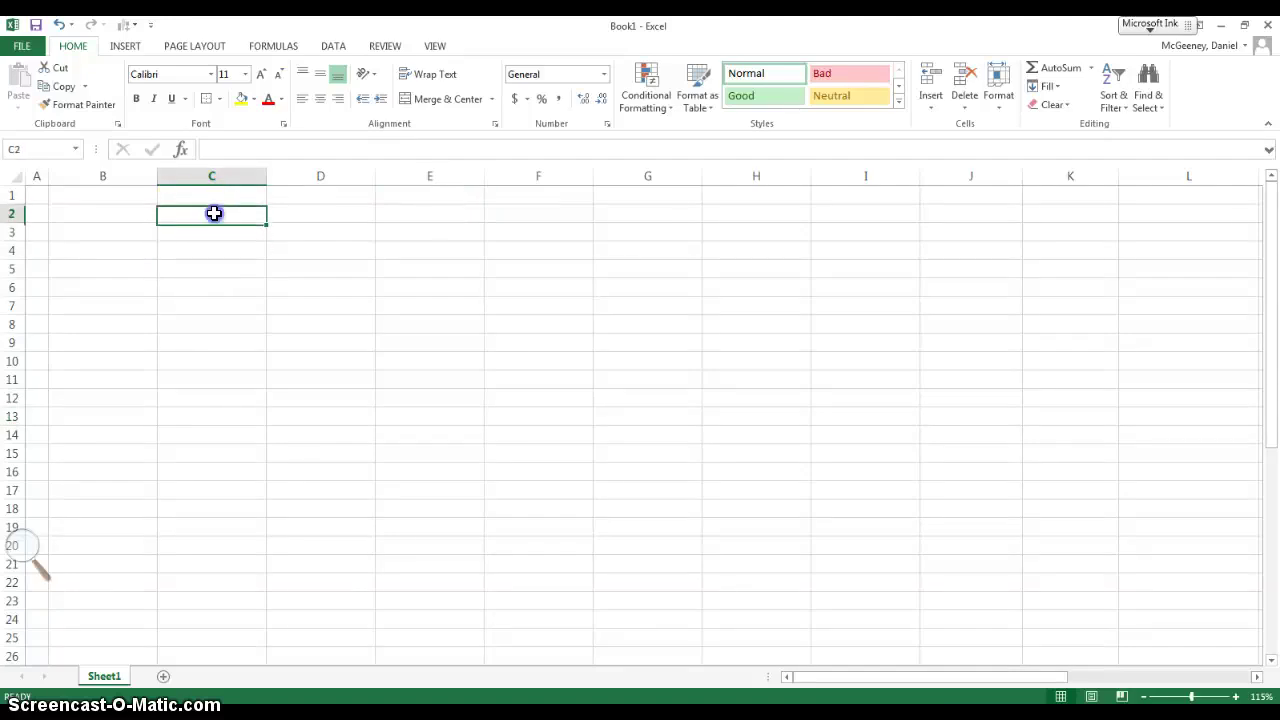
- Widen columns A, B and C of the empty sheet
{"action": "left_click", "coordinate": [117, 212]}
{"action": "left_click_drag", "start_coordinate": [48, 175], "coordinate": [147, 176]}
{"action": "left_click_drag", "start_coordinate": [366, 175], "coordinate": [374, 175]}
{"action": "left_click", "coordinate": [320, 217]}
{"action": "left_click", "coordinate": [225, 219]}
{"action": "left_click_drag", "start_coordinate": [256, 175], "coordinate": [270, 175]}
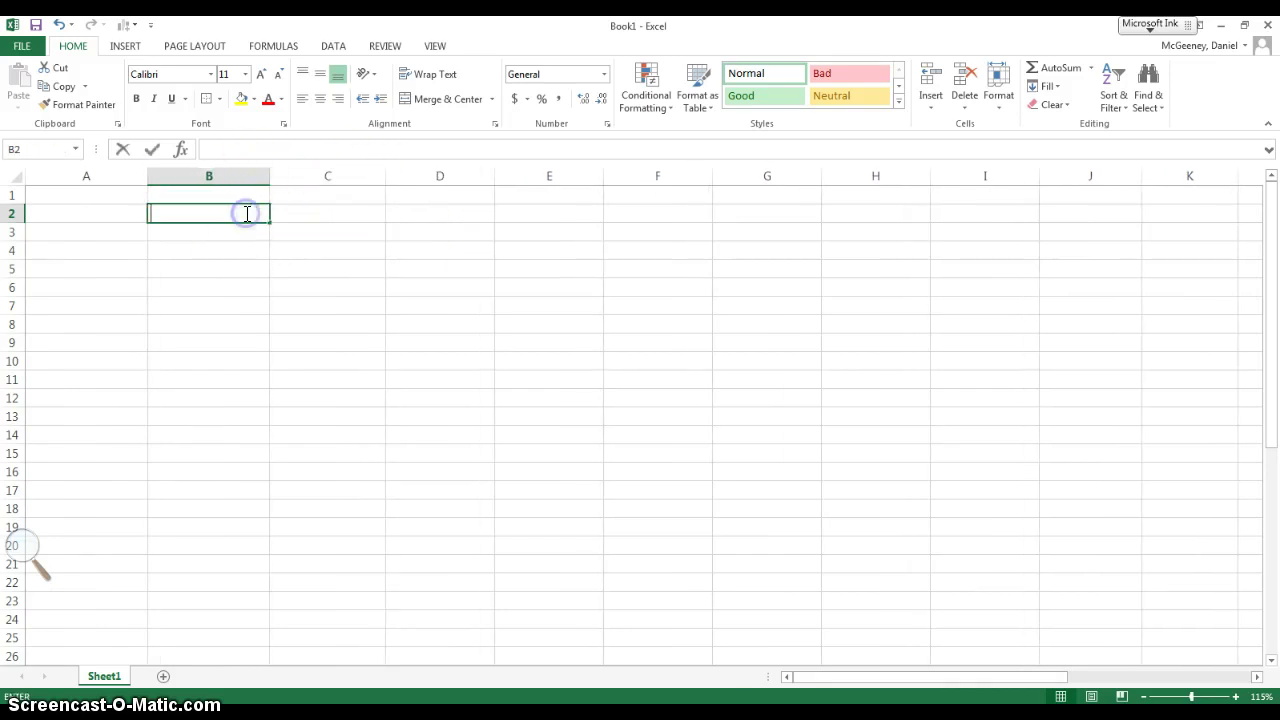
{"action": "double_click", "coordinate": [247, 213]}
{"action": "left_click", "coordinate": [234, 237]}
{"action": "left_click", "coordinate": [229, 205]}
- Narrow column A and reduce the height of row 1 to leave thin margins around the table area
{"action": "left_click_drag", "start_coordinate": [146, 172], "coordinate": [23, 199]}
{"action": "left_click", "coordinate": [52, 172]}
{"action": "left_click", "coordinate": [36, 190]}
- Enter the headings "Mass (g)" in B2 and "Max Static Friction" in C2
{"action": "left_click", "coordinate": [136, 212]}
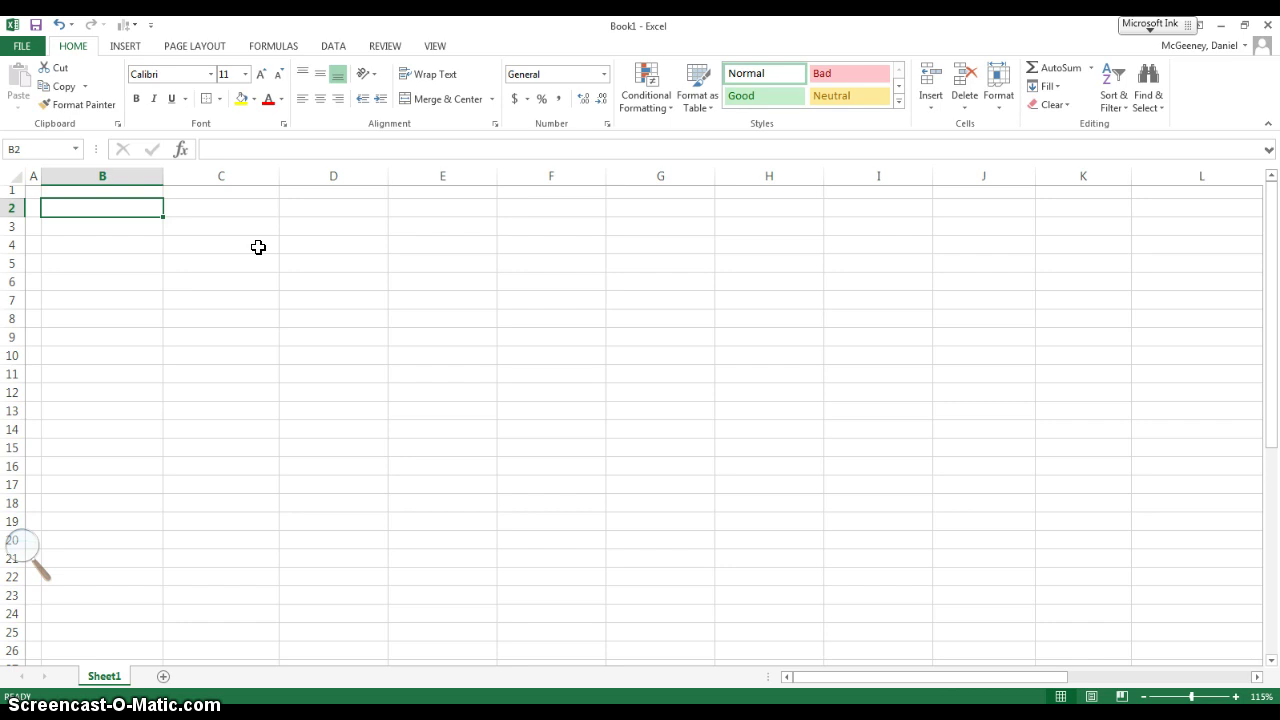
{"action": "type", "text": "Mass (g"}
{"action": "key", "text": "Tab"}
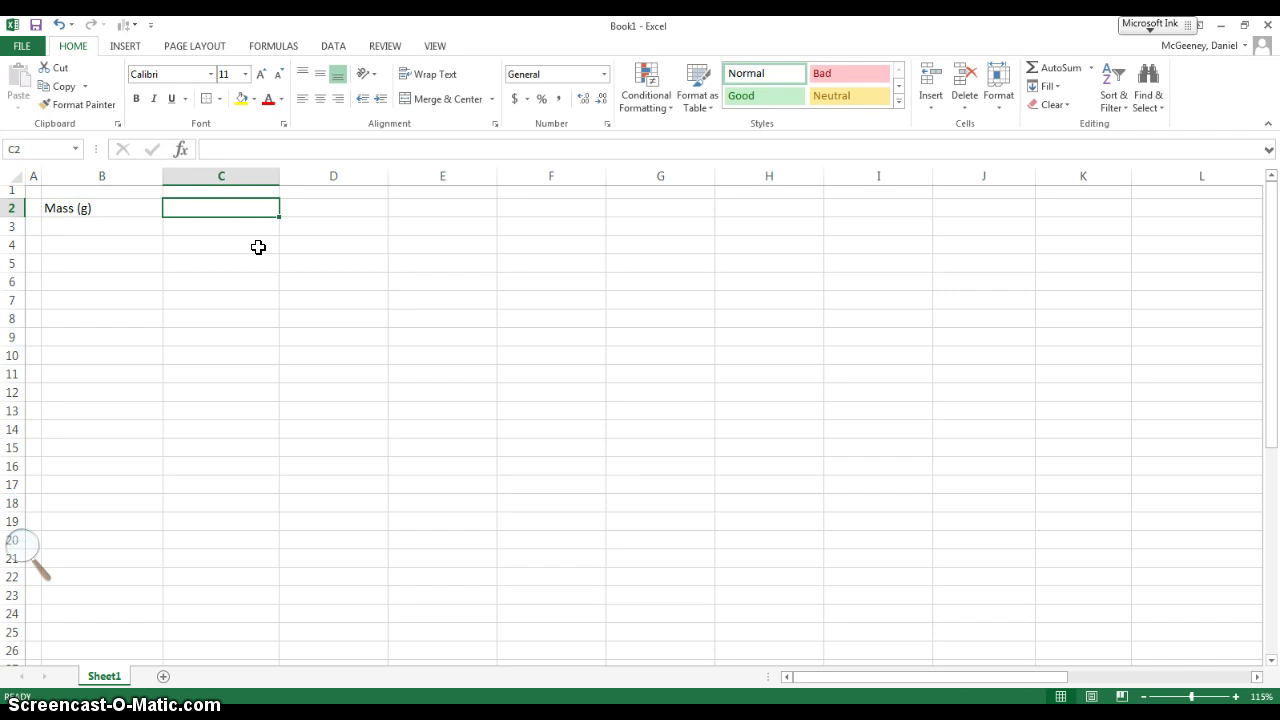
{"action": "type", "text": "Mas"}
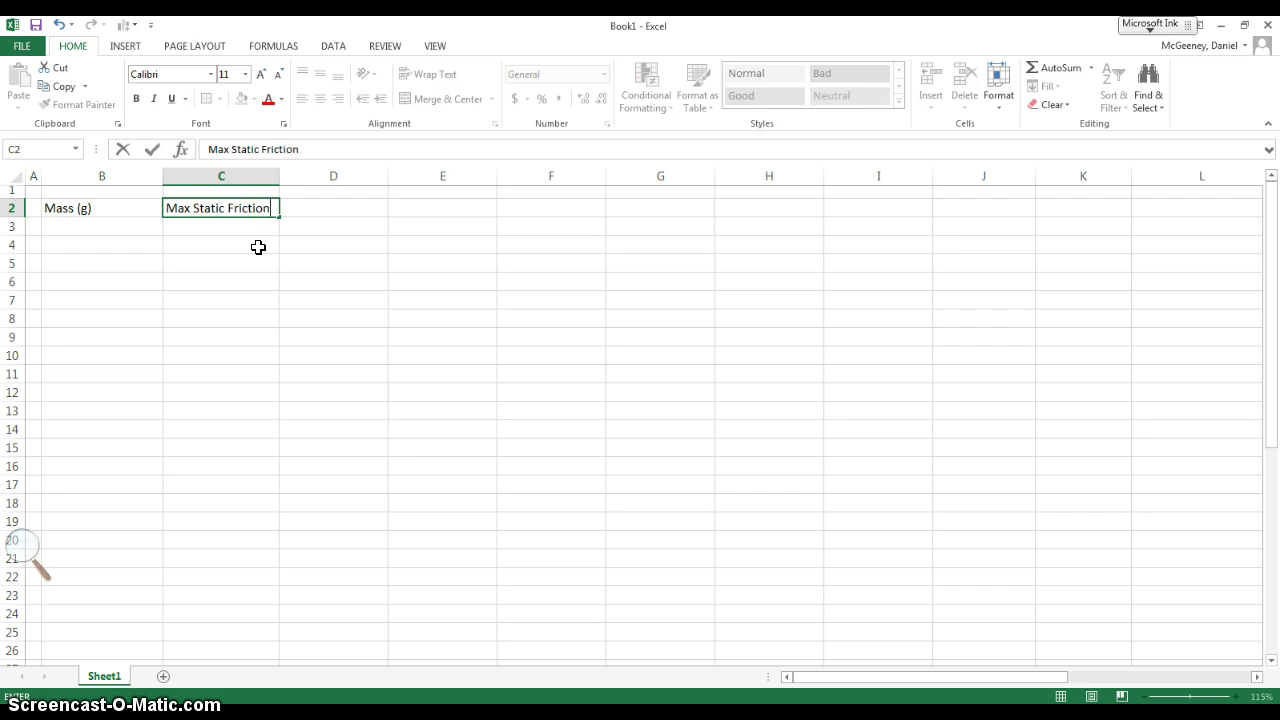
{"action": "key", "text": "Return"}
- Enter the labels "Trial 1", "Trial 2" and "Trial 3" in cells C3 to E3 under the static friction heading
{"action": "key", "text": "Tab"}
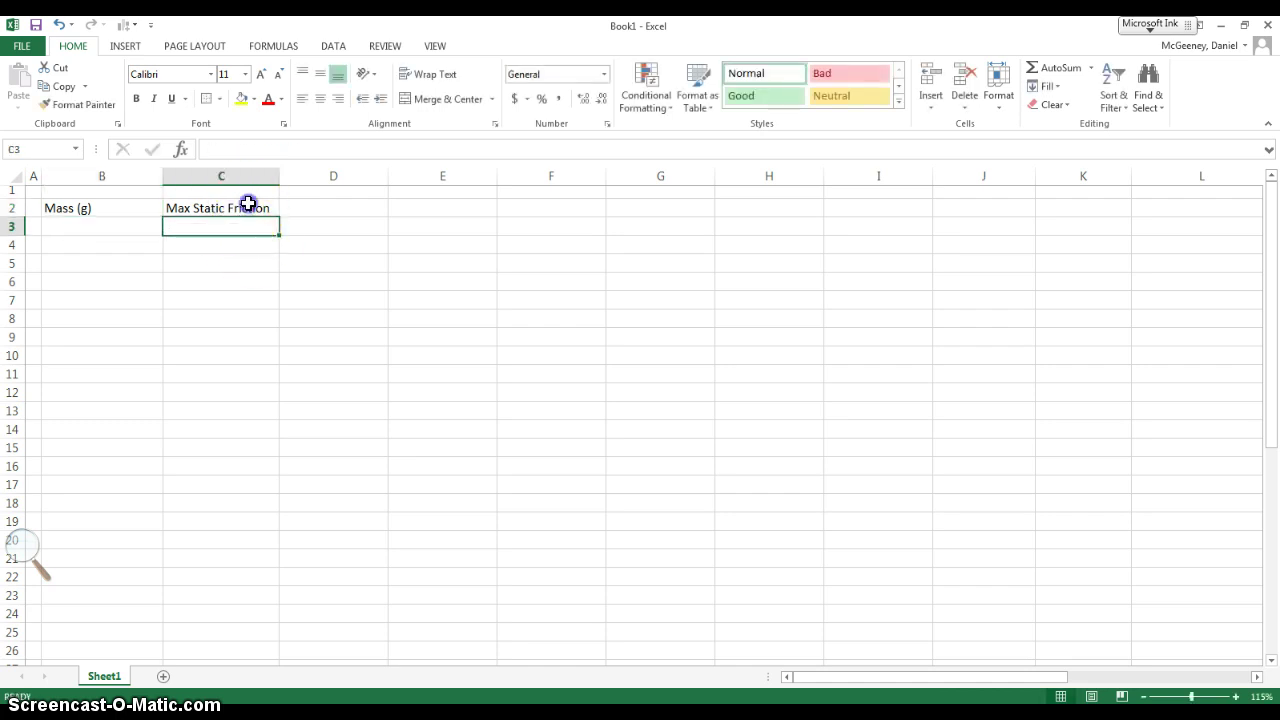
{"action": "left_click", "coordinate": [248, 205]}
{"action": "left_click", "coordinate": [237, 228]}
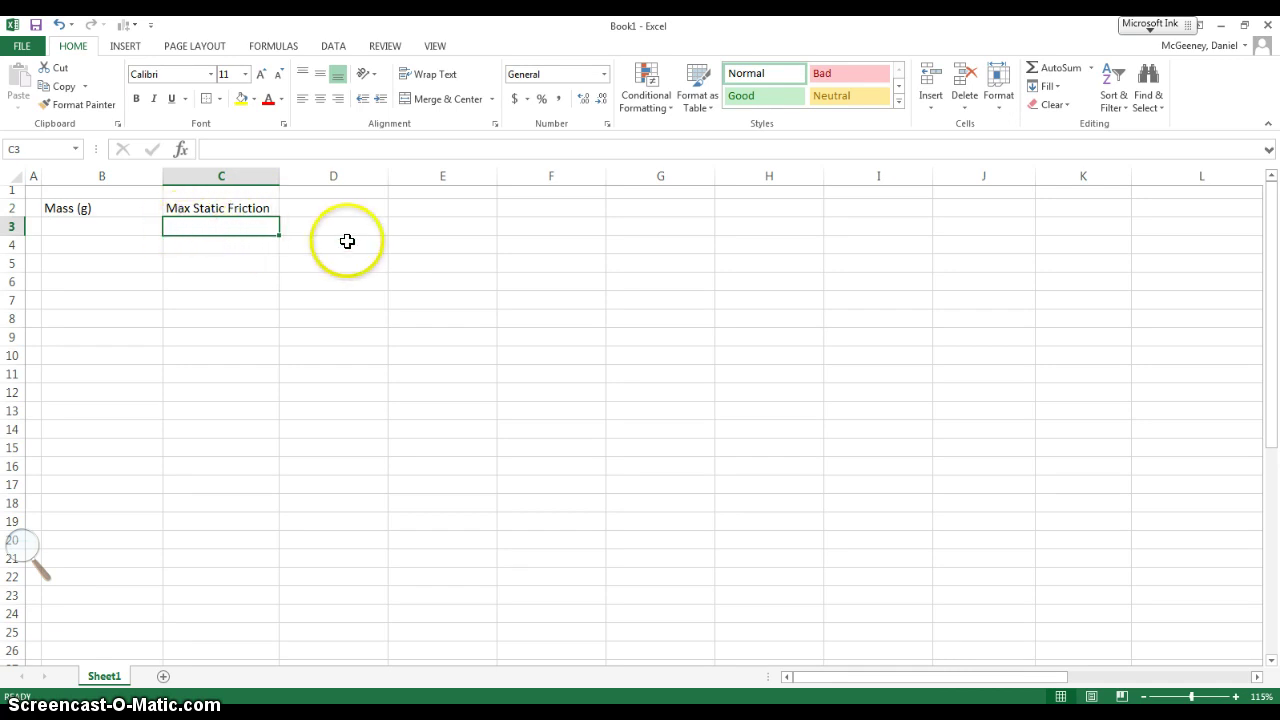
{"action": "type", "text": "Trial 1"}
{"action": "key", "text": "Tab"}
{"action": "type", "text": "Trial 2"}
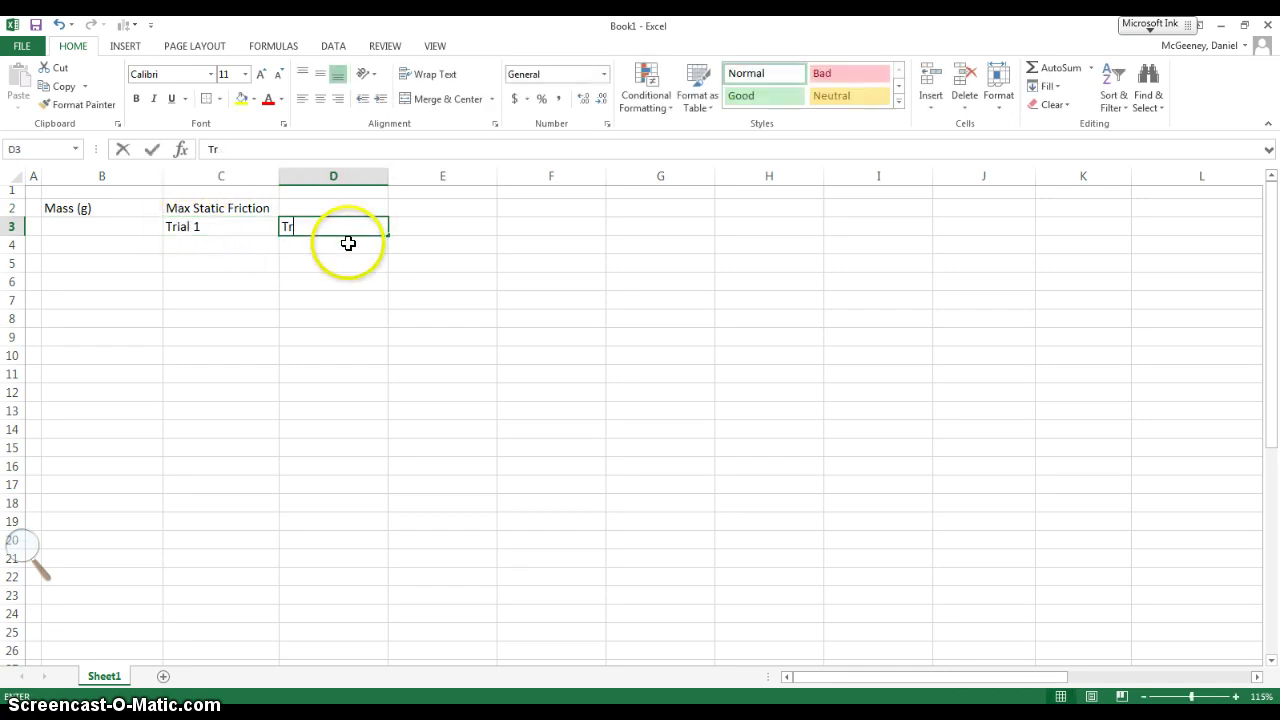
{"action": "key", "text": "Tab"}
{"action": "type", "text": "Trial"}
{"action": "key", "text": "Return"}
- Add the unit to the C2 heading so it reads "Max Static Friction (N)"
{"action": "key", "text": "Up"}
{"action": "key", "text": "Up"}
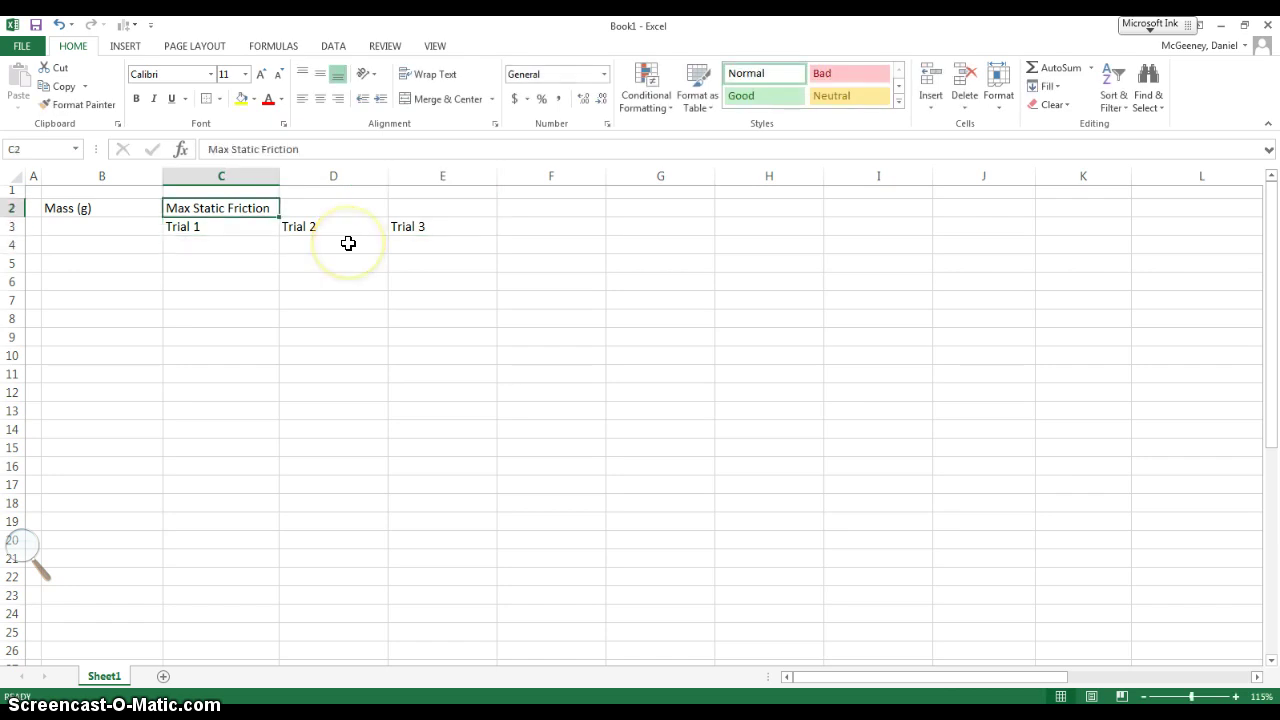
{"action": "left_click", "coordinate": [329, 155]}
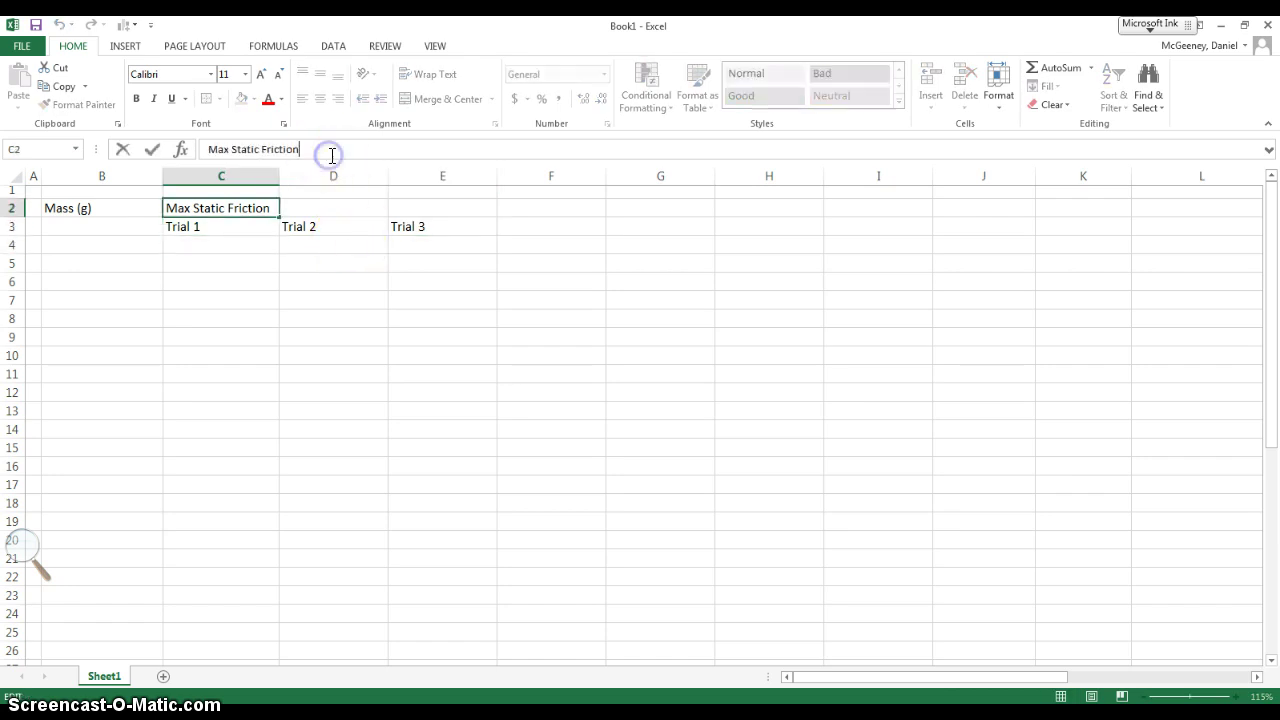
{"action": "key", "text": "Tab"}
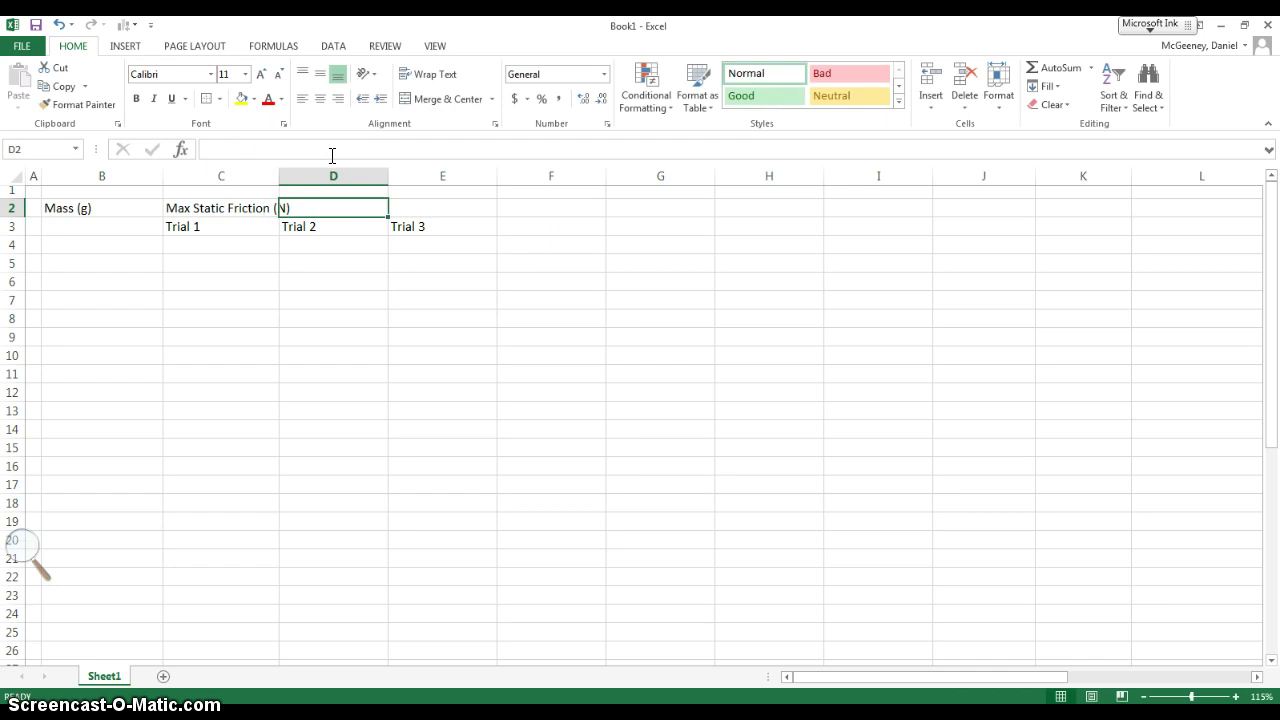
- Enter the heading "Kinetic Friction (N)" in cell F2
{"action": "left_click", "coordinate": [512, 222]}
{"action": "left_click", "coordinate": [530, 208]}
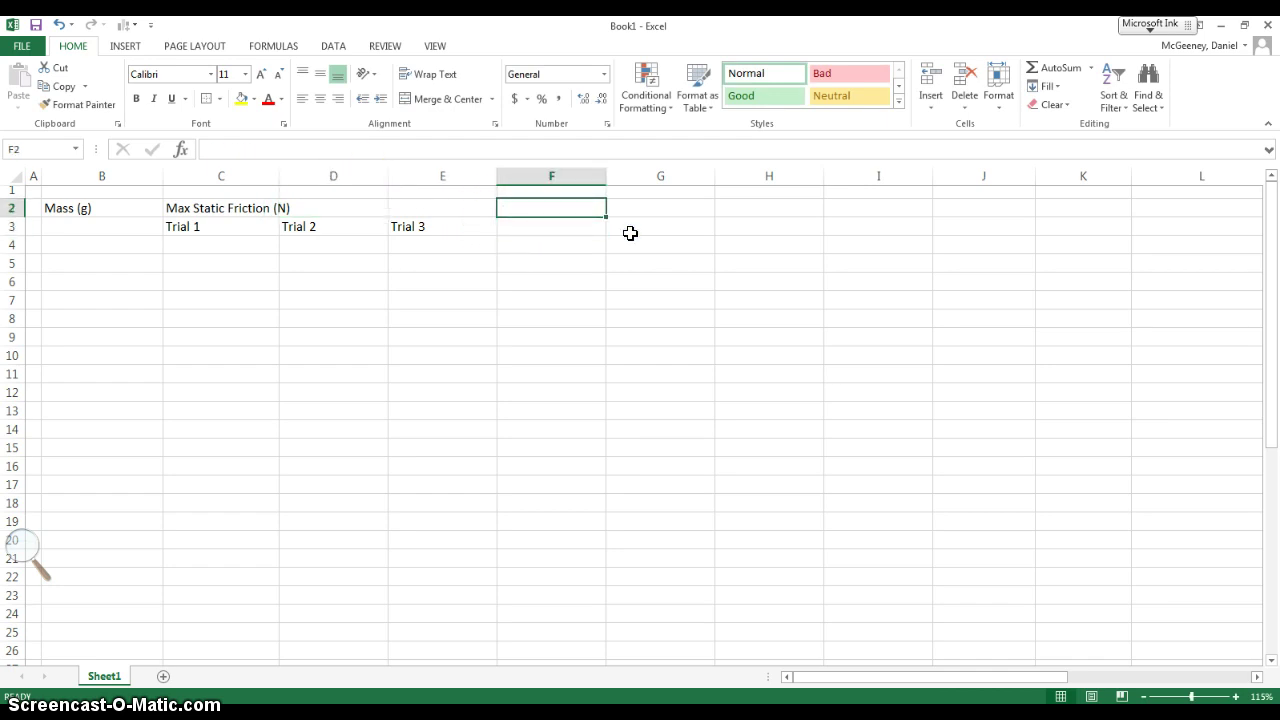
{"action": "type", "text": "Kinetic Fric"}
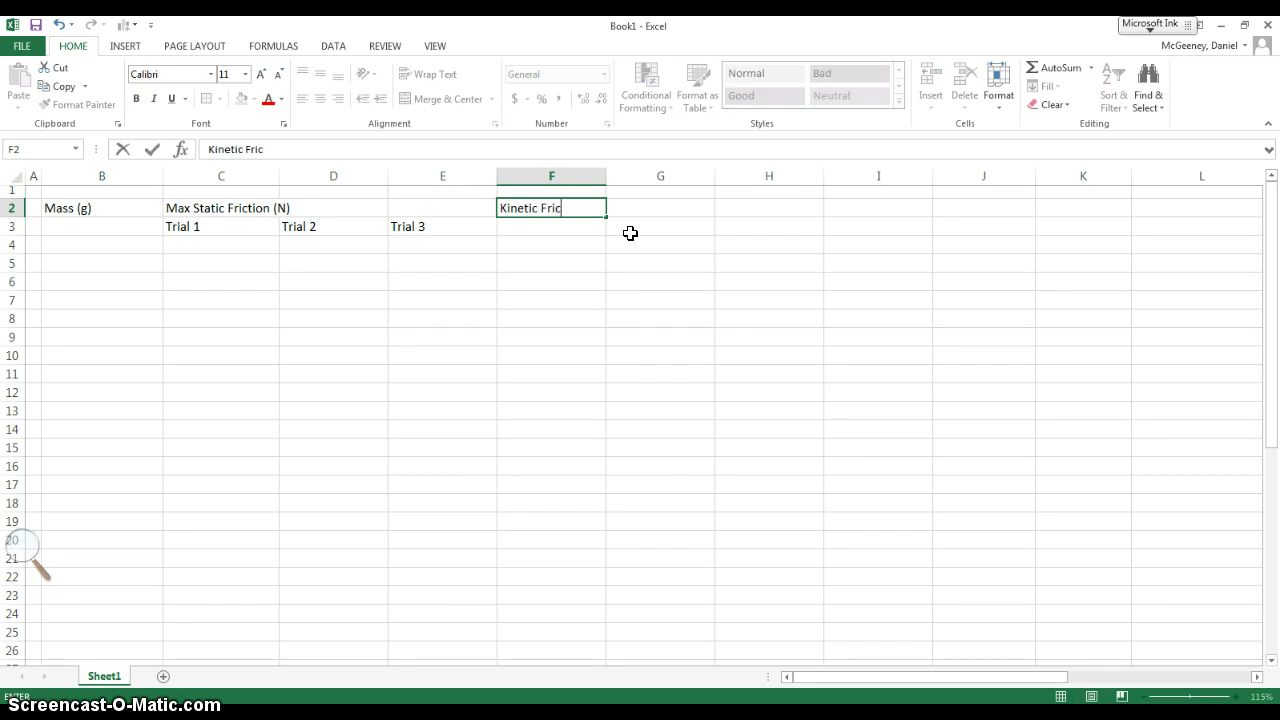
{"action": "key", "text": "Return"}
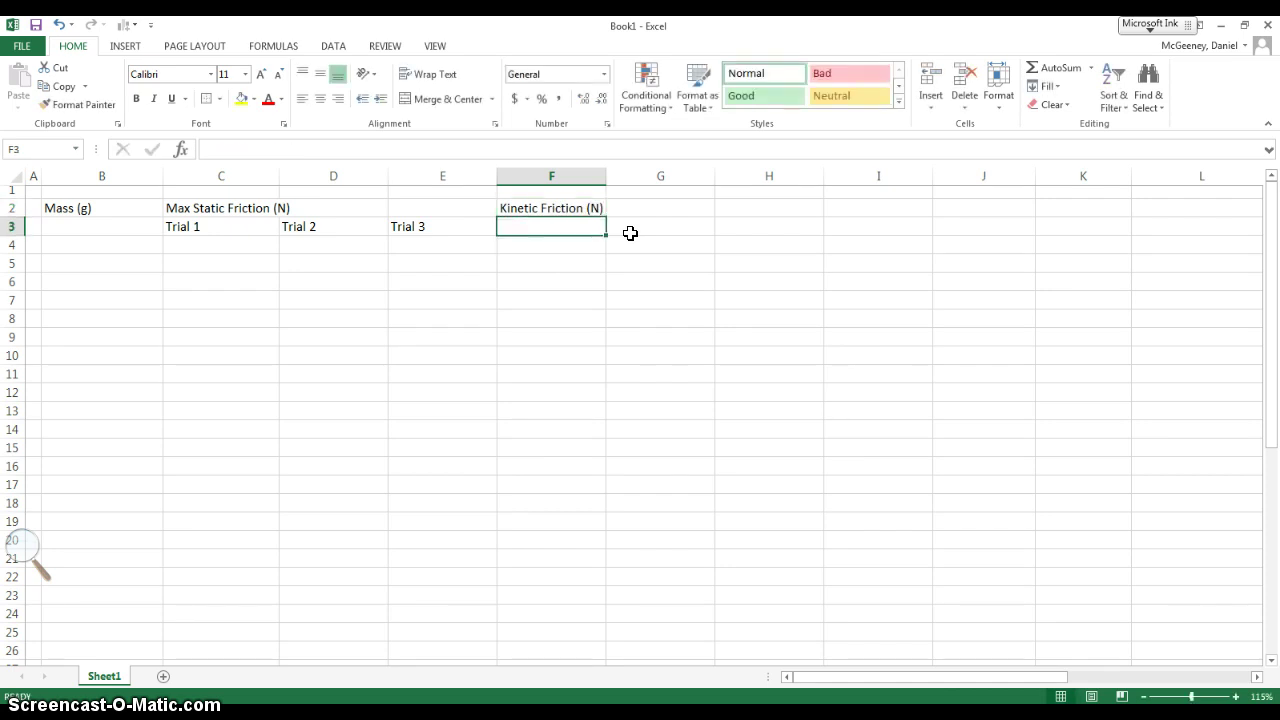
- Copy the three trial labels from C3:E3 to F3:H3 under the kinetic friction heading
{"action": "key", "text": "Left"}
{"action": "key", "text": "shift+Left"}
{"action": "key", "text": "shift+Left"}
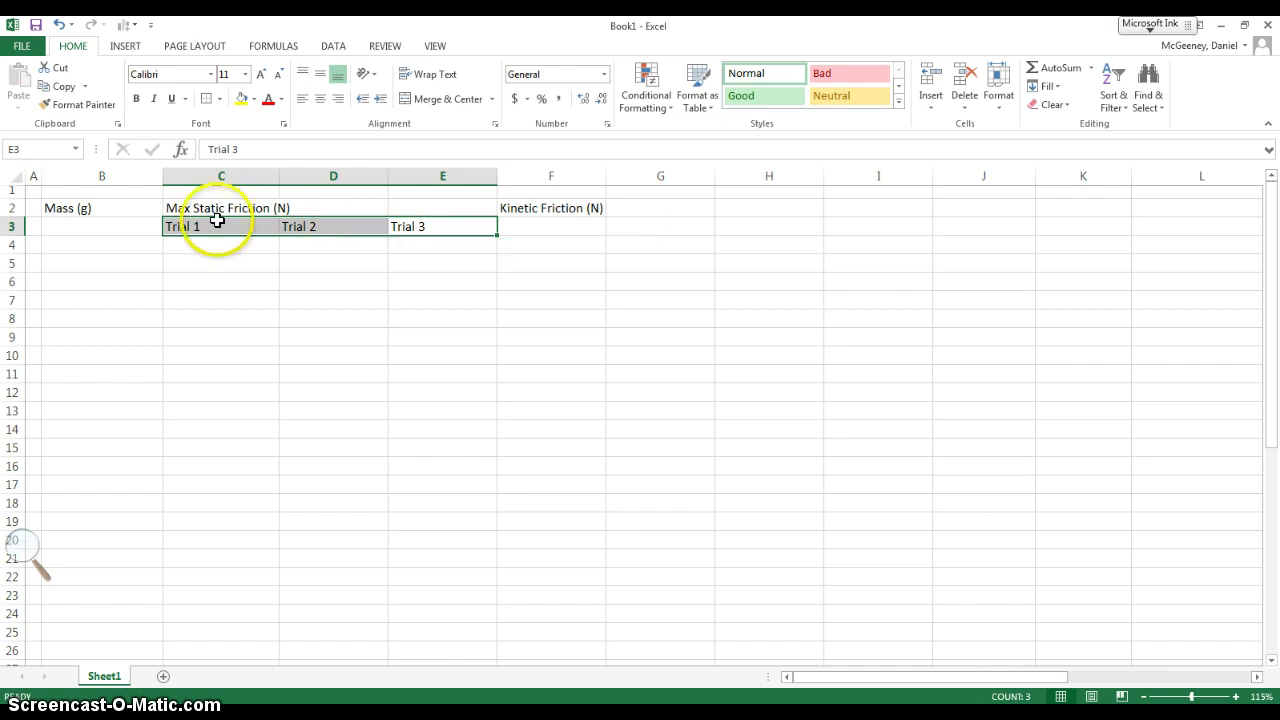
{"action": "key", "text": "ctrl+c"}
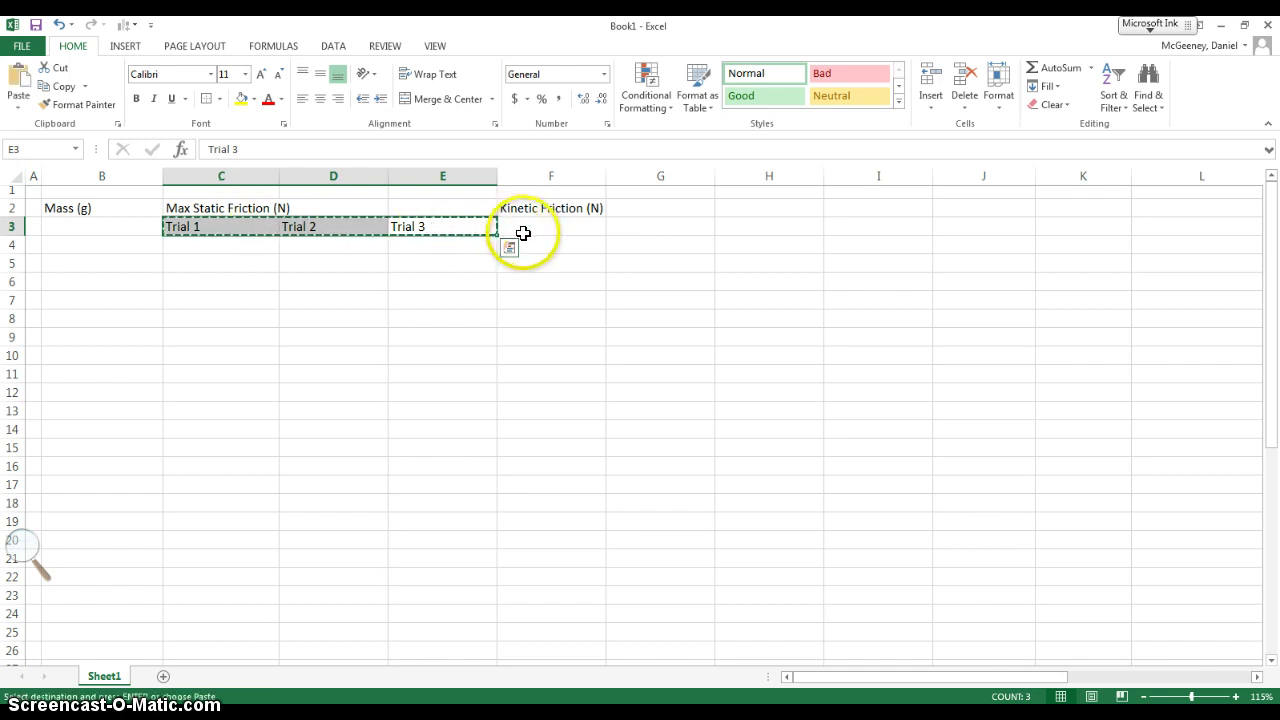
{"action": "left_click", "coordinate": [531, 226]}
{"action": "key", "text": "ctrl+v"}
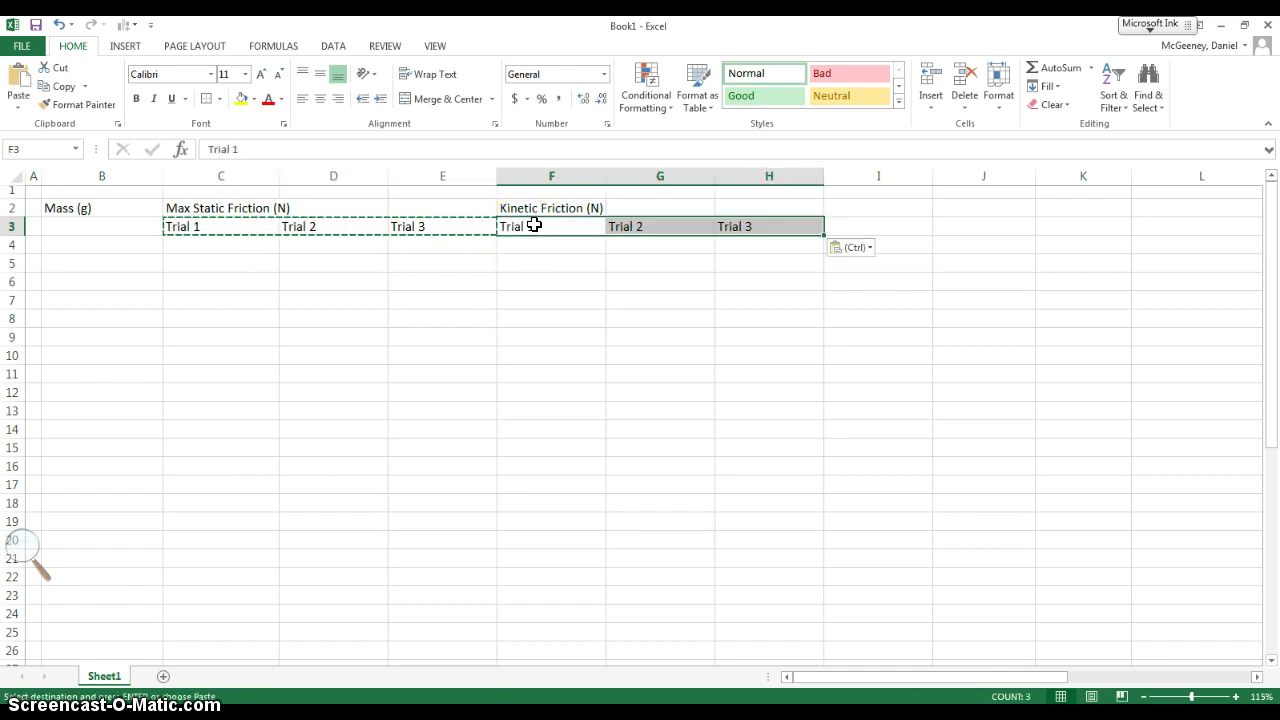
- Narrow columns C, D and E to fit their trial labels and clear the copy selection
{"action": "left_click", "coordinate": [249, 225]}
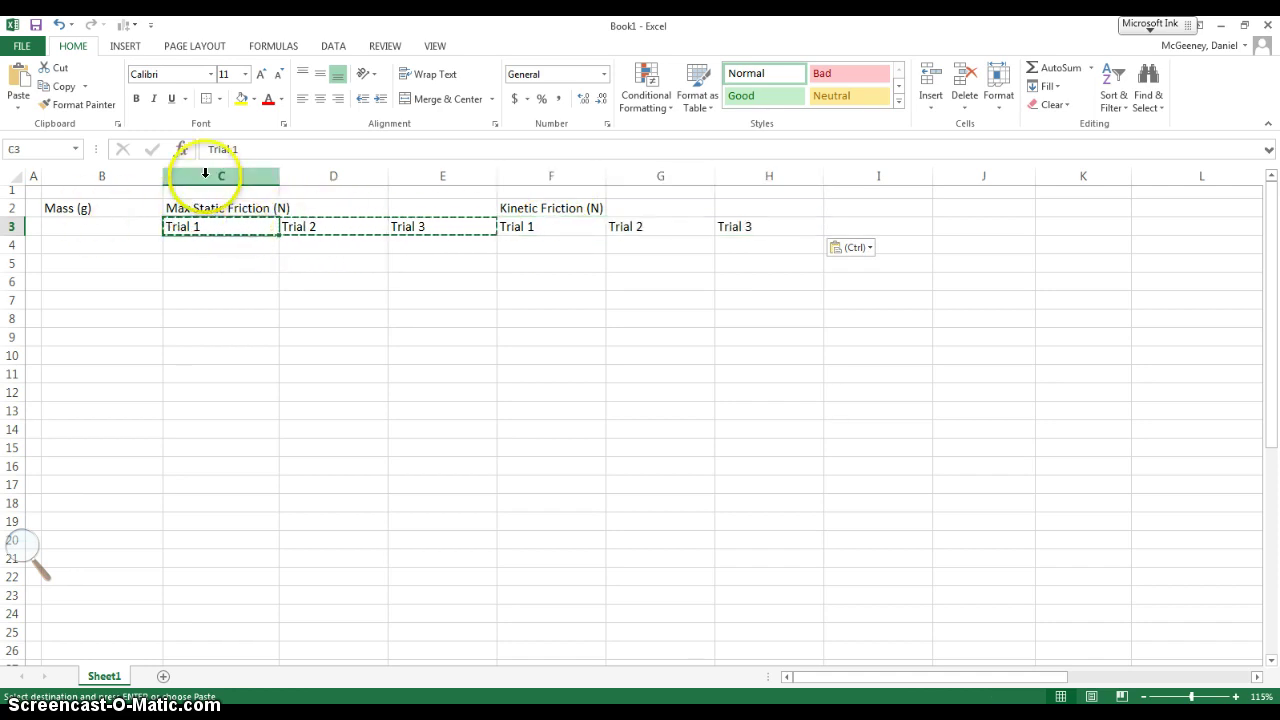
{"action": "left_click_drag", "start_coordinate": [205, 173], "coordinate": [425, 173]}
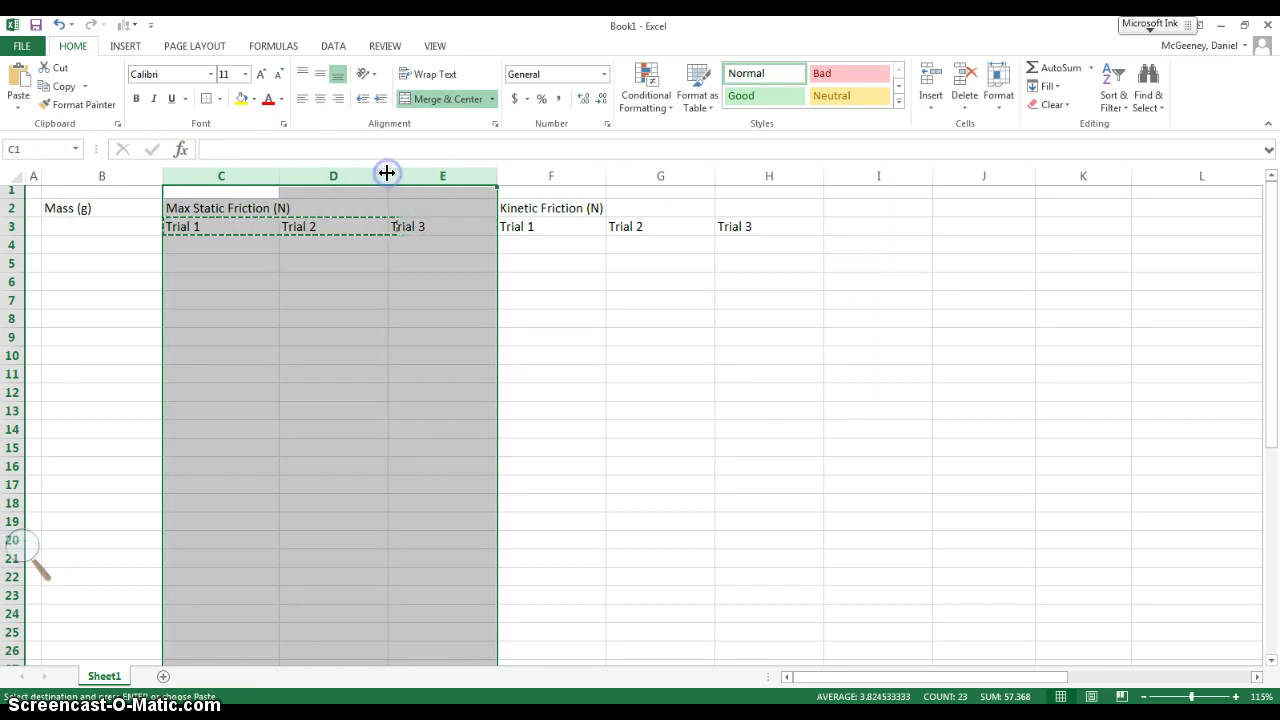
{"action": "double_click", "coordinate": [387, 173]}
{"action": "left_click", "coordinate": [273, 226]}
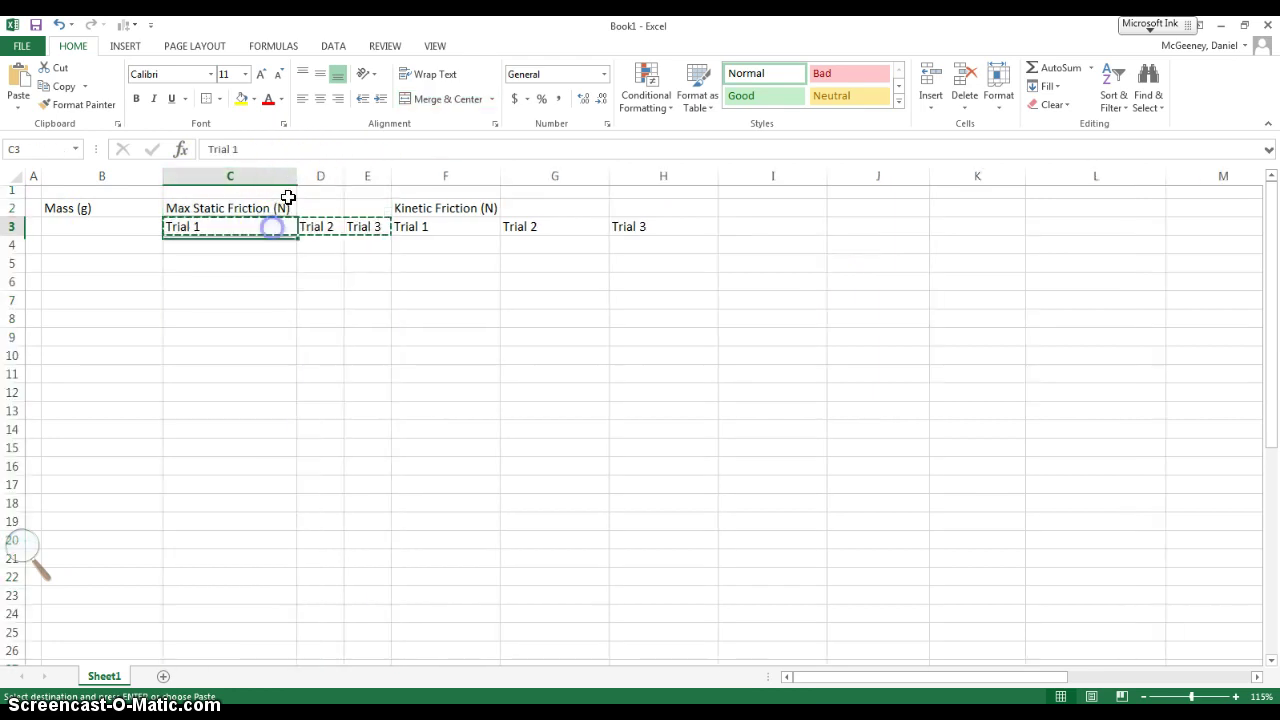
{"action": "left_click_drag", "start_coordinate": [296, 175], "coordinate": [209, 175]}
{"action": "key", "text": "Escape"}
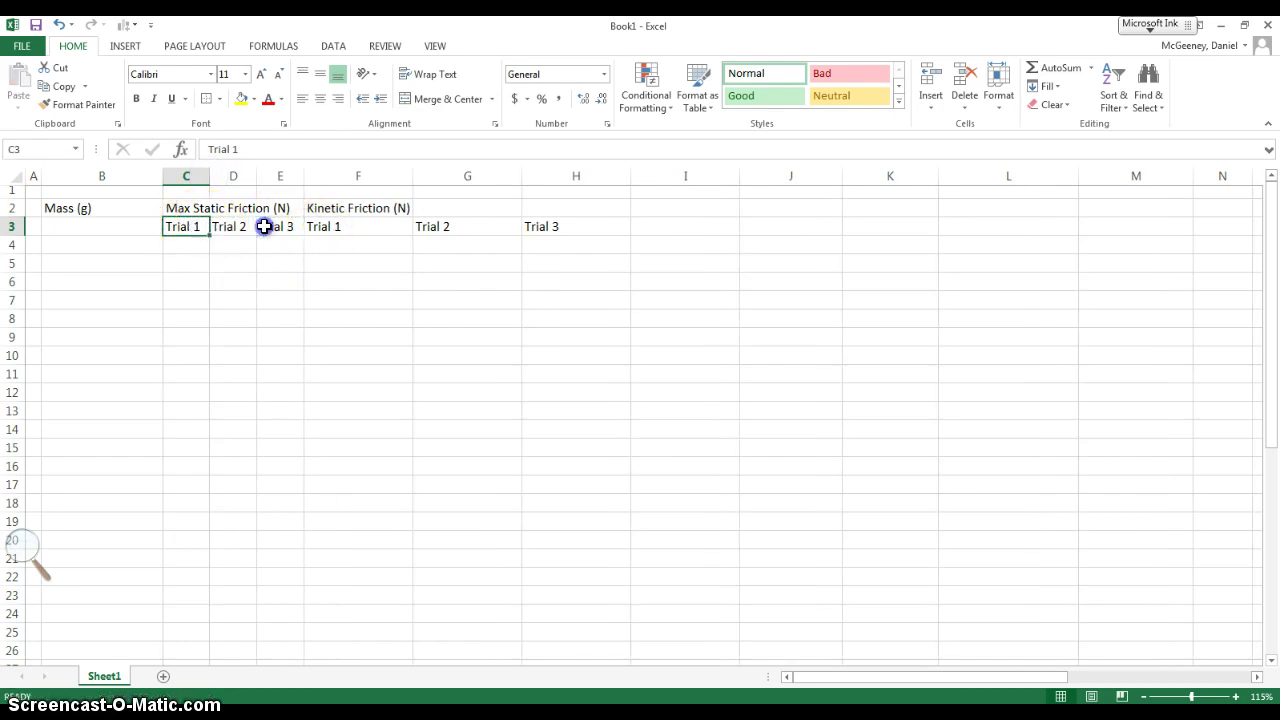
{"action": "key", "text": "Escape"}
- Narrow columns F, G and H to fit the kinetic friction trial labels
{"action": "left_click_drag", "start_coordinate": [412, 175], "coordinate": [352, 173]}
{"action": "left_click_drag", "start_coordinate": [400, 226], "coordinate": [470, 220]}
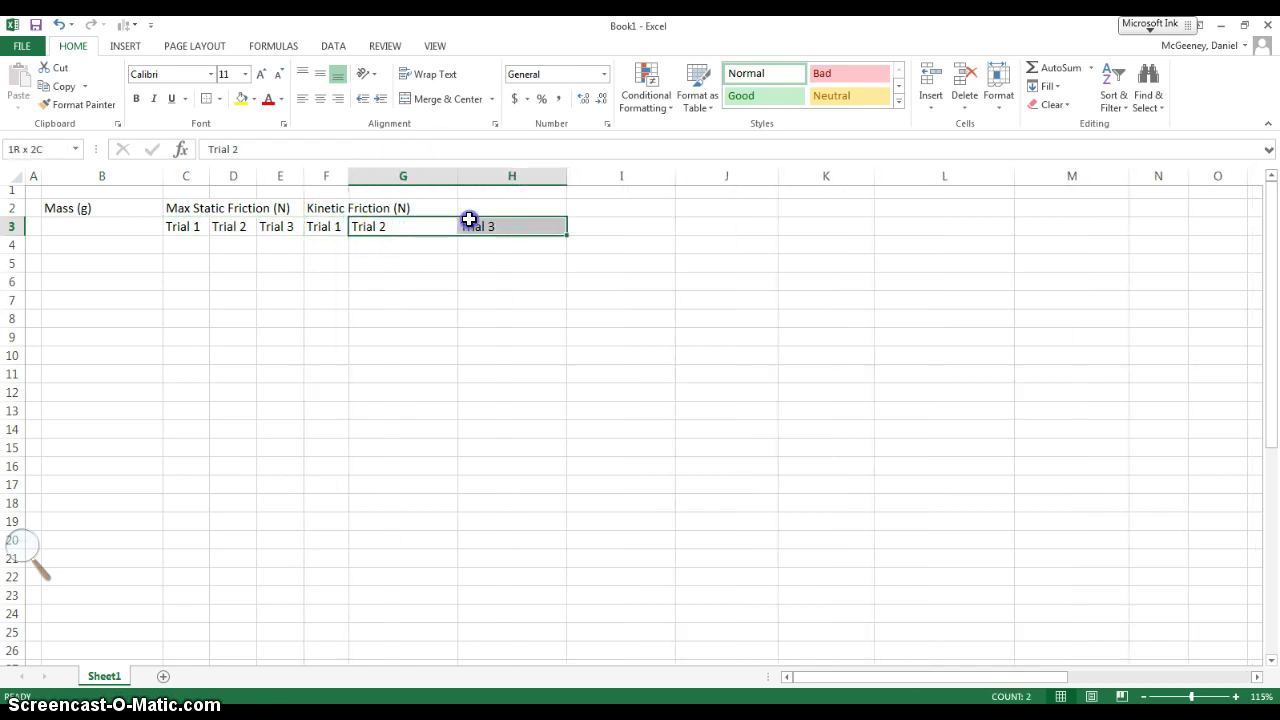
{"action": "left_click_drag", "start_coordinate": [414, 175], "coordinate": [486, 177]}
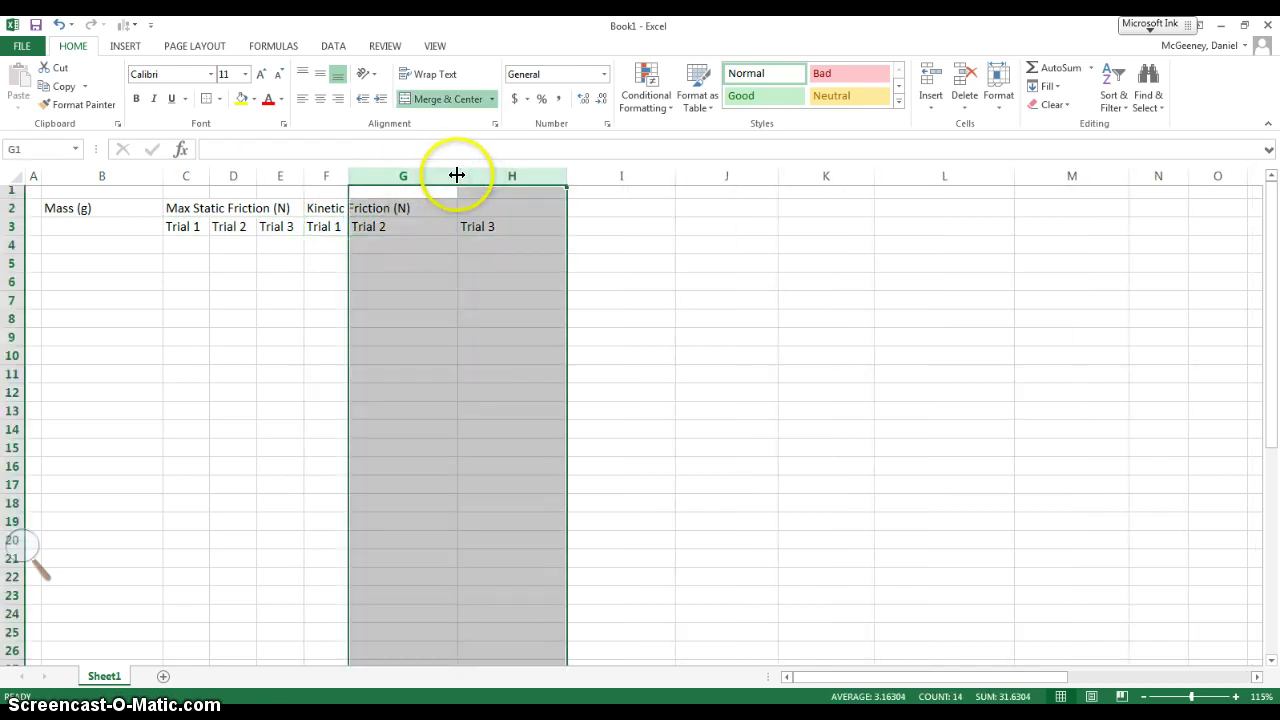
{"action": "double_click", "coordinate": [457, 173]}
{"action": "left_click", "coordinate": [487, 230]}
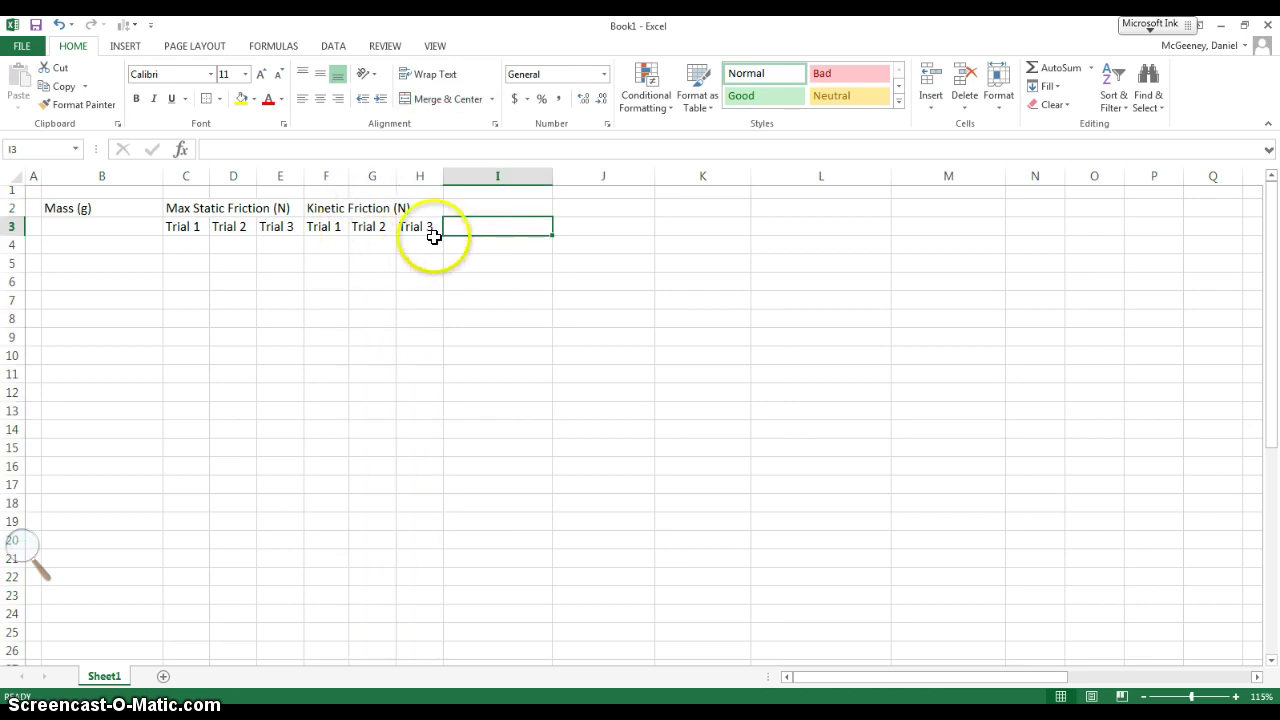
- Merge and center the static friction heading across C2:E2 and the kinetic friction heading across F2:H2
{"action": "left_click", "coordinate": [190, 208]}
{"action": "left_click_drag", "start_coordinate": [226, 206], "coordinate": [277, 206]}
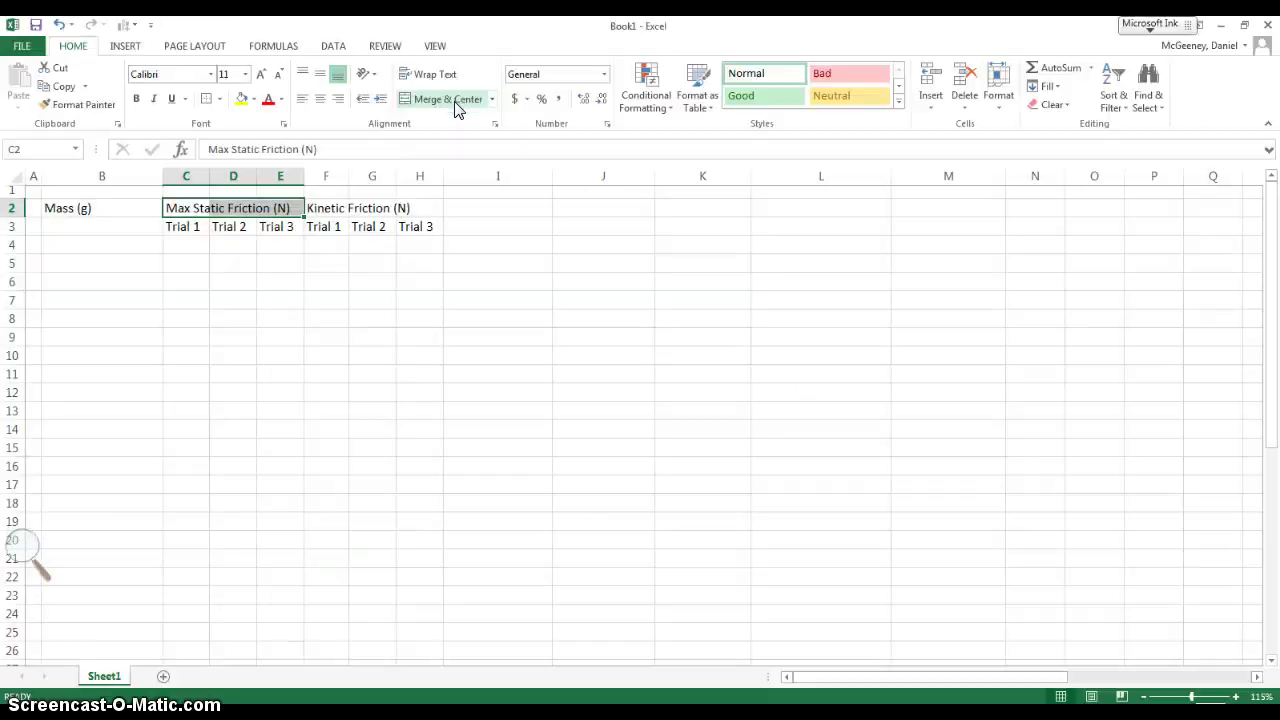
{"action": "left_click", "coordinate": [448, 99]}
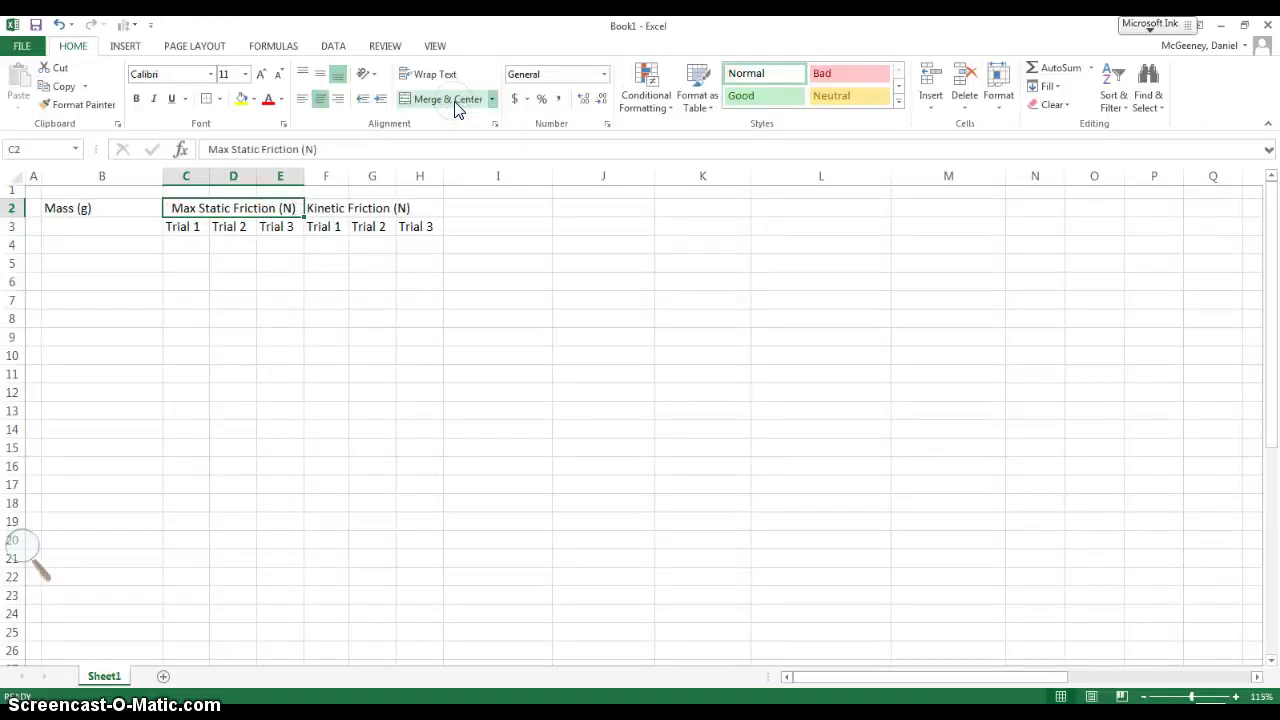
{"action": "left_click_drag", "start_coordinate": [322, 208], "coordinate": [414, 207]}
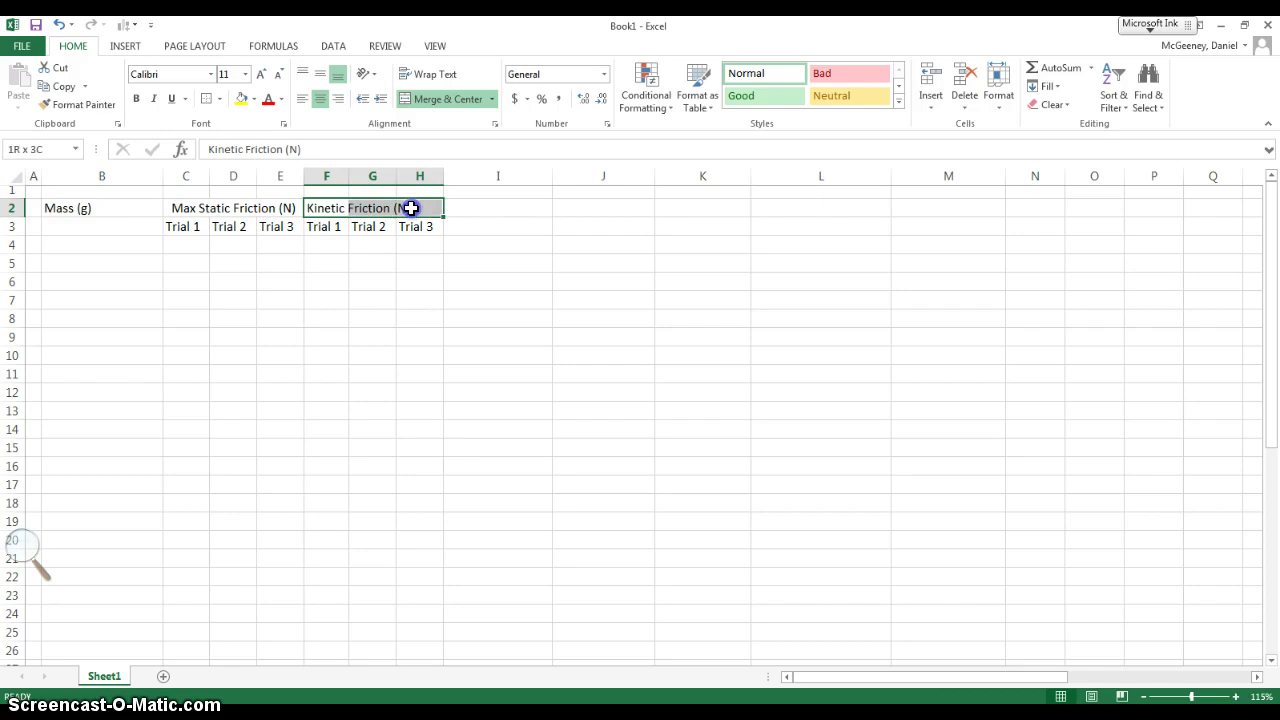
{"action": "left_click", "coordinate": [450, 100]}
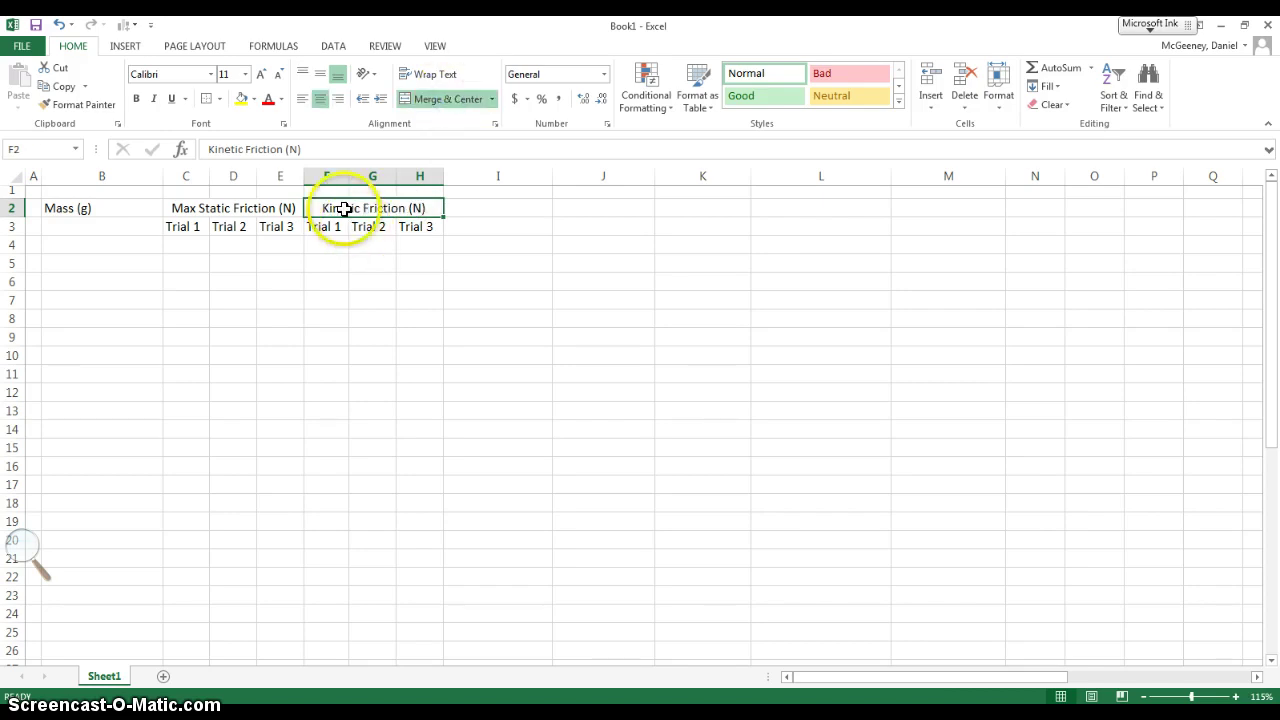
{"action": "left_click", "coordinate": [245, 208]}
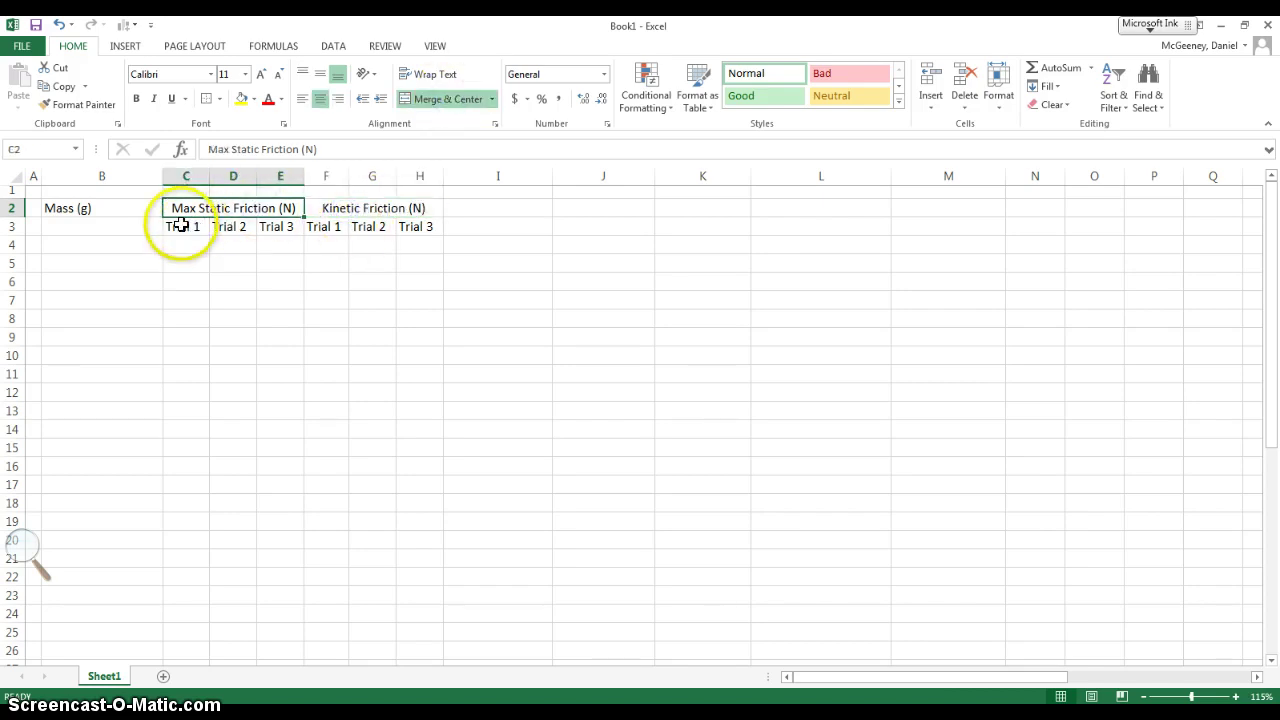
{"action": "left_click_drag", "start_coordinate": [182, 226], "coordinate": [300, 224]}
{"action": "left_click", "coordinate": [337, 207]}
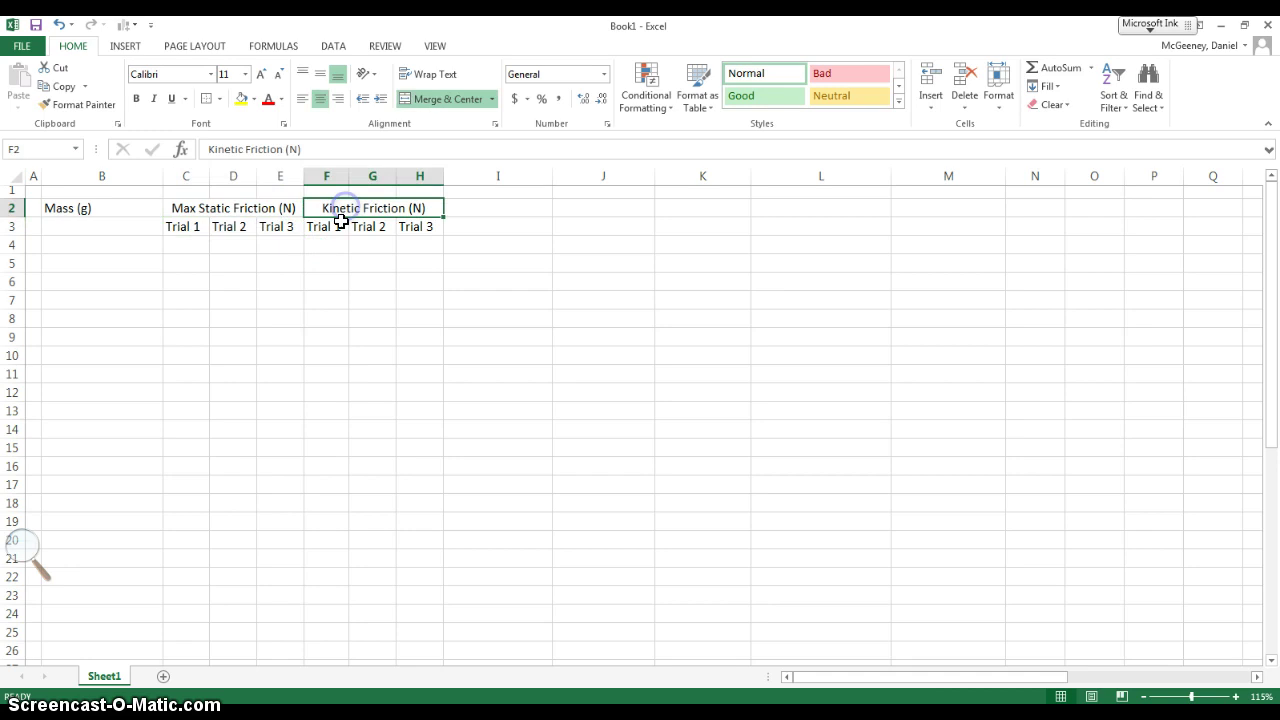
{"action": "left_click", "coordinate": [358, 207]}
{"action": "left_click_drag", "start_coordinate": [337, 226], "coordinate": [409, 223]}
- Center the contents of B2:H24 horizontally and middle-align them vertically
{"action": "left_click", "coordinate": [131, 205]}
{"action": "left_click_drag", "start_coordinate": [131, 201], "coordinate": [405, 616]}
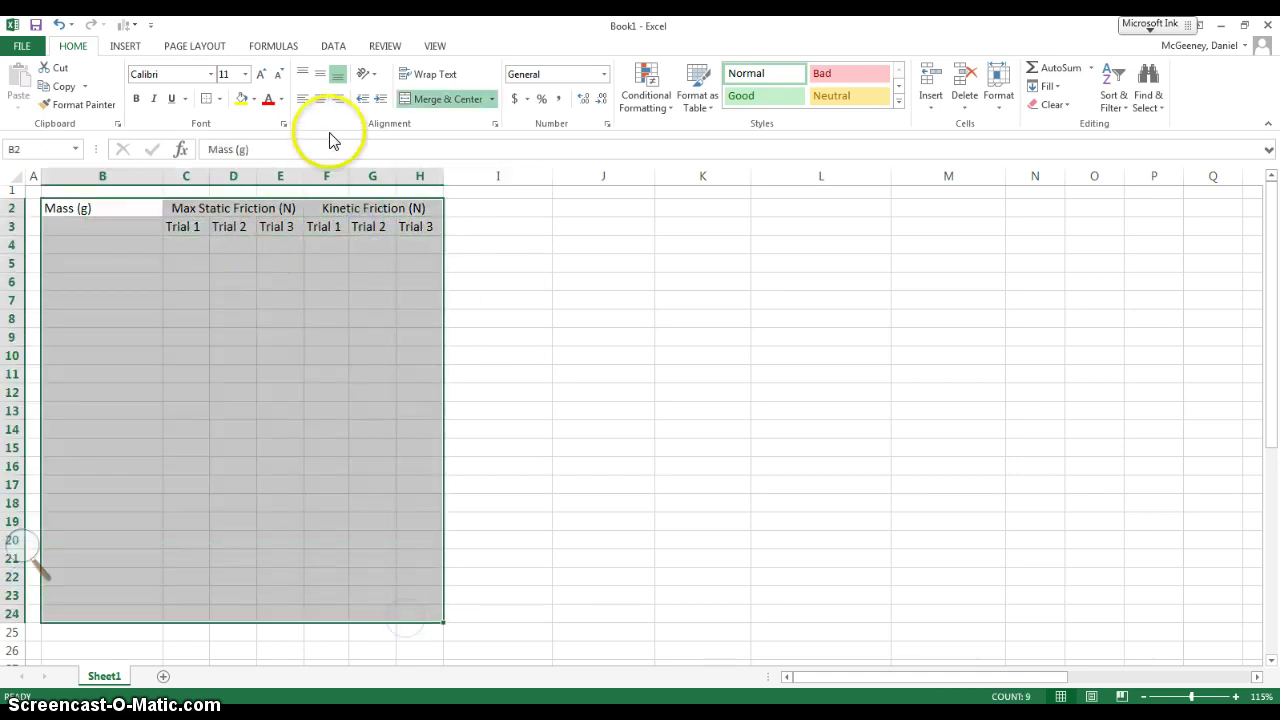
{"action": "left_click", "coordinate": [320, 98]}
{"action": "left_click", "coordinate": [320, 74]}
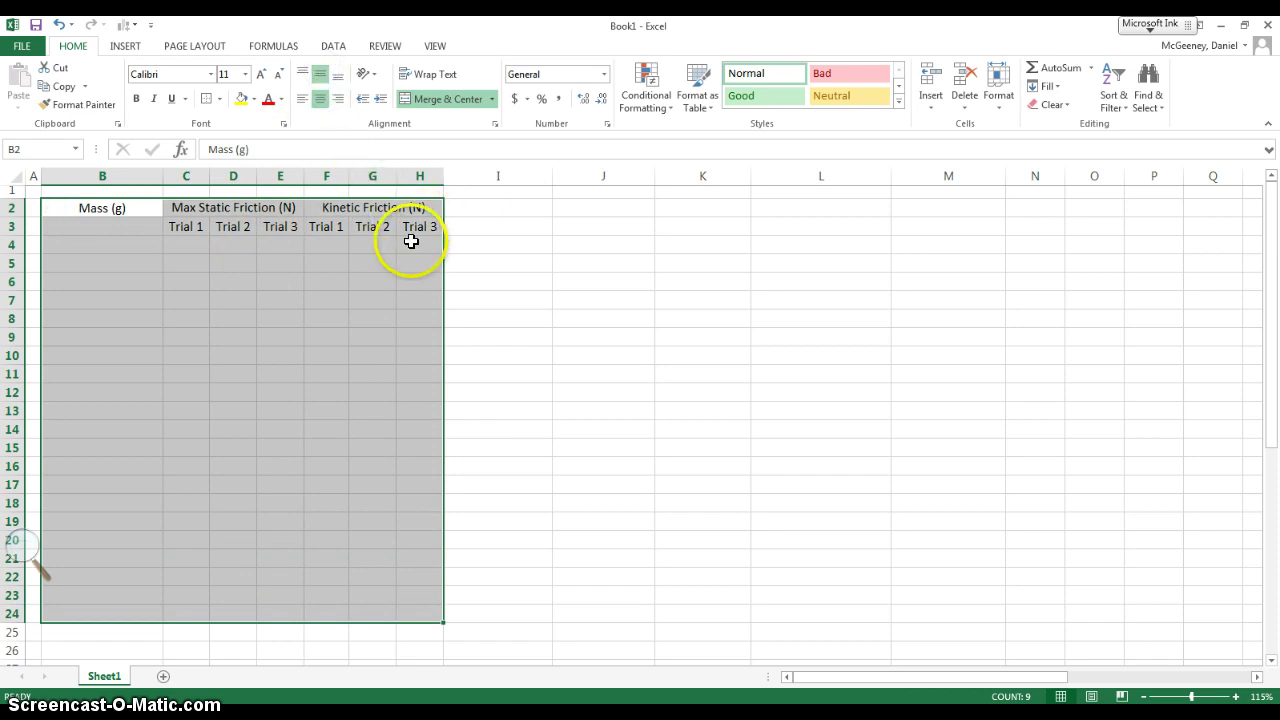
- Merge and center the "Mass (g)" heading across B2:B3
{"action": "left_click", "coordinate": [200, 242]}
{"action": "left_click", "coordinate": [133, 228]}
{"action": "left_click_drag", "start_coordinate": [126, 206], "coordinate": [120, 229]}
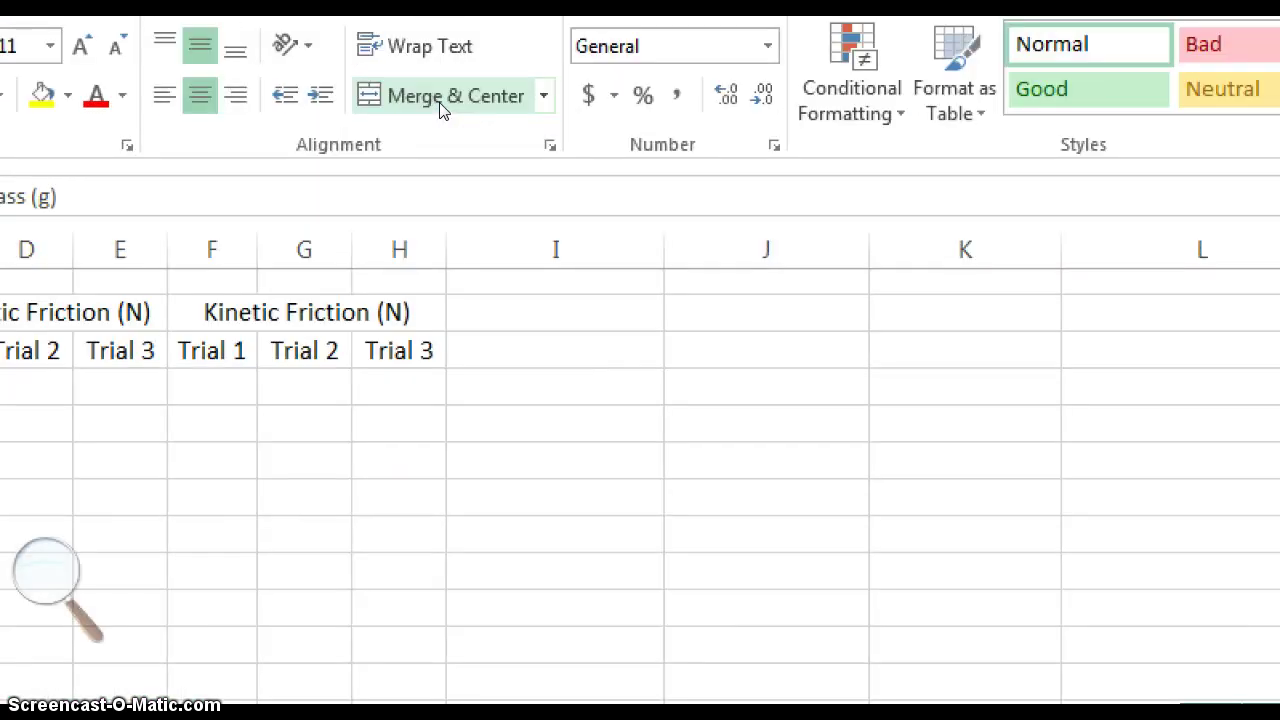
{"action": "left_click", "coordinate": [441, 104]}
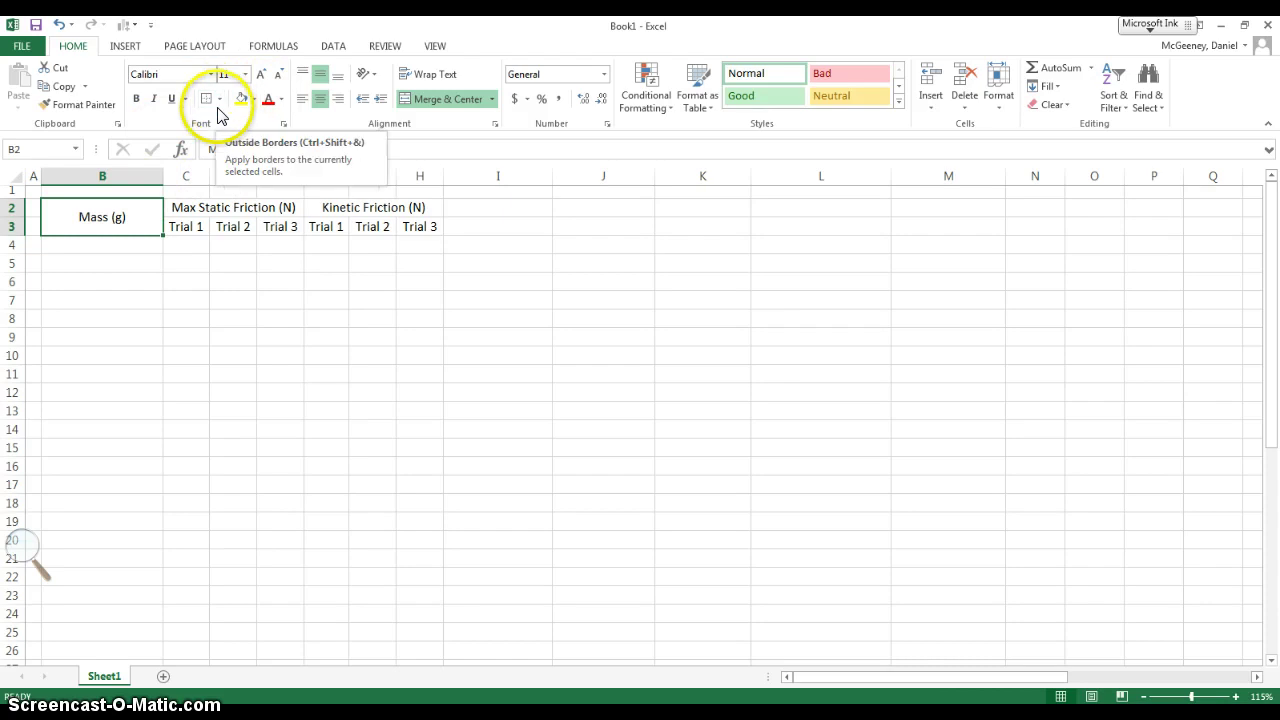
- Narrow column B to suit the merged "Mass (g)" heading
{"action": "left_click", "coordinate": [149, 244]}
{"action": "left_click", "coordinate": [135, 217]}
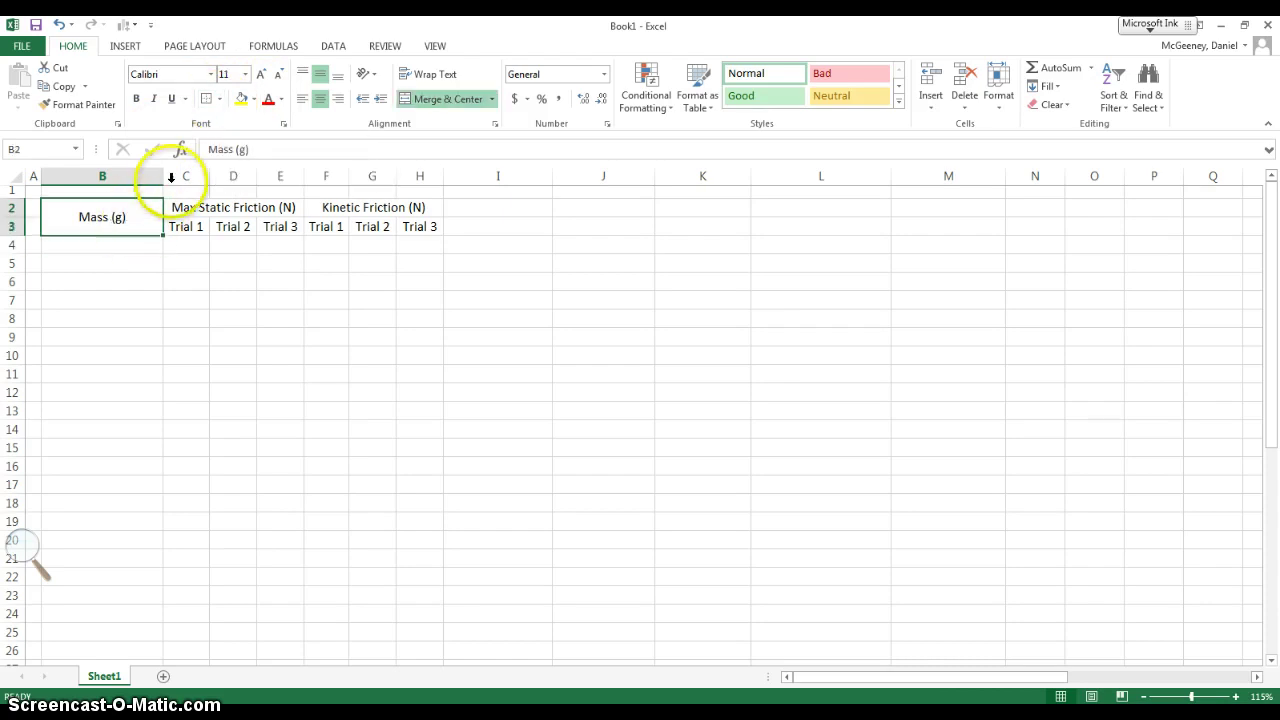
{"action": "left_click_drag", "start_coordinate": [163, 176], "coordinate": [117, 176]}
- Apply outside borders to the merged "Mass (g)" heading in B2:B3
{"action": "left_click", "coordinate": [220, 100]}
{"action": "left_click", "coordinate": [220, 100]}
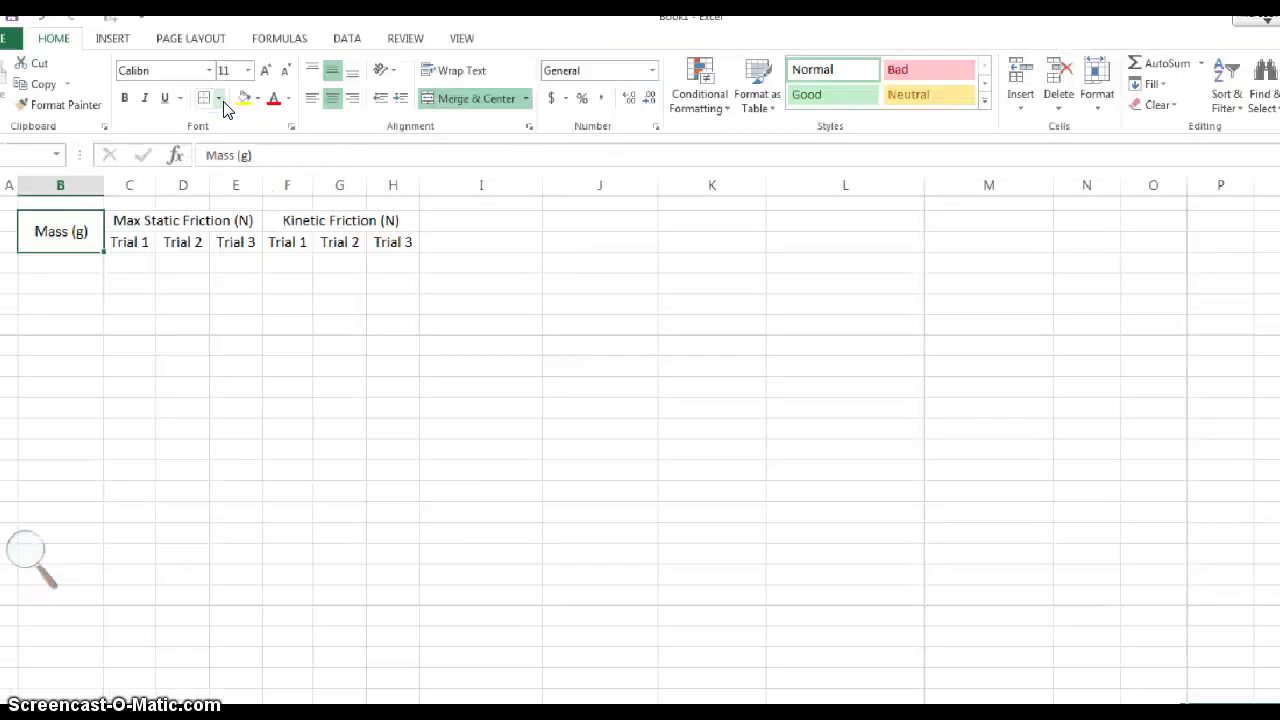
{"action": "left_click", "coordinate": [220, 100]}
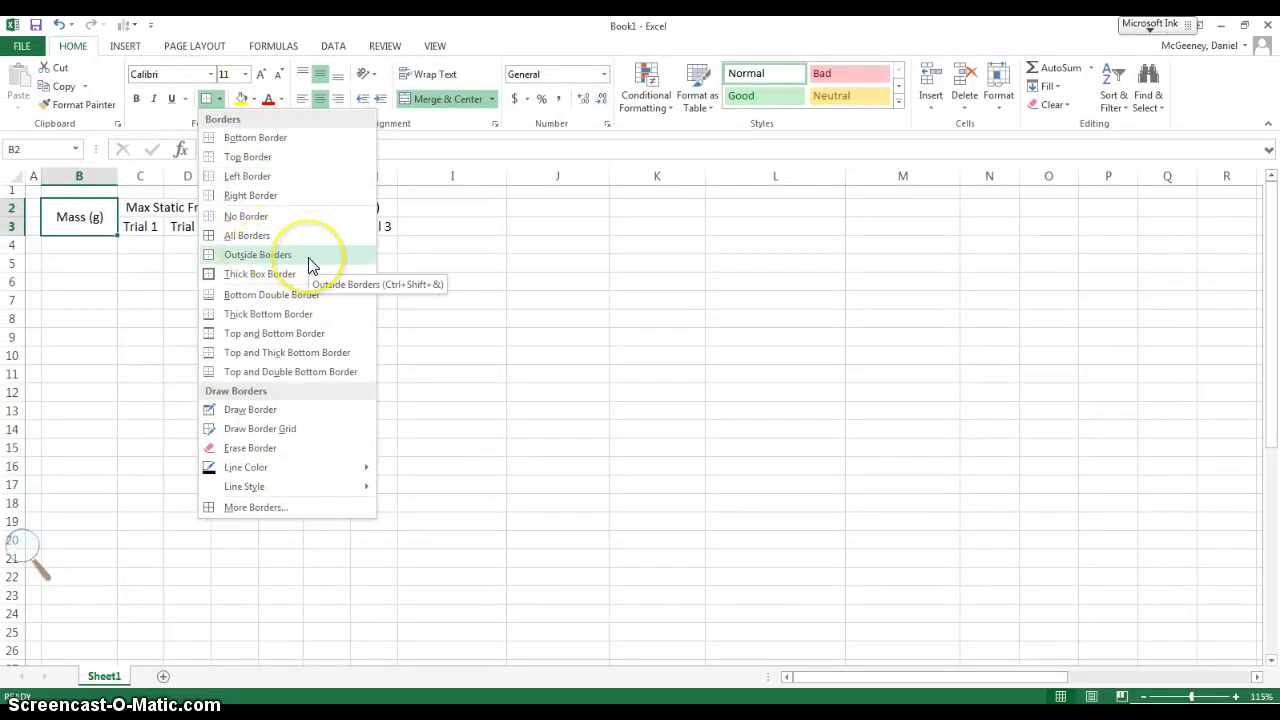
{"action": "left_click", "coordinate": [309, 257]}
- Apply outside borders to the merged "Max Static Friction (N)" heading in C2:E2
{"action": "left_click", "coordinate": [135, 202]}
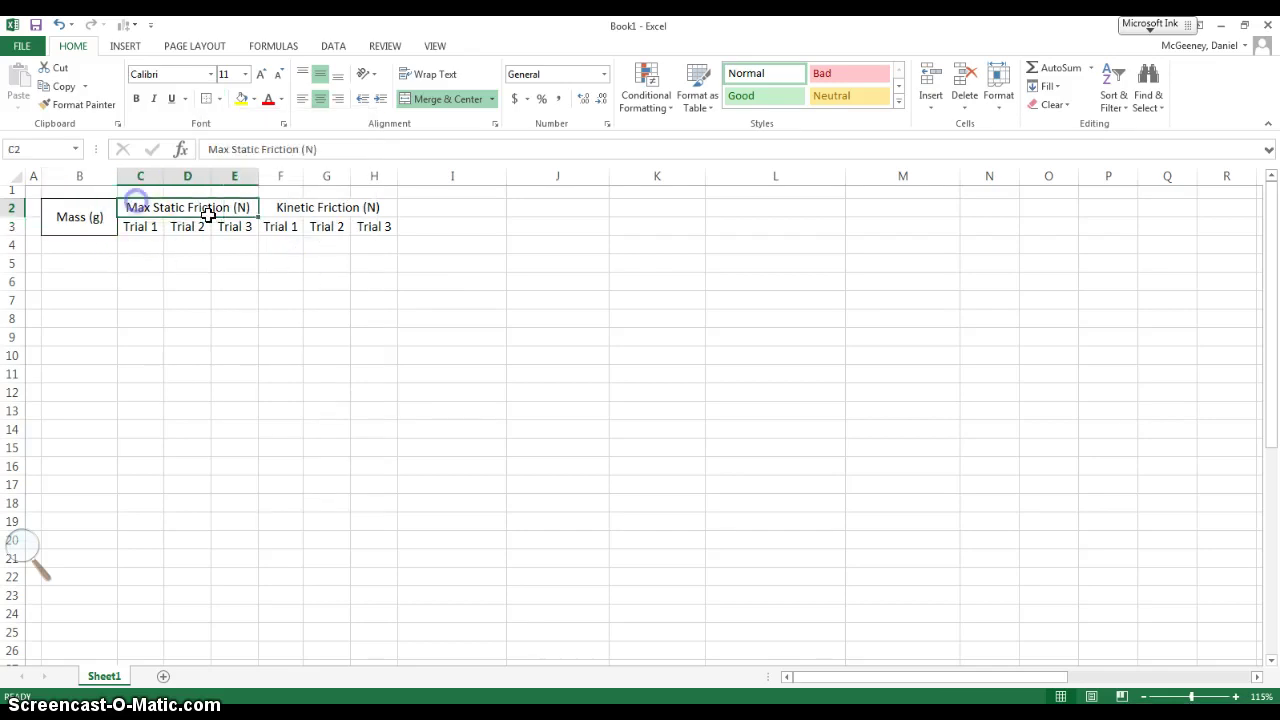
{"action": "left_click", "coordinate": [219, 99]}
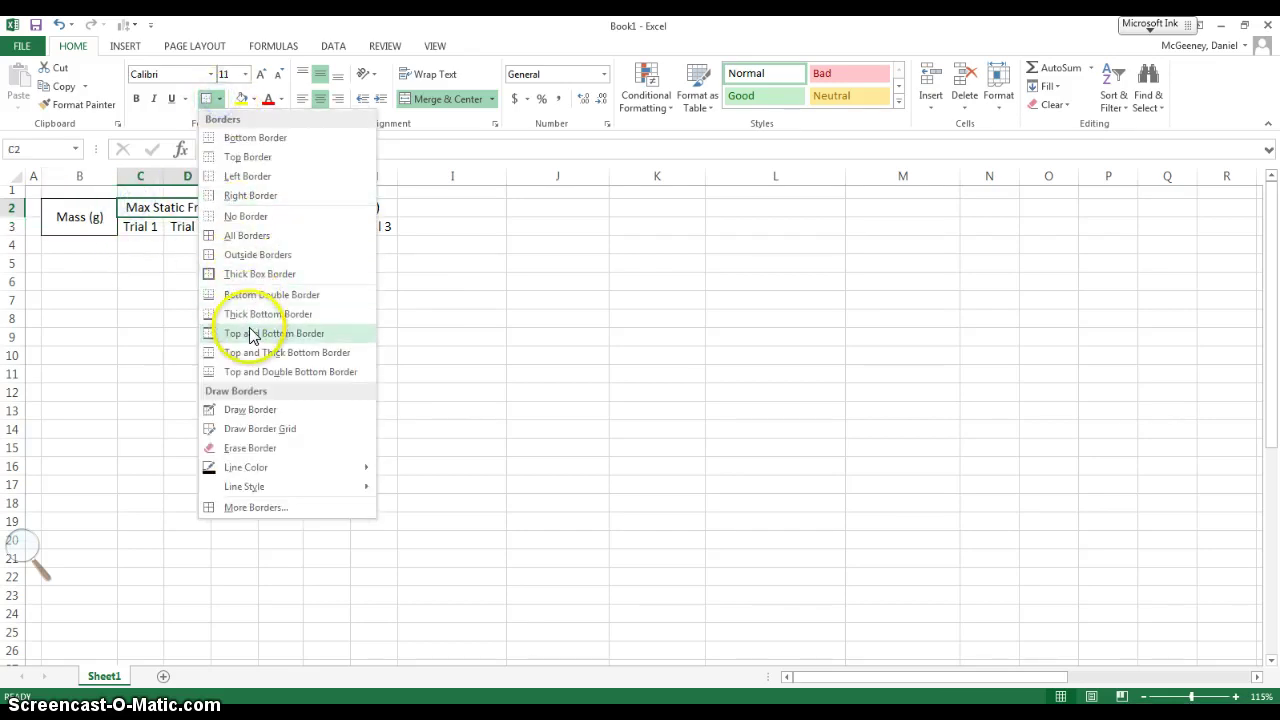
{"action": "left_click", "coordinate": [262, 254]}
{"action": "left_click", "coordinate": [277, 266]}
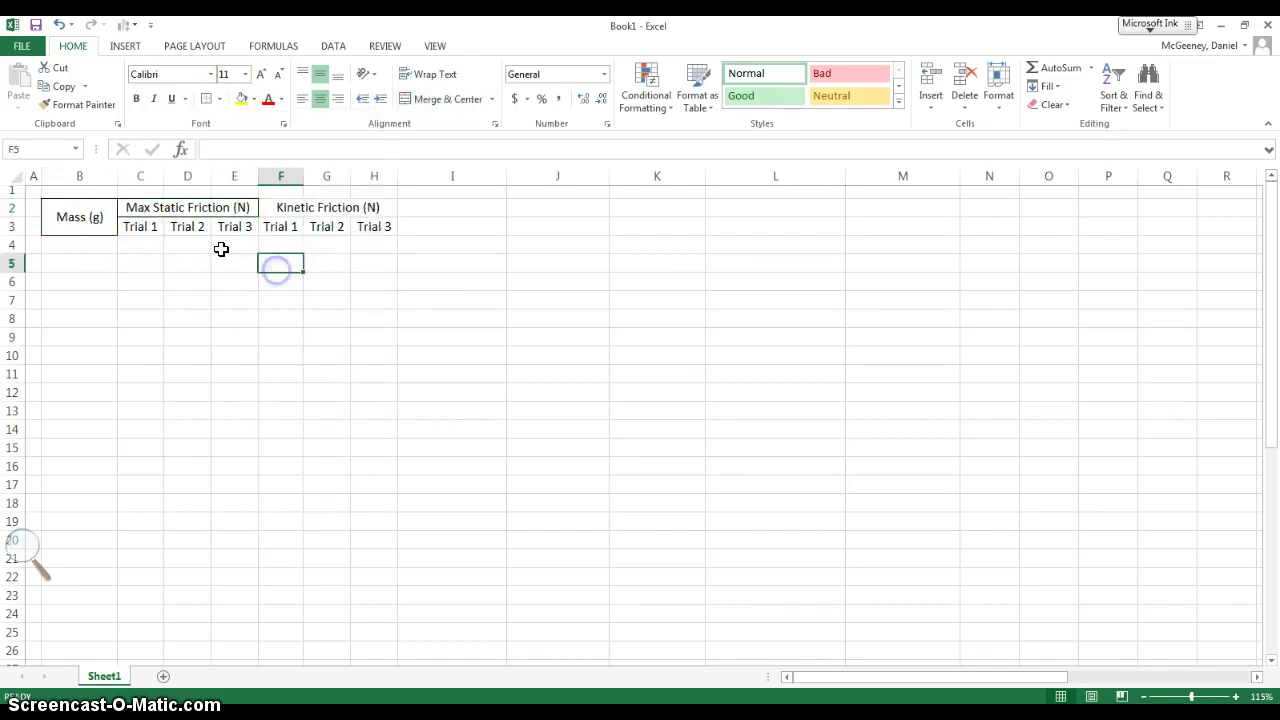
- Apply outside borders to each trial heading in C3:H3 and to the merged "Kinetic Friction (N)" heading
{"action": "left_click", "coordinate": [137, 228]}
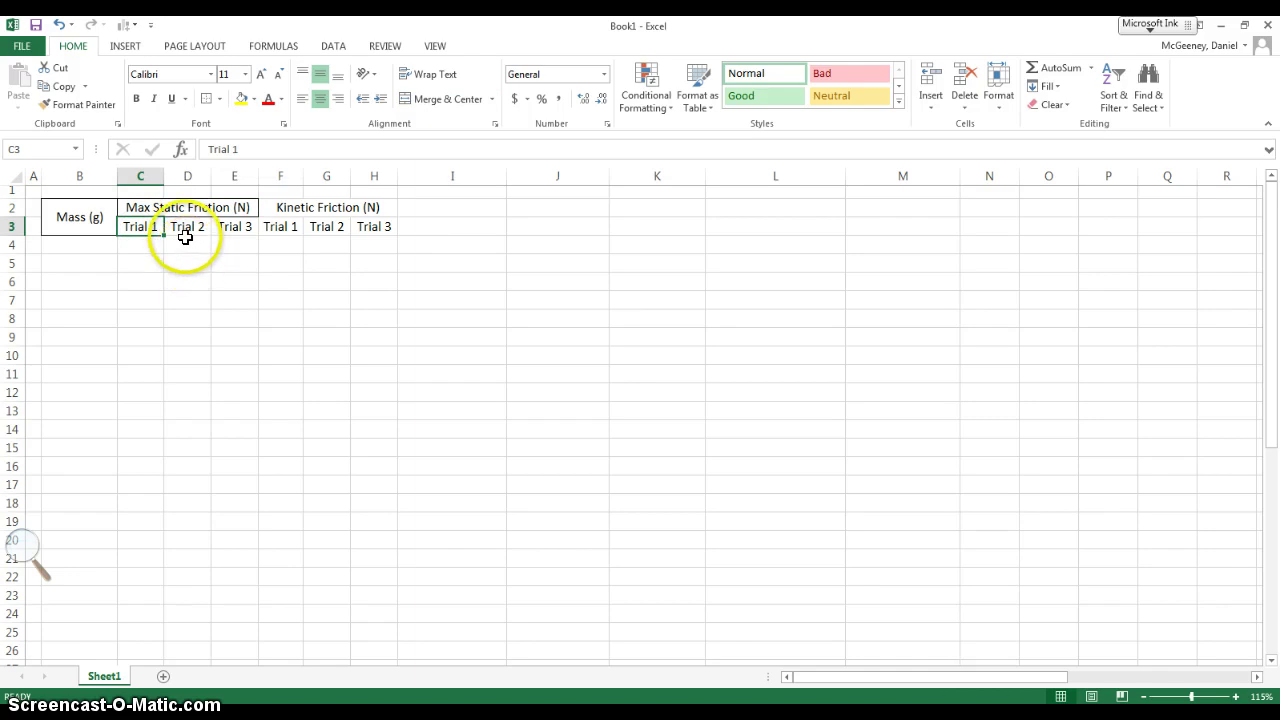
{"action": "left_click", "coordinate": [188, 227]}
{"action": "left_click", "coordinate": [230, 226]}
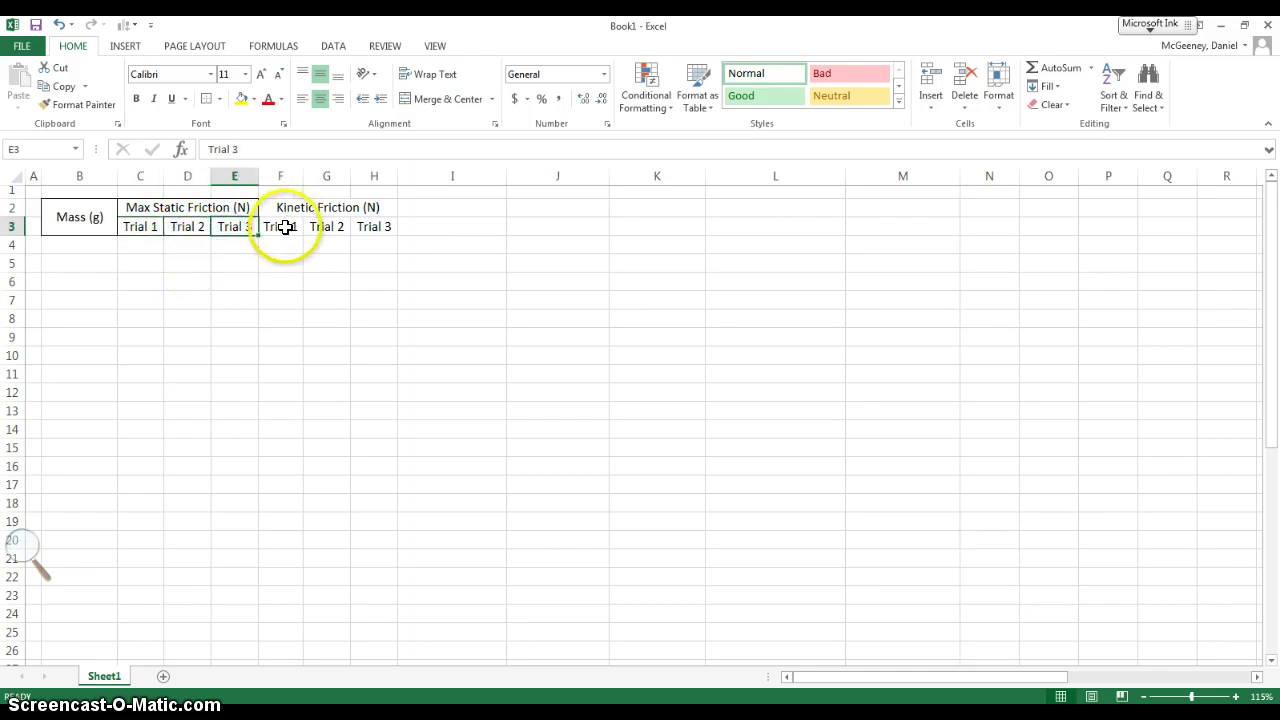
{"action": "left_click", "coordinate": [292, 226]}
{"action": "left_click", "coordinate": [326, 228]}
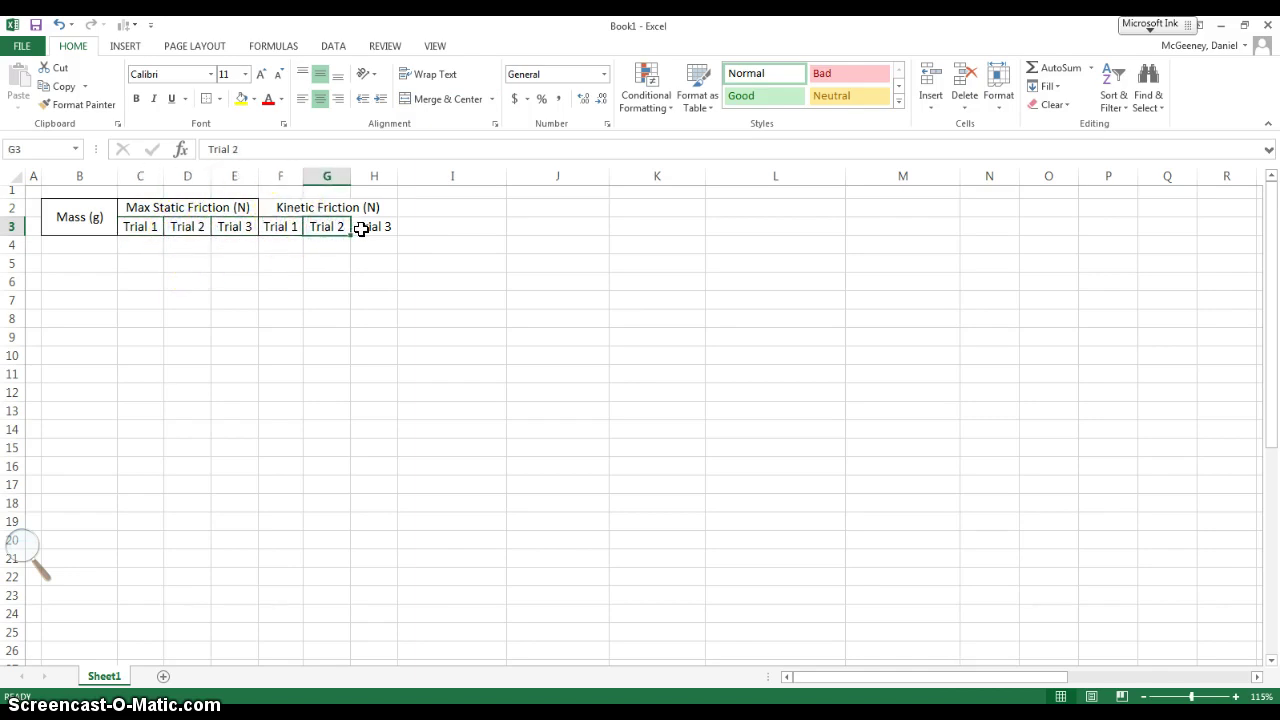
{"action": "left_click", "coordinate": [360, 228]}
{"action": "left_click", "coordinate": [337, 206]}
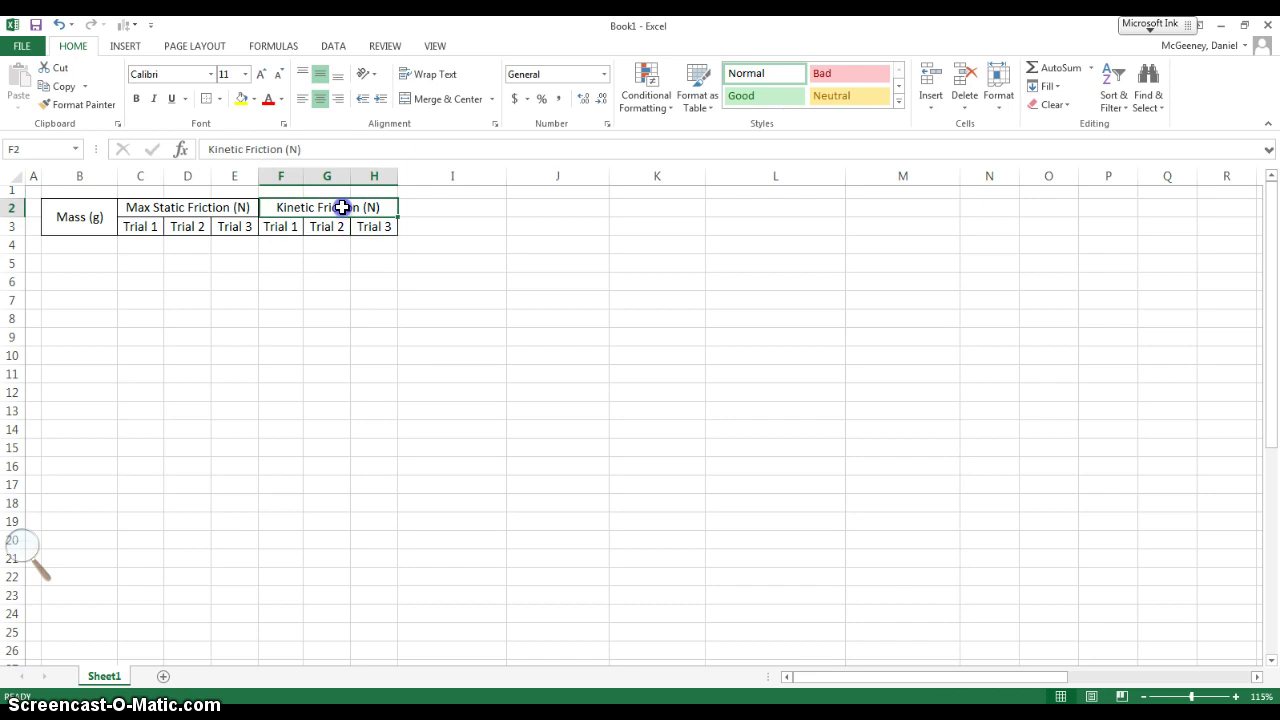
- Paste the masses 214.5, 414.5, 615.5, 815.5 and 1015.5 with their static and kinetic friction readings into B4:H8
{"action": "left_click", "coordinate": [94, 241]}
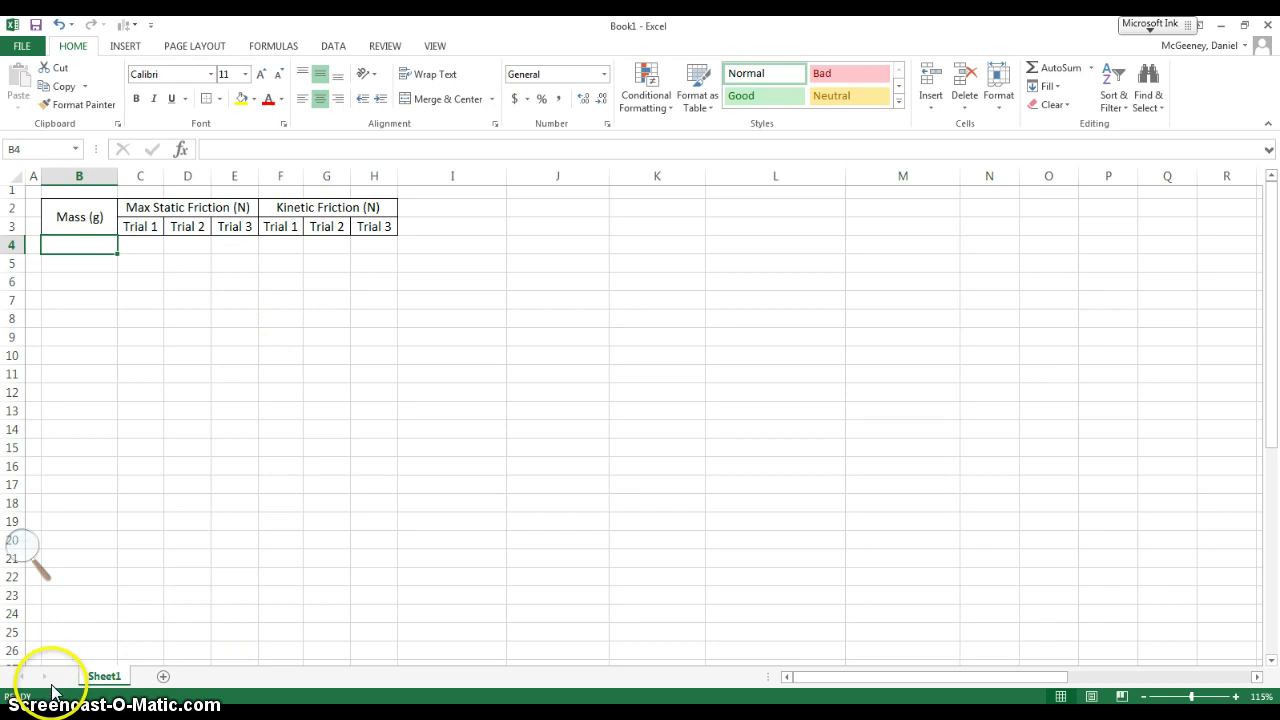
{"action": "type", "text": "214.5\t1.402\t1.197\t1.36\t1.15\t1.006\t0.908 414.5\t2.5\t2.448\t2.29\t2.112\t2.015\t2.201 615.5\t3.681\t3.57\t3.9\t2.89\t3.021\t3.1 815.5\t4.97\t4.712\t7.684\t4.442\t4.28\t4.607 1015.5\t5.99\t5.874\t5.79\t4.9\t5.123\t5.37"}
{"action": "left_click", "coordinate": [138, 265]}
- Apply outside borders around the mass values in B4:B8
{"action": "left_click_drag", "start_coordinate": [96, 241], "coordinate": [87, 321]}
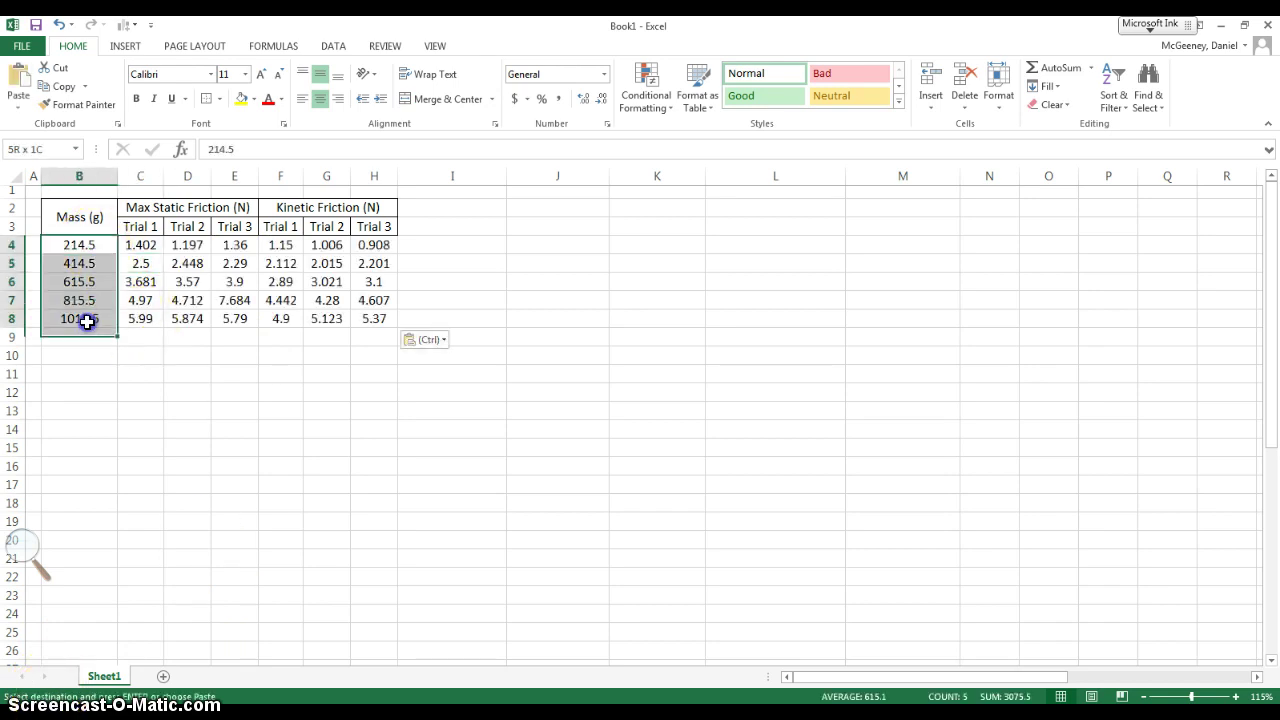
{"action": "left_click", "coordinate": [221, 99]}
{"action": "left_click", "coordinate": [185, 121]}
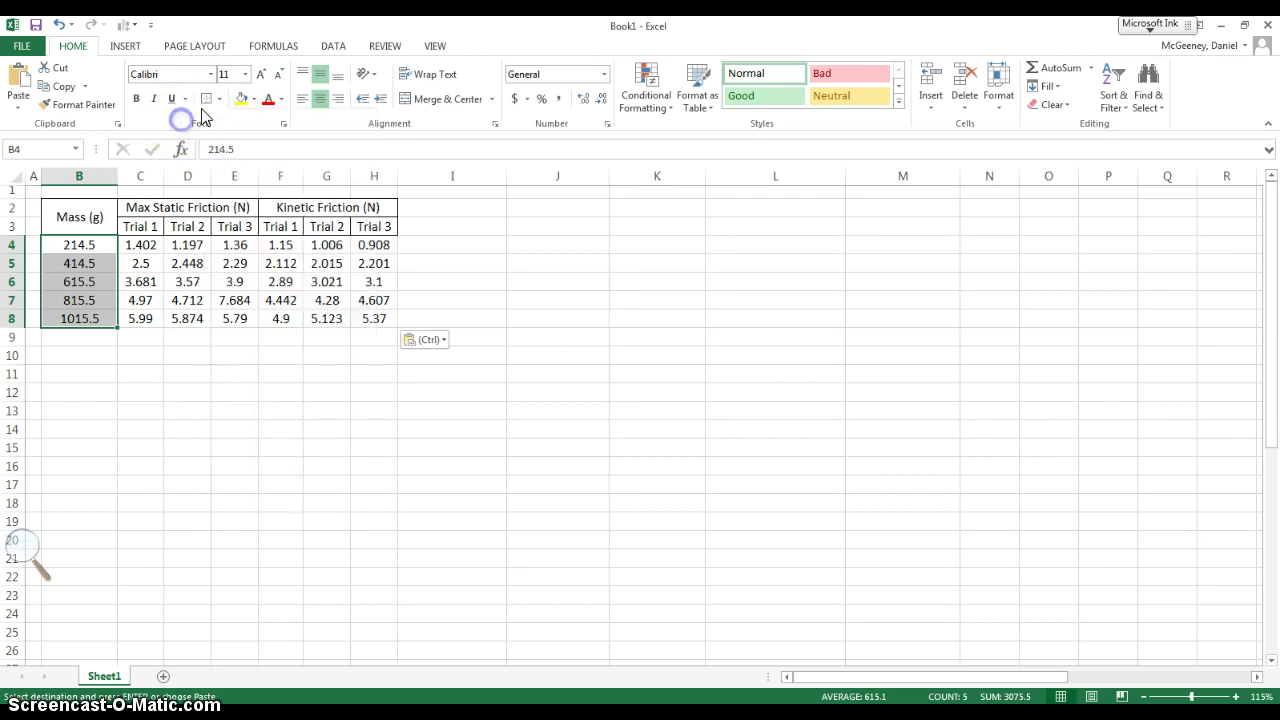
{"action": "left_click", "coordinate": [218, 100]}
{"action": "left_click", "coordinate": [244, 272]}
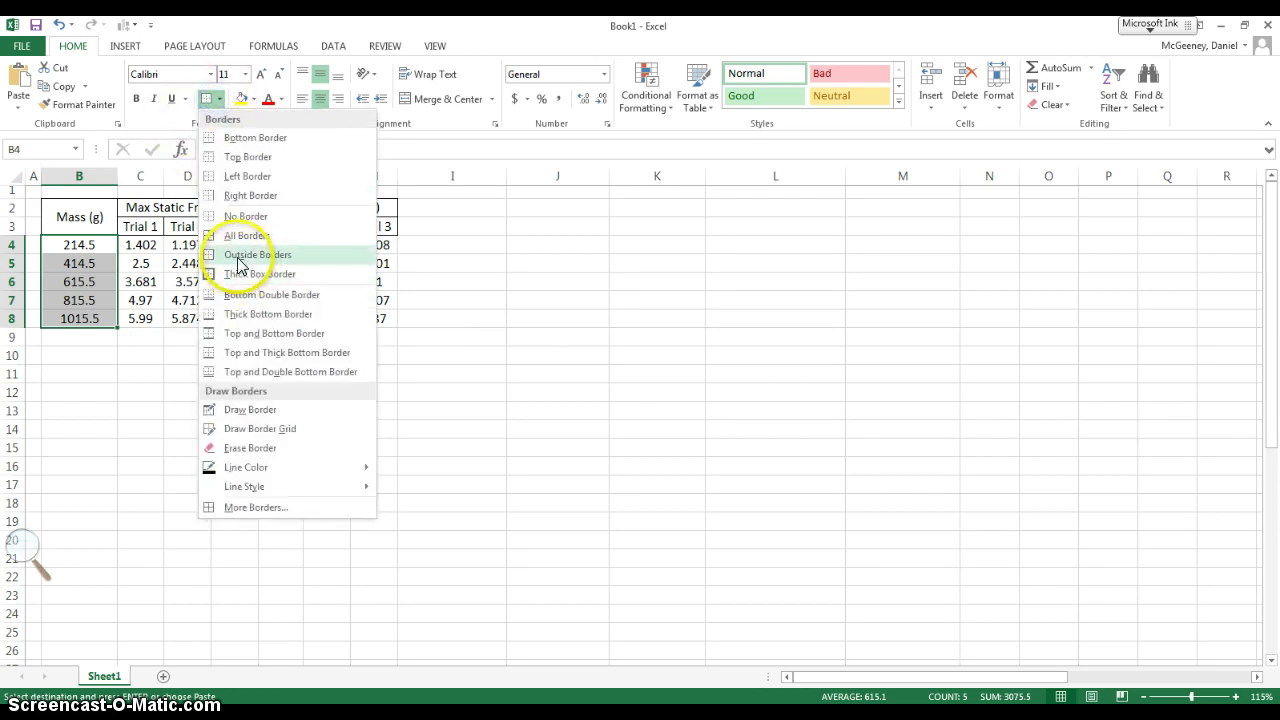
{"action": "left_click", "coordinate": [239, 258]}
- Apply outside borders around each of the data columns C4:C8, E4:E8, F4:F8 and H4:H8
{"action": "left_click_drag", "start_coordinate": [140, 244], "coordinate": [141, 325]}
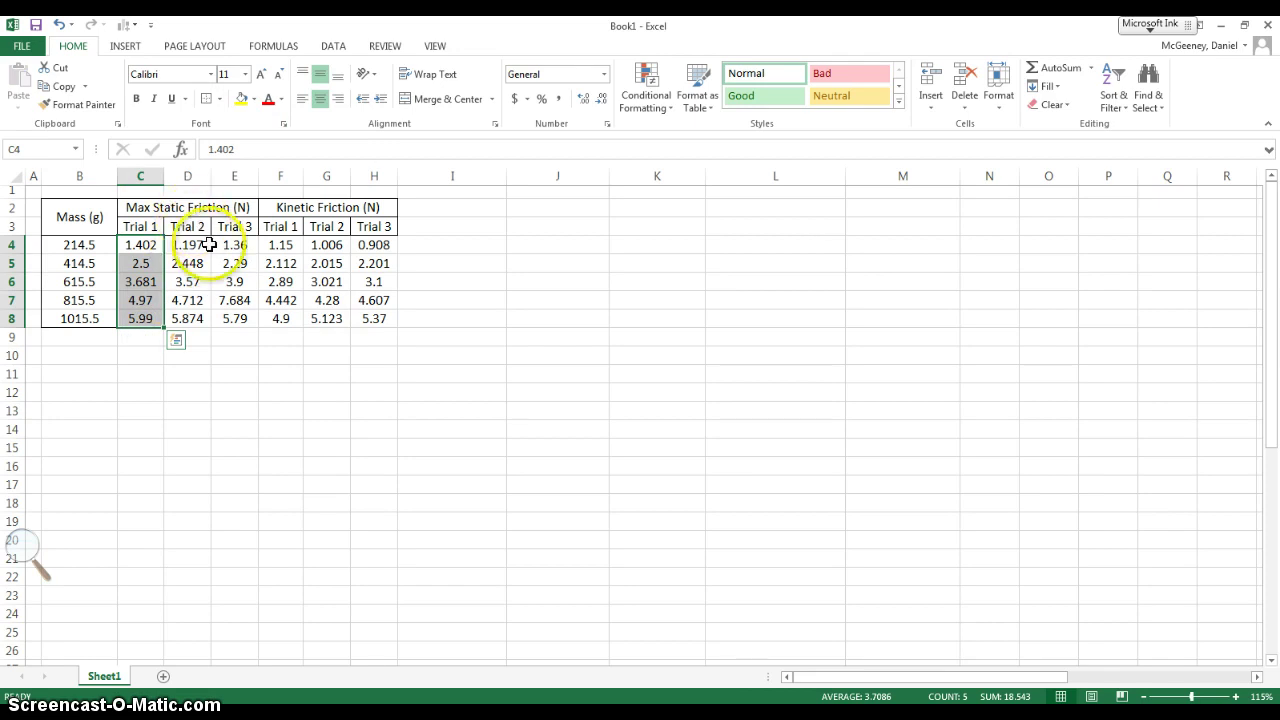
{"action": "left_click_drag", "start_coordinate": [224, 248], "coordinate": [240, 318]}
{"action": "left_click_drag", "start_coordinate": [281, 245], "coordinate": [281, 318]}
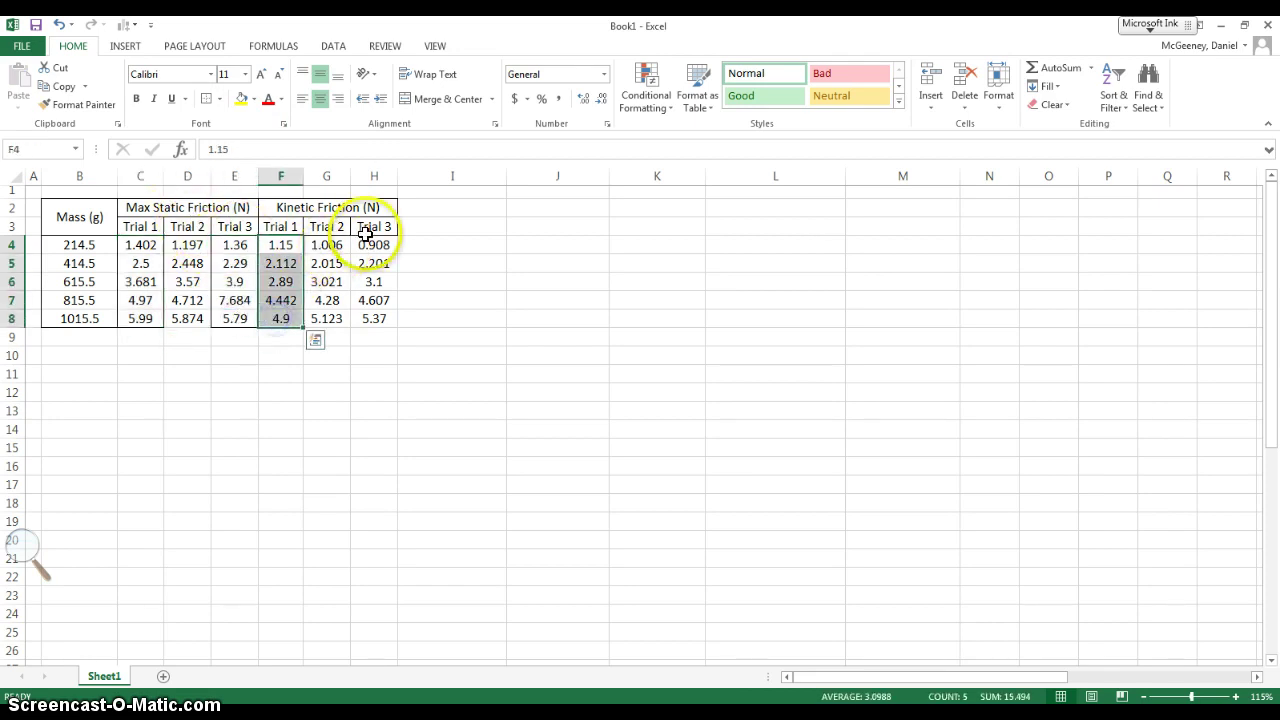
{"action": "left_click", "coordinate": [326, 245]}
{"action": "left_click_drag", "start_coordinate": [372, 245], "coordinate": [373, 319]}
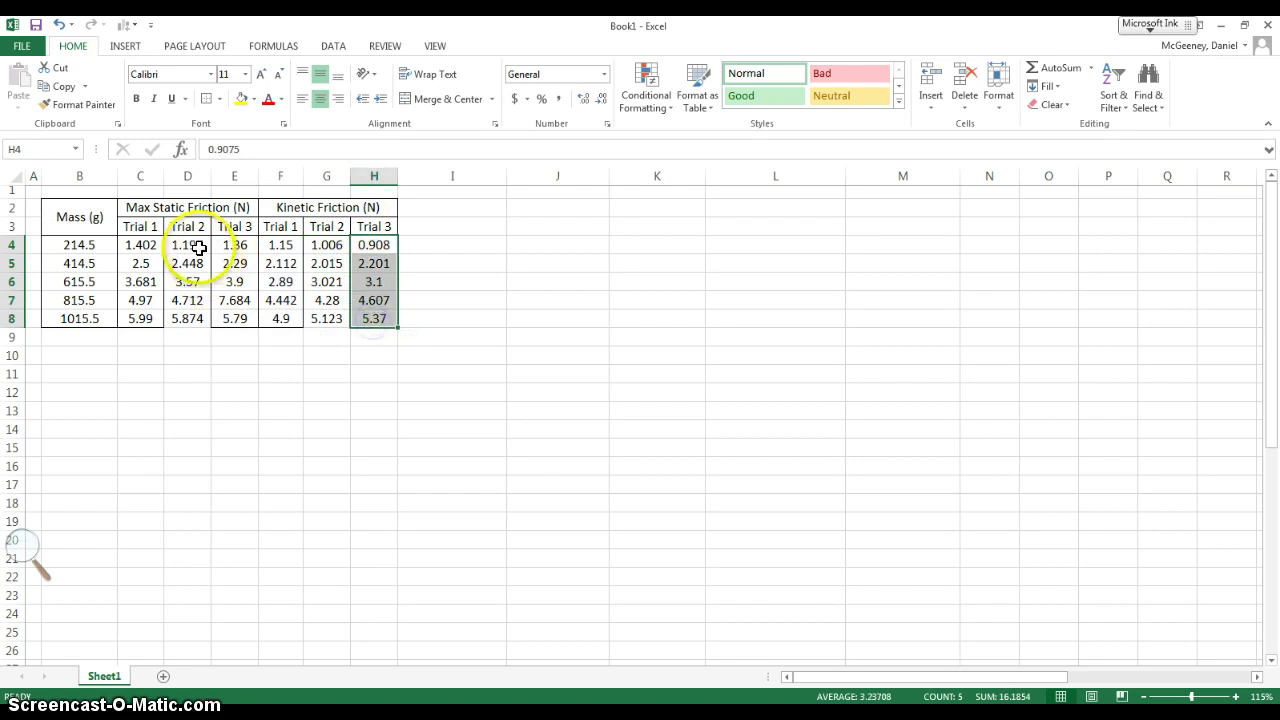
- Apply outside borders around the two Trial 2 data columns, D4:D8 and G4:G8
{"action": "left_click_drag", "start_coordinate": [198, 248], "coordinate": [188, 318]}
{"action": "key", "text": "ctrl+q"}
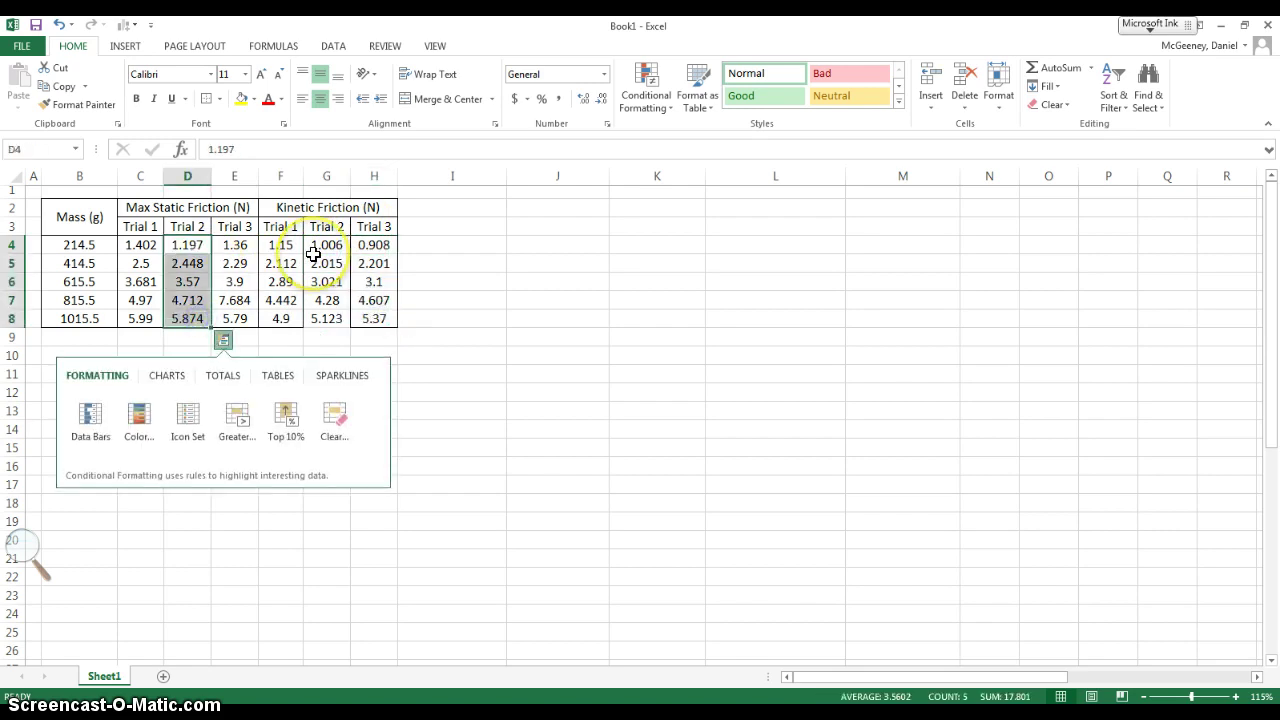
{"action": "left_click_drag", "start_coordinate": [313, 250], "coordinate": [426, 303]}
{"action": "left_click", "coordinate": [340, 243]}
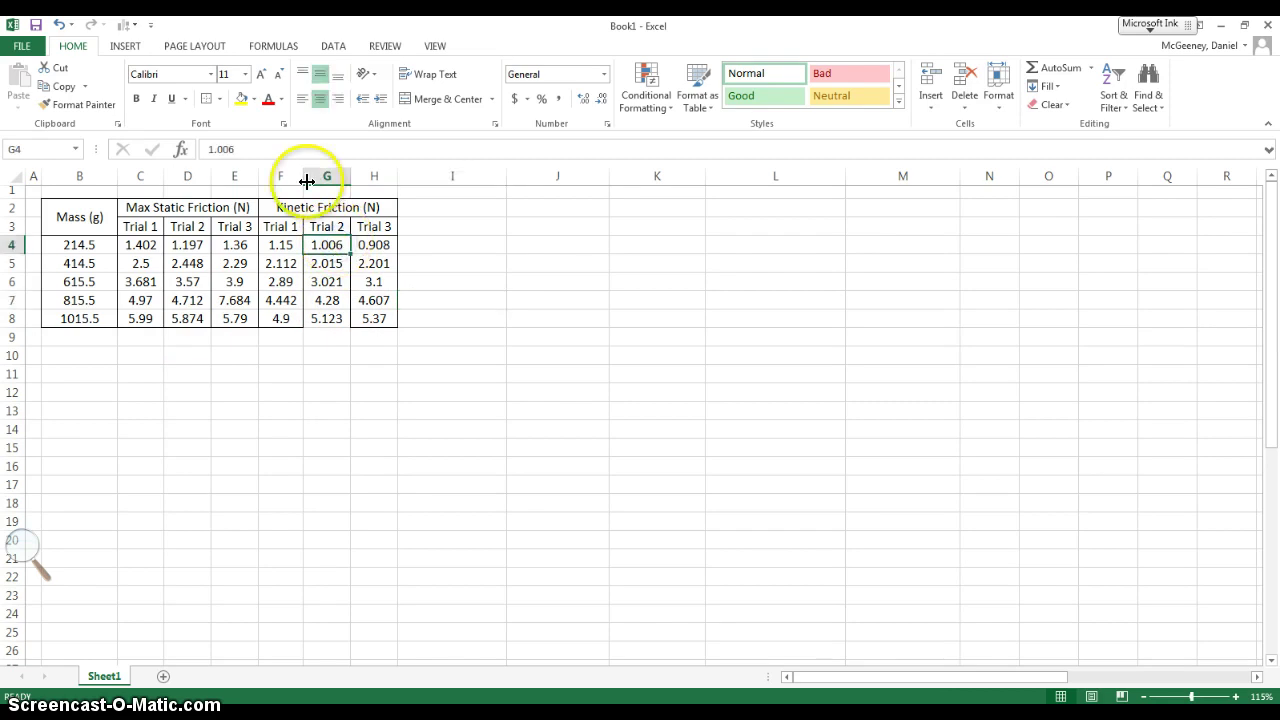
{"action": "left_click_drag", "start_coordinate": [330, 245], "coordinate": [329, 316]}
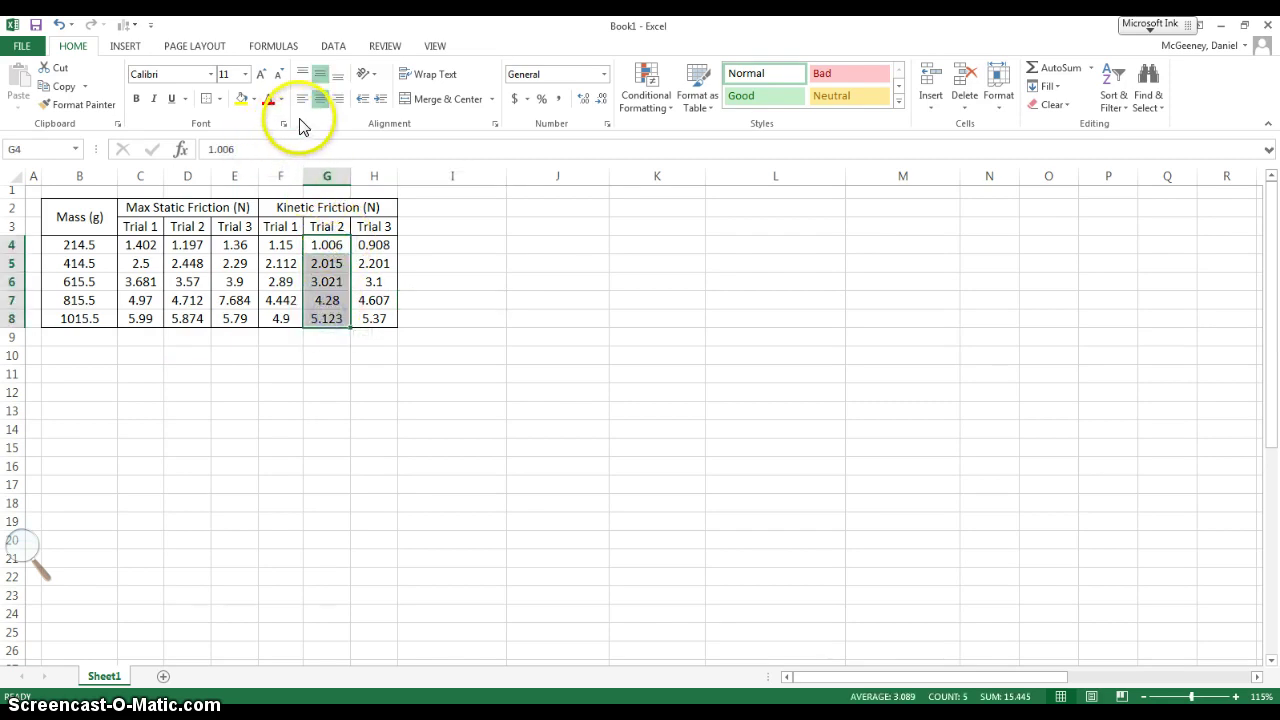
{"action": "left_click", "coordinate": [219, 104]}
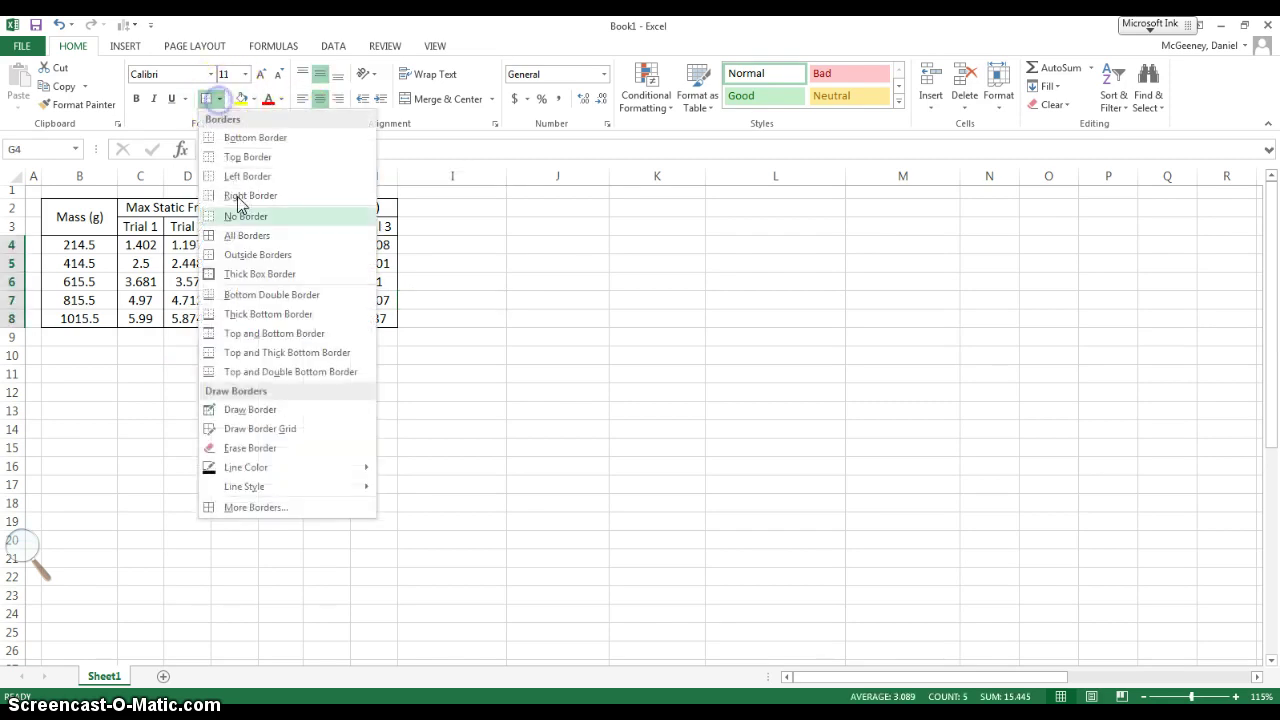
{"action": "left_click", "coordinate": [251, 252]}
{"action": "left_click", "coordinate": [489, 276]}
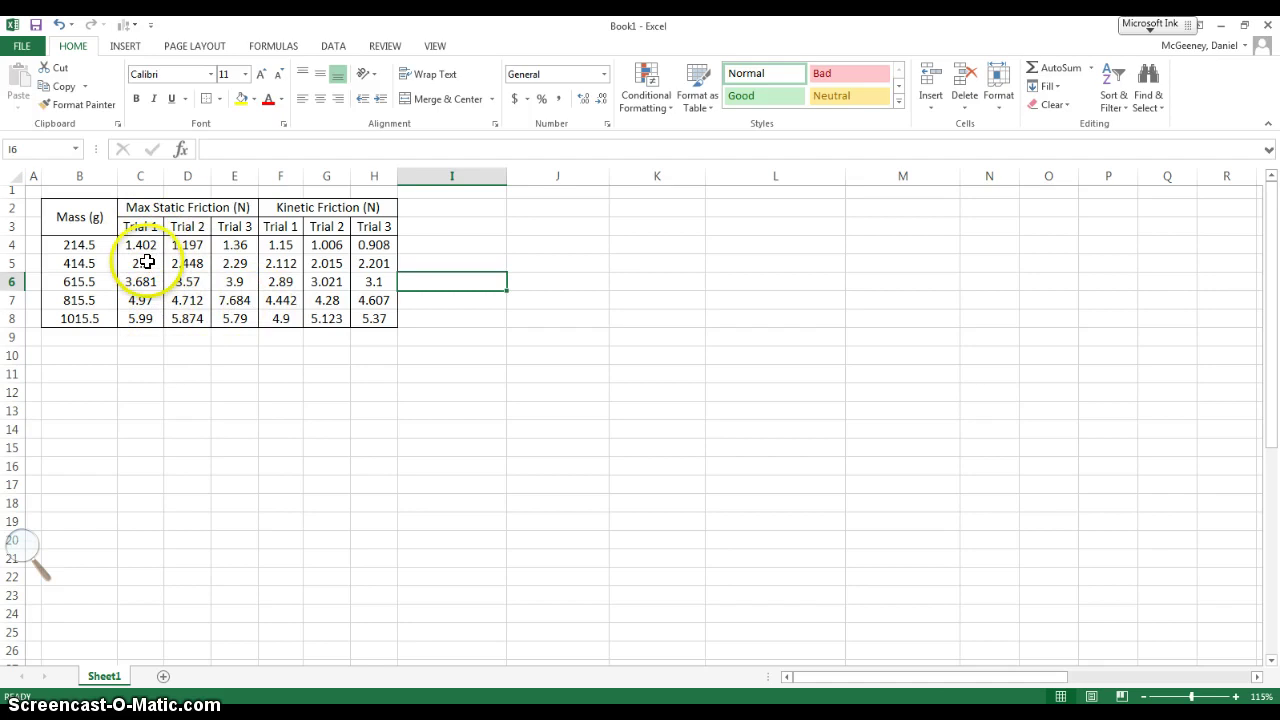
- Review the friction readings in C4:H8 column by column
{"action": "left_click_drag", "start_coordinate": [142, 245], "coordinate": [148, 318]}
{"action": "left_click", "coordinate": [202, 231]}
{"action": "left_click_drag", "start_coordinate": [196, 246], "coordinate": [190, 319]}
{"action": "left_click", "coordinate": [238, 249]}
{"action": "left_click_drag", "start_coordinate": [244, 262], "coordinate": [240, 314]}
{"action": "left_click_drag", "start_coordinate": [282, 246], "coordinate": [288, 306]}
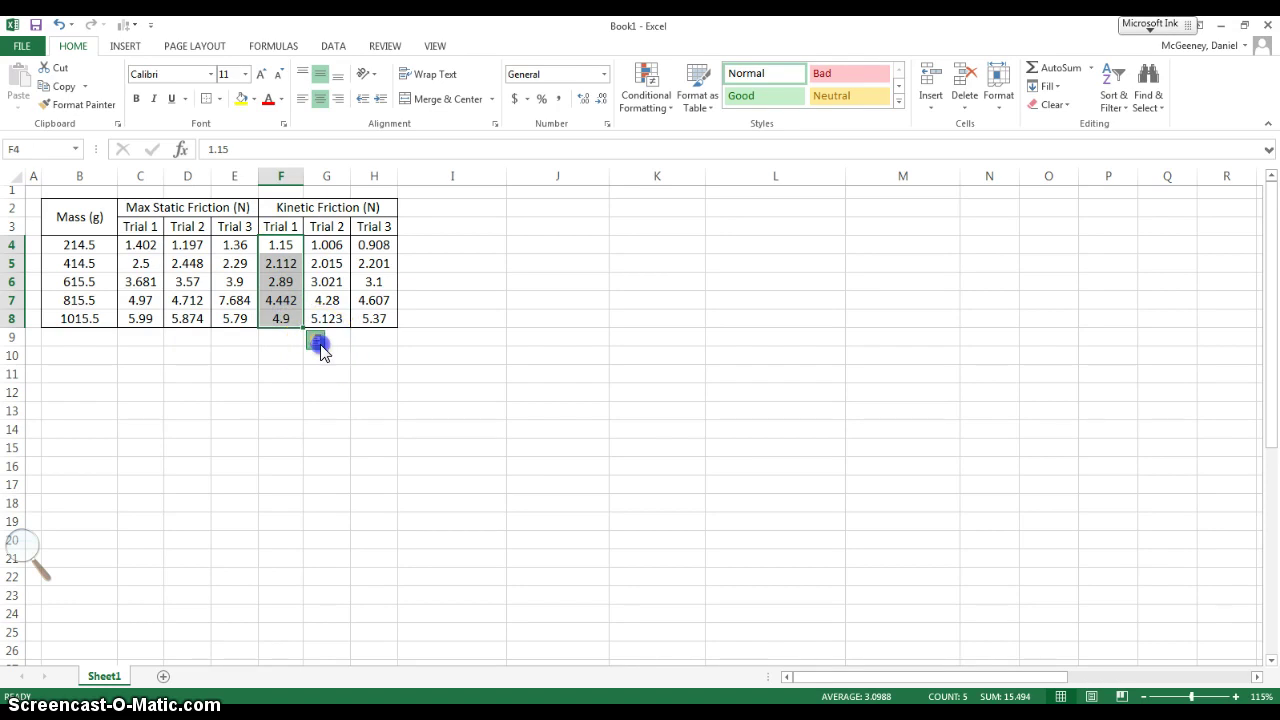
{"action": "left_click", "coordinate": [316, 341]}
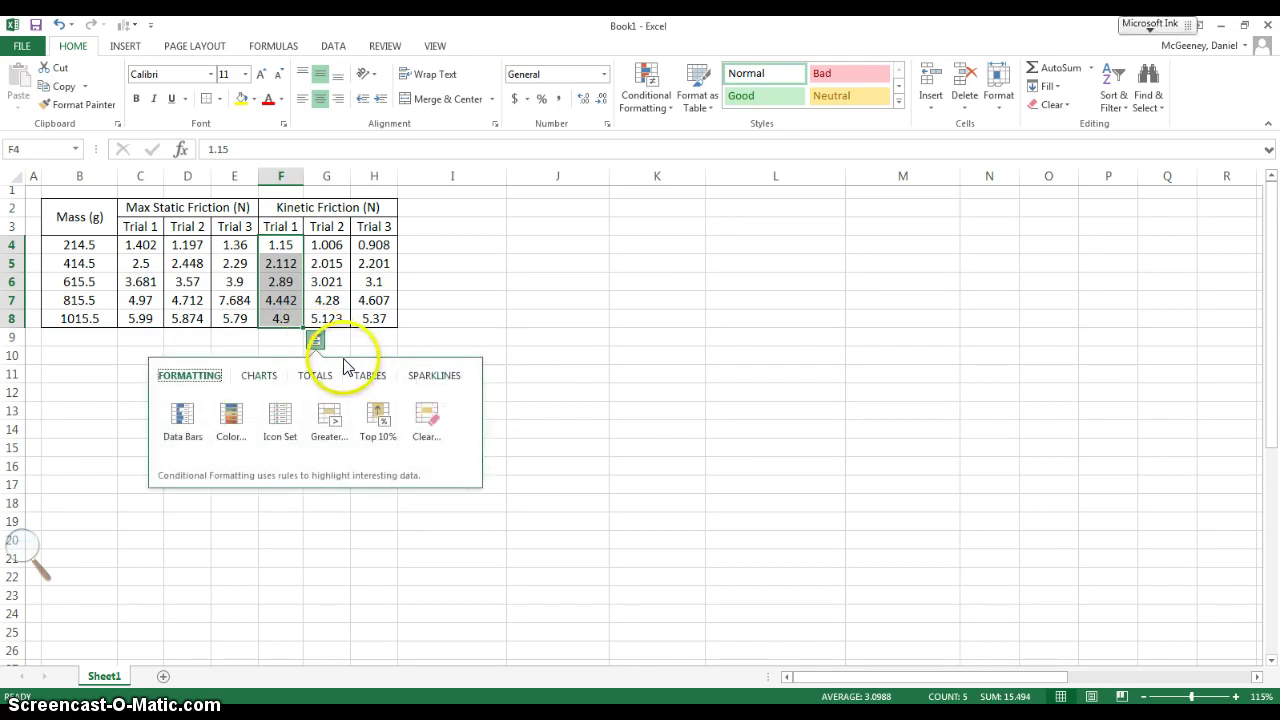
{"action": "left_click", "coordinate": [474, 326]}
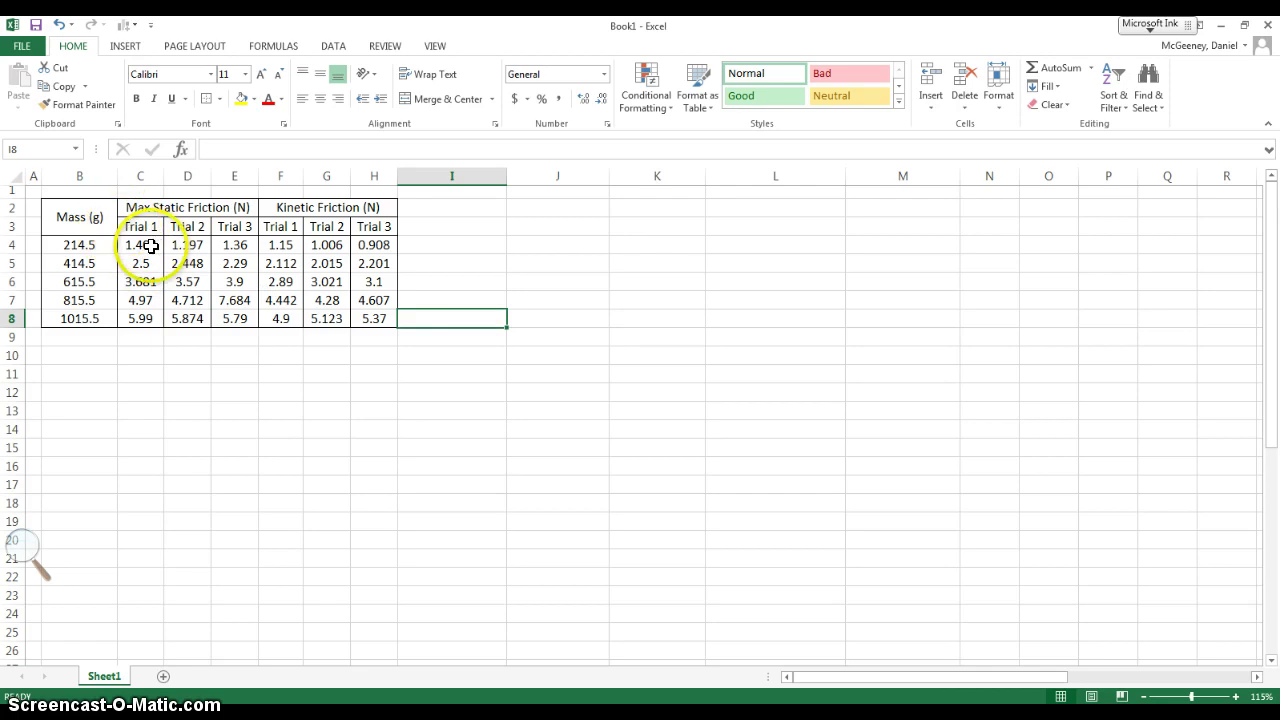
{"action": "left_click_drag", "start_coordinate": [150, 246], "coordinate": [366, 323]}
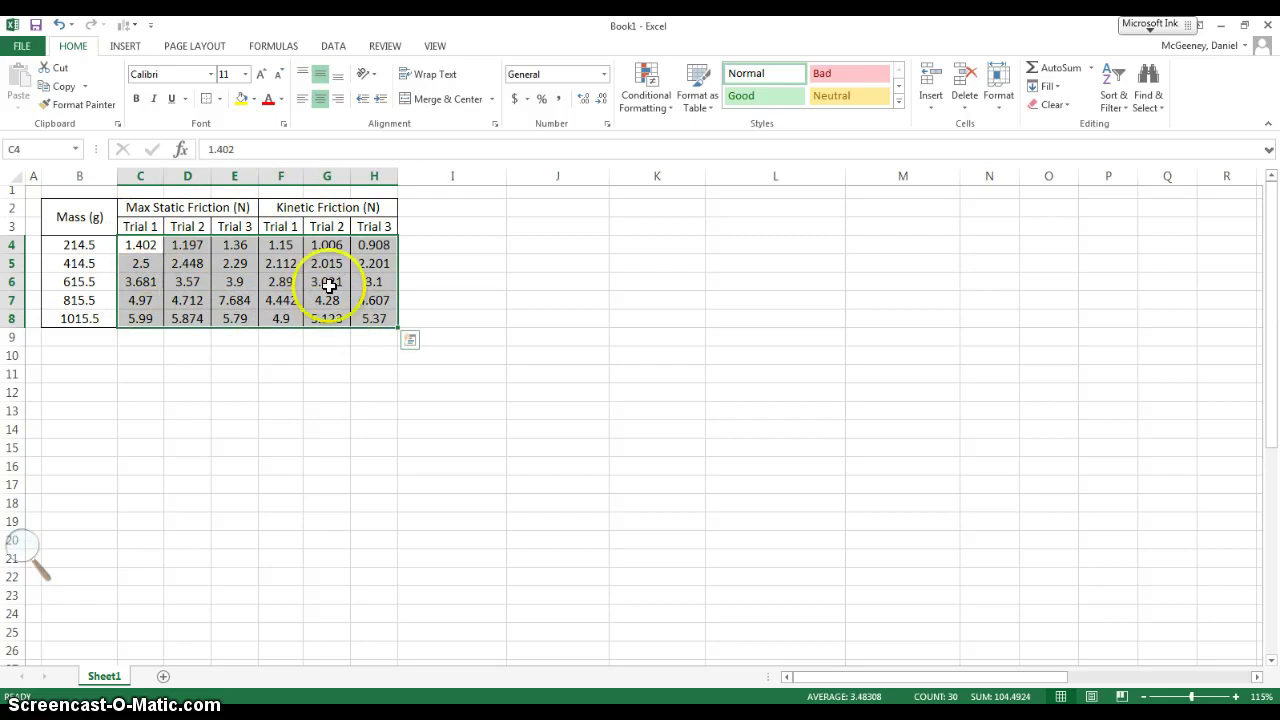
{"action": "left_click", "coordinate": [142, 248]}
{"action": "left_click", "coordinate": [372, 316]}
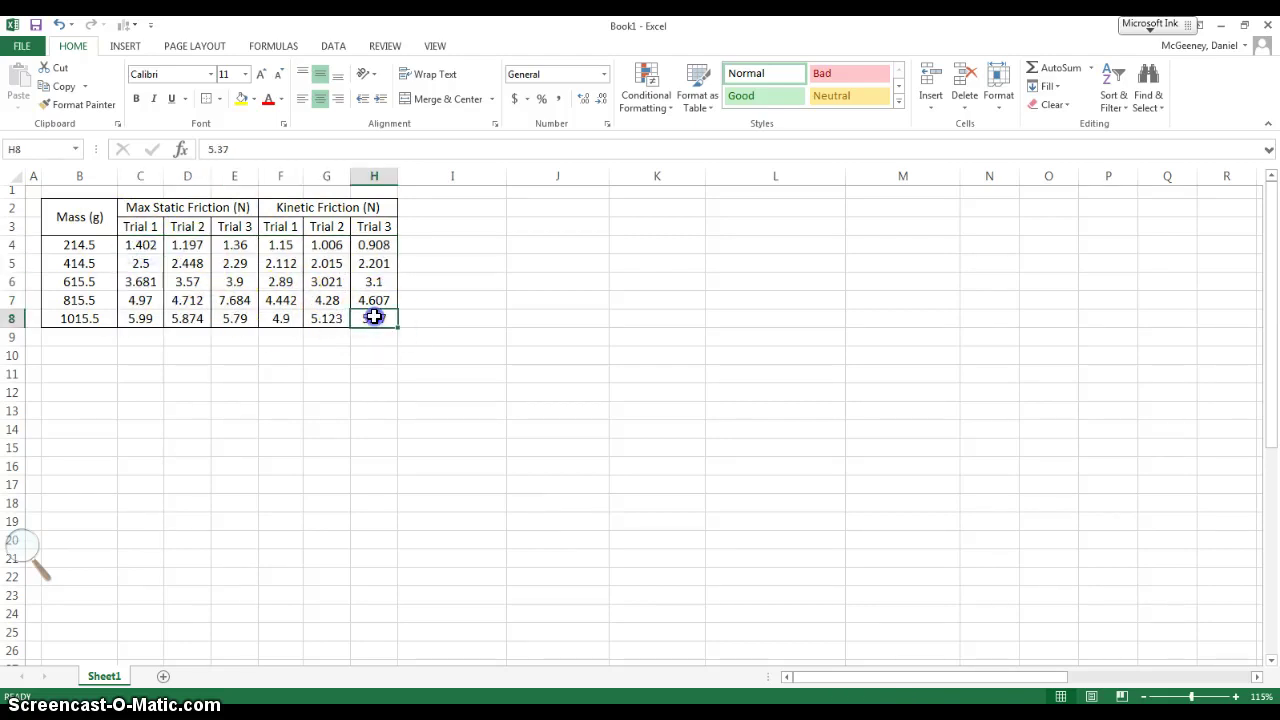
{"action": "left_click", "coordinate": [140, 352]}
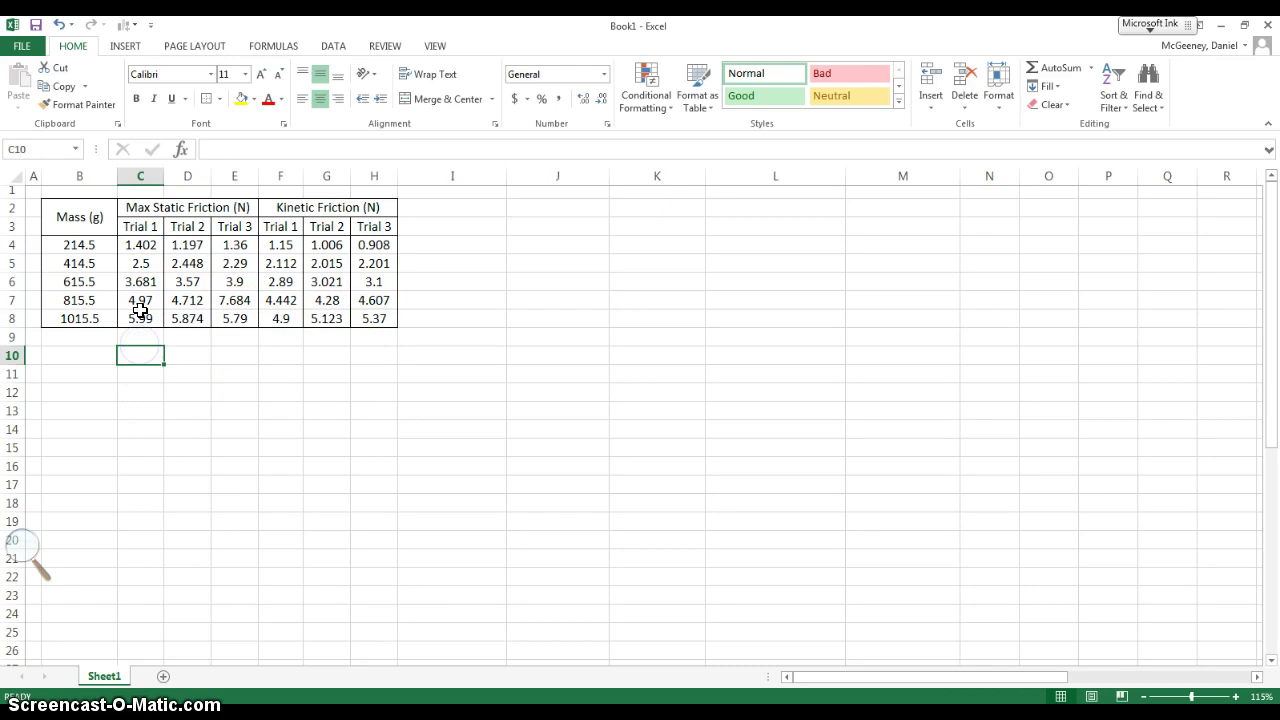
- Try to show trailing zeros in C5 by entering the value as 2.500
{"action": "left_click", "coordinate": [147, 262]}
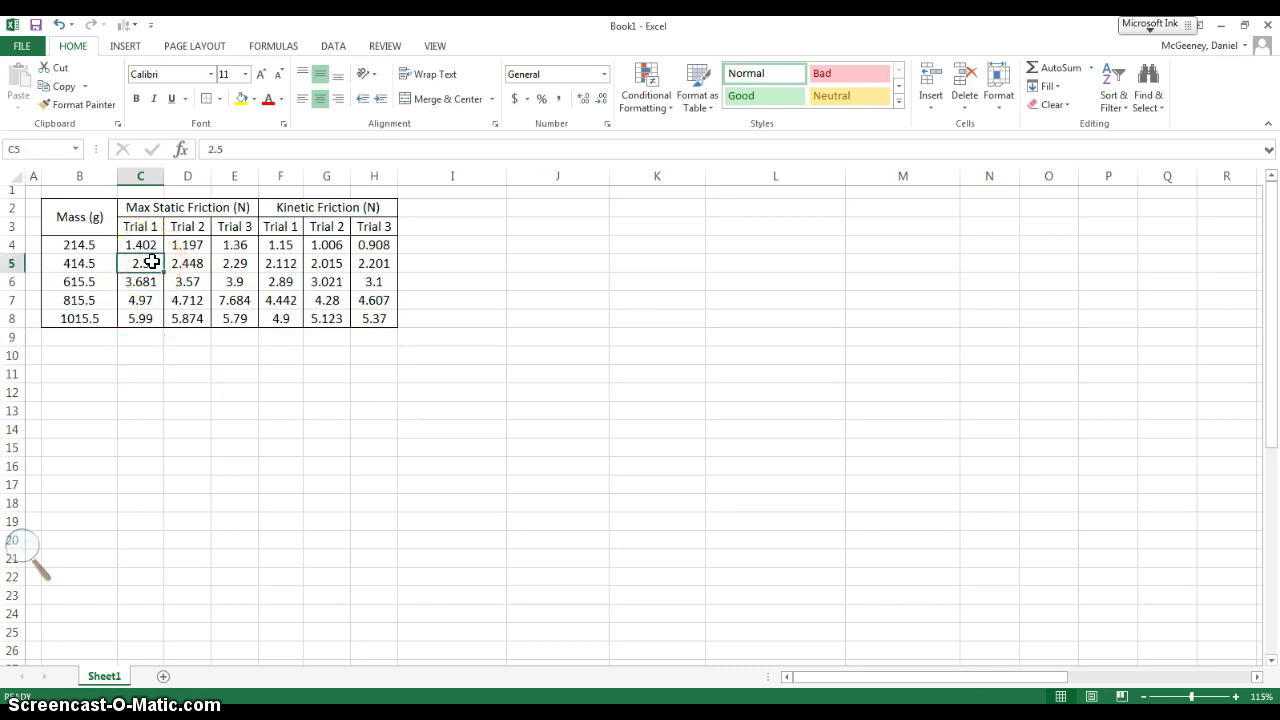
{"action": "double_click", "coordinate": [153, 263]}
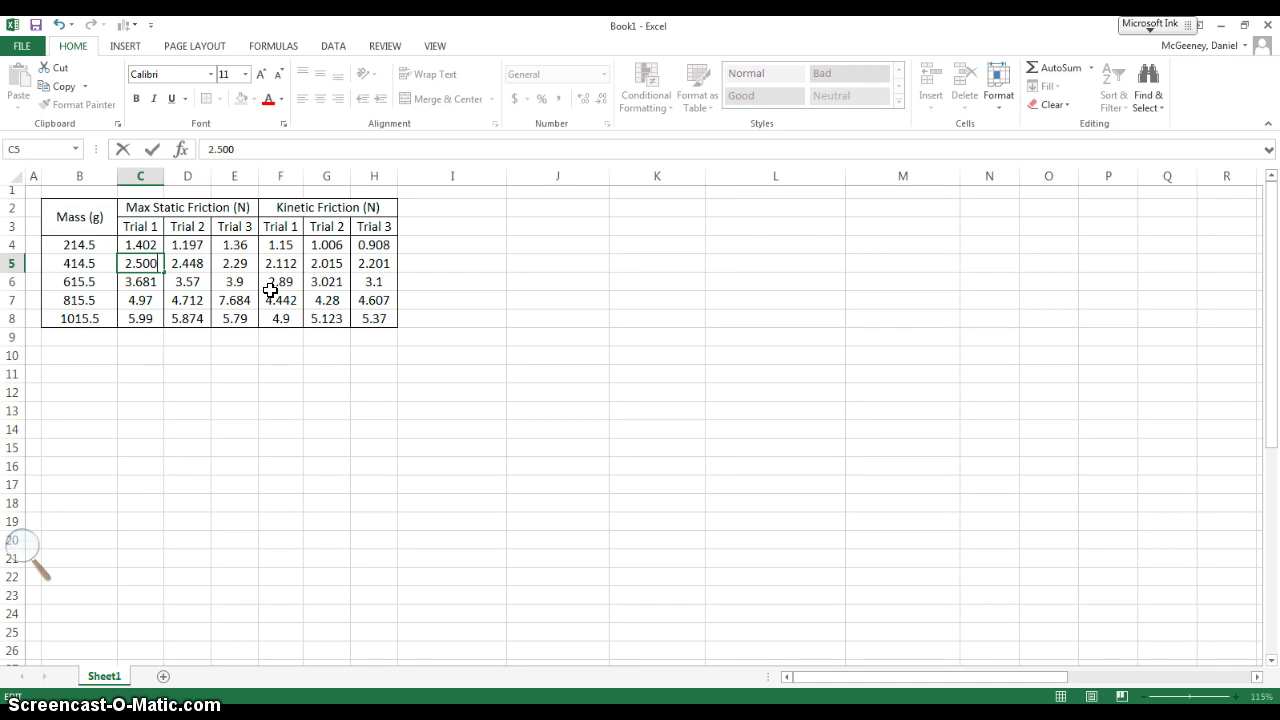
{"action": "key", "text": "Return"}
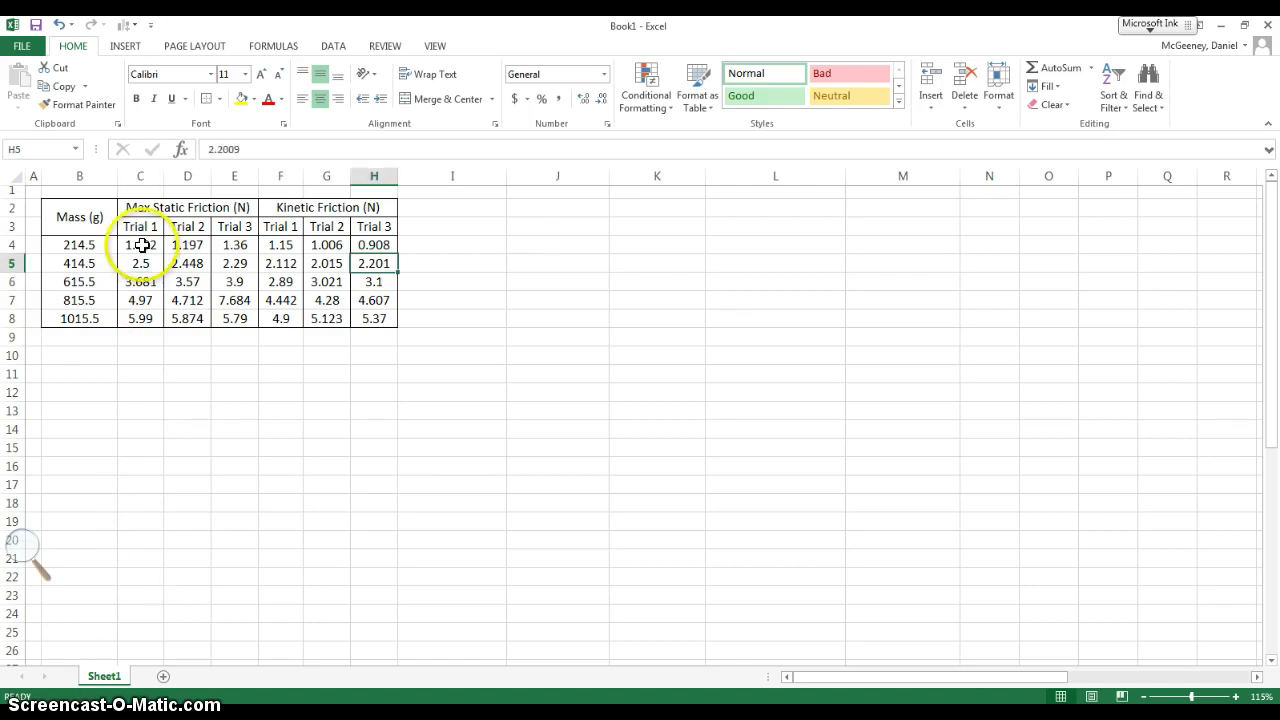
- Format all friction readings in C4:H8 to display three decimal places
{"action": "left_click_drag", "start_coordinate": [142, 245], "coordinate": [383, 317]}
{"action": "left_click", "coordinate": [376, 318]}
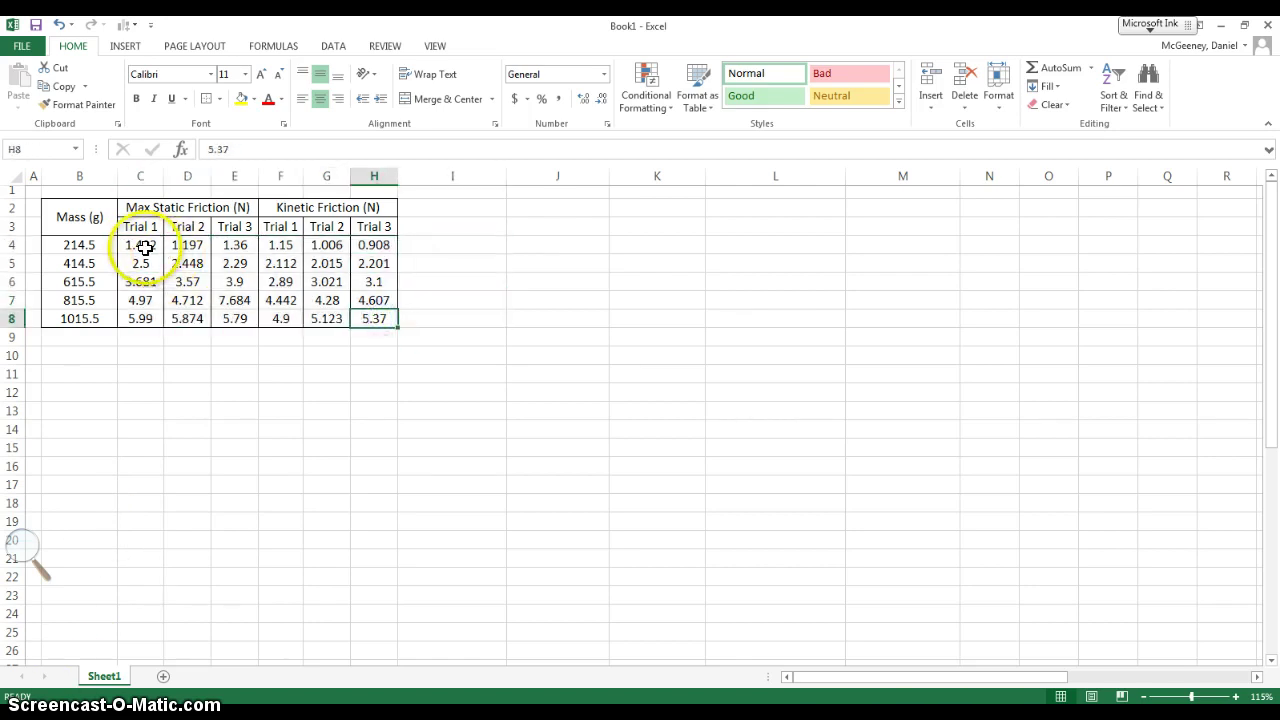
{"action": "left_click", "coordinate": [147, 248]}
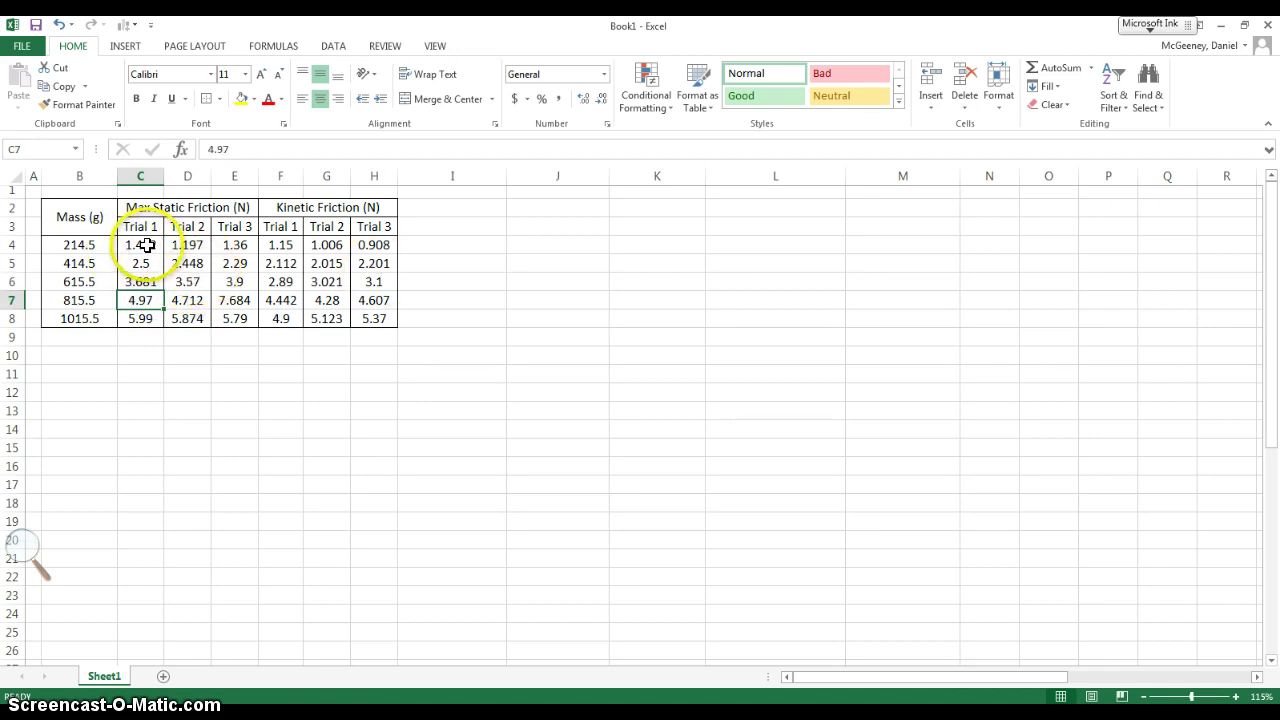
{"action": "left_click_drag", "start_coordinate": [147, 245], "coordinate": [400, 313]}
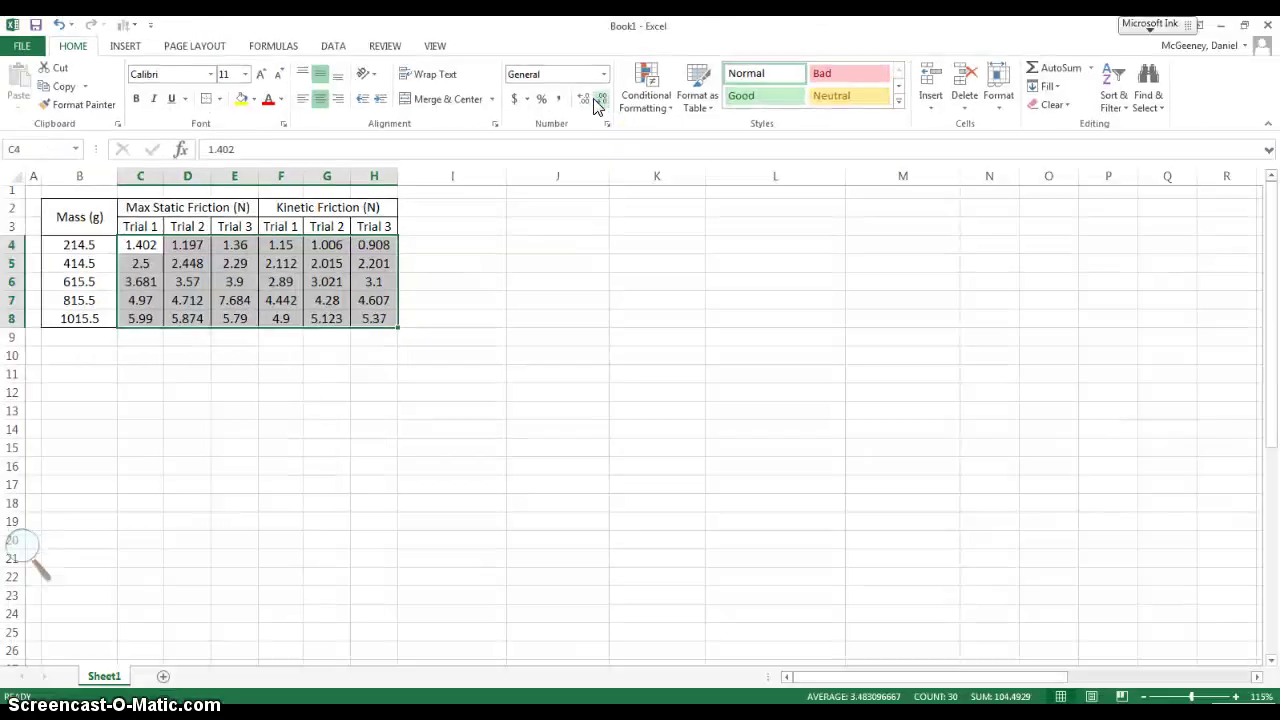
{"action": "left_click", "coordinate": [603, 99]}
{"action": "left_click", "coordinate": [603, 99]}
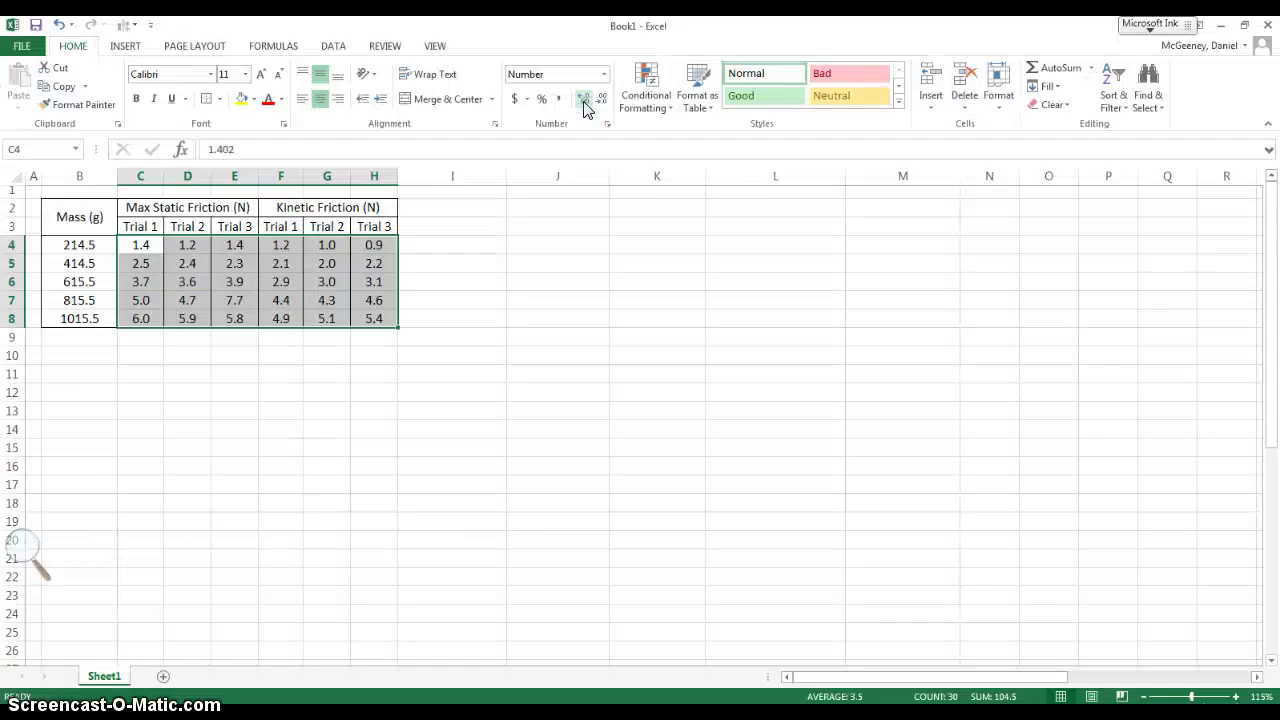
{"action": "left_click", "coordinate": [584, 100]}
{"action": "left_click", "coordinate": [584, 100]}
{"action": "left_click", "coordinate": [405, 245]}
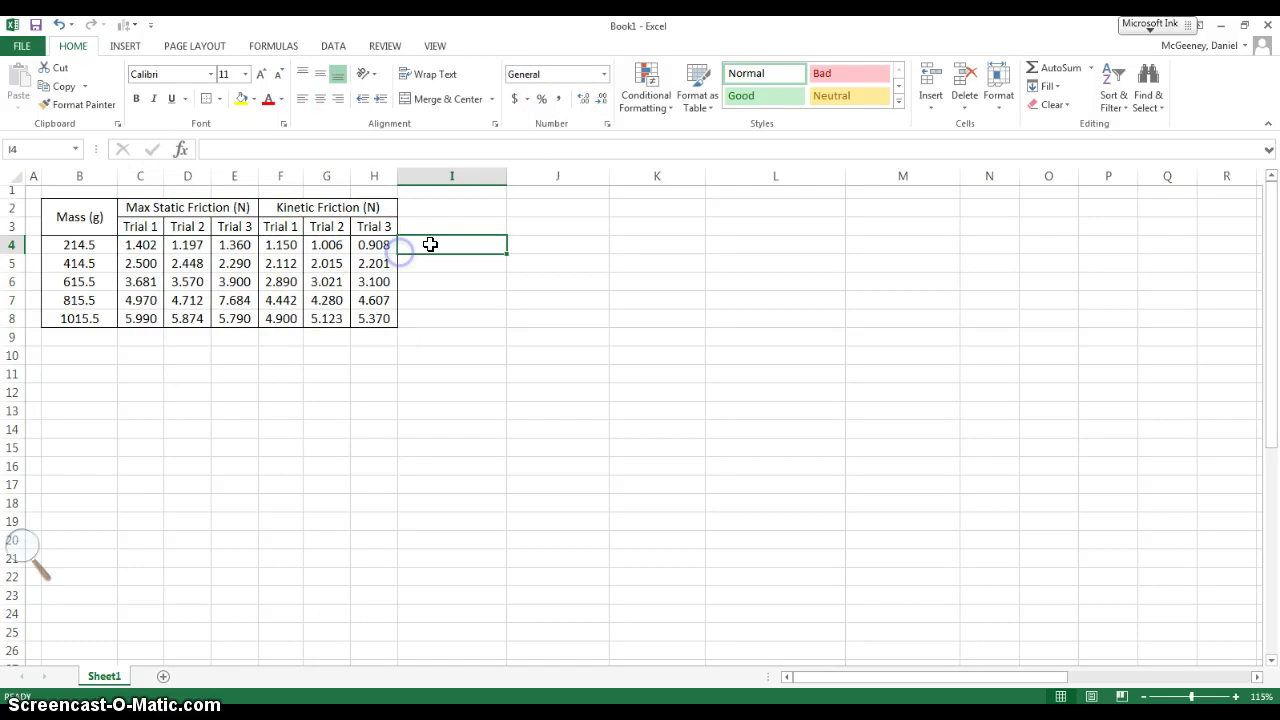
- Enter the header "Normal Force (N)" in I2 and center cells I2:N3 both horizontally and vertically
{"action": "left_click", "coordinate": [437, 206]}
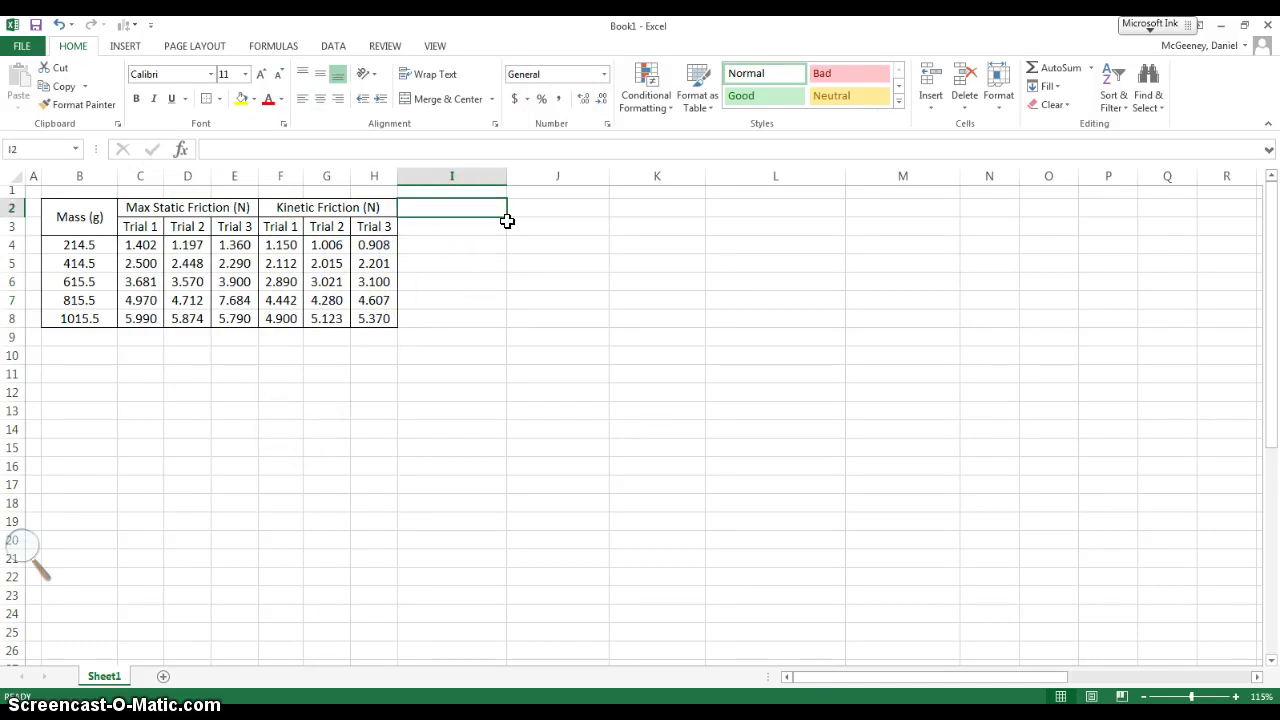
{"action": "type", "text": "Normal Force (N"}
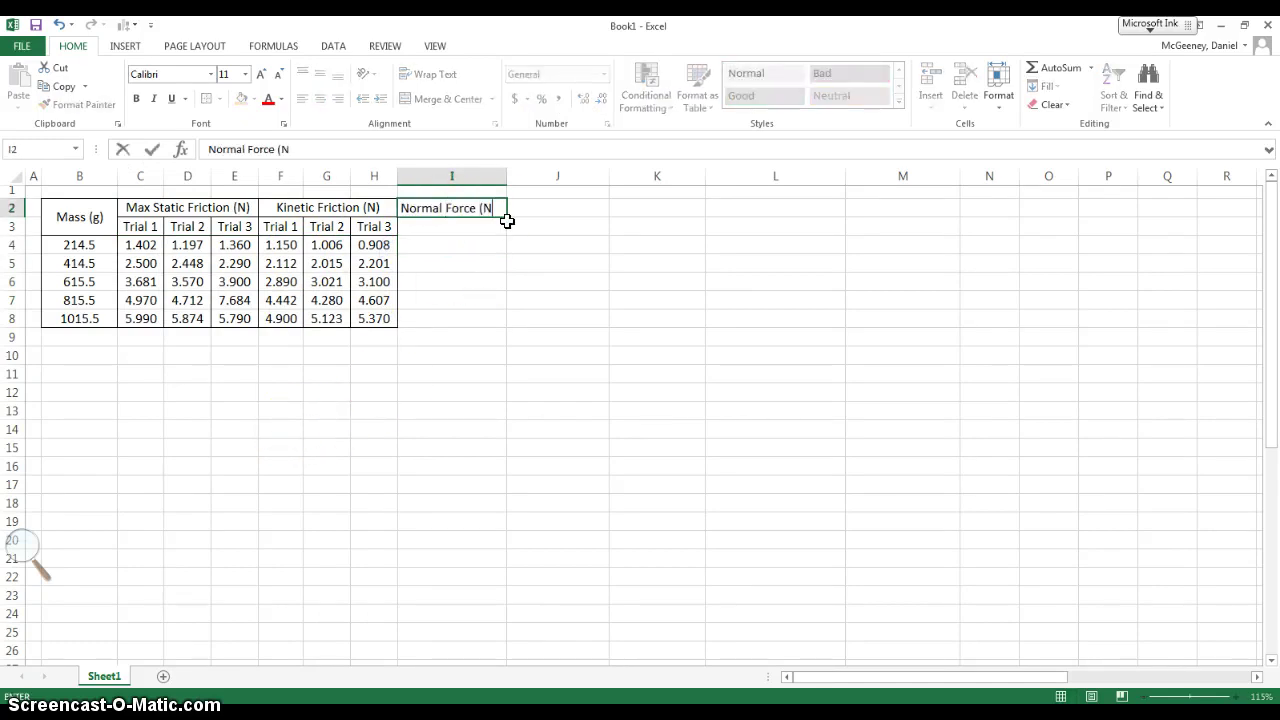
{"action": "type", "text": ")"}
{"action": "key", "text": "ctrl+Return"}
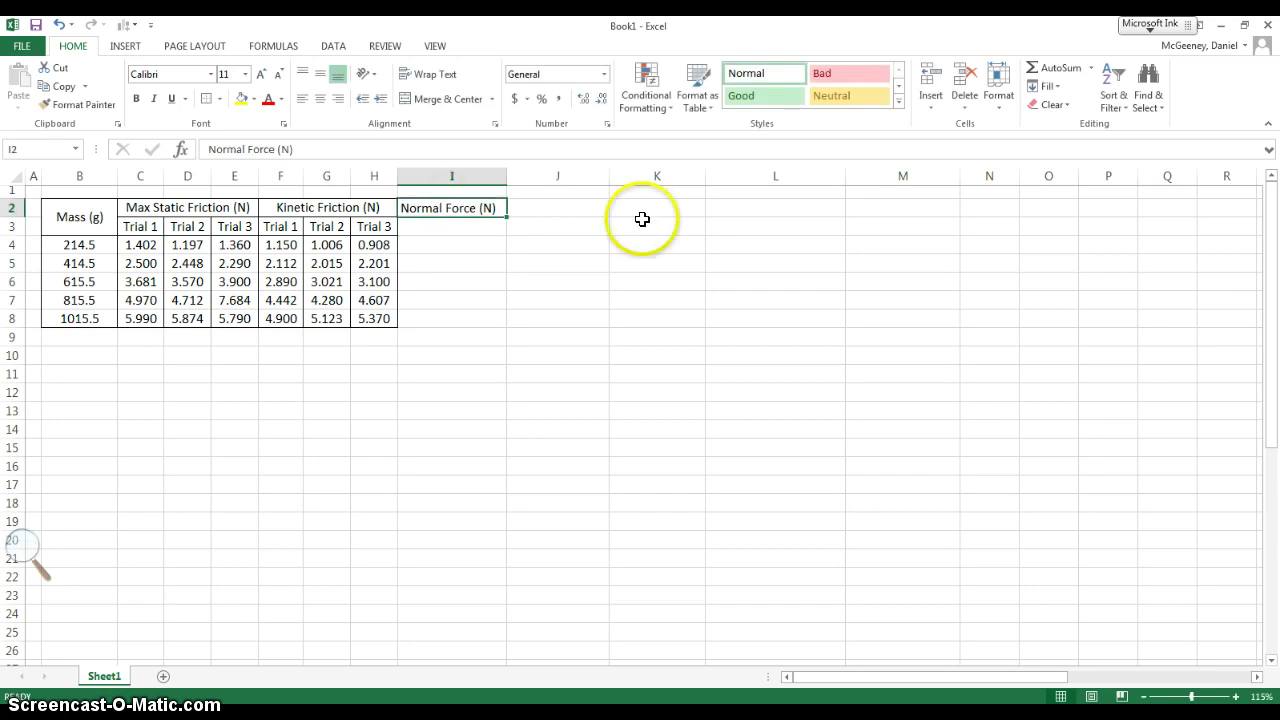
{"action": "left_click", "coordinate": [1000, 226], "text": "shift"}
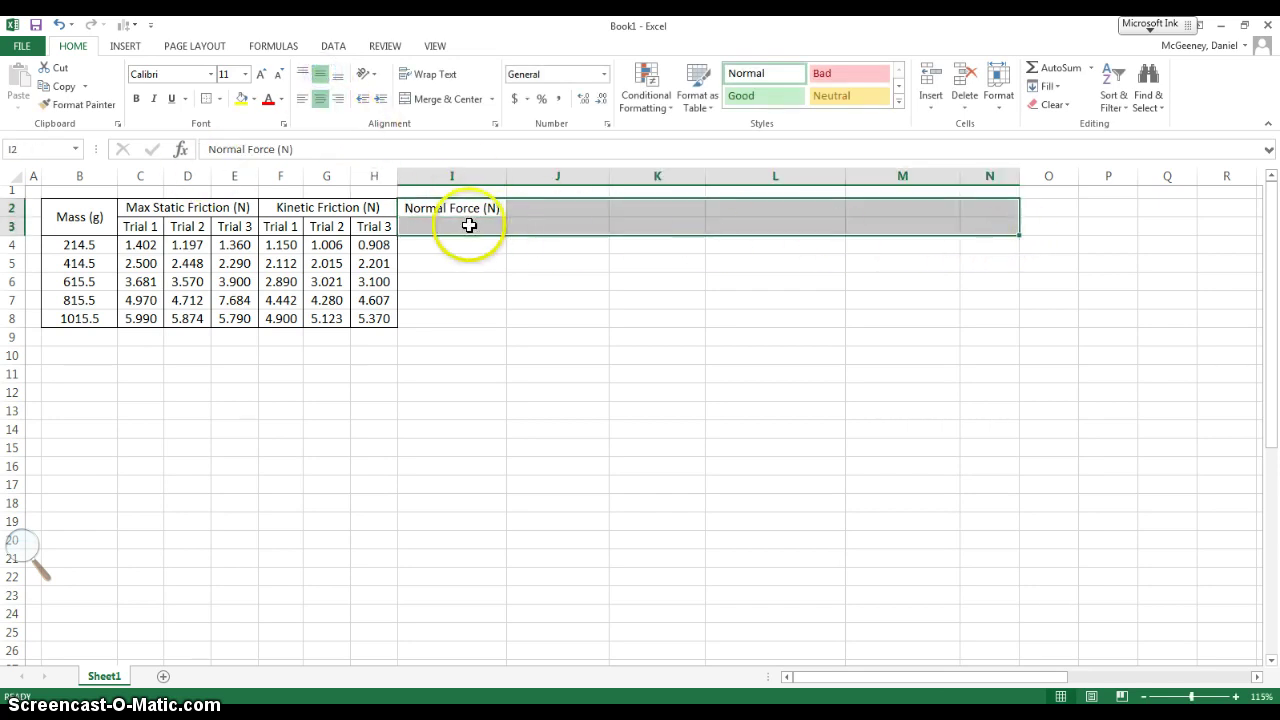
- Try out the centered alignment with the sample text "asdfasdf" in J2, and undo the entry
{"action": "left_click", "coordinate": [595, 213]}
{"action": "type", "text": "asdfasdf"}
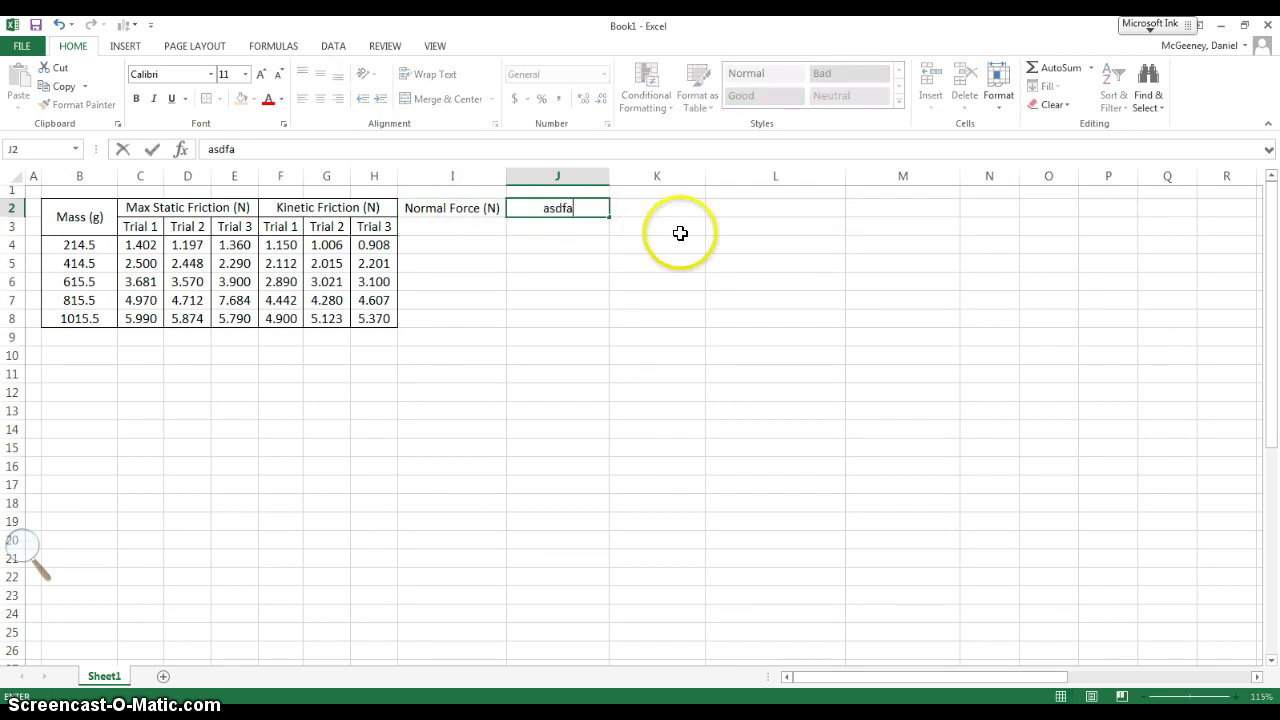
{"action": "left_click", "coordinate": [633, 237]}
{"action": "key", "text": "ctrl+z"}
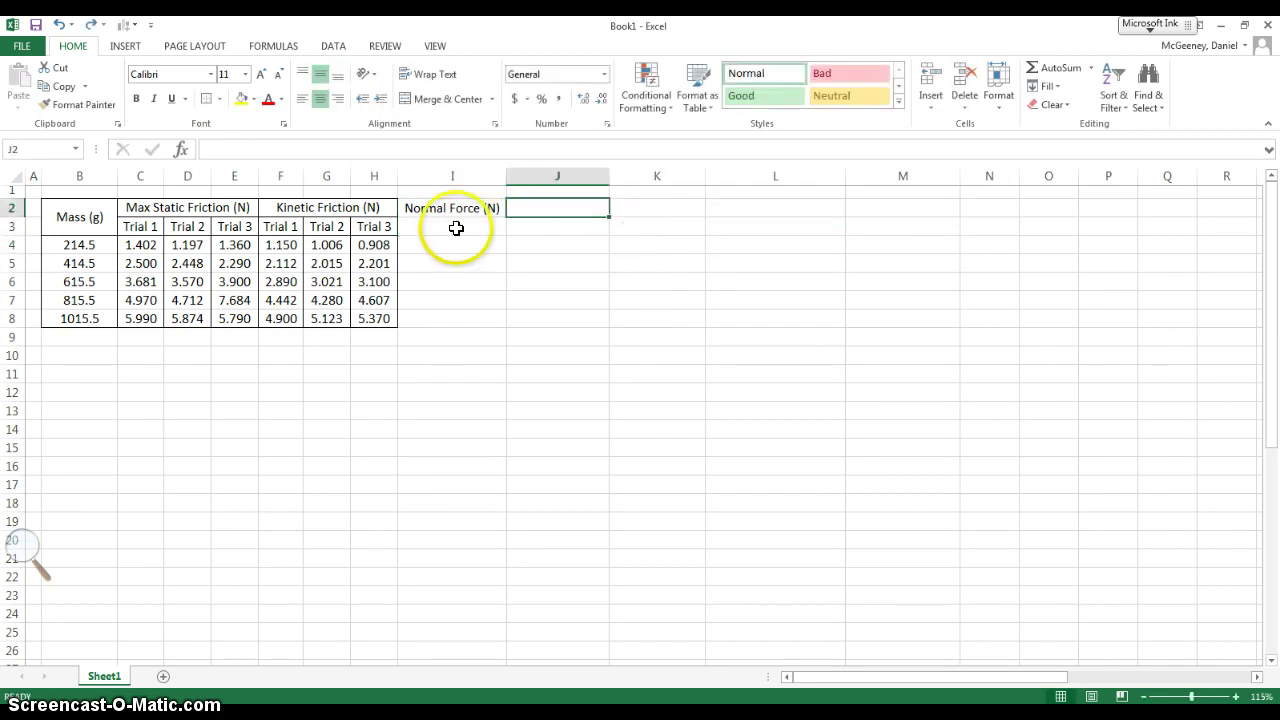
- Merge and center the Normal Force (N) header across cells I2:I3
{"action": "left_click", "coordinate": [471, 211]}
{"action": "left_click", "coordinate": [467, 230]}
{"action": "left_click_drag", "start_coordinate": [490, 212], "coordinate": [485, 229]}
{"action": "left_click", "coordinate": [425, 99]}
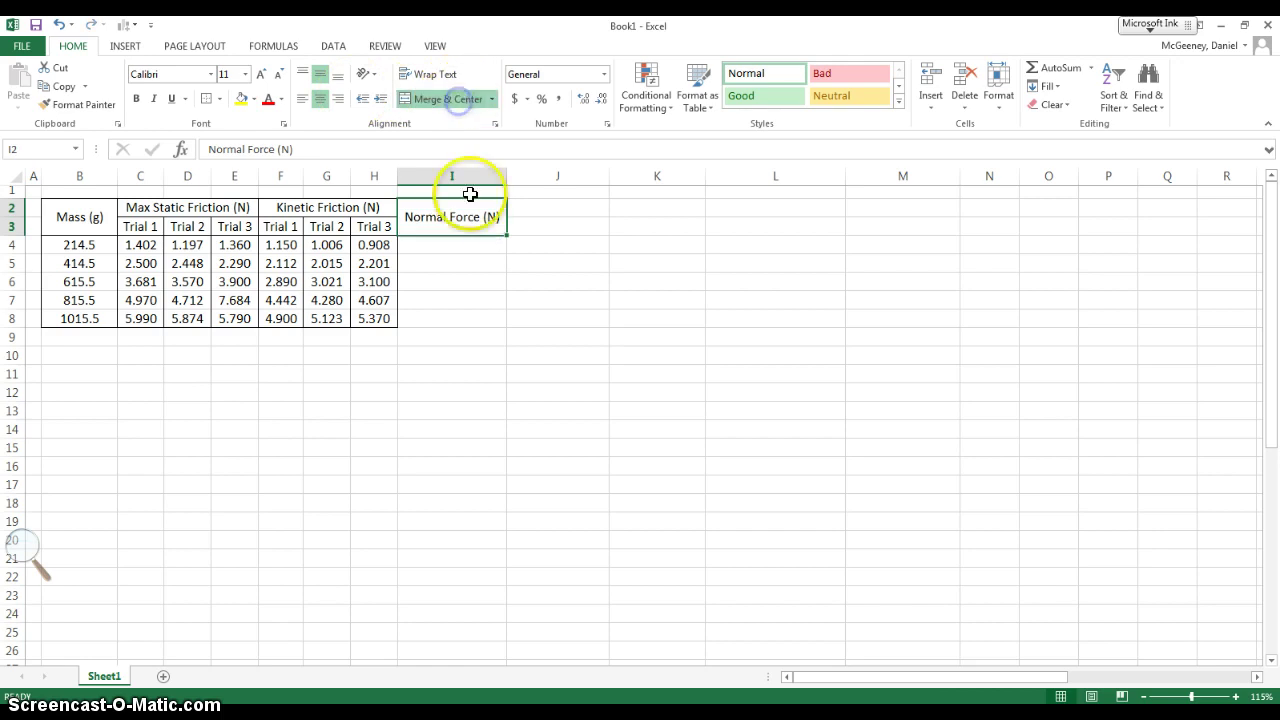
{"action": "left_click", "coordinate": [219, 99]}
{"action": "left_click", "coordinate": [219, 99]}
- Calculate the first normal force in I4 with the formula =B4*9.8
{"action": "left_click", "coordinate": [457, 244]}
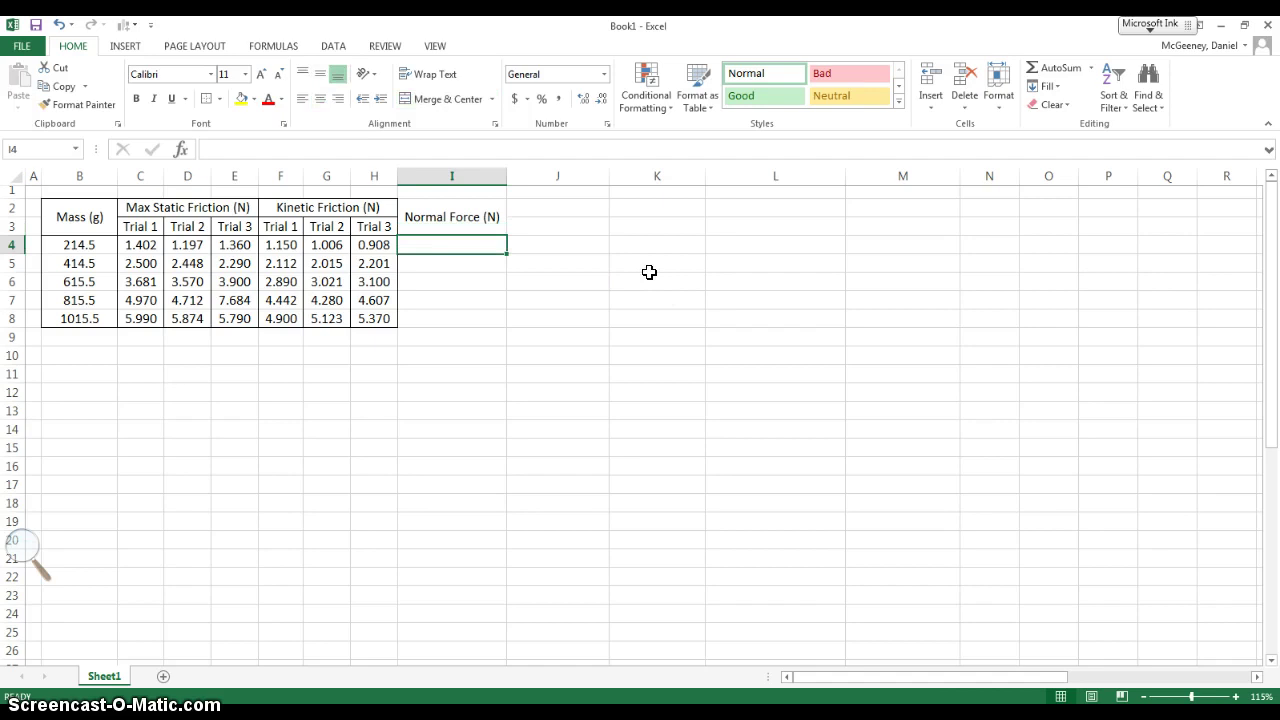
{"action": "type", "text": "="}
{"action": "left_click", "coordinate": [106, 246]}
{"action": "type", "text": "*9.8"}
{"action": "key", "text": "Return"}
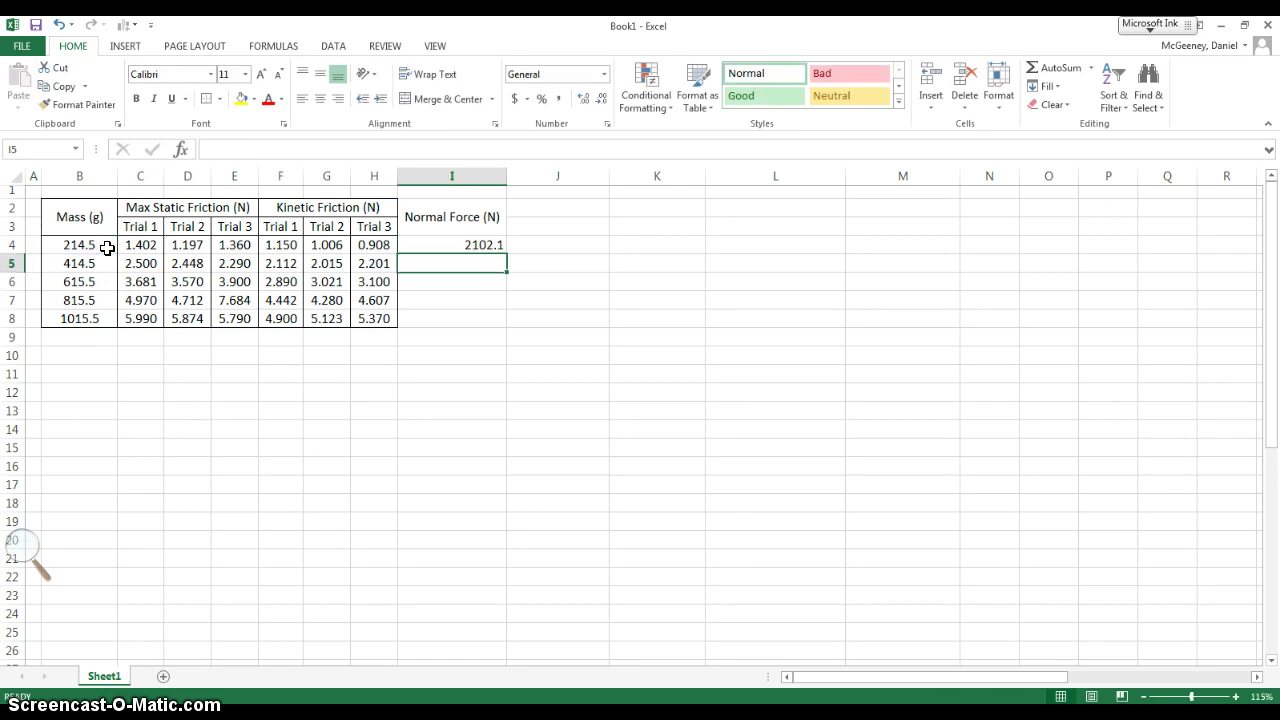
- Replace the formula in I4 with =B4/1000*9.8 to convert the mass from grams to kilograms
{"action": "left_click", "coordinate": [420, 248]}
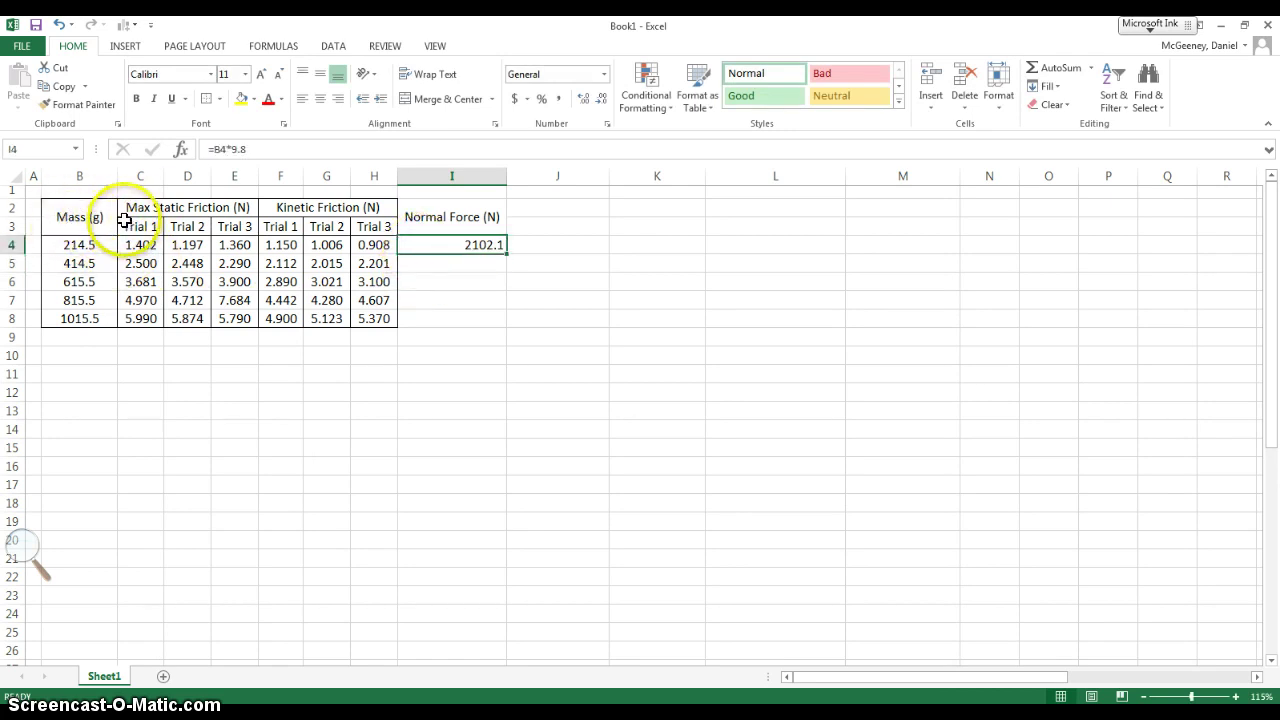
{"action": "type", "text": "="}
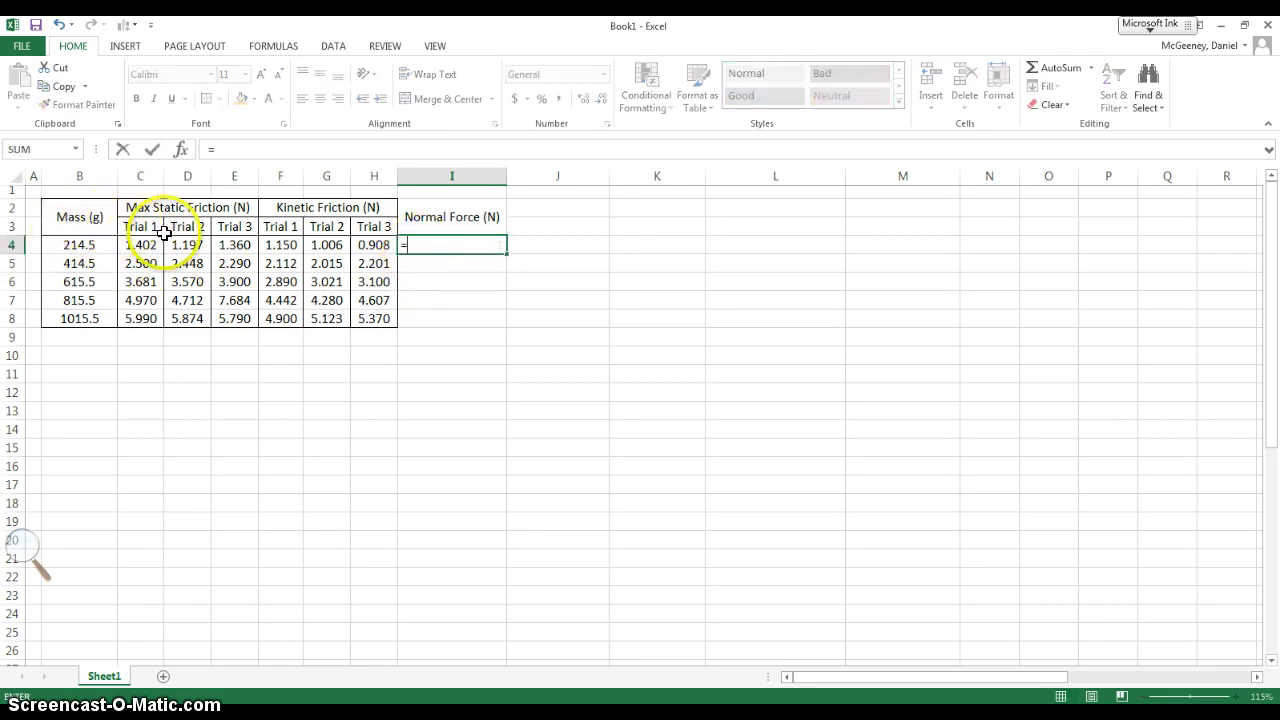
{"action": "left_click", "coordinate": [85, 244]}
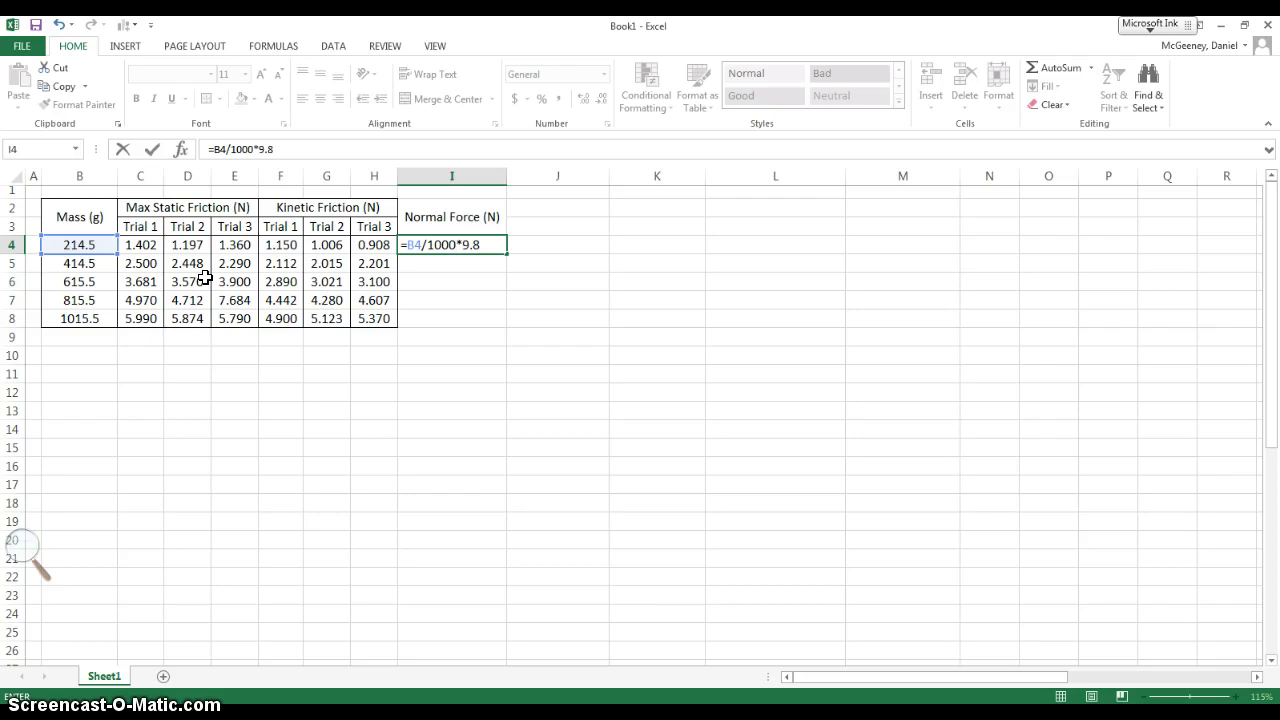
{"action": "double_click", "coordinate": [413, 244]}
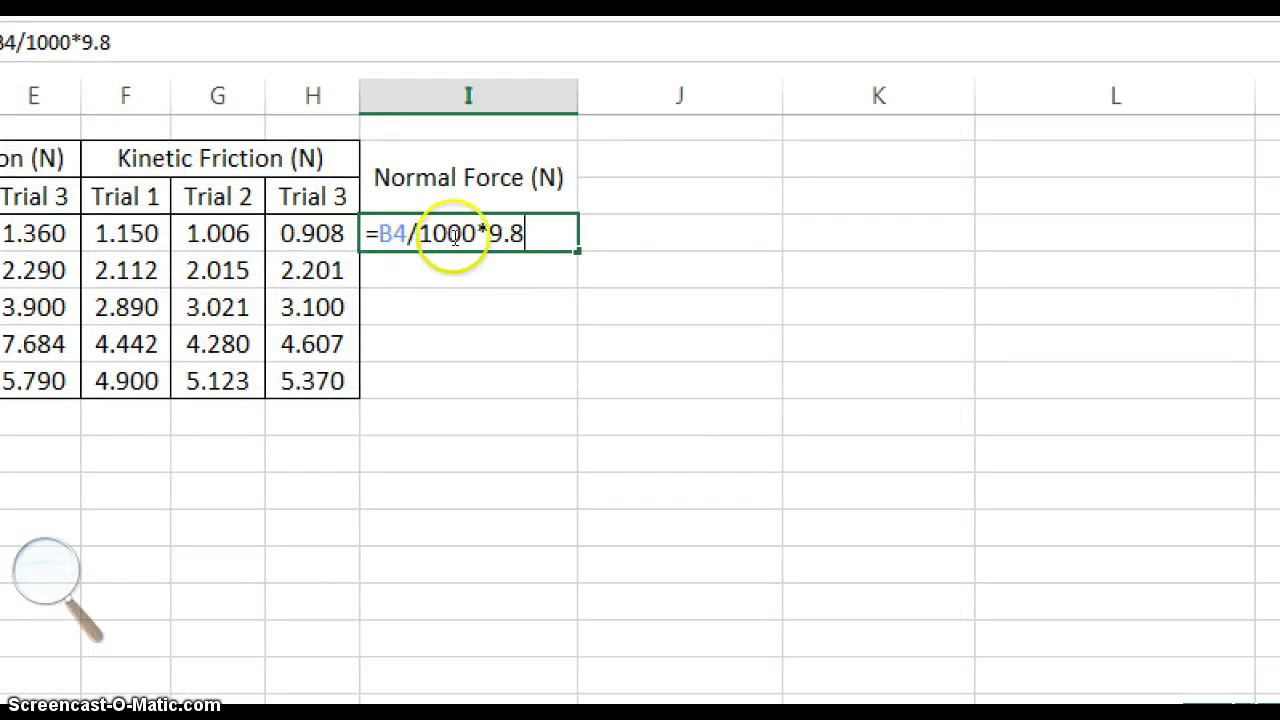
{"action": "double_click", "coordinate": [405, 234]}
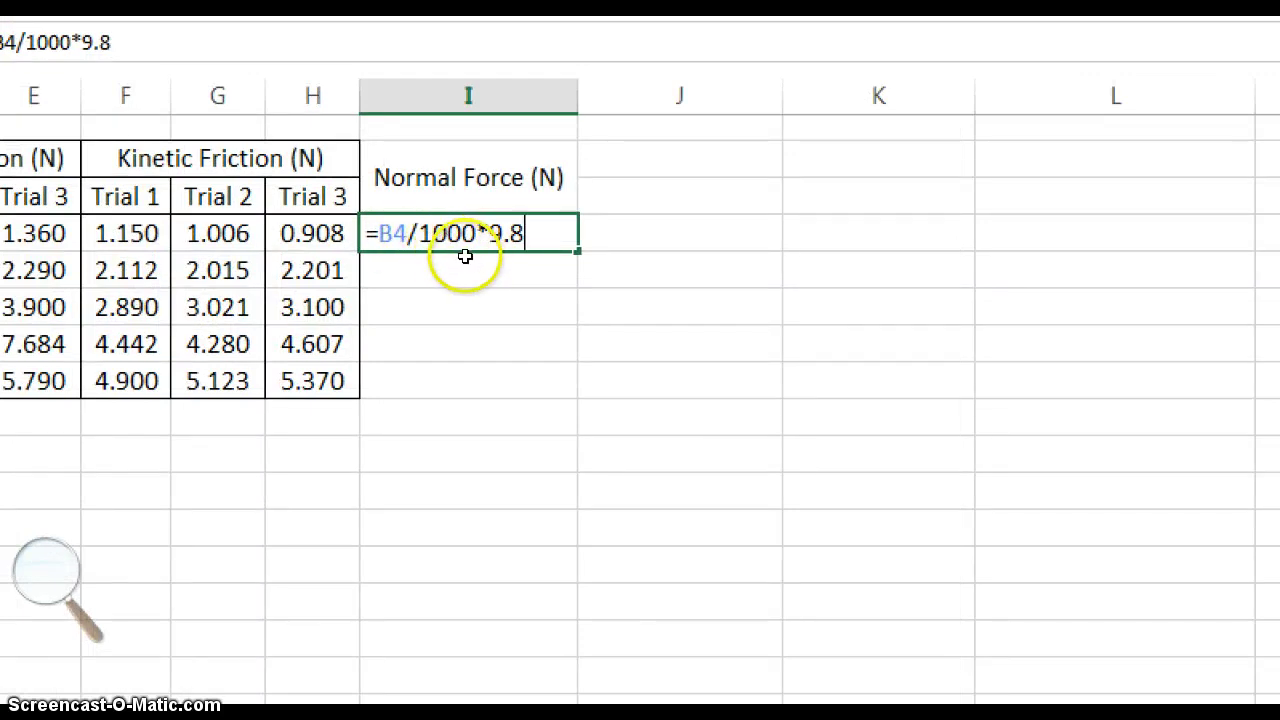
{"action": "left_click_drag", "start_coordinate": [368, 236], "coordinate": [398, 241]}
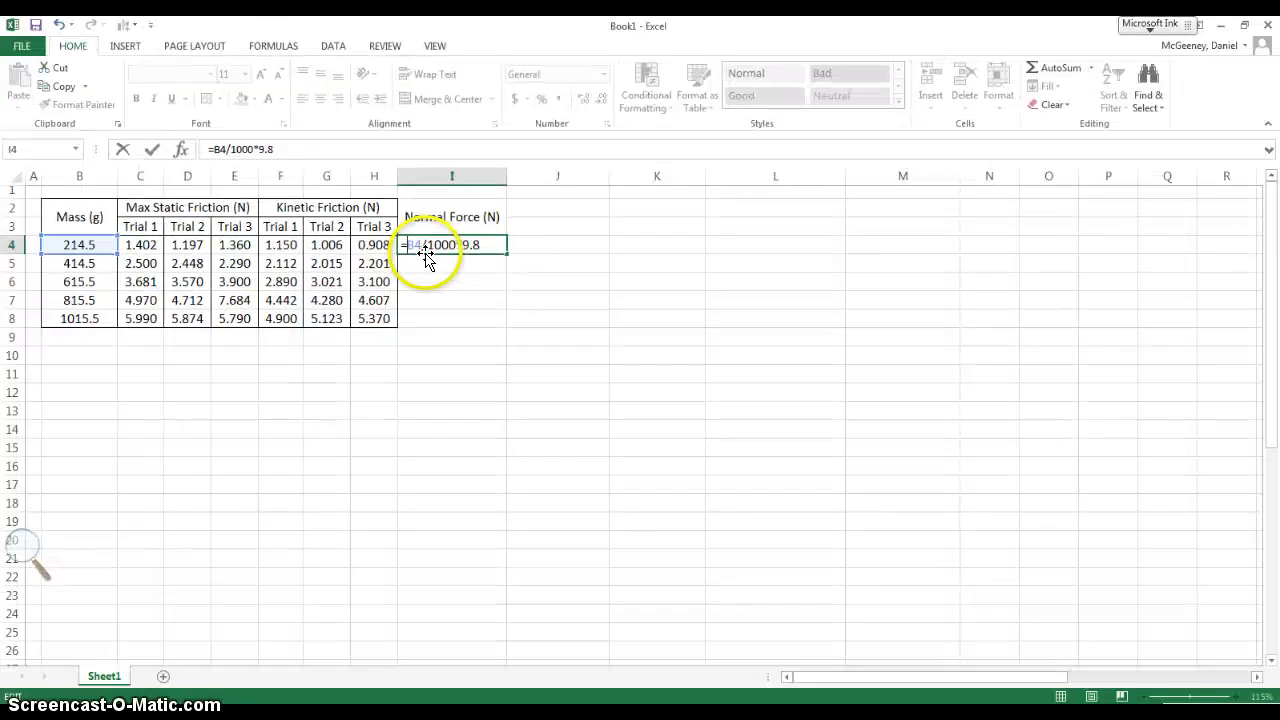
{"action": "key", "text": "Return"}
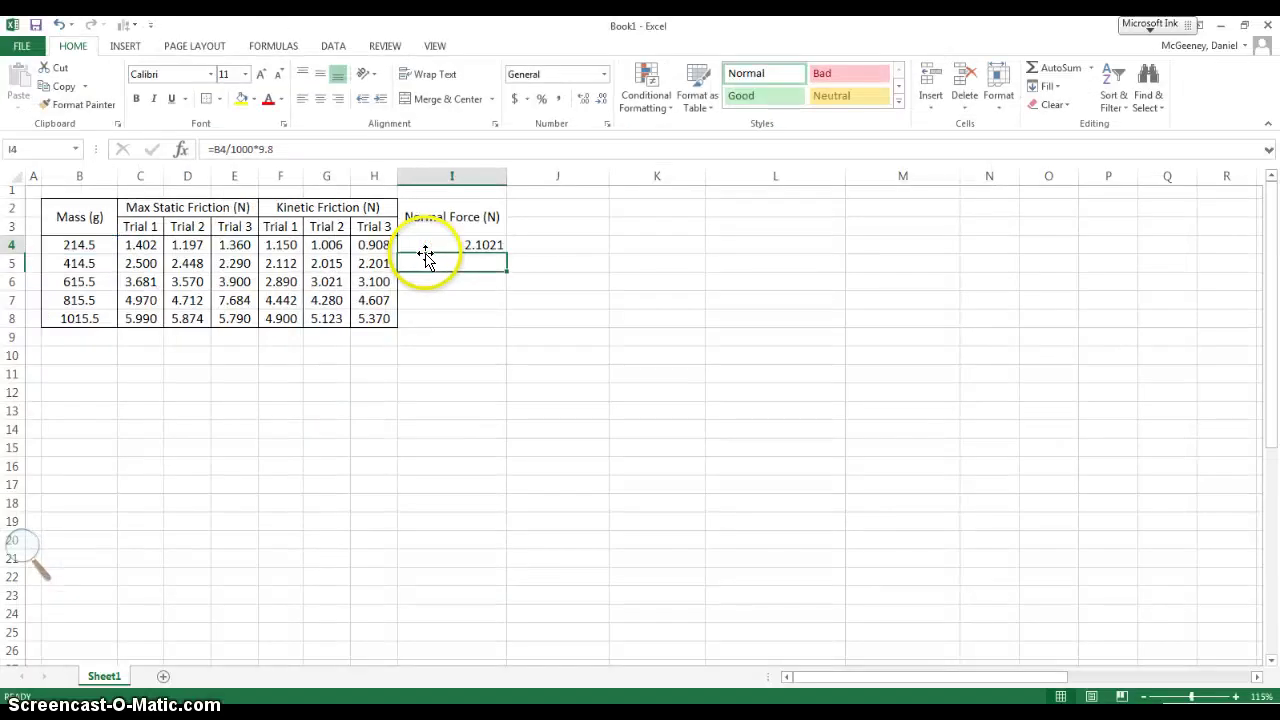
- Try replacing the B4 reference in I4's formula with a typed mass value, and restore the cell reference
{"action": "left_click", "coordinate": [470, 244]}
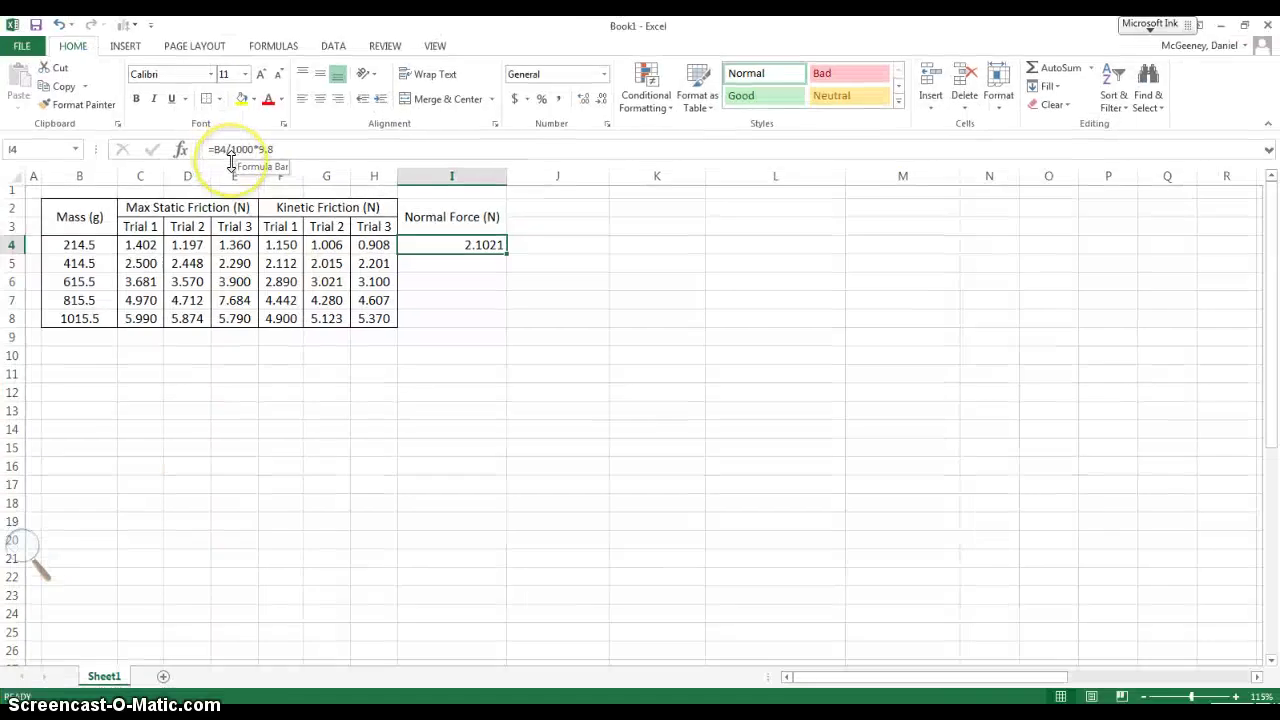
{"action": "left_click", "coordinate": [352, 190]}
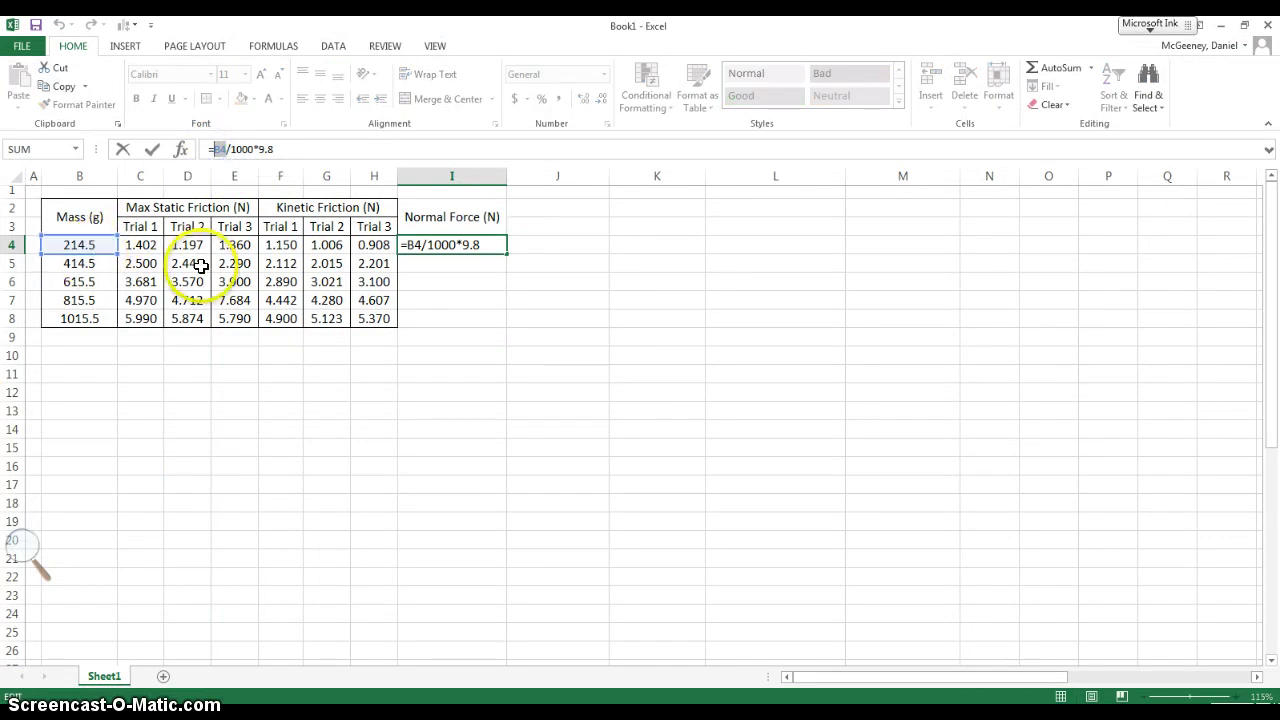
{"action": "type", "text": "214."}
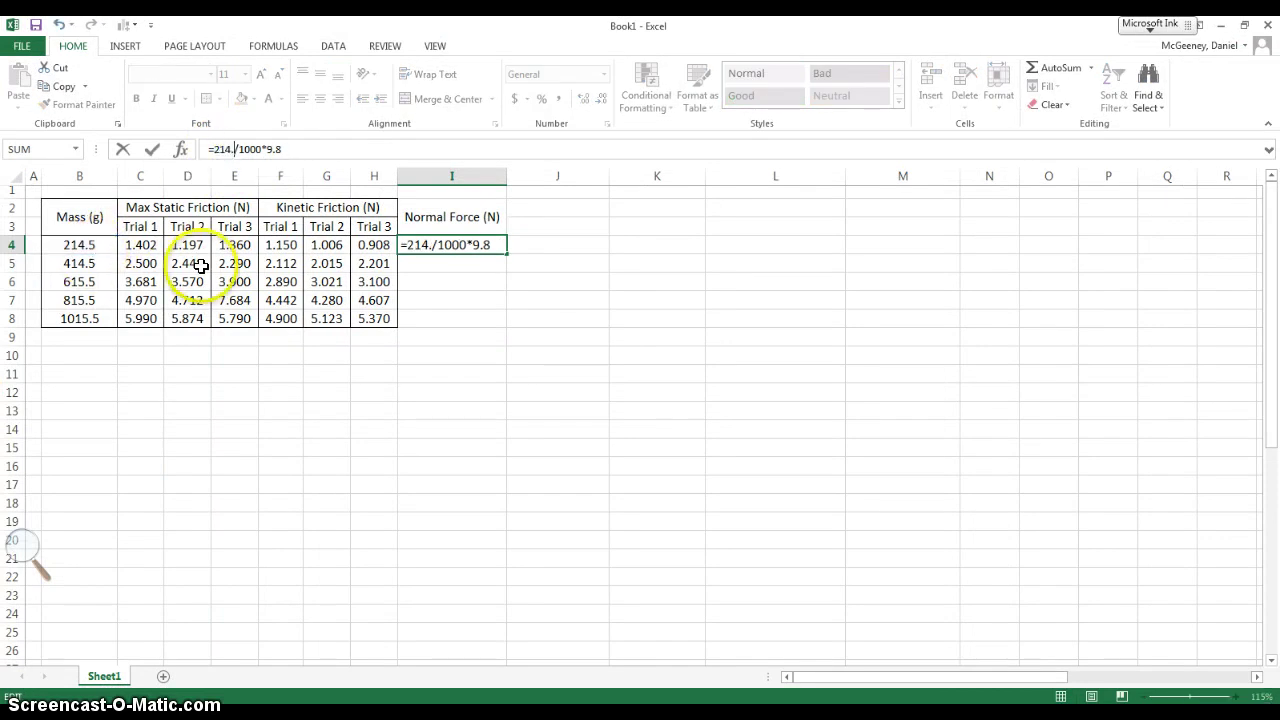
{"action": "left_click", "coordinate": [96, 245]}
{"action": "key", "text": "Return"}
- Fill the normal force formula from I4 down through I8
{"action": "left_click", "coordinate": [455, 248]}
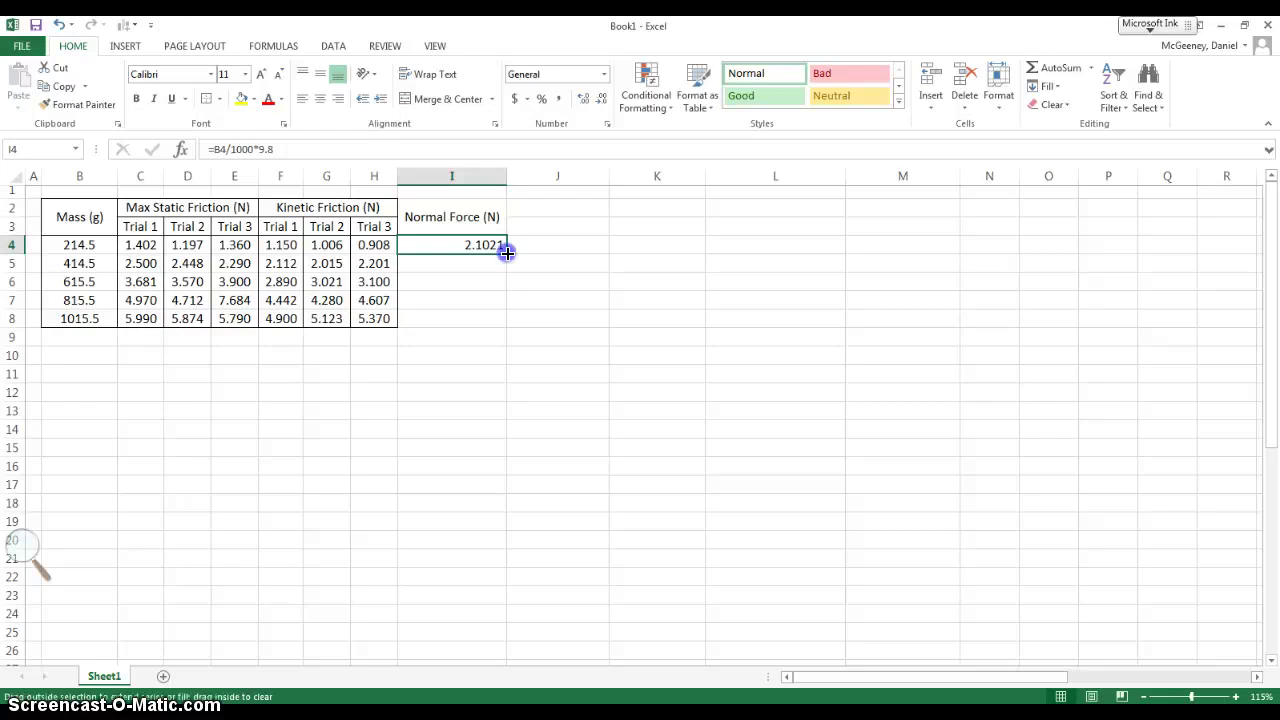
{"action": "left_click_drag", "start_coordinate": [507, 253], "coordinate": [498, 321]}
- Inspect the formulas copied into I5:I8 one by one to check which mass cell each references
{"action": "left_click", "coordinate": [460, 260]}
{"action": "left_click", "coordinate": [422, 150]}
{"action": "key", "text": "Return"}
{"action": "left_click", "coordinate": [422, 150]}
{"action": "key", "text": "Return"}
{"action": "left_click", "coordinate": [422, 150]}
{"action": "key", "text": "Return"}
{"action": "left_click", "coordinate": [420, 150]}
{"action": "key", "text": "Return"}
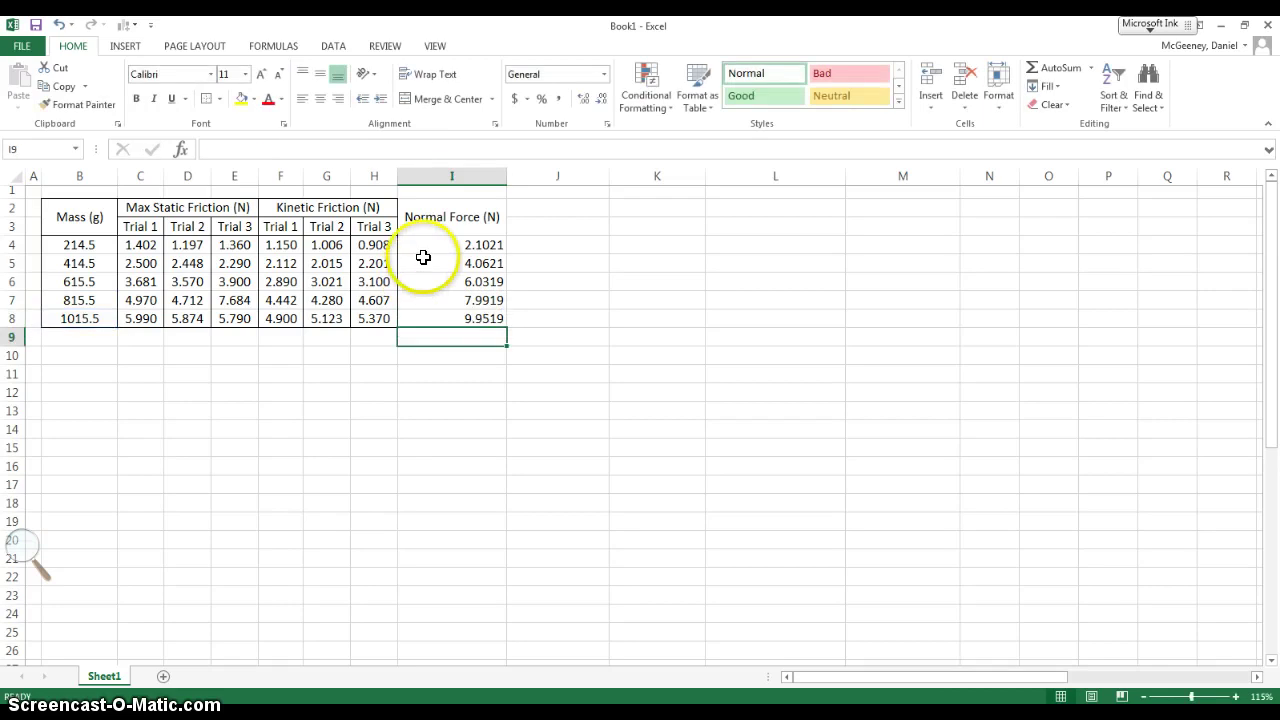
{"action": "left_click", "coordinate": [434, 244]}
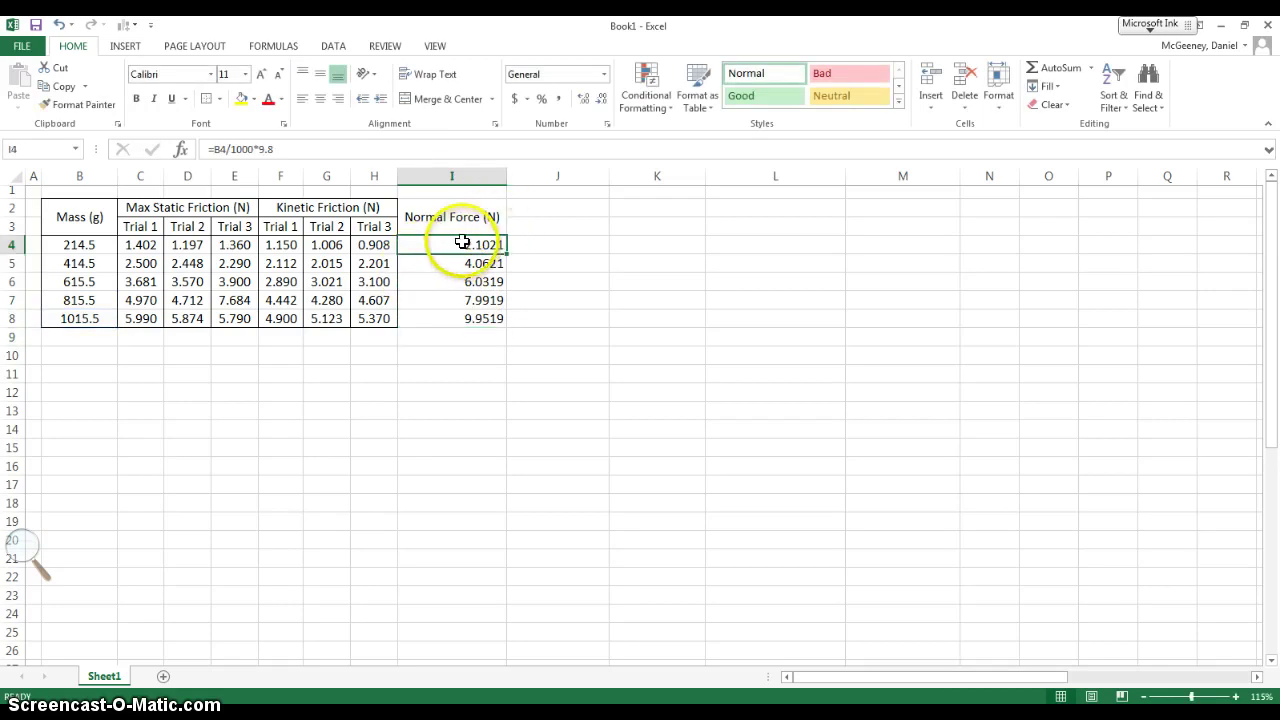
- Enter the header "Average Max Static Friction (N)" in J2
{"action": "left_click", "coordinate": [543, 211]}
{"action": "left_click", "coordinate": [466, 217]}
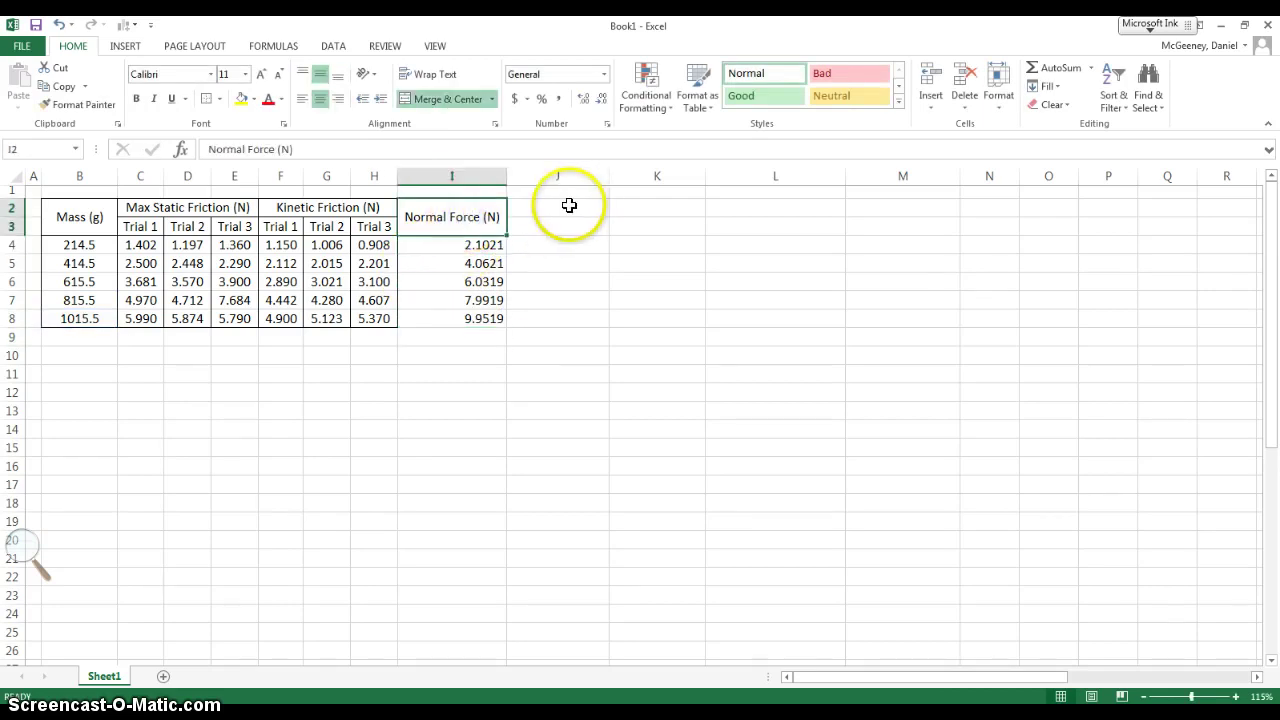
{"action": "left_click", "coordinate": [563, 208]}
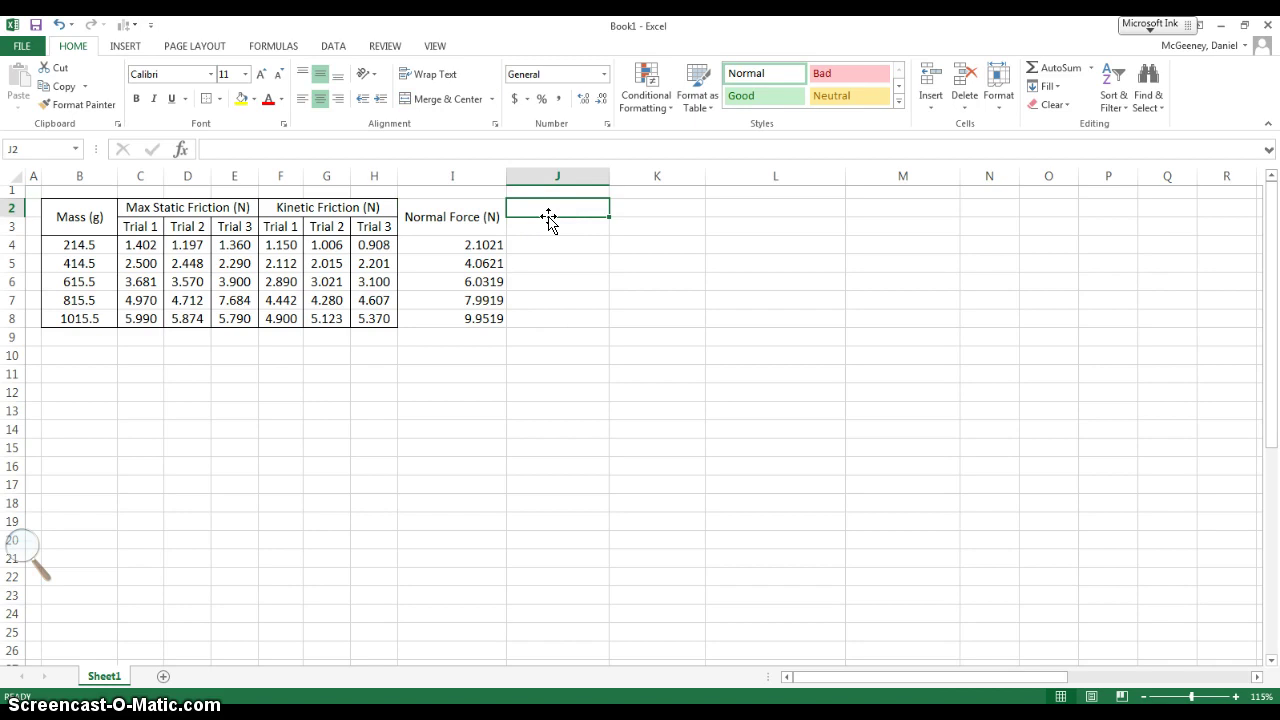
{"action": "type", "text": "Average Max Static Friction (N"}
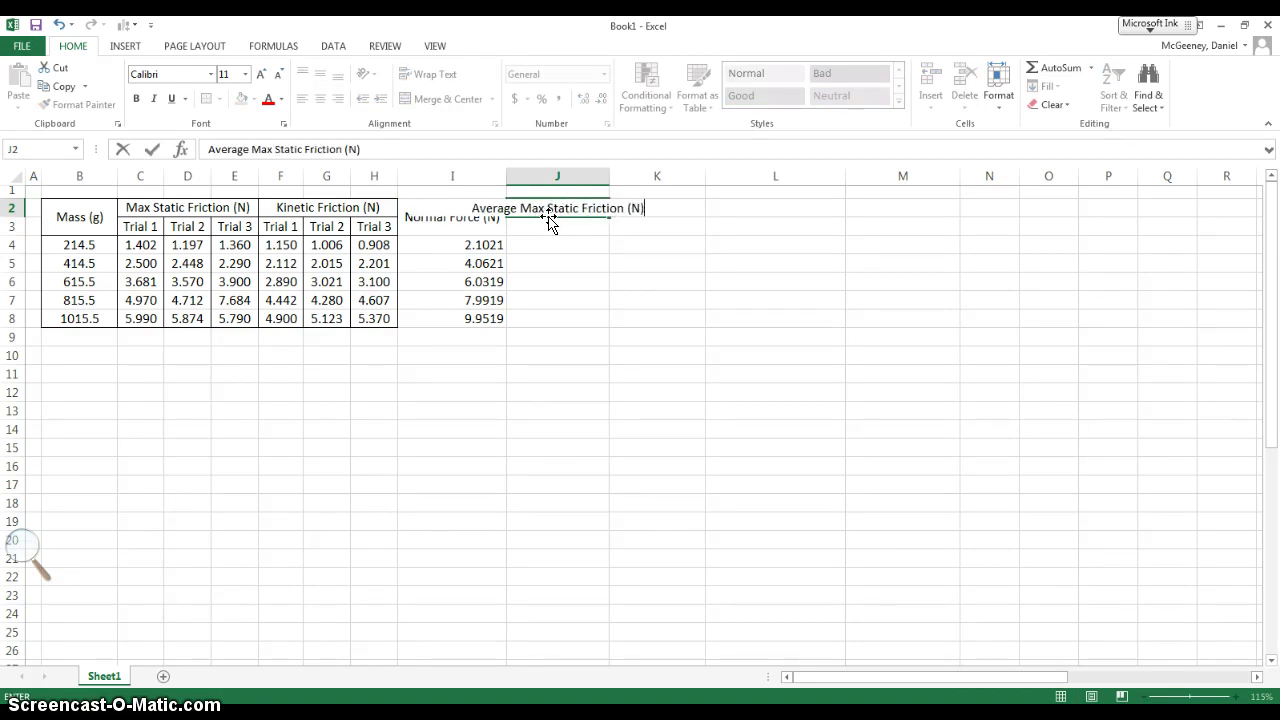
{"action": "key", "text": "Return"}
- Merge and center J2:J3 and wrap the average max static friction header onto two lines
{"action": "left_click", "coordinate": [553, 208]}
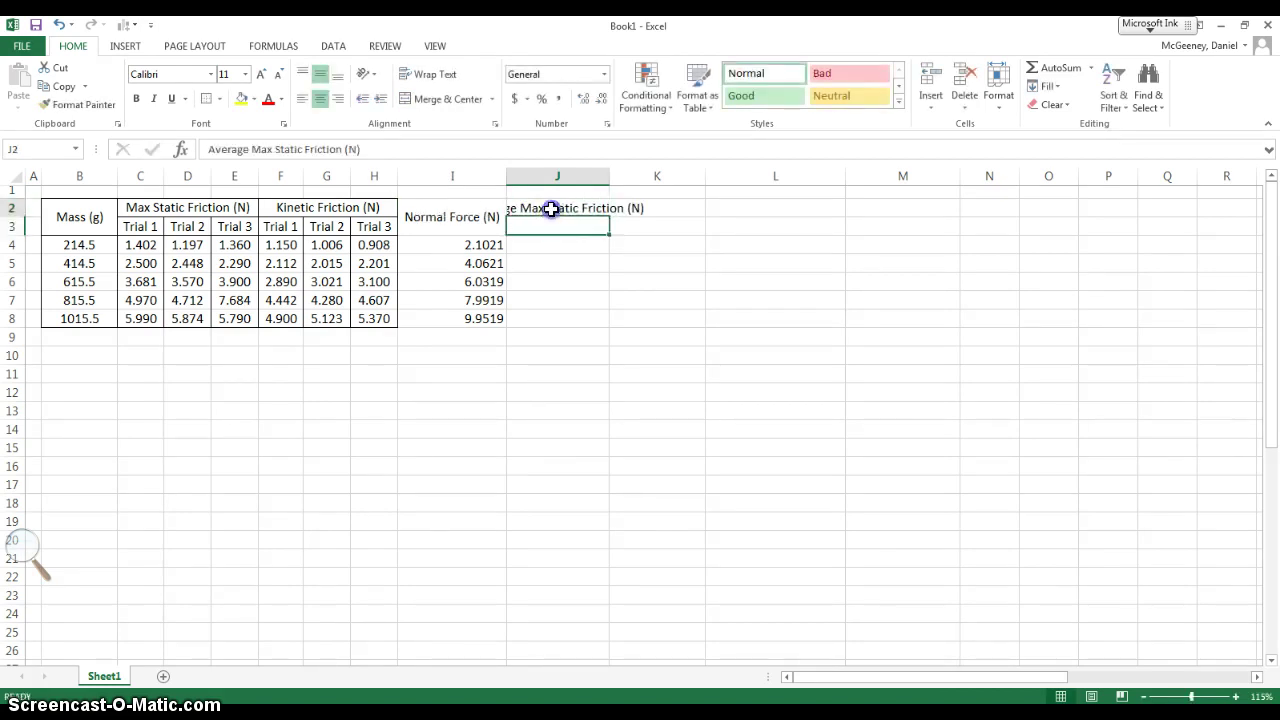
{"action": "left_click_drag", "start_coordinate": [551, 212], "coordinate": [573, 228]}
{"action": "key", "text": "ctrl+c"}
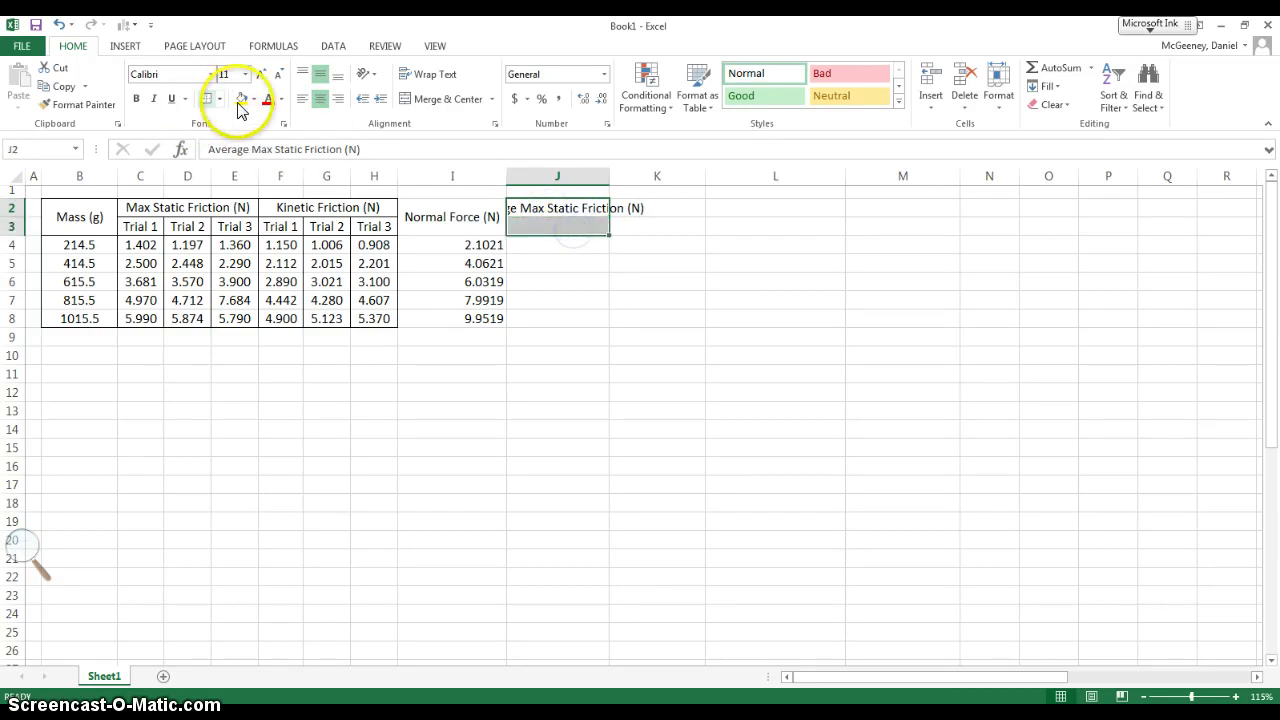
{"action": "left_click", "coordinate": [435, 100]}
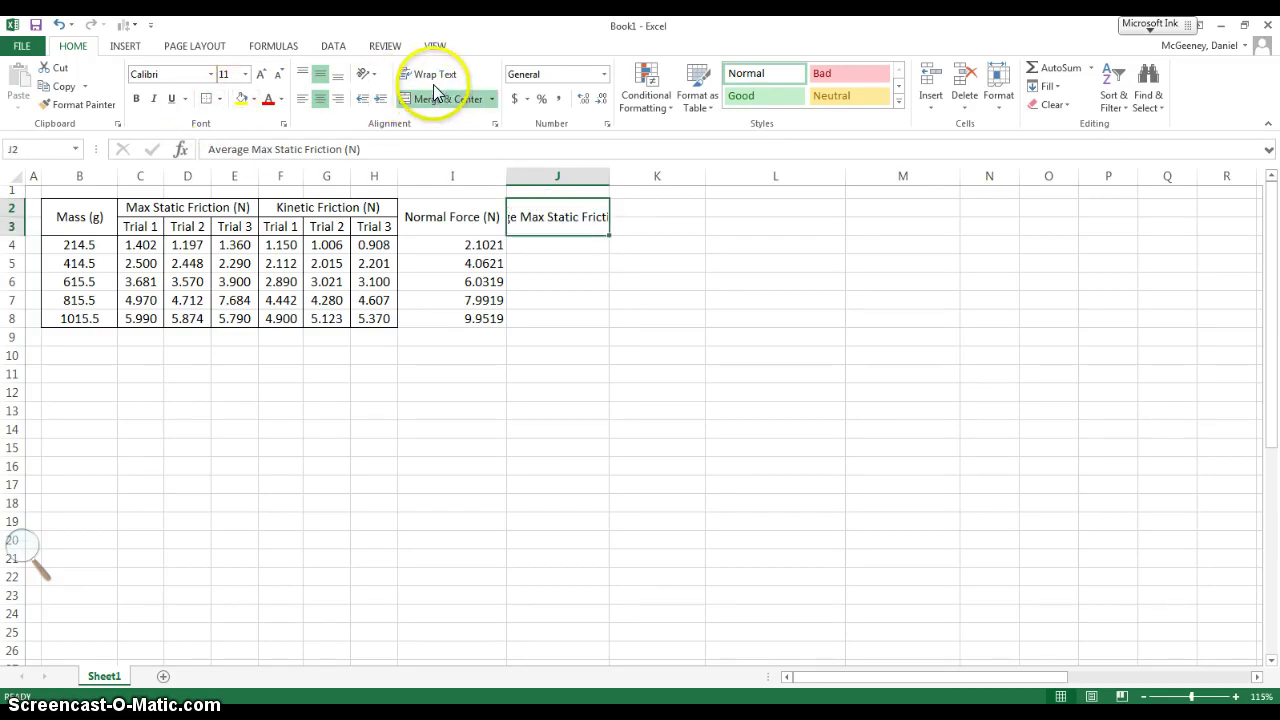
{"action": "left_click", "coordinate": [440, 75]}
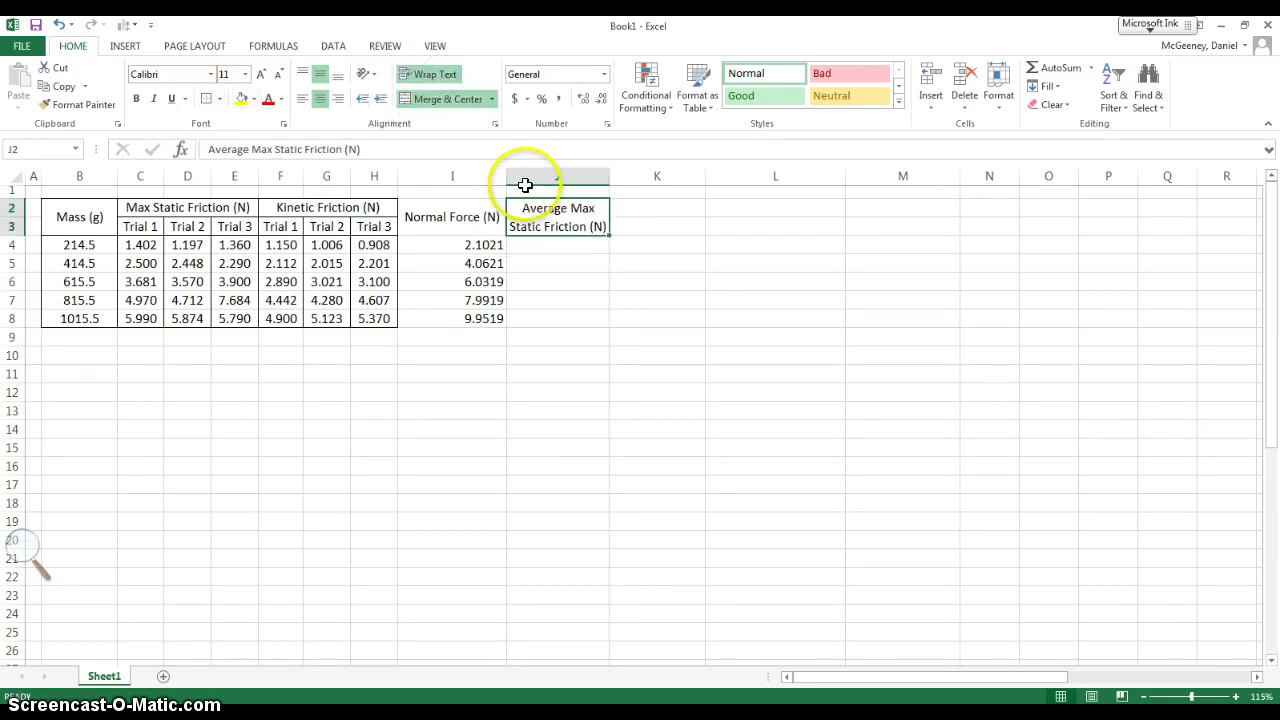
- Wrap the Normal Force (N) header and narrow column I, and widen column J slightly around its header
{"action": "left_click", "coordinate": [455, 216]}
{"action": "left_click", "coordinate": [435, 78]}
{"action": "left_click_drag", "start_coordinate": [507, 179], "coordinate": [471, 179]}
{"action": "left_click", "coordinate": [543, 222]}
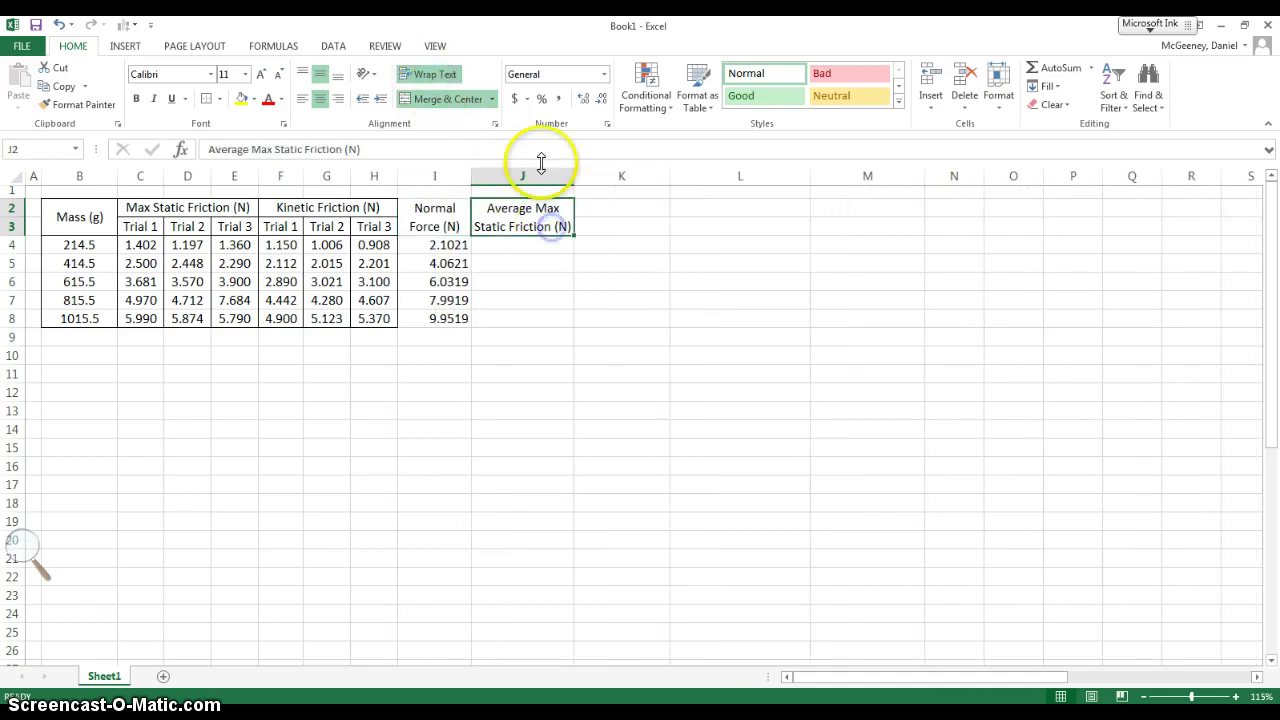
{"action": "left_click_drag", "start_coordinate": [573, 177], "coordinate": [582, 177]}
- Copy the average max static friction header from J2 to K2 and widen column K to fit it
{"action": "left_click", "coordinate": [608, 206]}
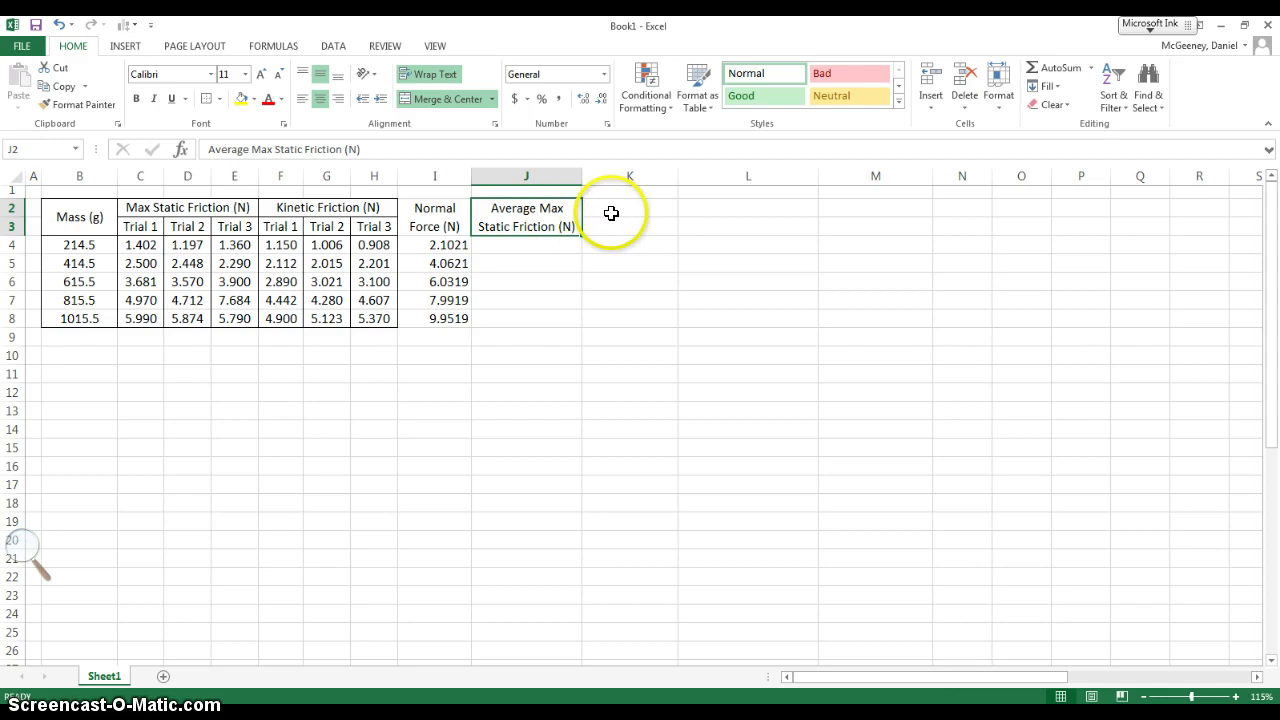
{"action": "left_click", "coordinate": [615, 216]}
{"action": "left_click", "coordinate": [549, 225]}
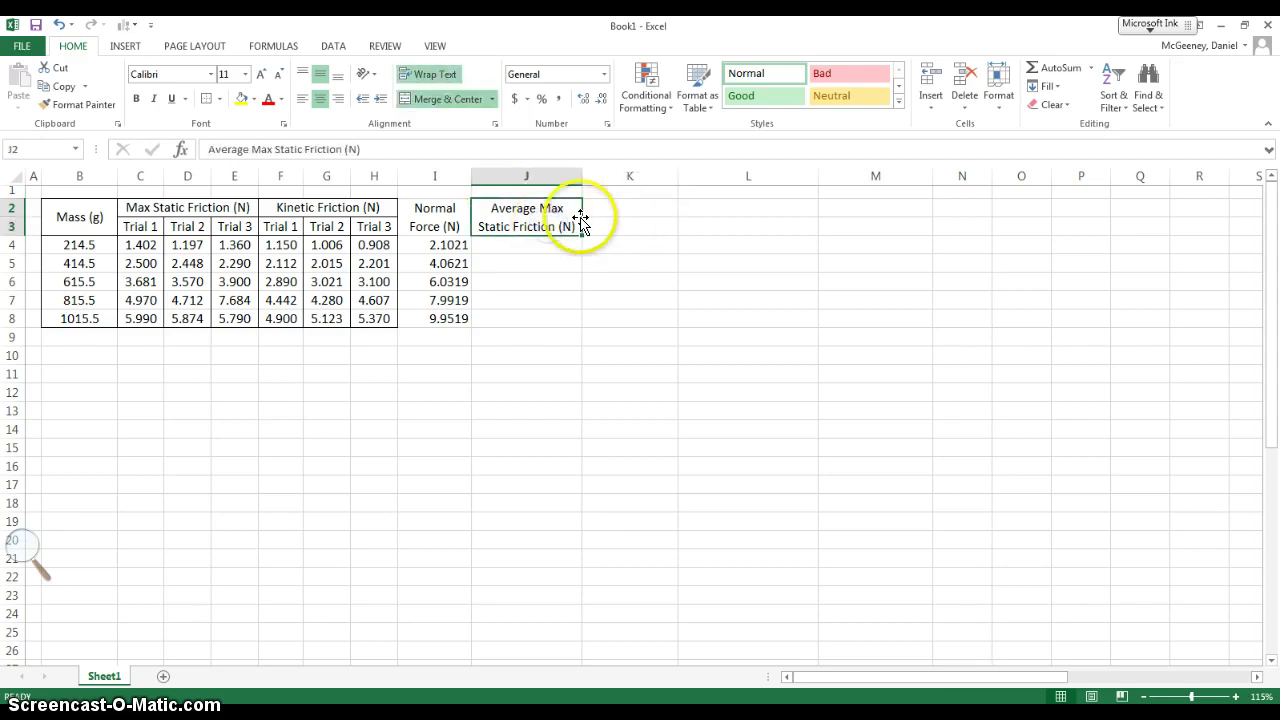
{"action": "left_click", "coordinate": [619, 224]}
{"action": "key", "text": "ctrl+v"}
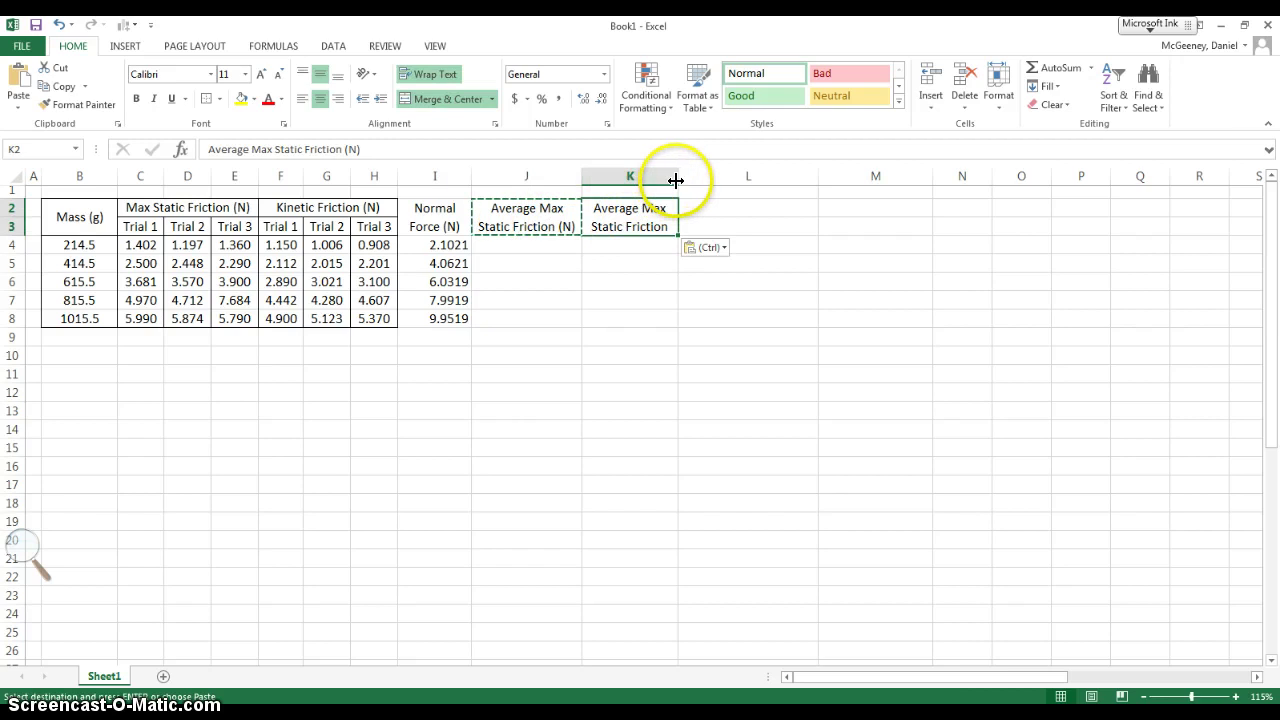
{"action": "left_click_drag", "start_coordinate": [678, 176], "coordinate": [688, 176]}
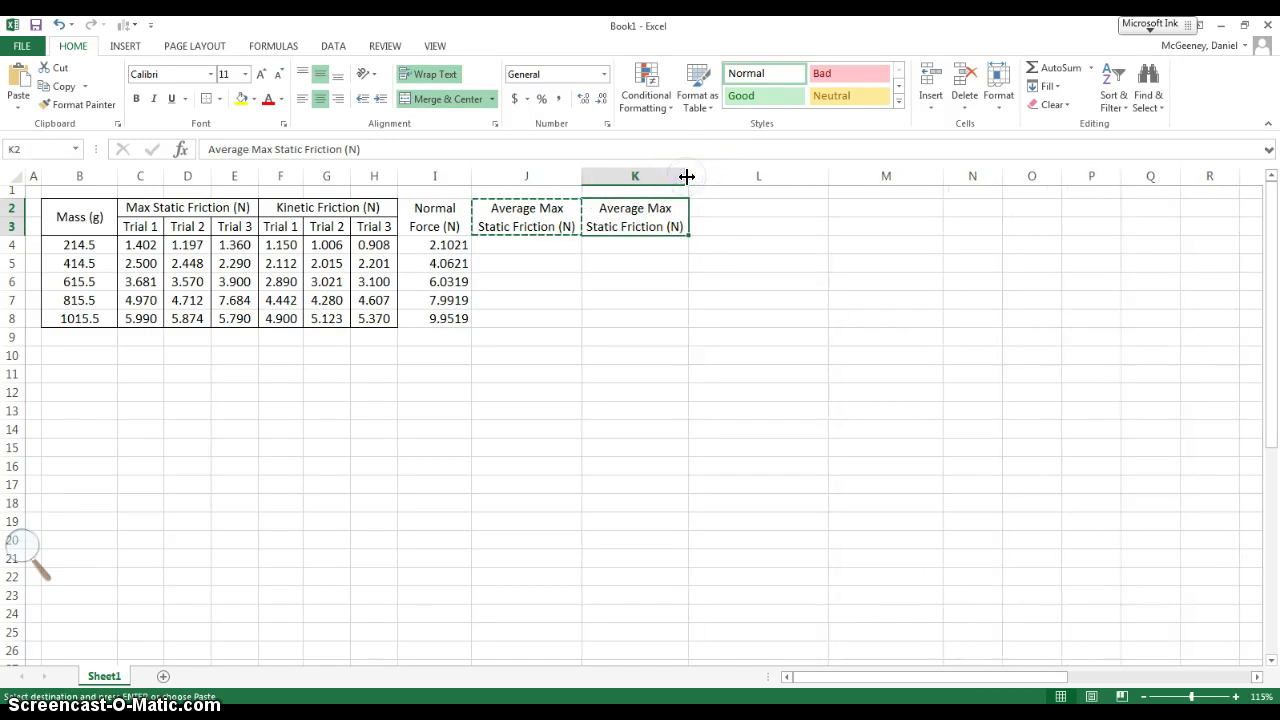
- Change the header copied into K2 to "Average Kinetic Friction (N)"
{"action": "double_click", "coordinate": [618, 226]}
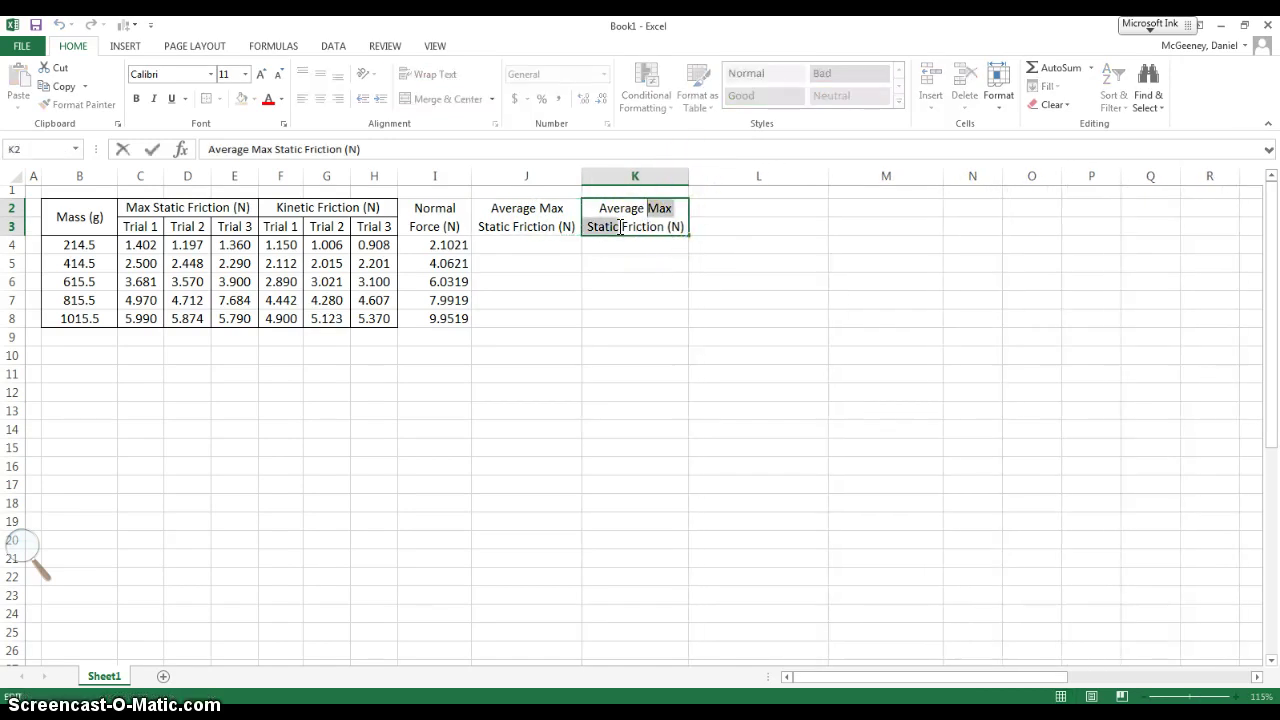
{"action": "type", "text": "Kinet"}
{"action": "key", "text": "Return"}
- Enter the formula =average(C4:E4) in J4 to average the three max static friction trials
{"action": "key", "text": "Left"}
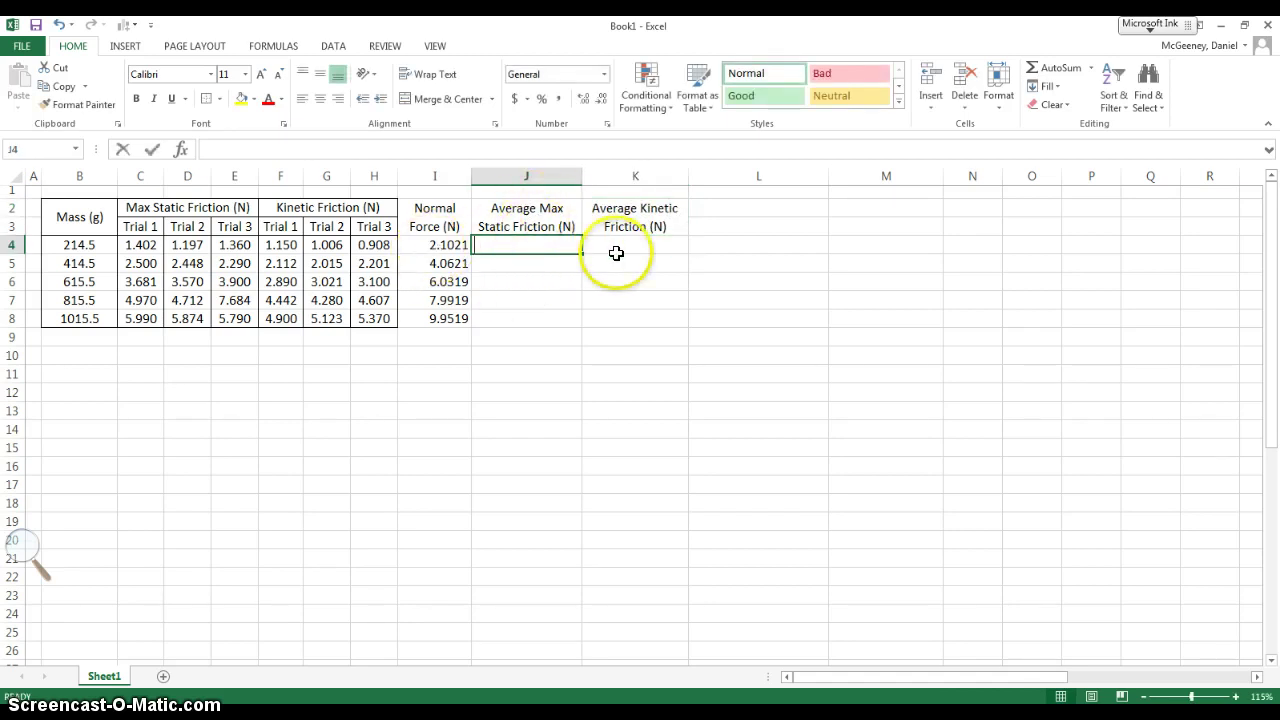
{"action": "type", "text": "="}
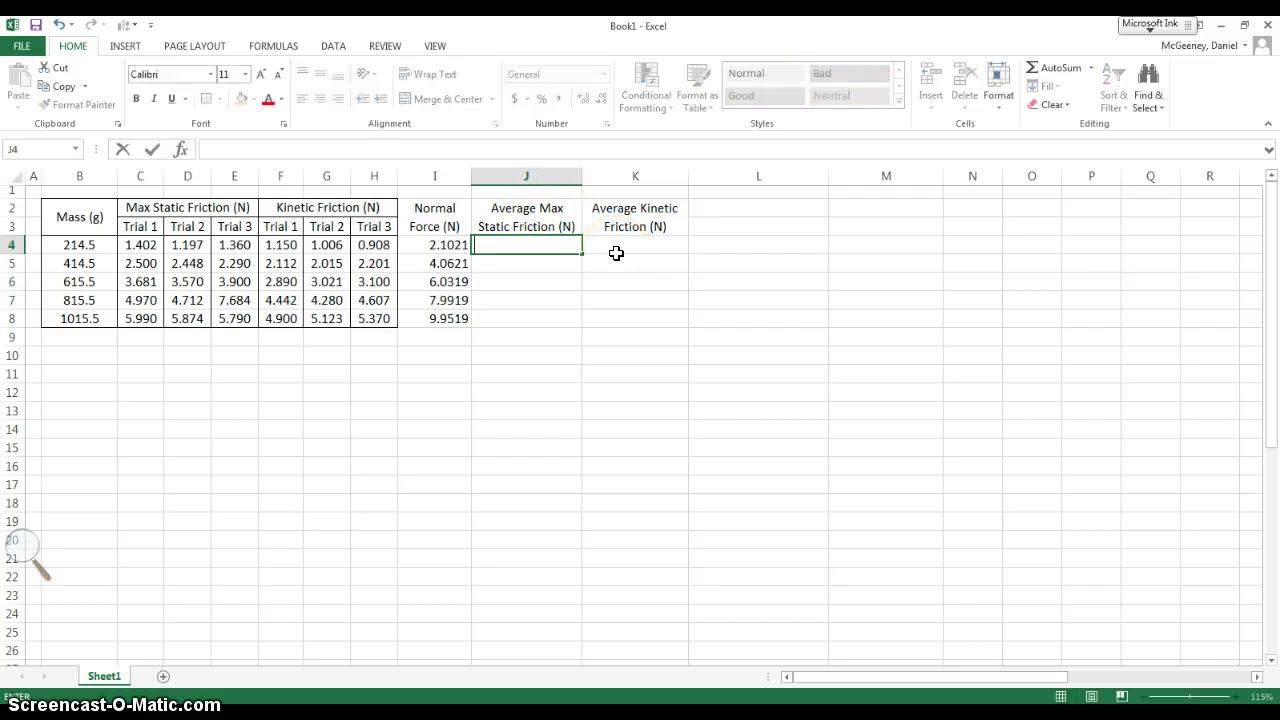
{"action": "left_click", "coordinate": [528, 245]}
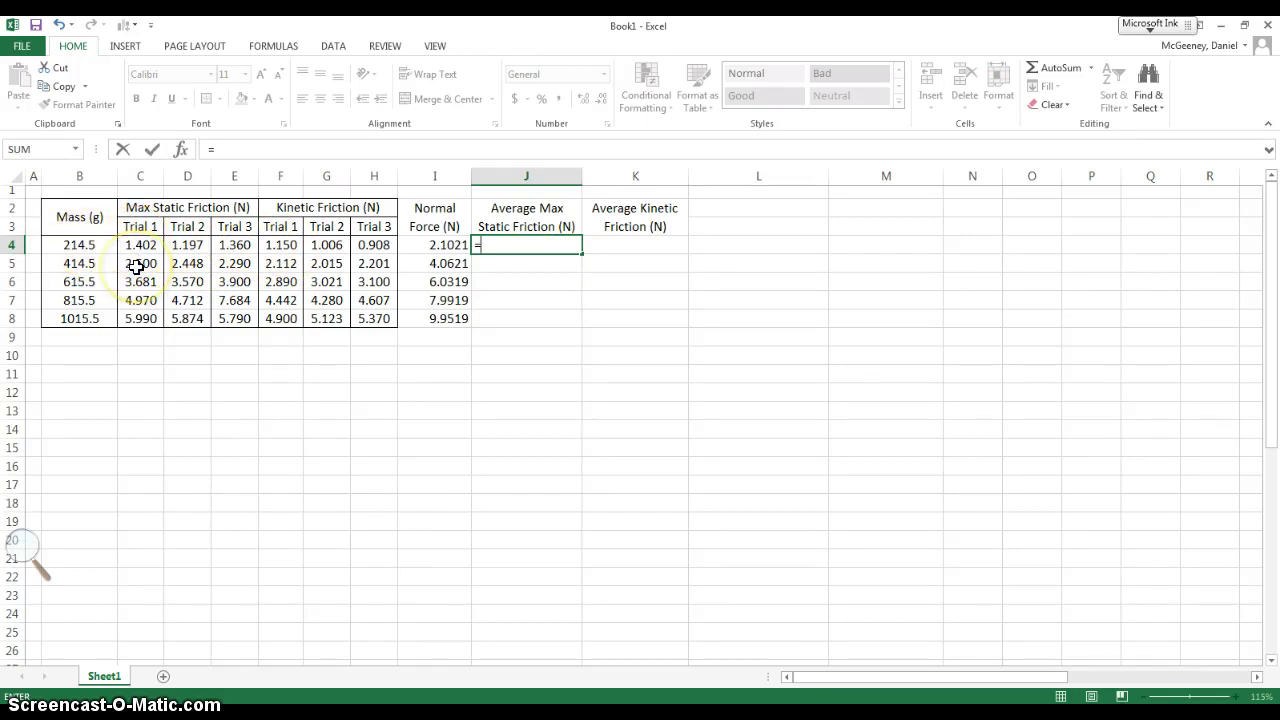
{"action": "type", "text": "average("}
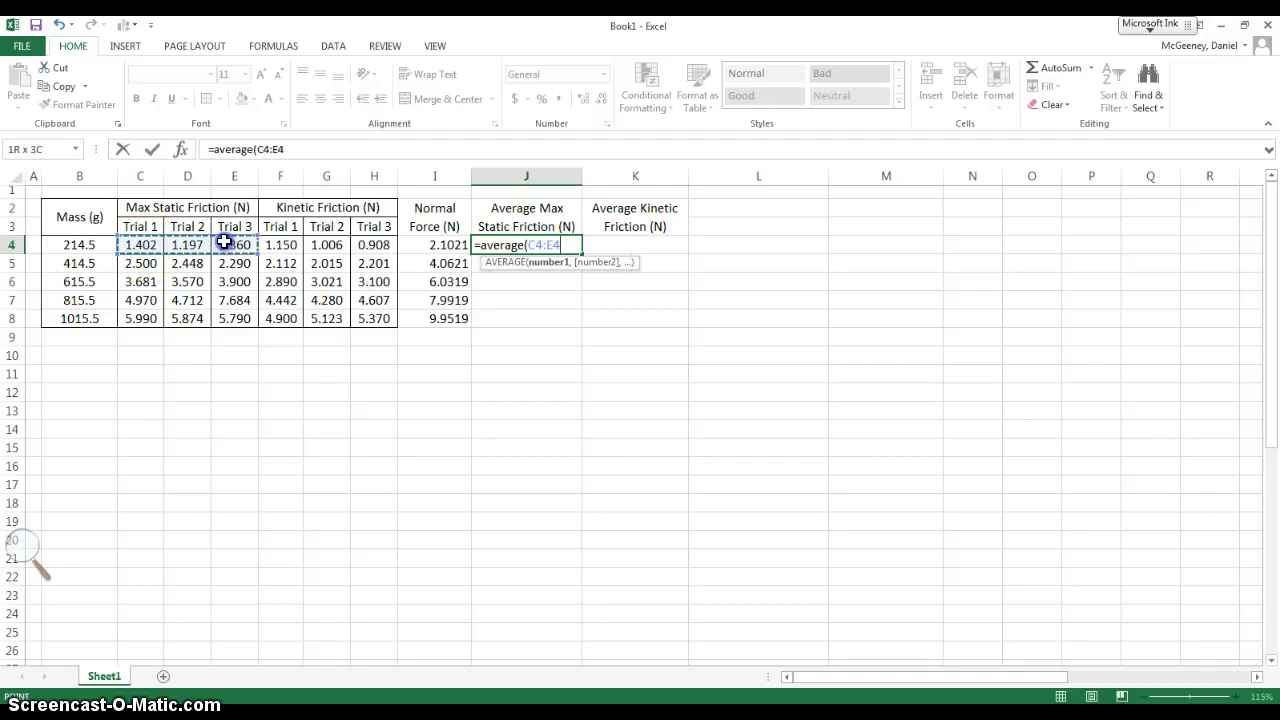
{"action": "left_click_drag", "start_coordinate": [226, 243], "coordinate": [226, 243]}
{"action": "type", "text": ")"}
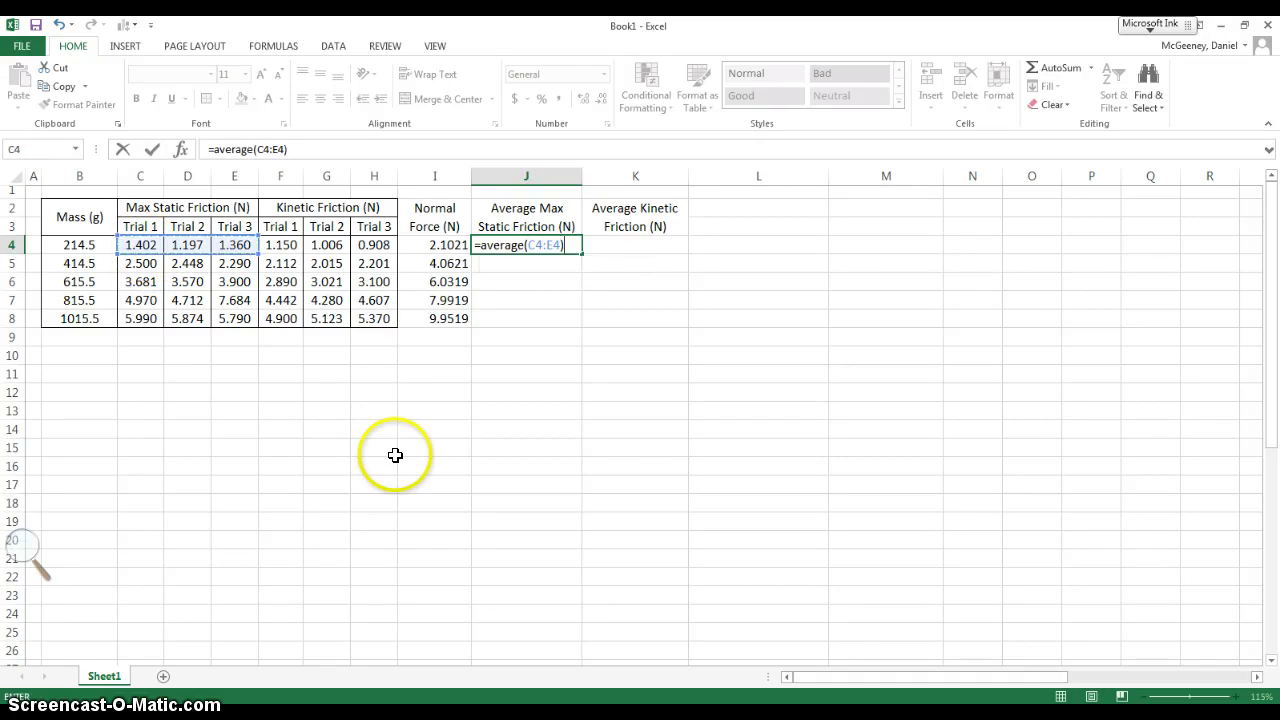
{"action": "key", "text": "Return"}
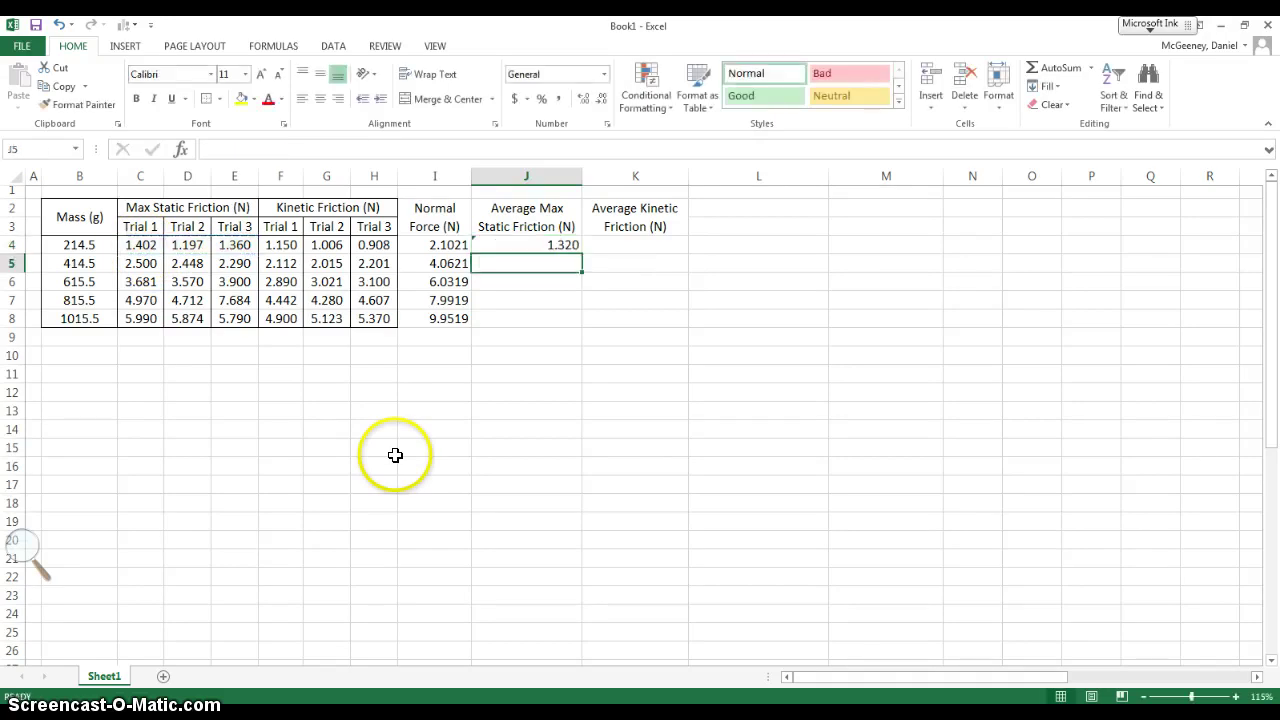
- Fill the average max static friction formula from J4 down through J8
{"action": "left_click", "coordinate": [557, 248]}
{"action": "left_click_drag", "start_coordinate": [580, 254], "coordinate": [576, 318]}
{"action": "left_click", "coordinate": [557, 265]}
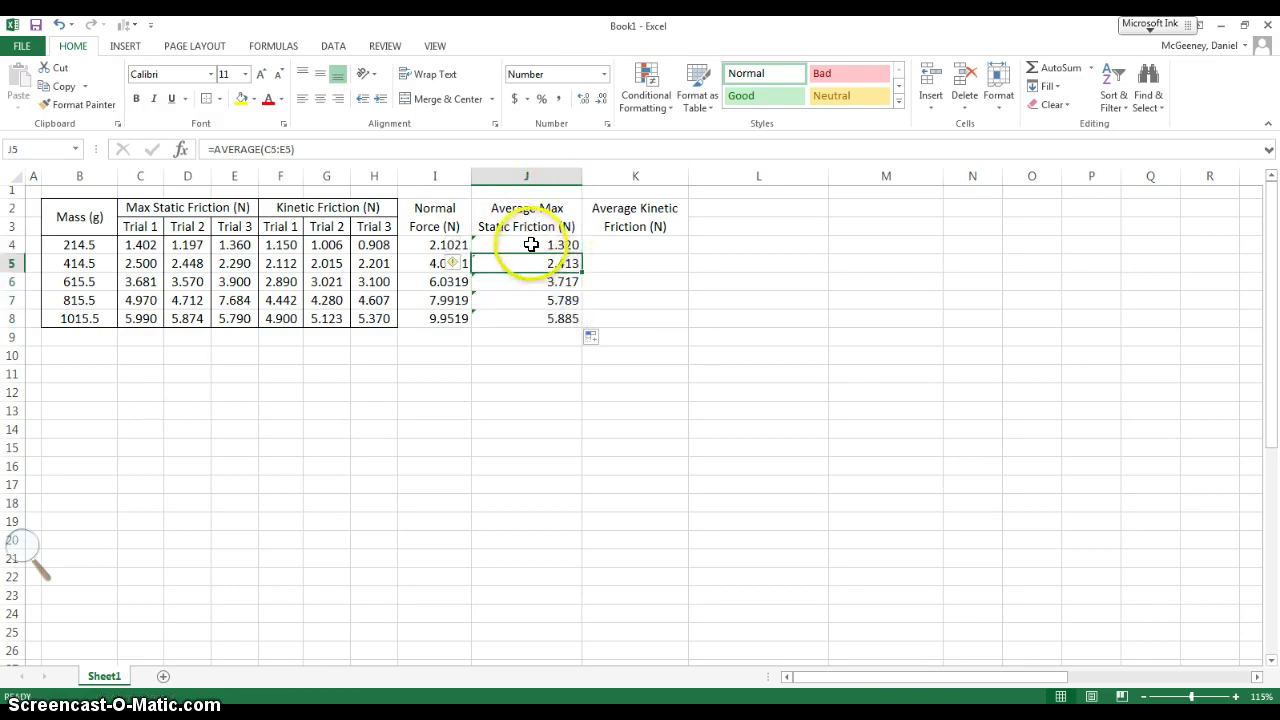
- Examine the J4 average against its source trials in C4:E4 and the mass in B4
{"action": "left_click", "coordinate": [529, 178]}
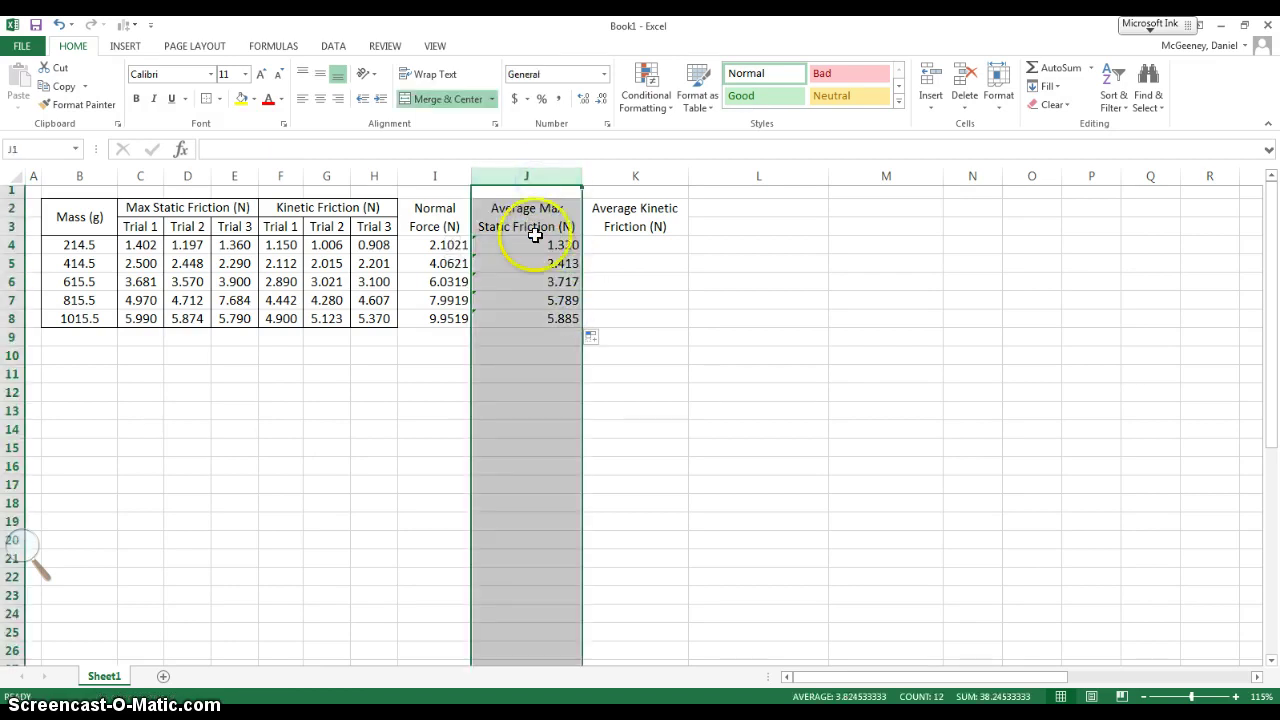
{"action": "left_click", "coordinate": [146, 245]}
{"action": "left_click", "coordinate": [528, 246]}
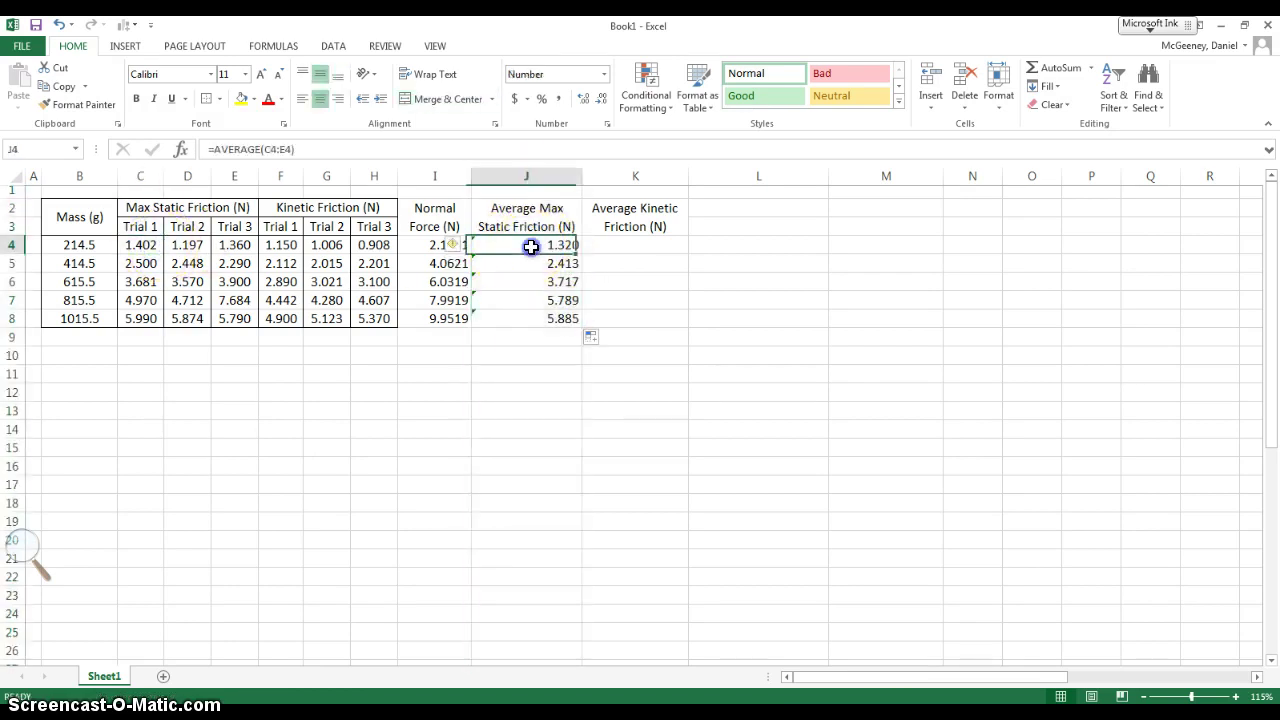
{"action": "left_click_drag", "start_coordinate": [138, 245], "coordinate": [229, 242]}
{"action": "left_click", "coordinate": [84, 245]}
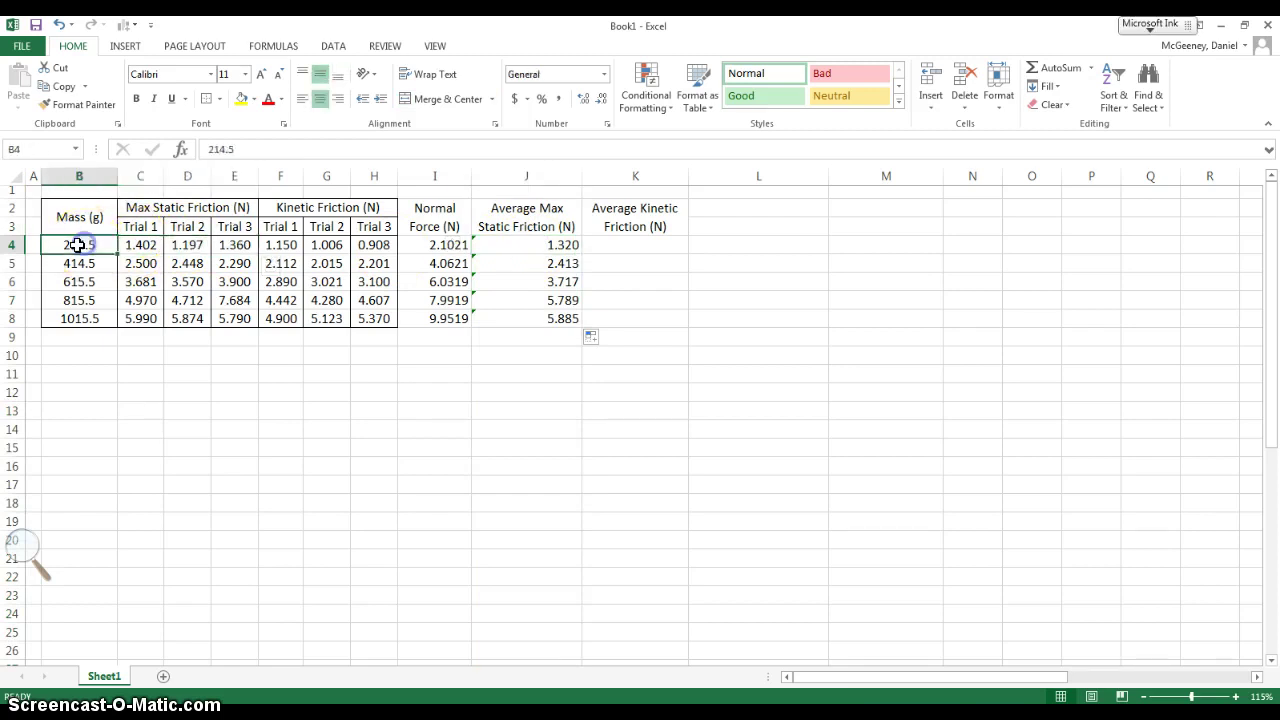
{"action": "left_click", "coordinate": [557, 245]}
{"action": "left_click", "coordinate": [658, 241]}
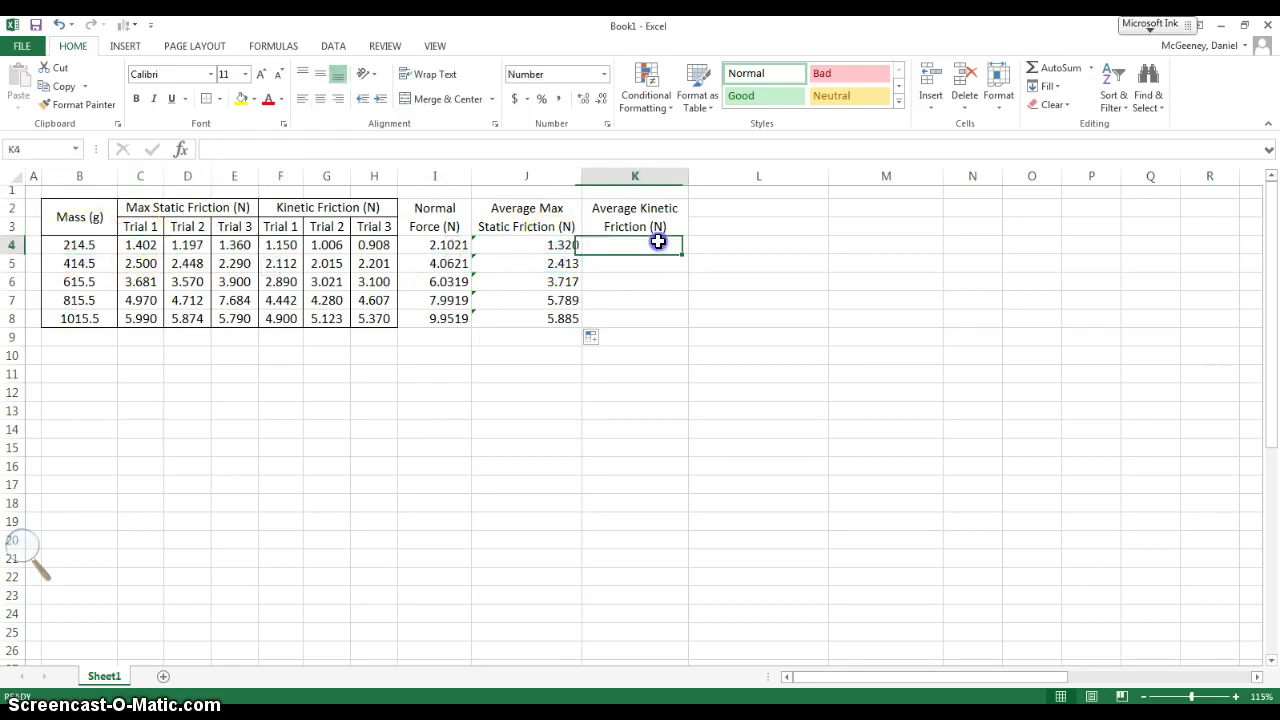
- Copy the average formula from J4 into K4
{"action": "left_click", "coordinate": [560, 245]}
{"action": "key", "text": "ctrl+c"}
{"action": "left_click", "coordinate": [617, 241]}
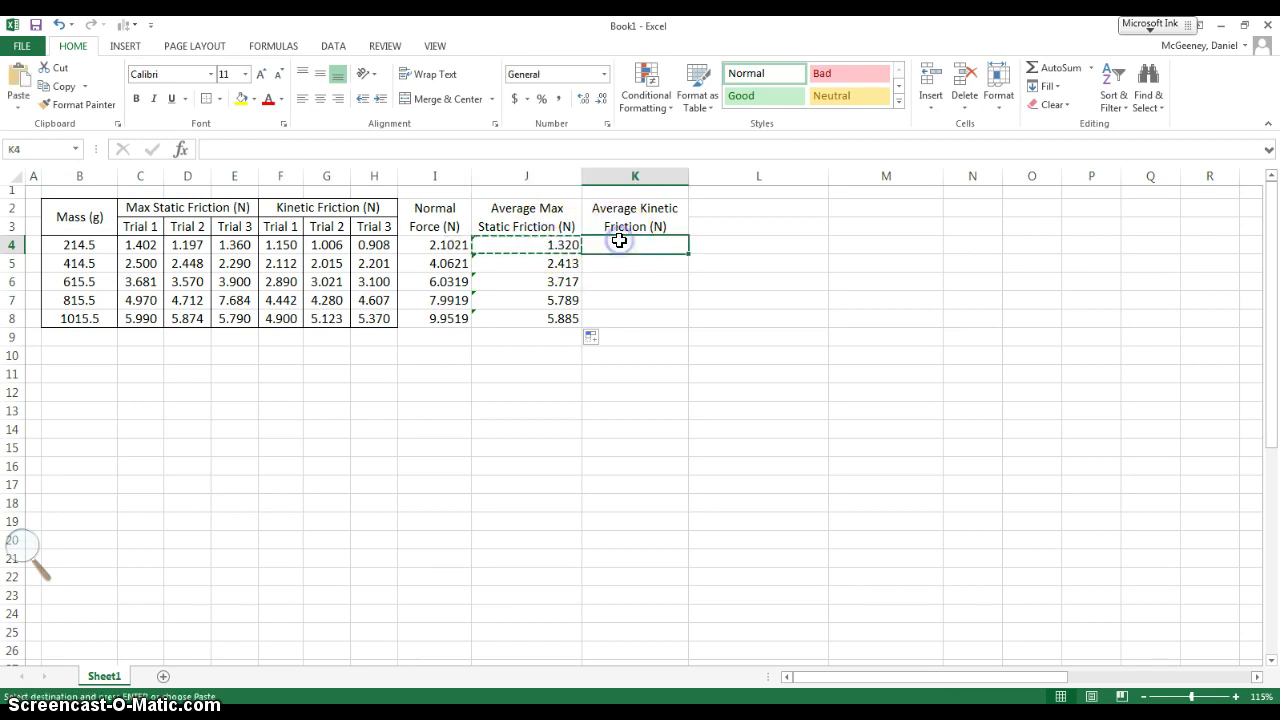
{"action": "key", "text": "ctrl+v"}
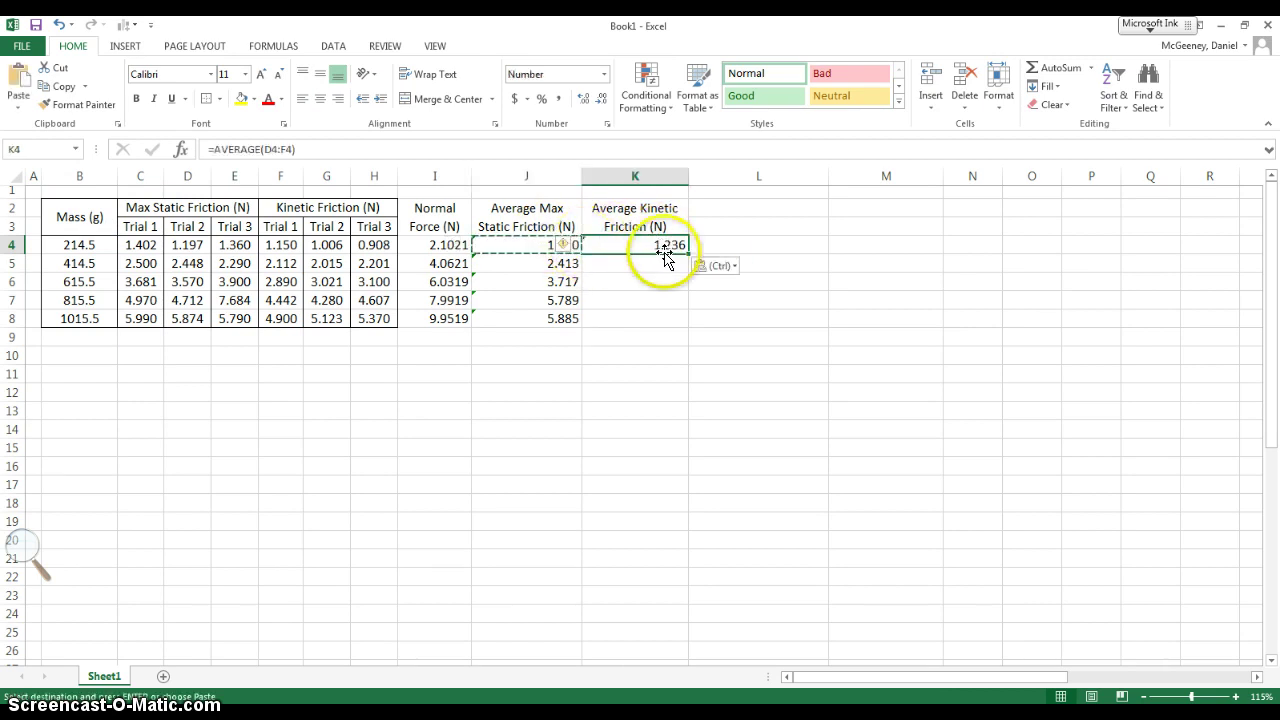
- Move the averaged range in the K4 formula to the kinetic friction trials, giving =AVERAGE(F4:H4)
{"action": "left_click", "coordinate": [555, 152]}
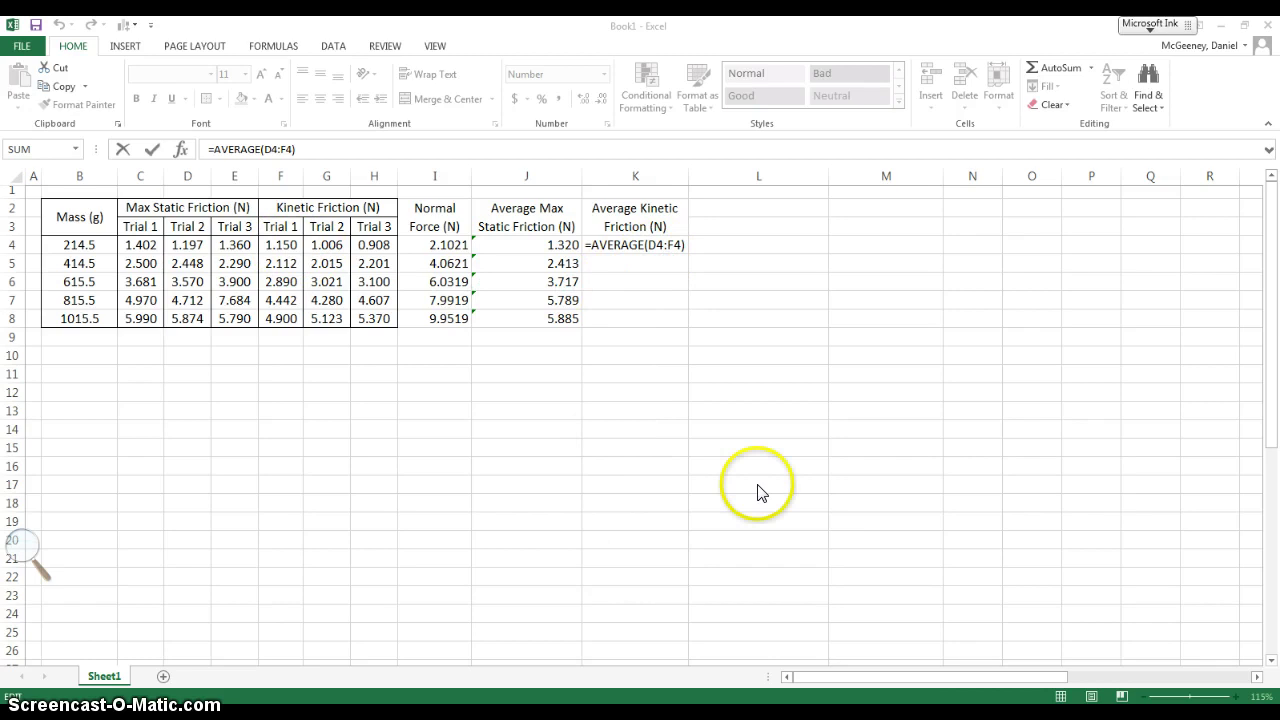
{"action": "left_click", "coordinate": [634, 281]}
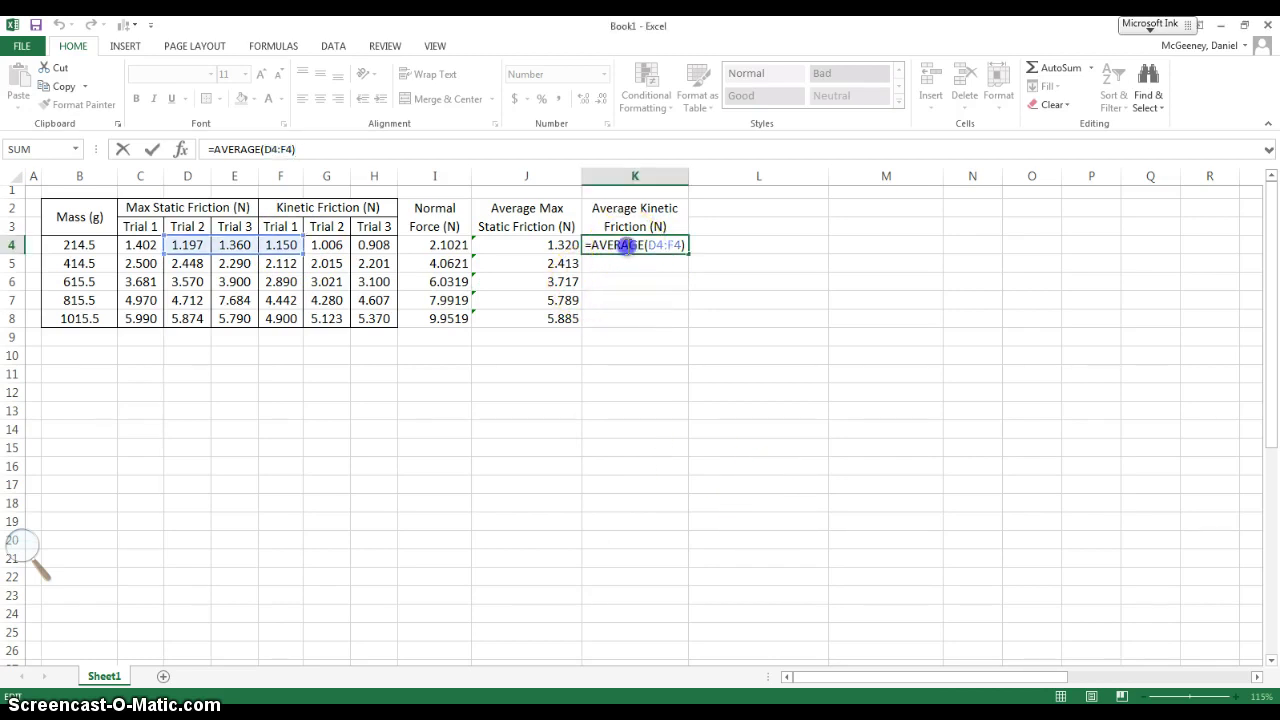
{"action": "left_click", "coordinate": [628, 245]}
{"action": "left_click", "coordinate": [311, 152]}
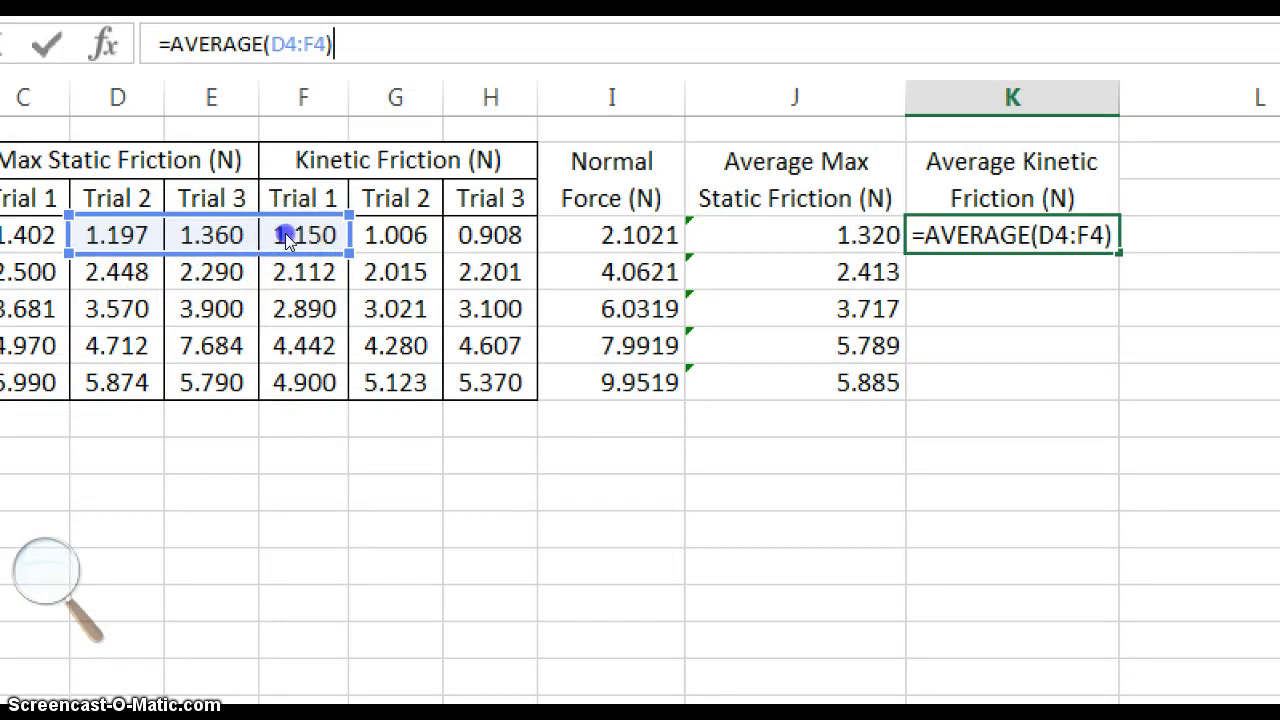
{"action": "left_click_drag", "start_coordinate": [285, 237], "coordinate": [378, 244]}
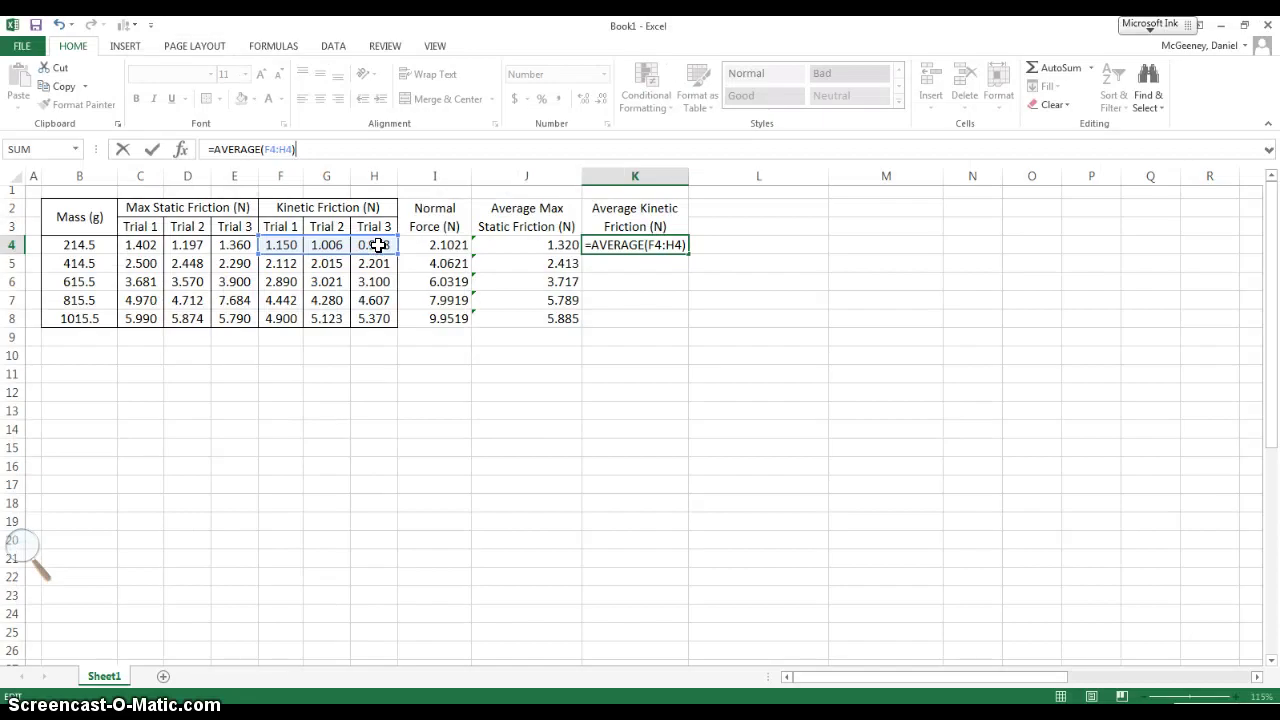
{"action": "key", "text": "ctrl+Return"}
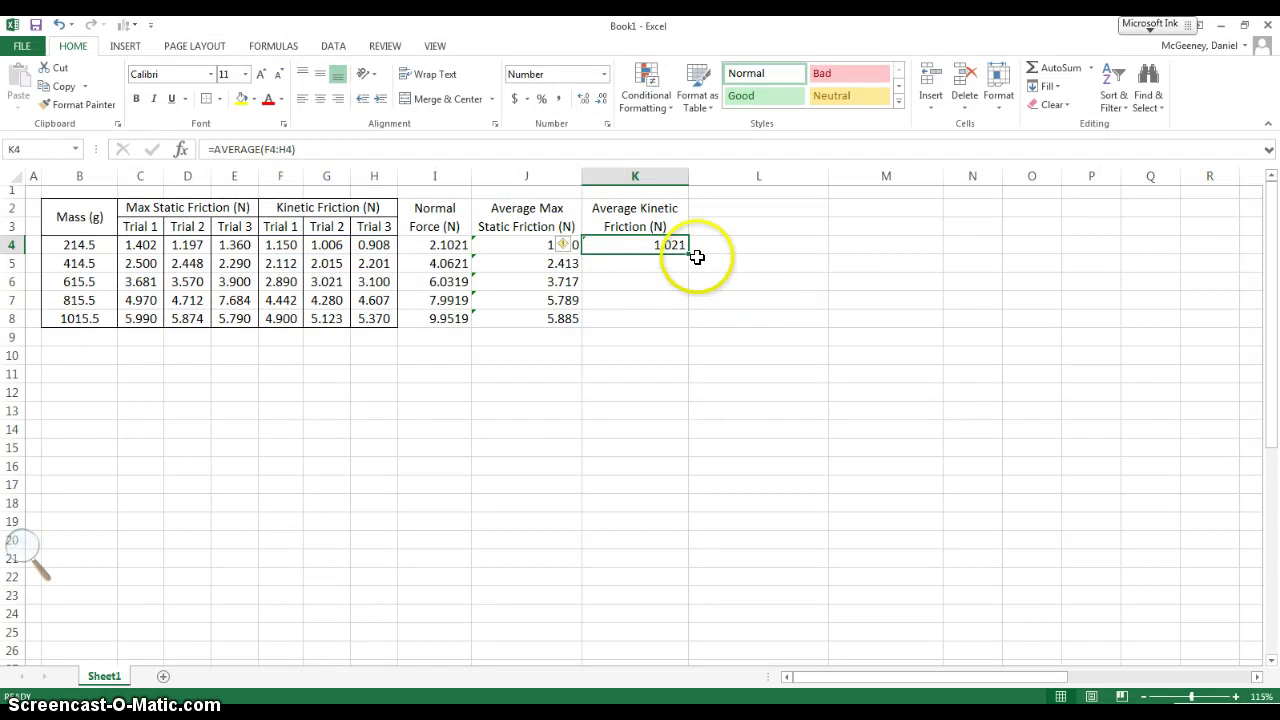
- Fill the average kinetic friction formula from K4 down through K8 and re-enter the formula in each of those cells
{"action": "left_click_drag", "start_coordinate": [687, 250], "coordinate": [686, 309]}
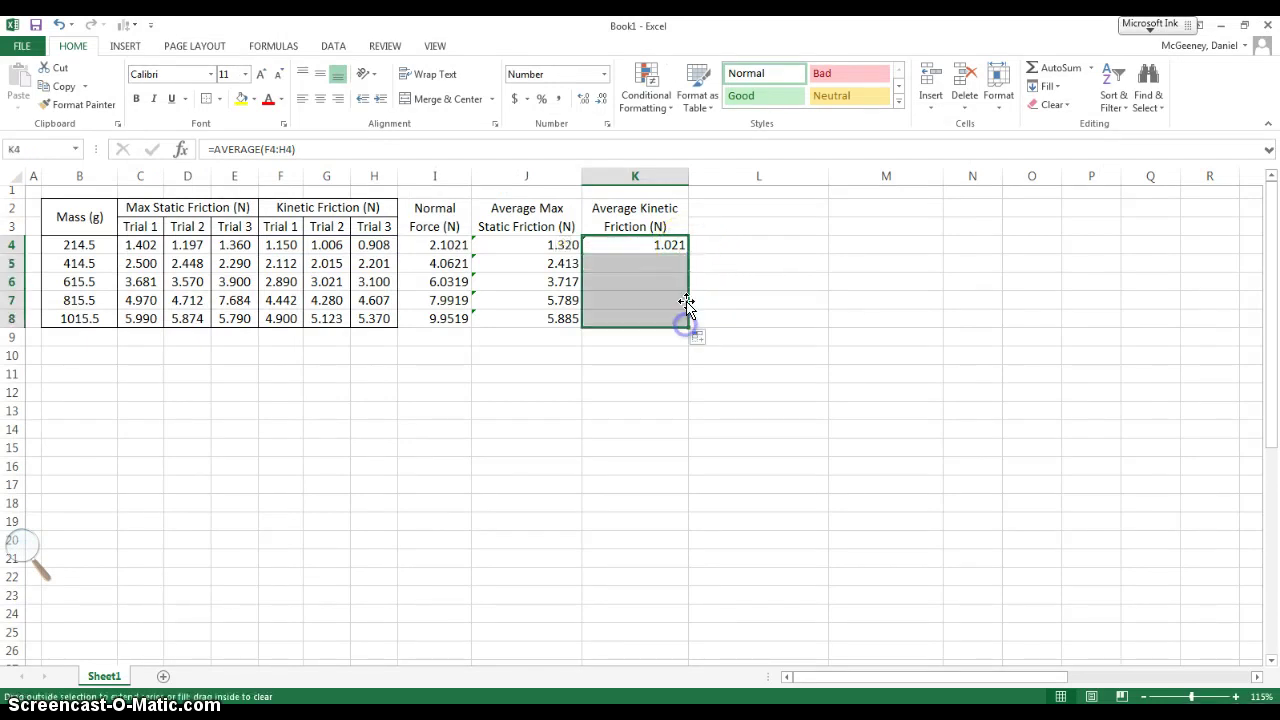
{"action": "left_click", "coordinate": [674, 249]}
{"action": "left_click", "coordinate": [599, 142]}
{"action": "key", "text": "Return"}
{"action": "left_click", "coordinate": [599, 142]}
{"action": "key", "text": "Return"}
{"action": "left_click", "coordinate": [599, 142]}
{"action": "key", "text": "Return"}
{"action": "left_click", "coordinate": [599, 142]}
{"action": "key", "text": "Return"}
{"action": "left_click", "coordinate": [599, 142]}
{"action": "key", "text": "Return"}
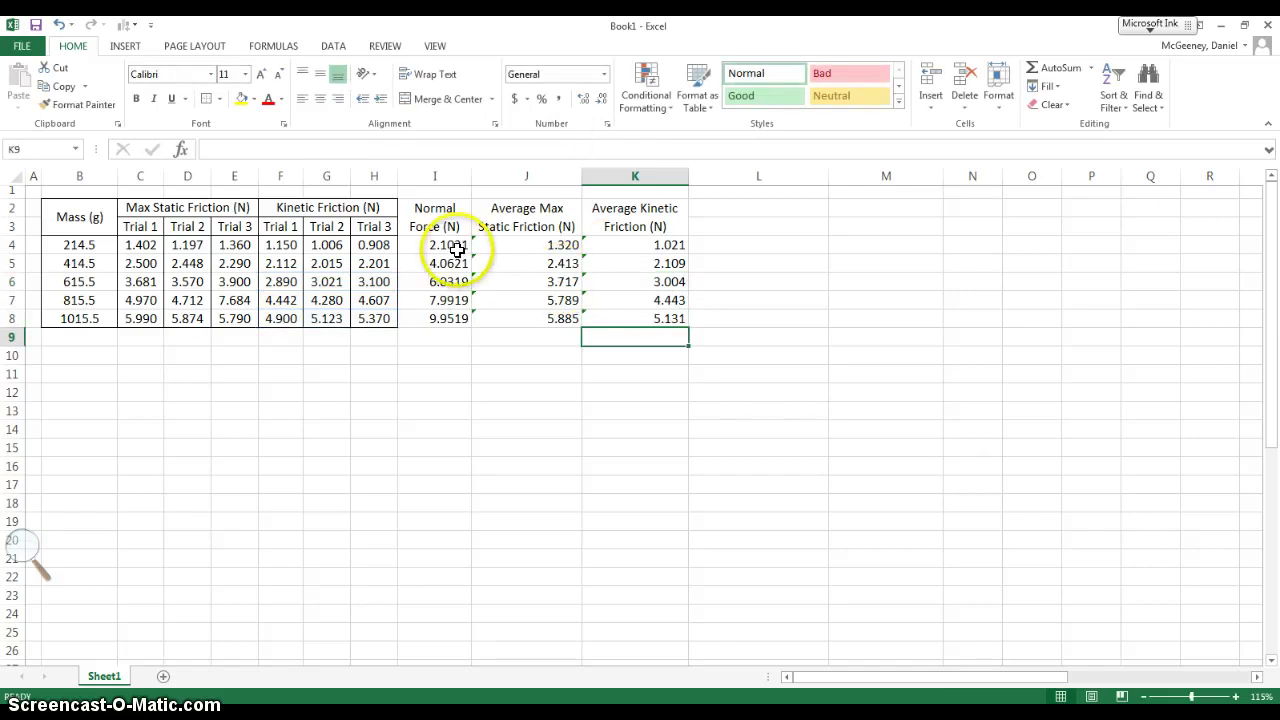
- Center the calculated values in I4:K8 horizontally and vertically
{"action": "left_click_drag", "start_coordinate": [434, 245], "coordinate": [623, 318]}
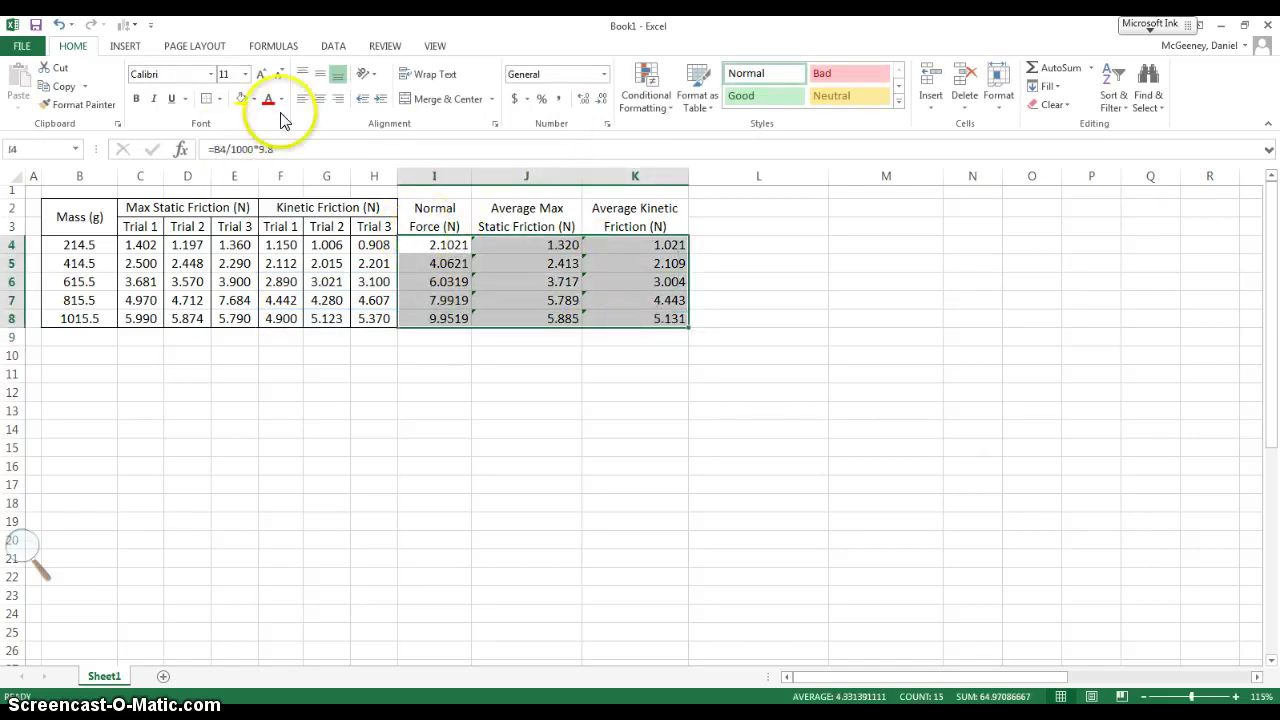
{"action": "left_click", "coordinate": [320, 98]}
{"action": "left_click", "coordinate": [320, 74]}
- Add outside borders around the header and around the data cells of each calculated column, I through K
{"action": "left_click", "coordinate": [424, 206]}
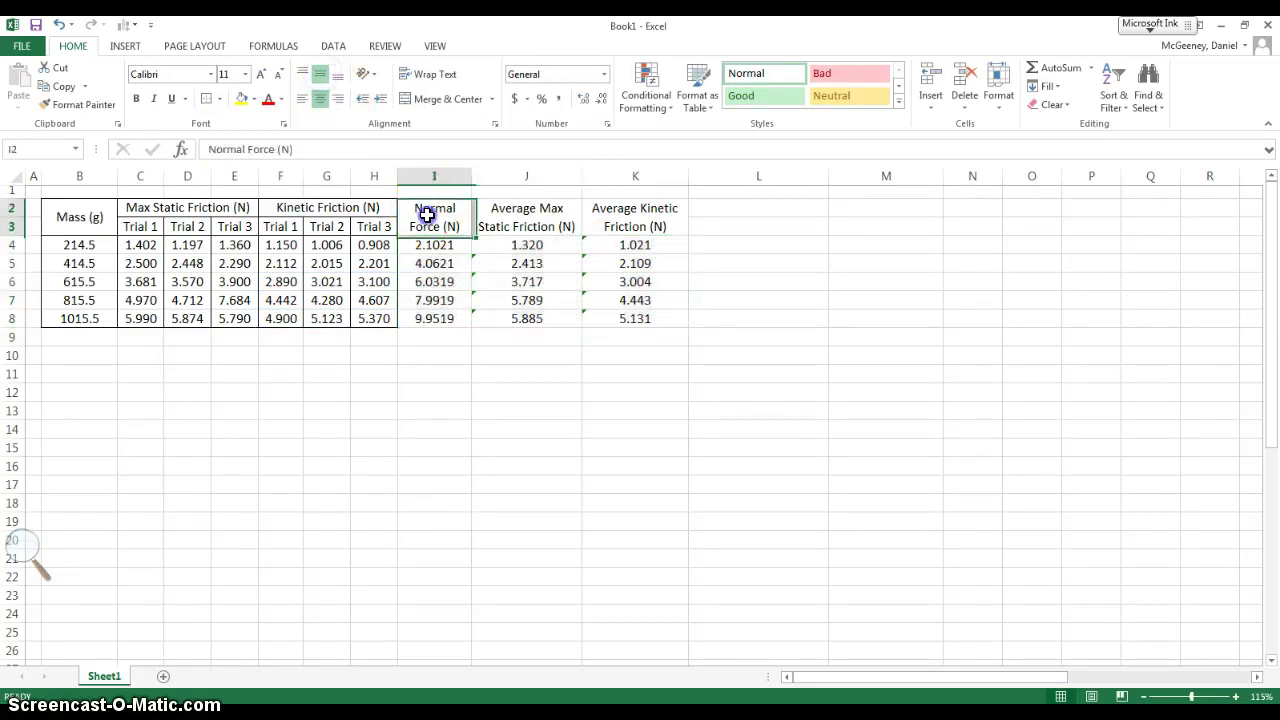
{"action": "left_click", "coordinate": [219, 98]}
{"action": "left_click", "coordinate": [366, 256]}
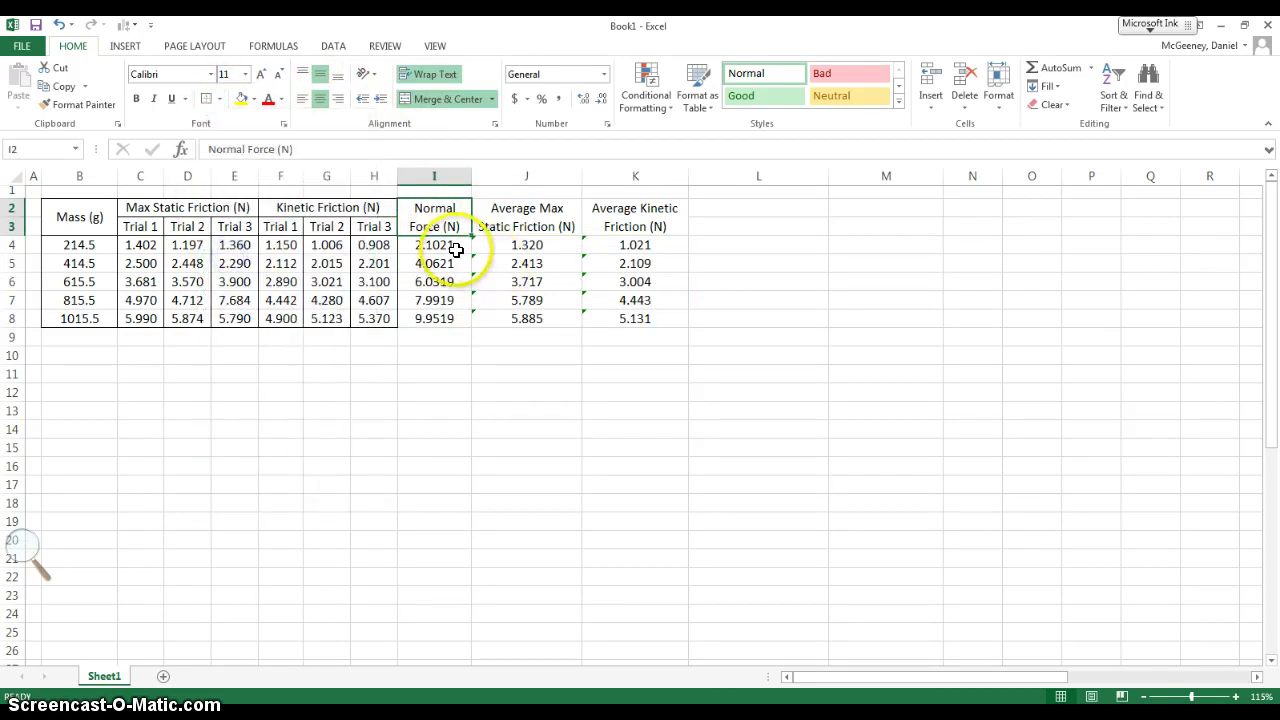
{"action": "left_click_drag", "start_coordinate": [449, 249], "coordinate": [437, 315]}
{"action": "left_click", "coordinate": [523, 209]}
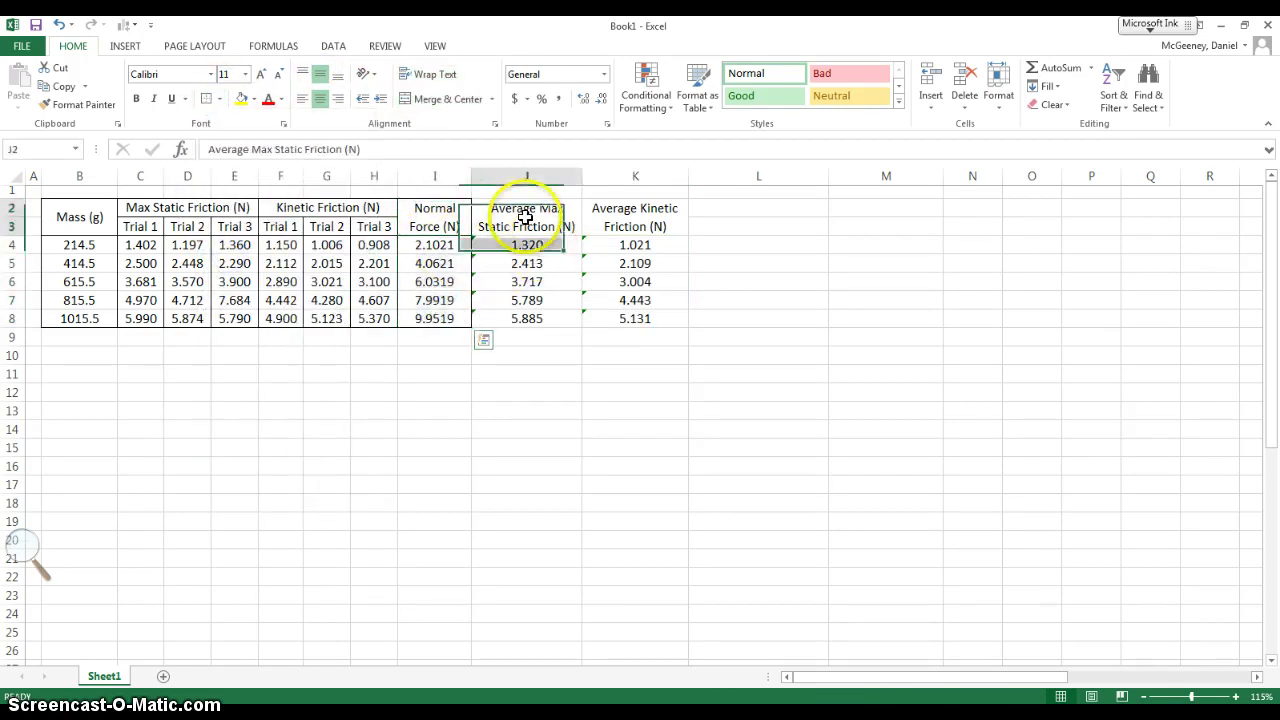
{"action": "left_click_drag", "start_coordinate": [534, 249], "coordinate": [529, 312]}
{"action": "left_click", "coordinate": [660, 228]}
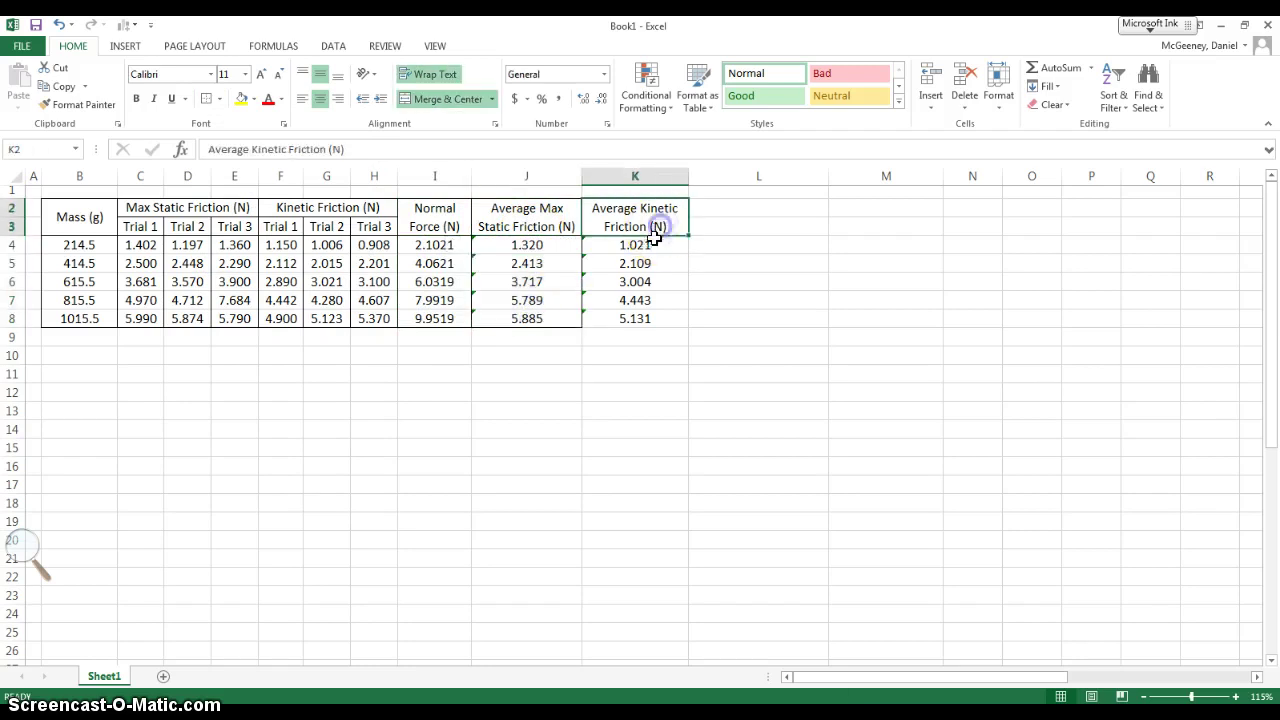
{"action": "left_click_drag", "start_coordinate": [651, 244], "coordinate": [647, 318]}
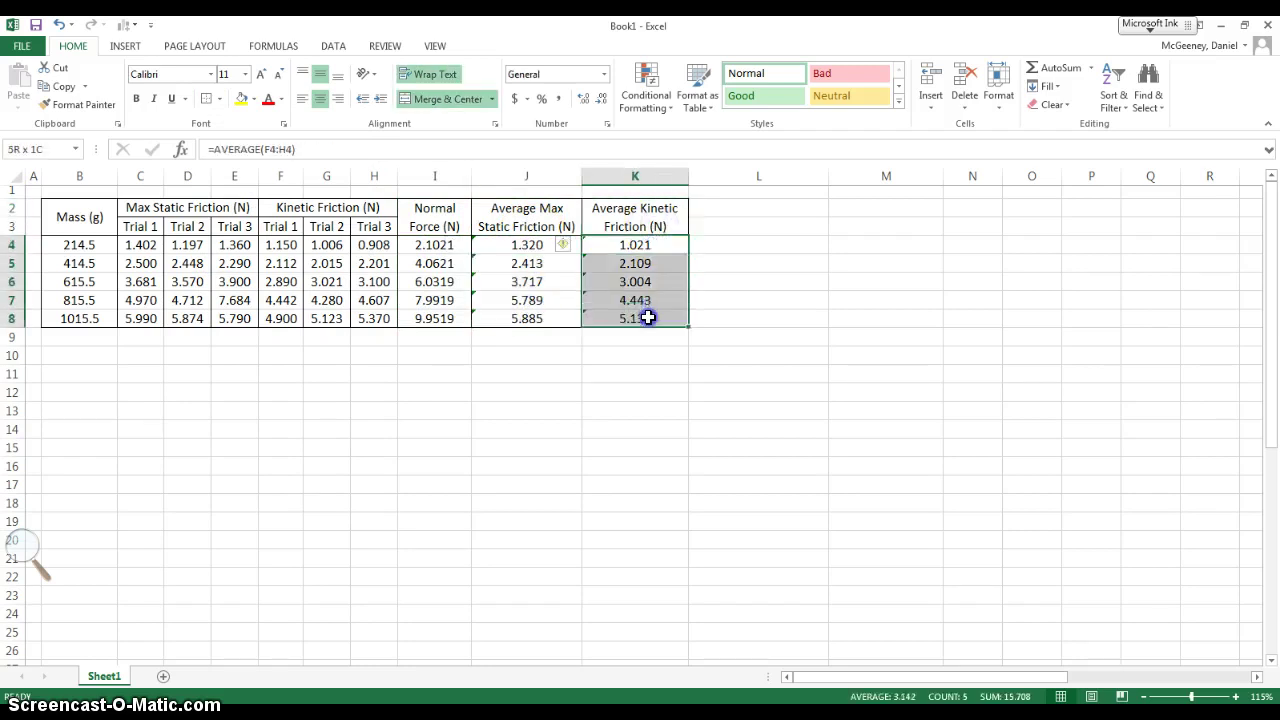
{"action": "left_click", "coordinate": [754, 262]}
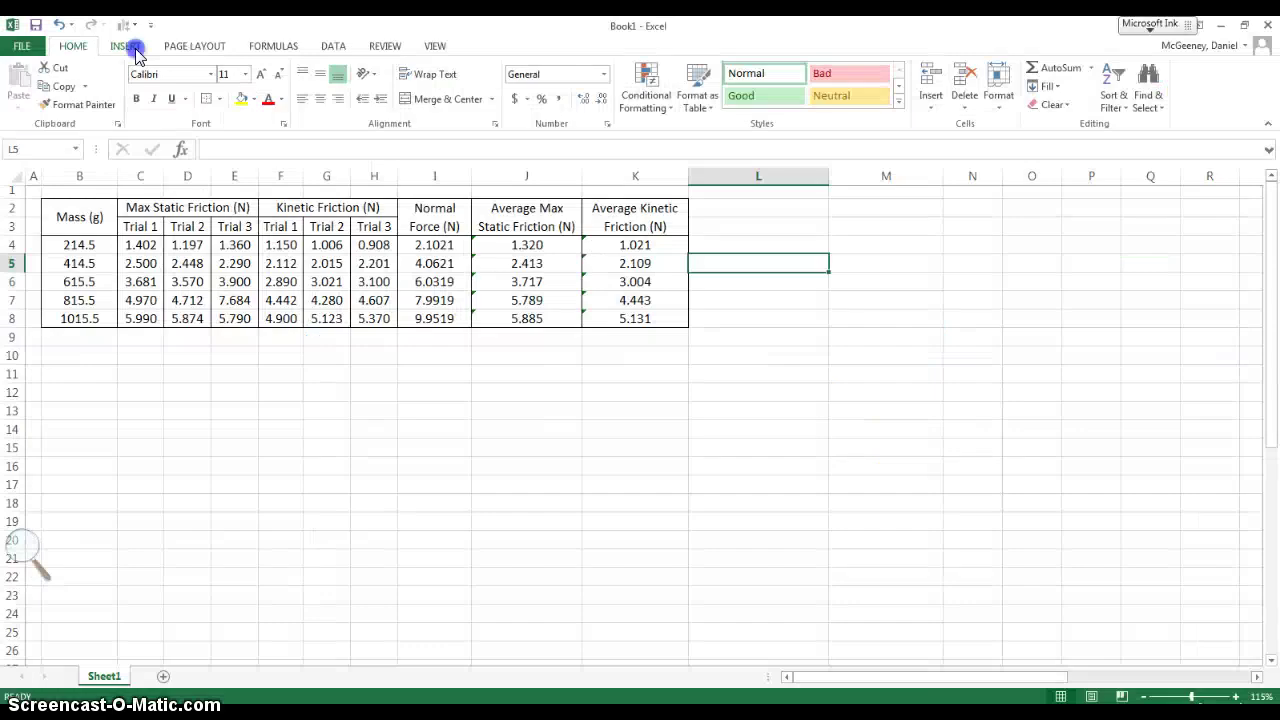
- Insert a markers-only scatter chart and delete its legend
{"action": "left_click", "coordinate": [126, 46]}
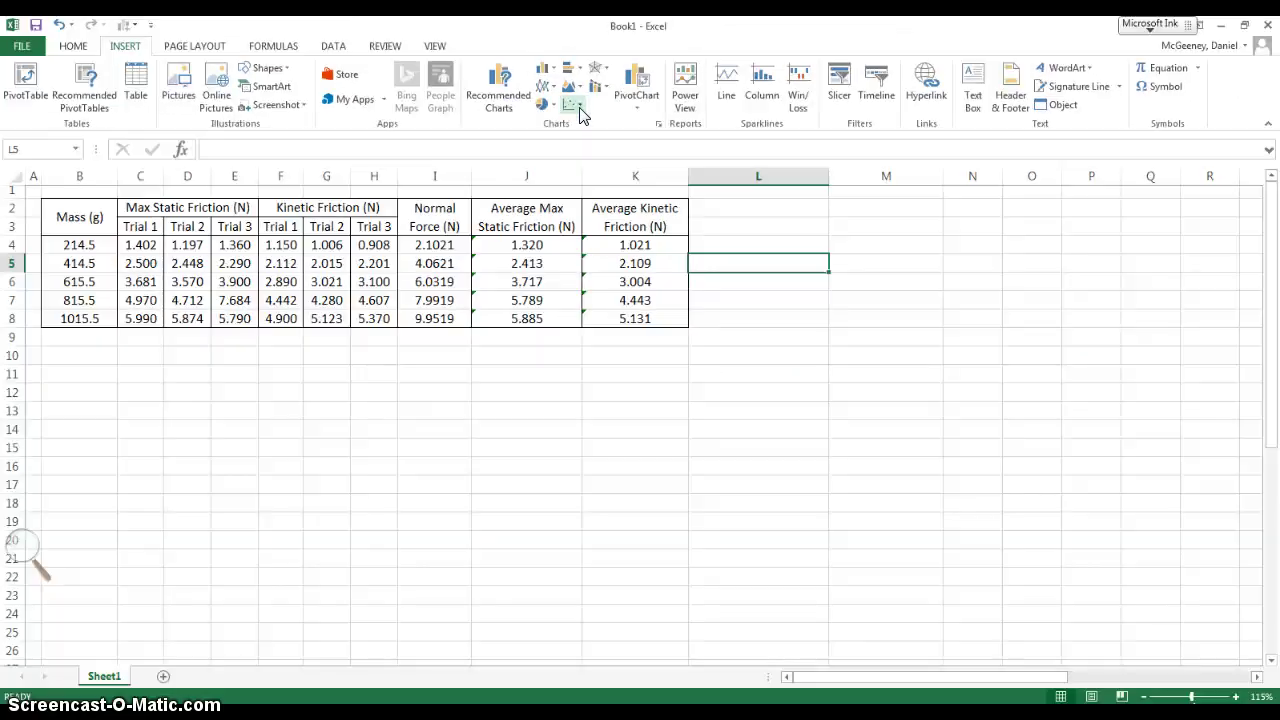
{"action": "left_click", "coordinate": [568, 102]}
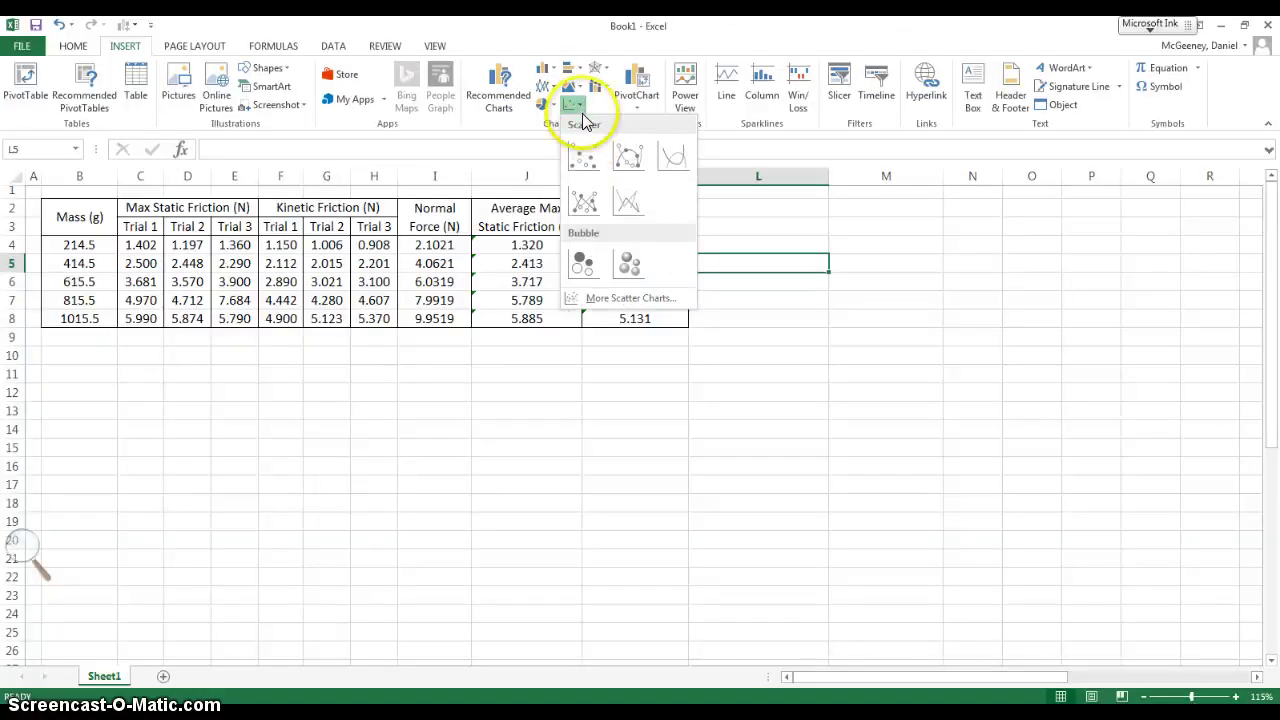
{"action": "left_click", "coordinate": [596, 168]}
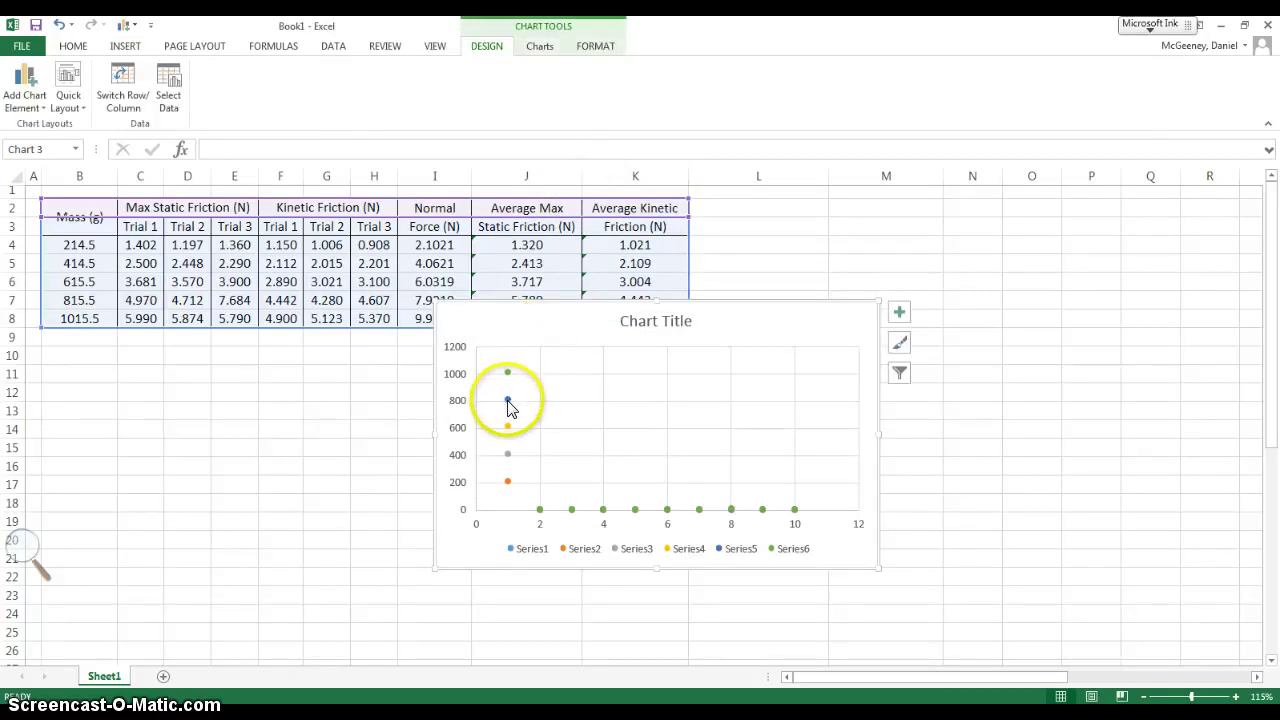
{"action": "left_click", "coordinate": [533, 550]}
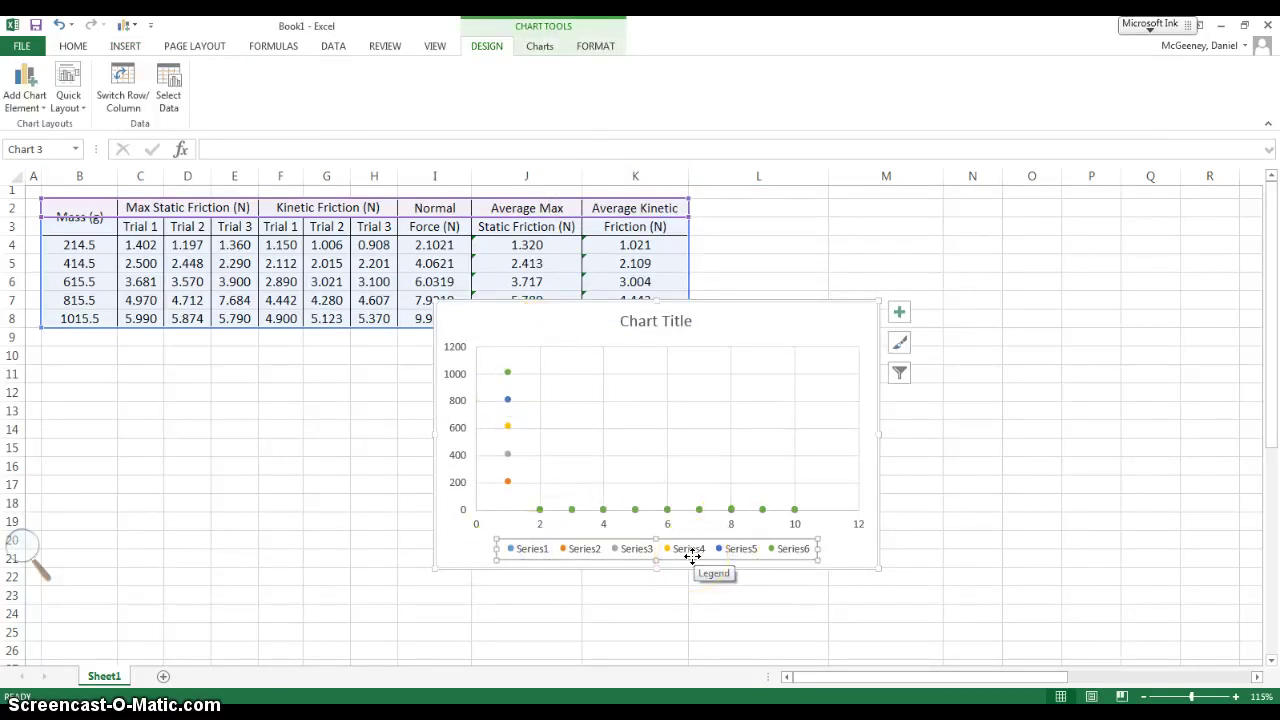
{"action": "key", "text": "Delete"}
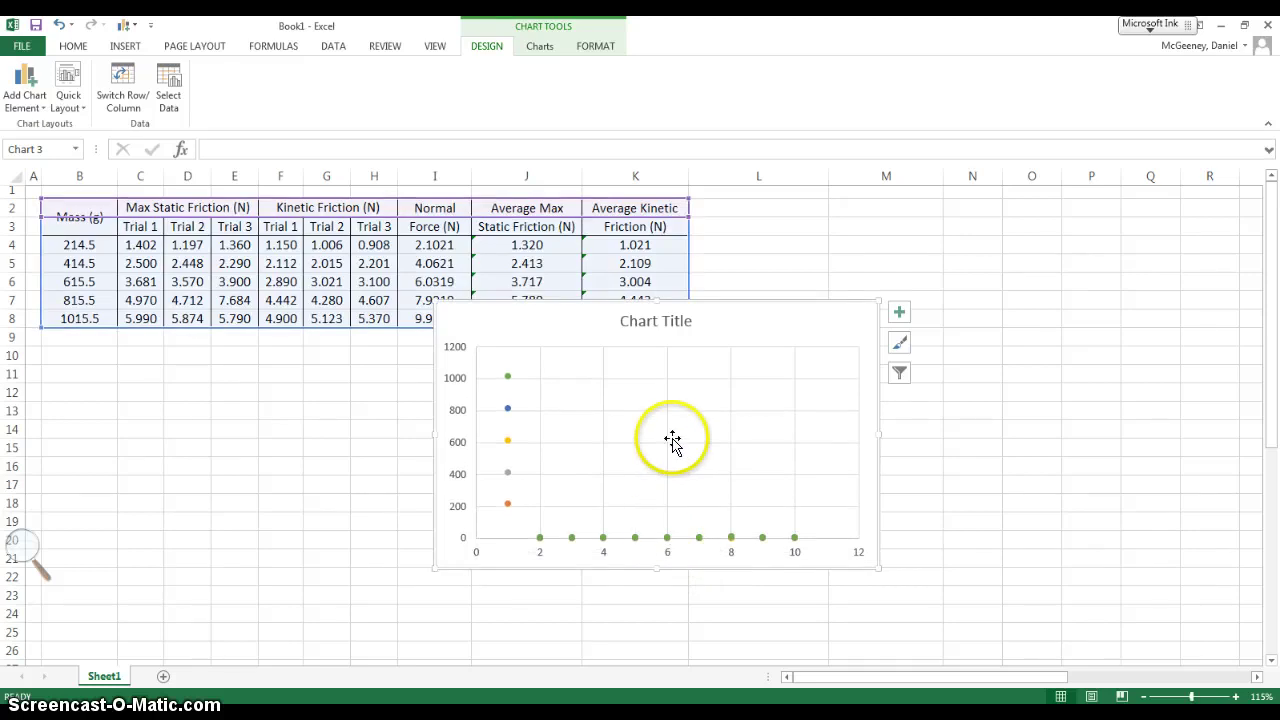
- Open the scatter chart's data source settings and remove all of its existing series
{"action": "right_click", "coordinate": [672, 440]}
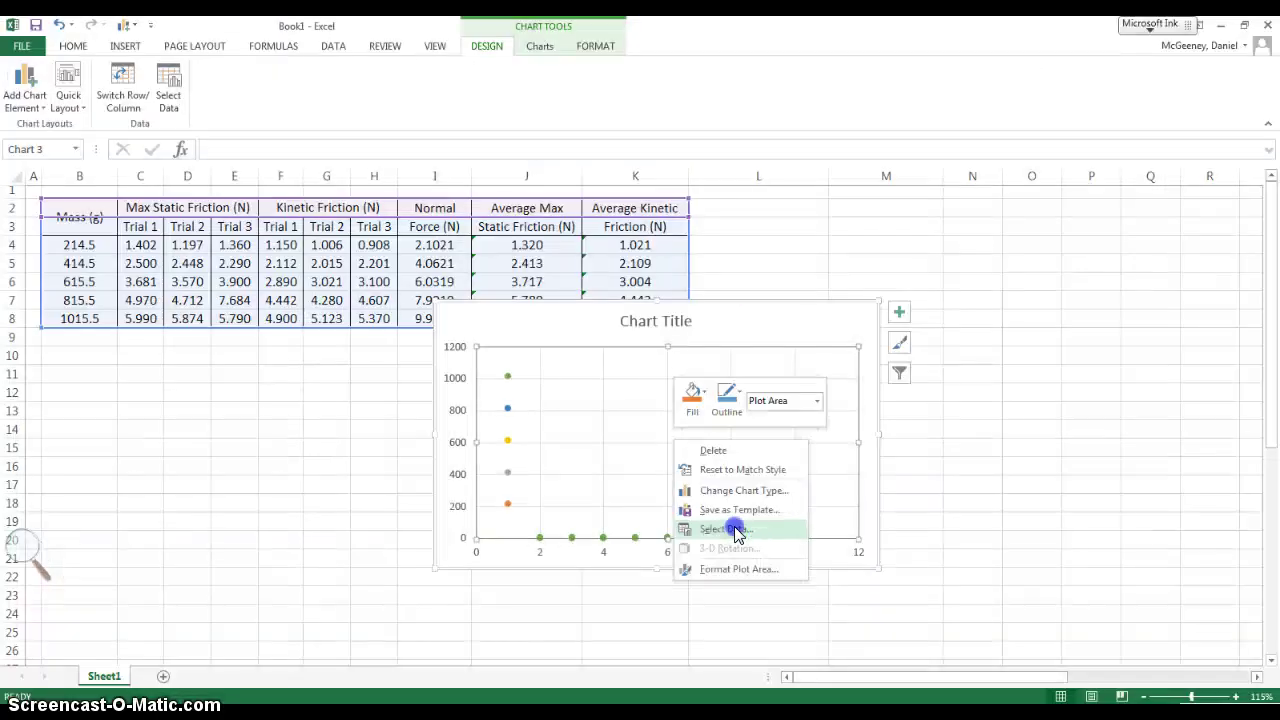
{"action": "left_click", "coordinate": [734, 528]}
{"action": "left_click", "coordinate": [443, 512]}
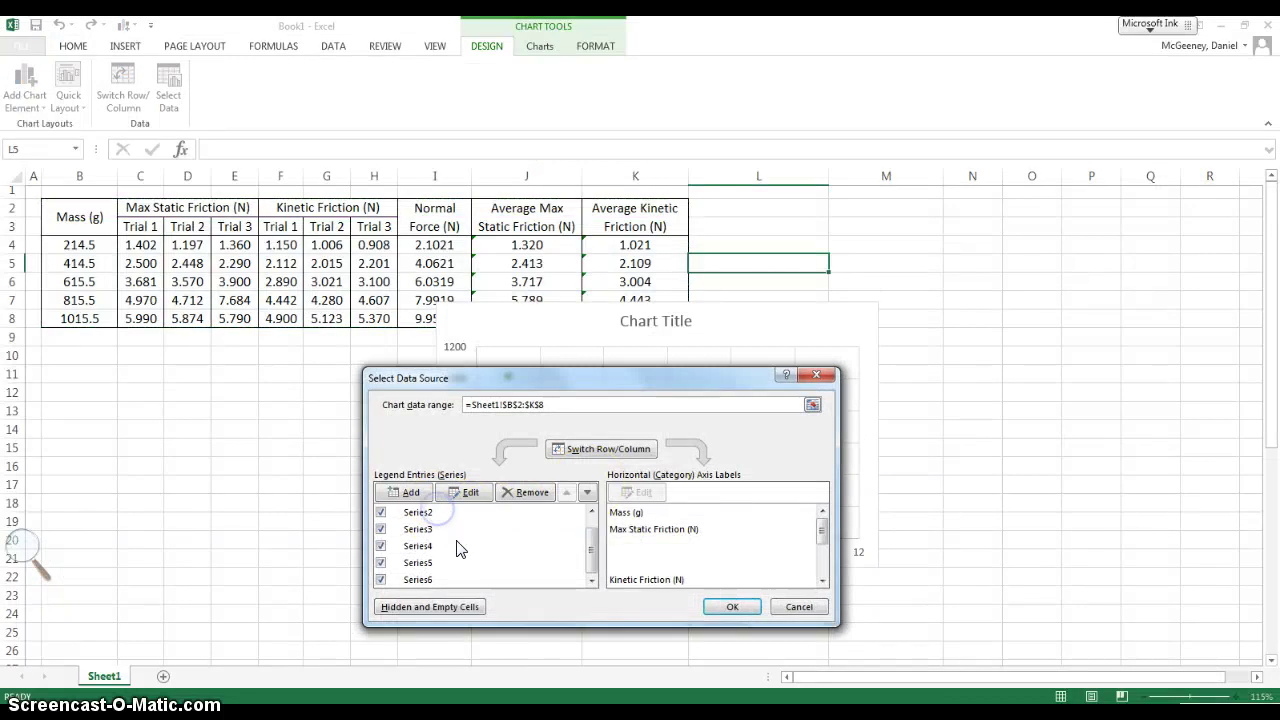
{"action": "left_click", "coordinate": [528, 494]}
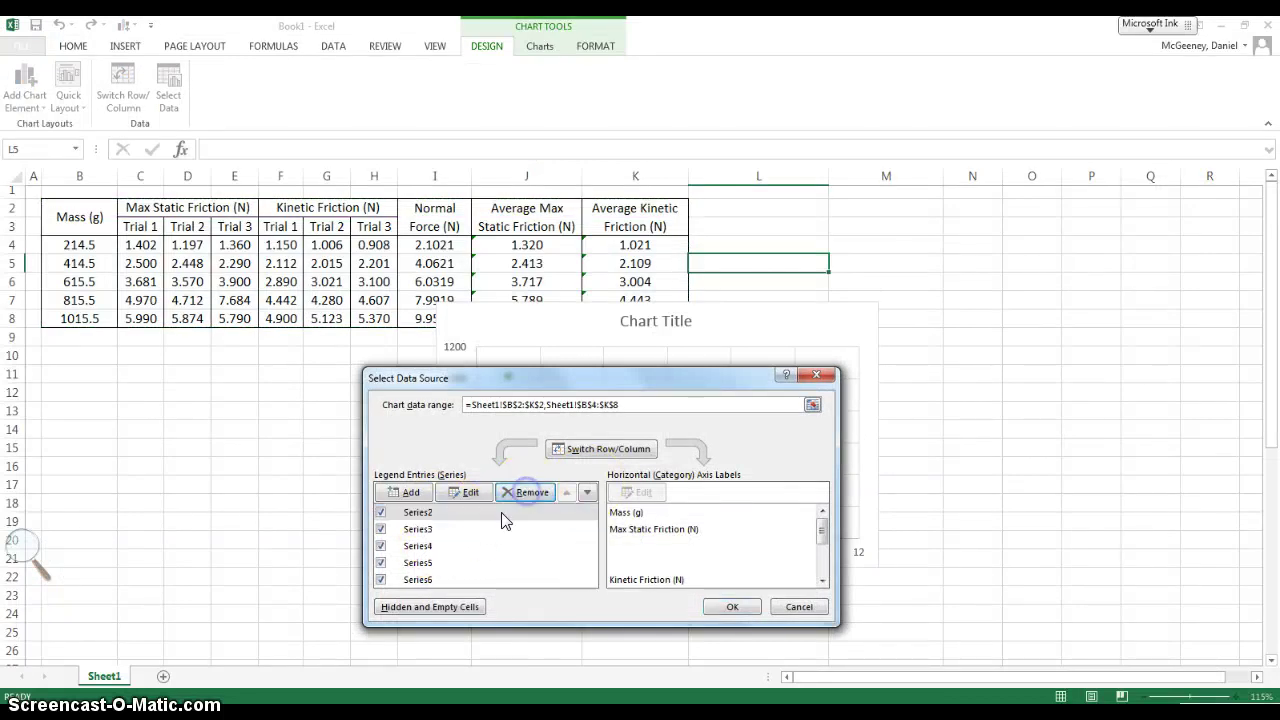
{"action": "left_click", "coordinate": [524, 494]}
{"action": "left_click", "coordinate": [527, 493]}
{"action": "left_click", "coordinate": [415, 515]}
{"action": "left_click", "coordinate": [524, 493]}
{"action": "left_click", "coordinate": [528, 494]}
{"action": "left_click", "coordinate": [528, 494]}
{"action": "left_click", "coordinate": [528, 494]}
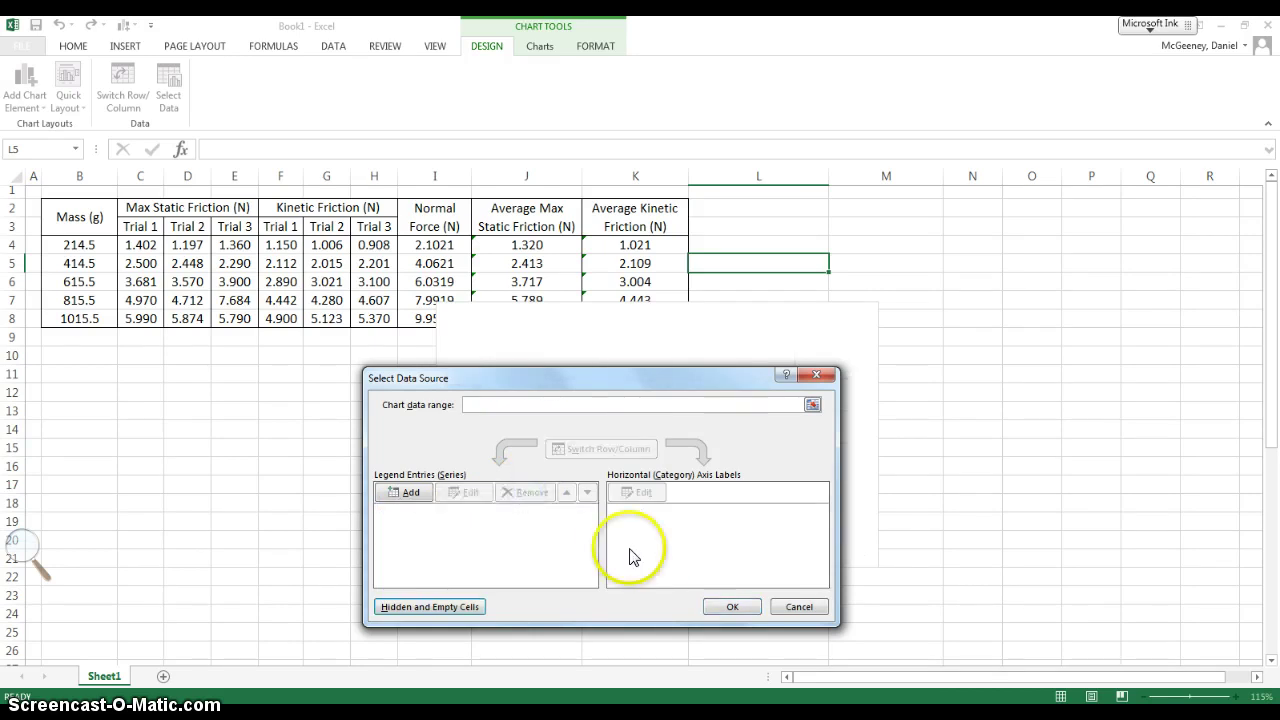
- Add a chart series with normal force I4:I8 as X values and average max static friction J4:J8 as Y values
{"action": "left_click", "coordinate": [411, 495]}
{"action": "left_click_drag", "start_coordinate": [537, 430], "coordinate": [217, 400]}
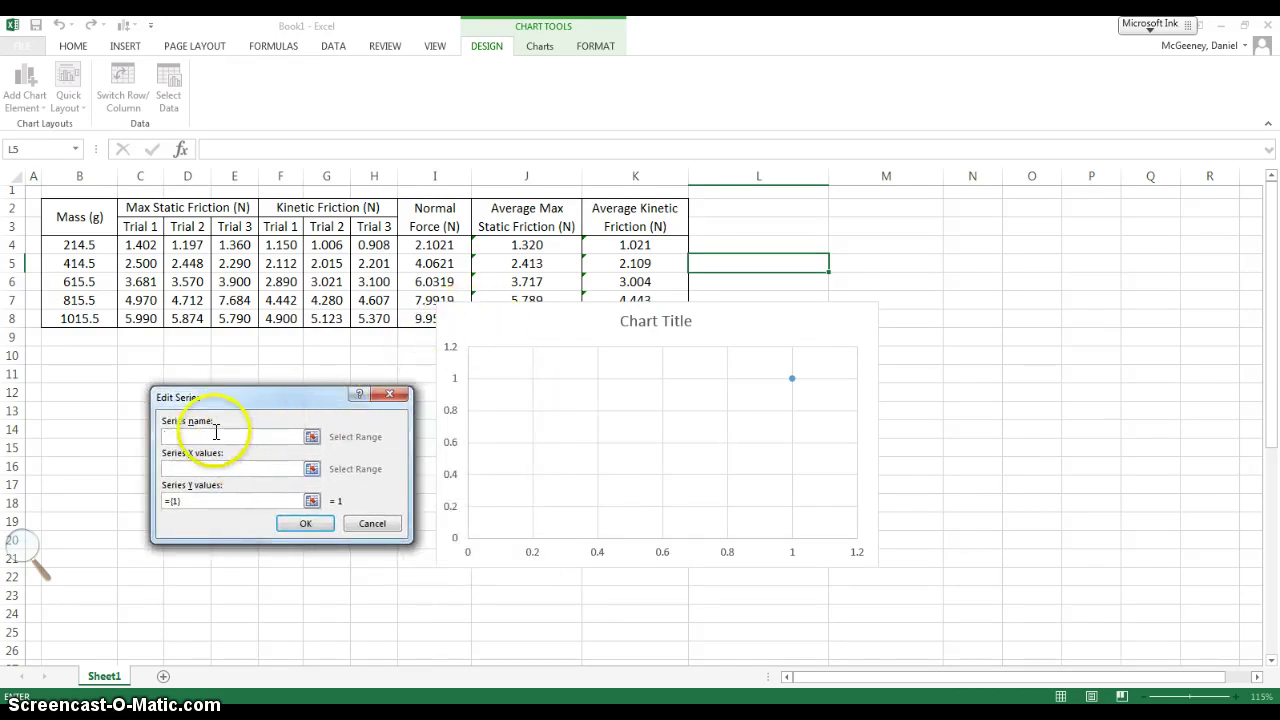
{"action": "left_click", "coordinate": [196, 466]}
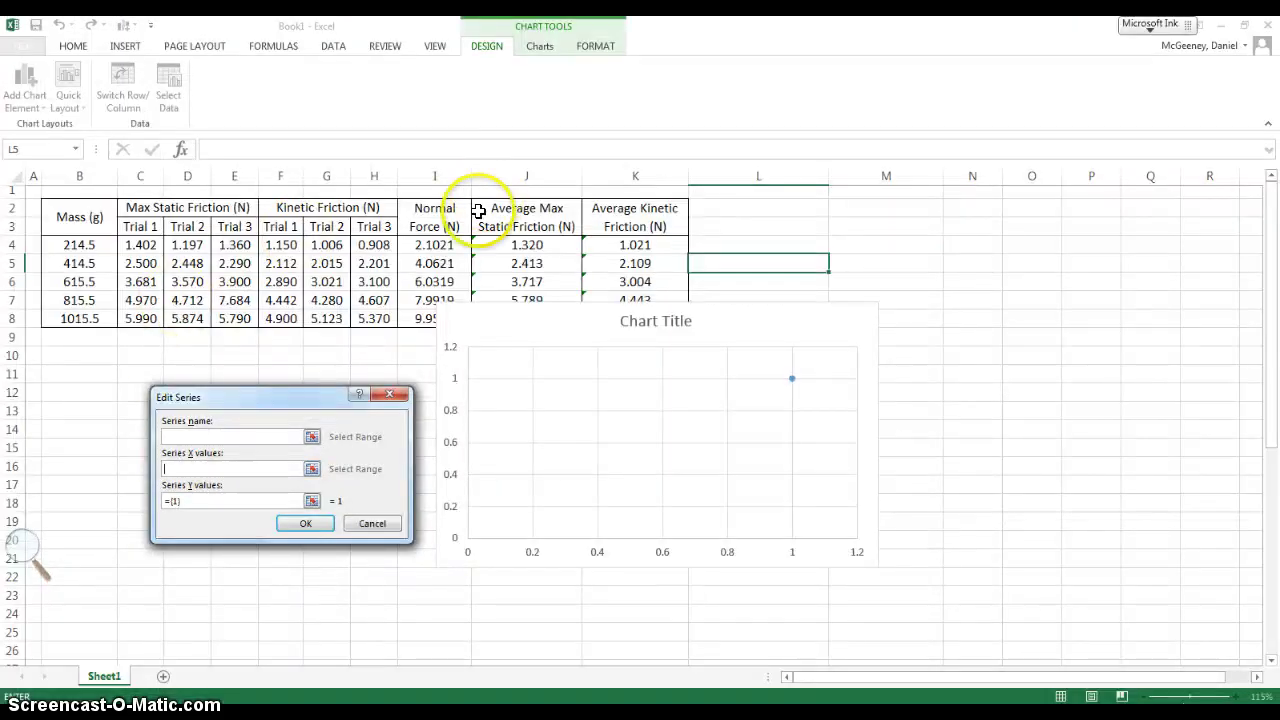
{"action": "left_click_drag", "start_coordinate": [434, 246], "coordinate": [424, 321]}
{"action": "left_click", "coordinate": [230, 499]}
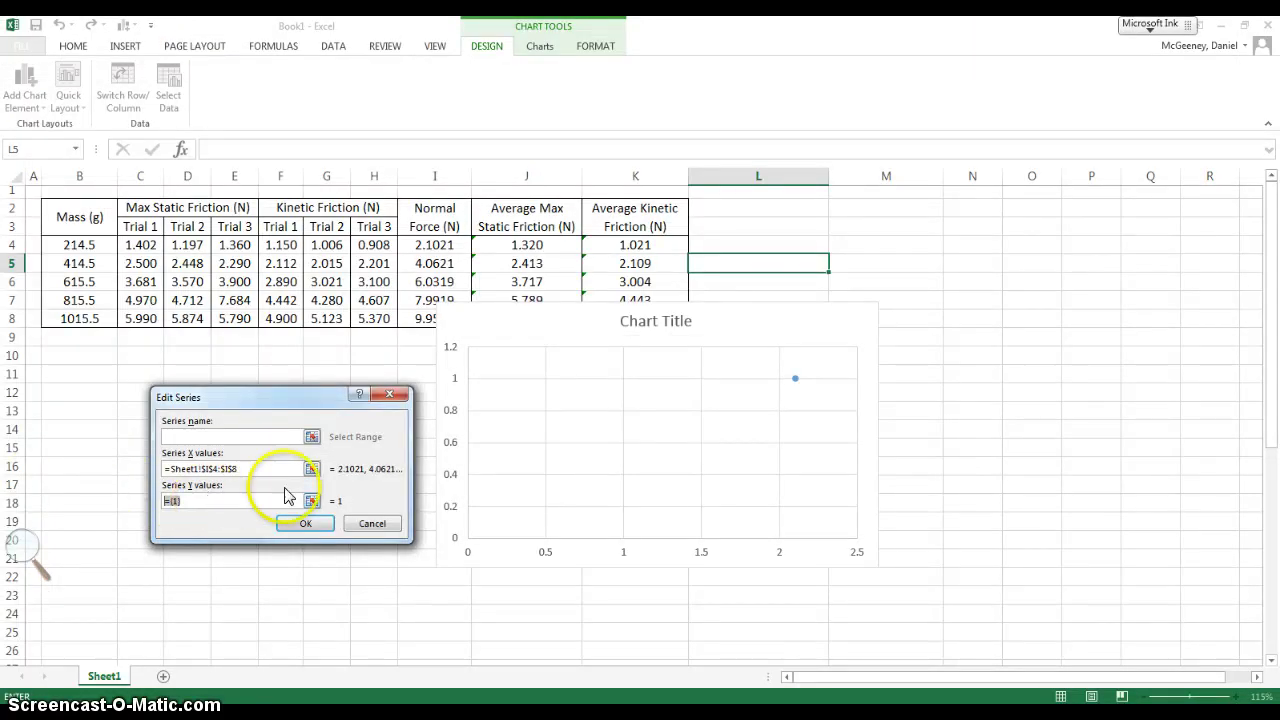
{"action": "left_click_drag", "start_coordinate": [210, 500], "coordinate": [68, 492]}
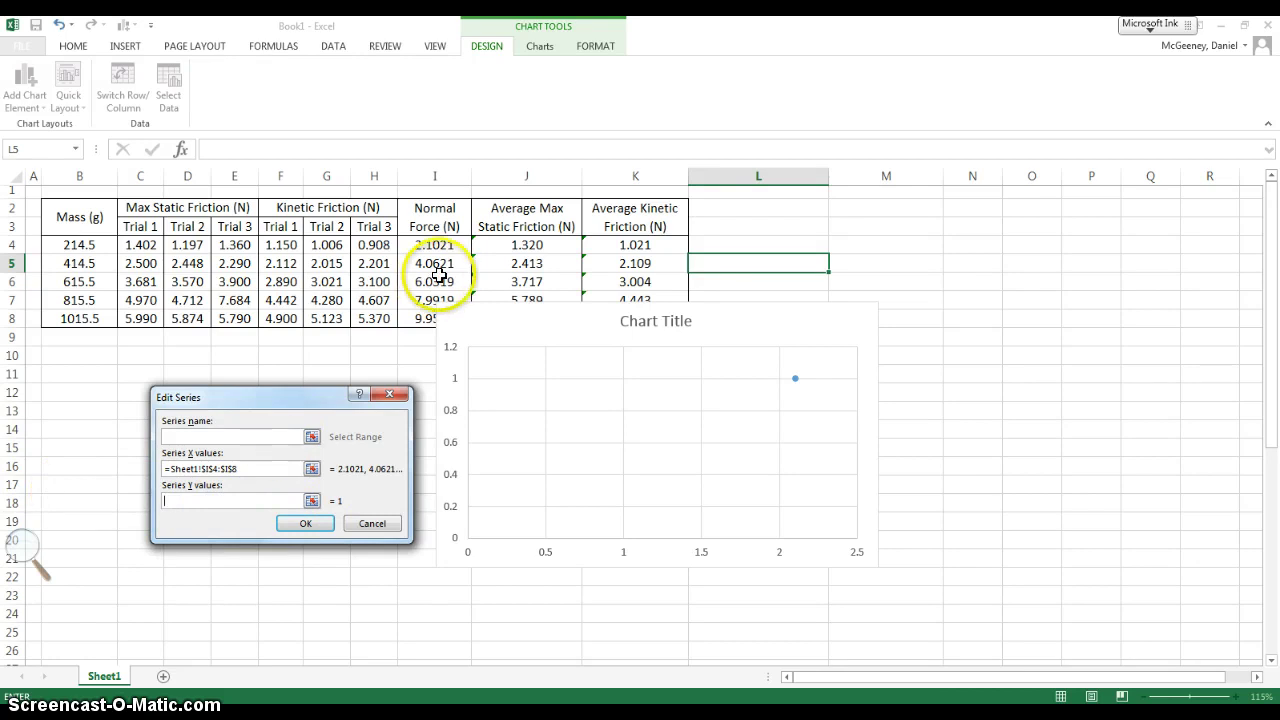
{"action": "left_click_drag", "start_coordinate": [555, 243], "coordinate": [553, 265]}
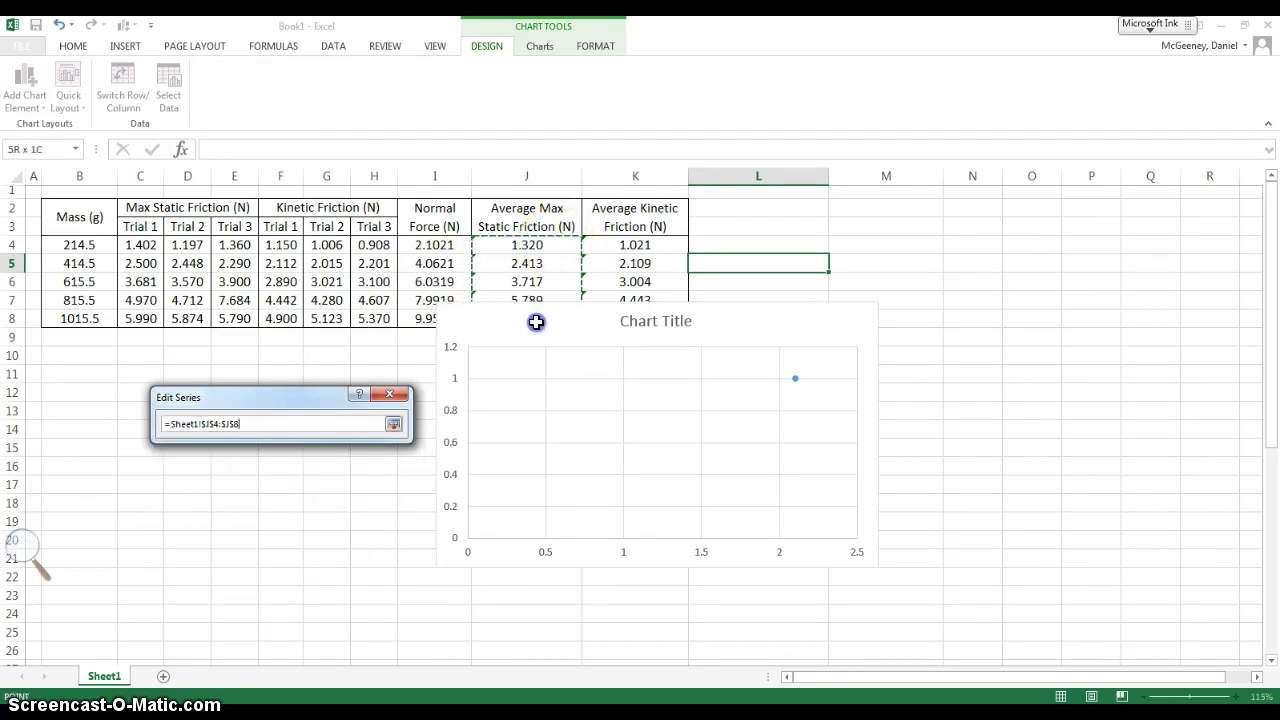
{"action": "left_click_drag", "start_coordinate": [535, 325], "coordinate": [534, 323]}
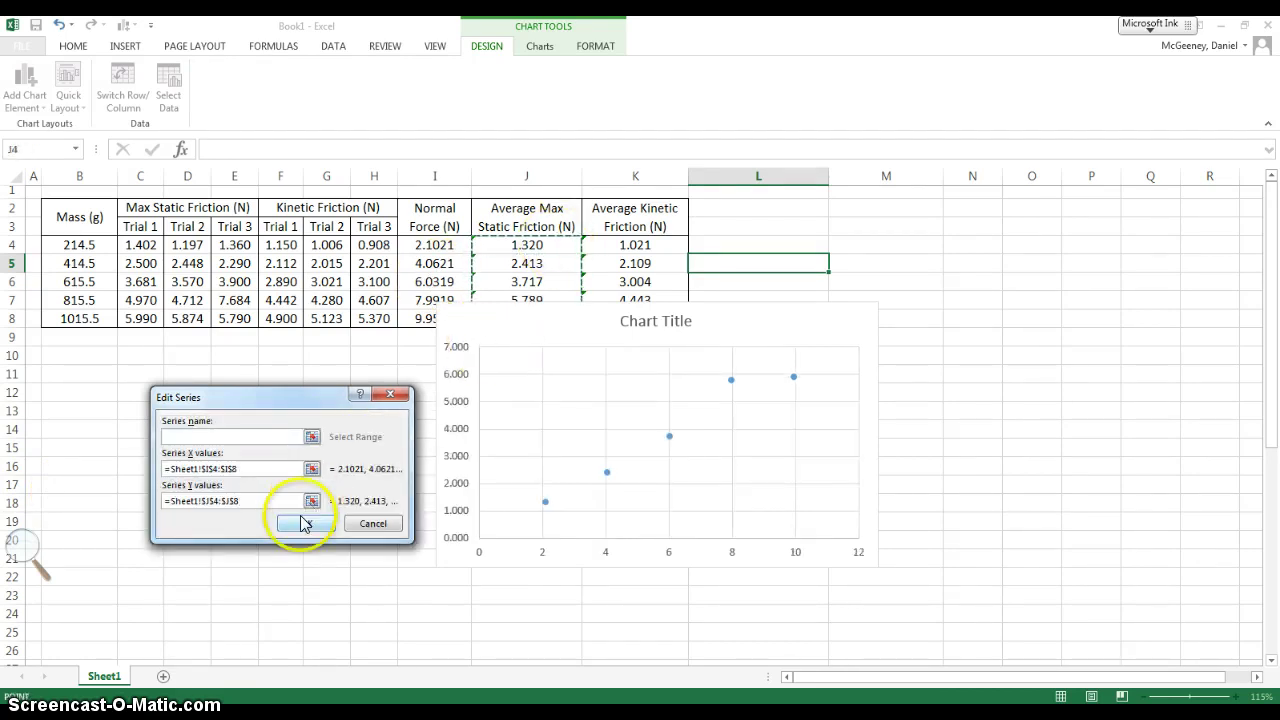
{"action": "left_click_drag", "start_coordinate": [514, 249], "coordinate": [503, 321]}
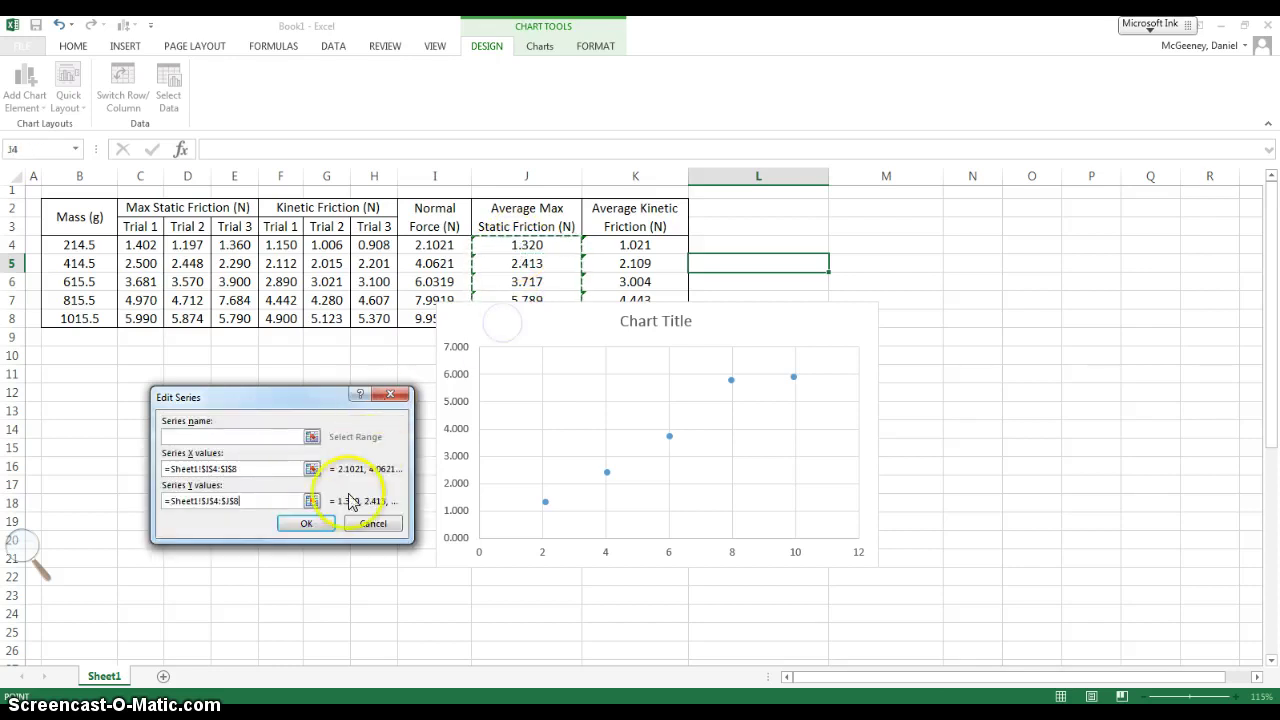
{"action": "left_click", "coordinate": [320, 516]}
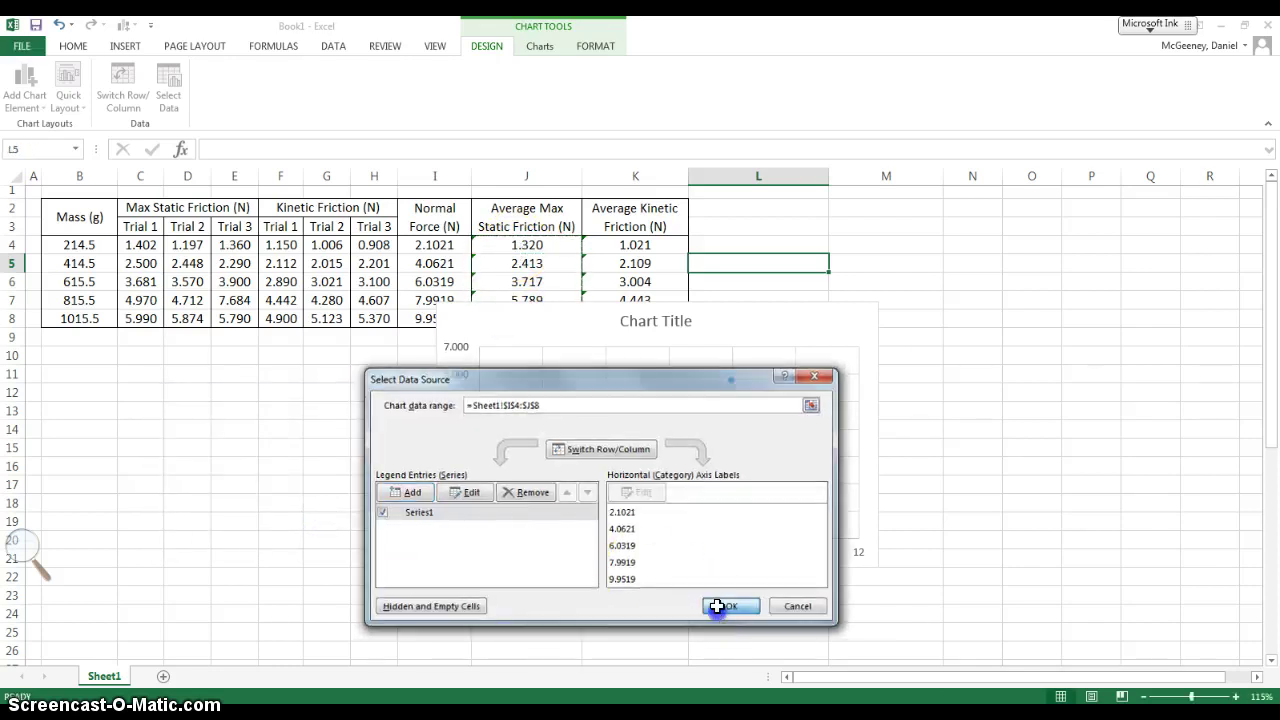
- Move the chart below the data table and replace its title with "Static Friction"
{"action": "left_click_drag", "start_coordinate": [543, 317], "coordinate": [267, 383]}
{"action": "left_click", "coordinate": [378, 388]}
{"action": "triple_click", "coordinate": [392, 390]}
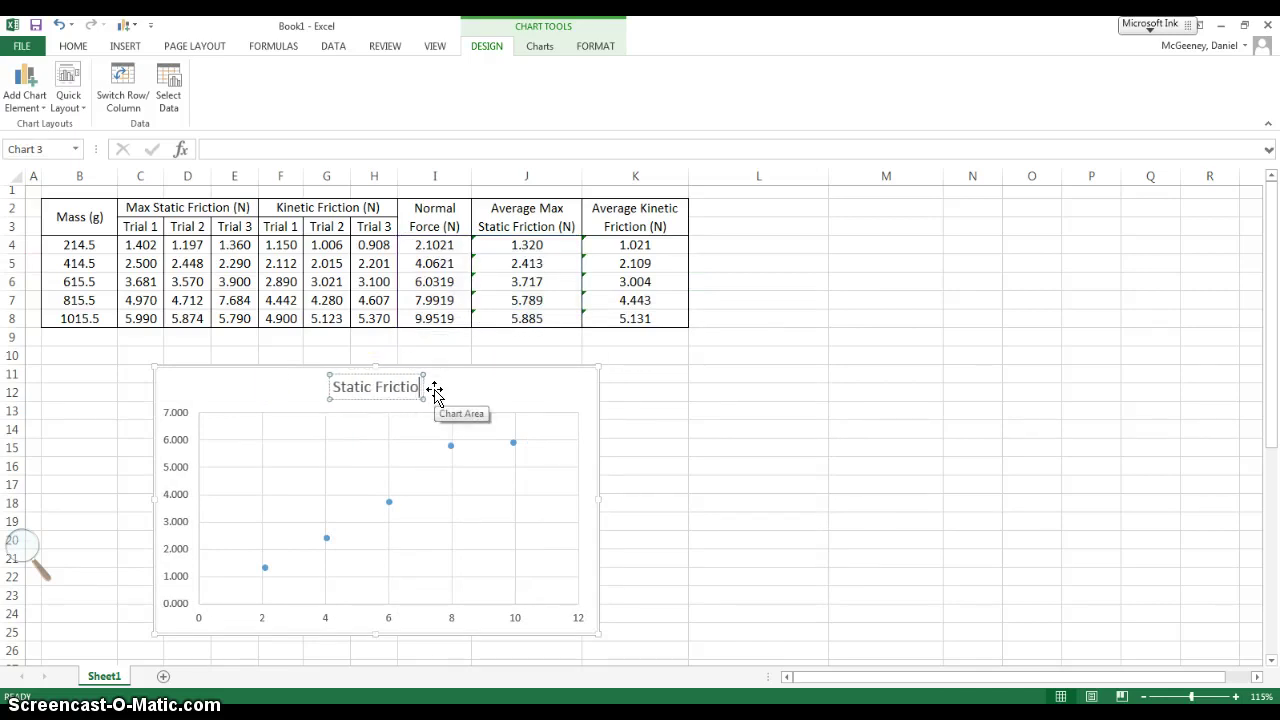
{"action": "left_click", "coordinate": [460, 389]}
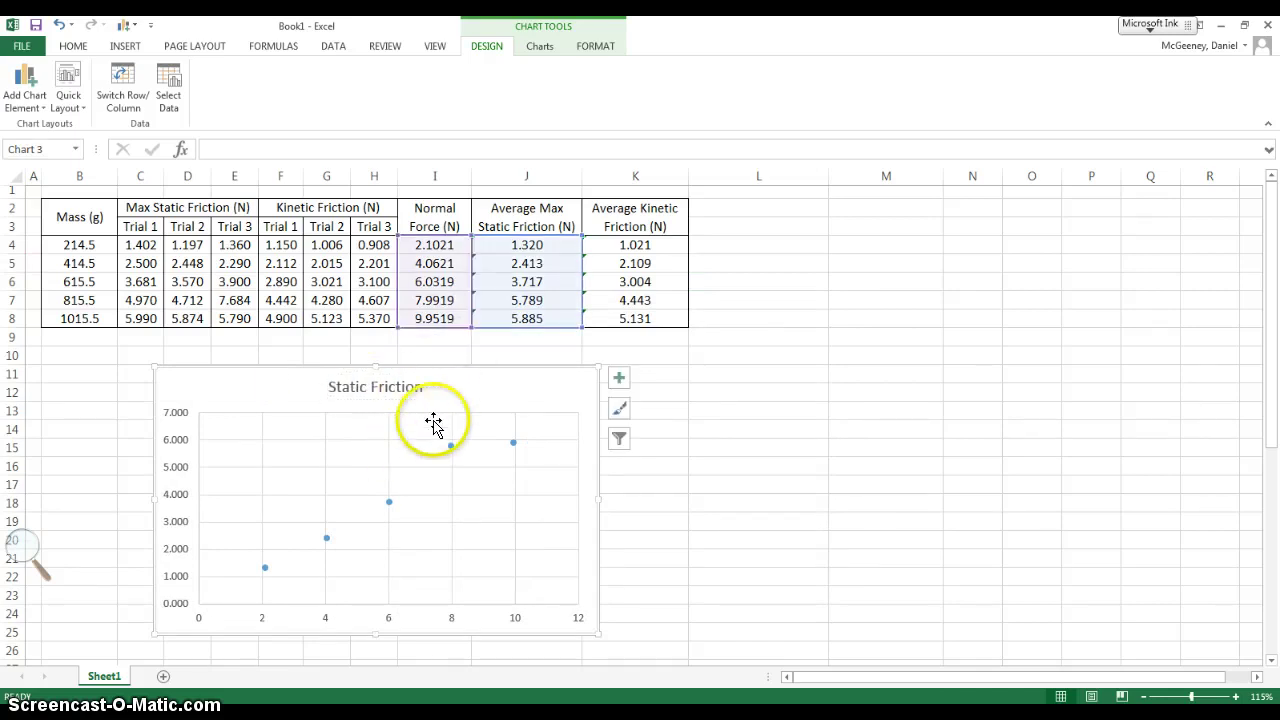
- Extend the chart title to read "Coefficient of Static Friction Analysis"
{"action": "left_click", "coordinate": [395, 388]}
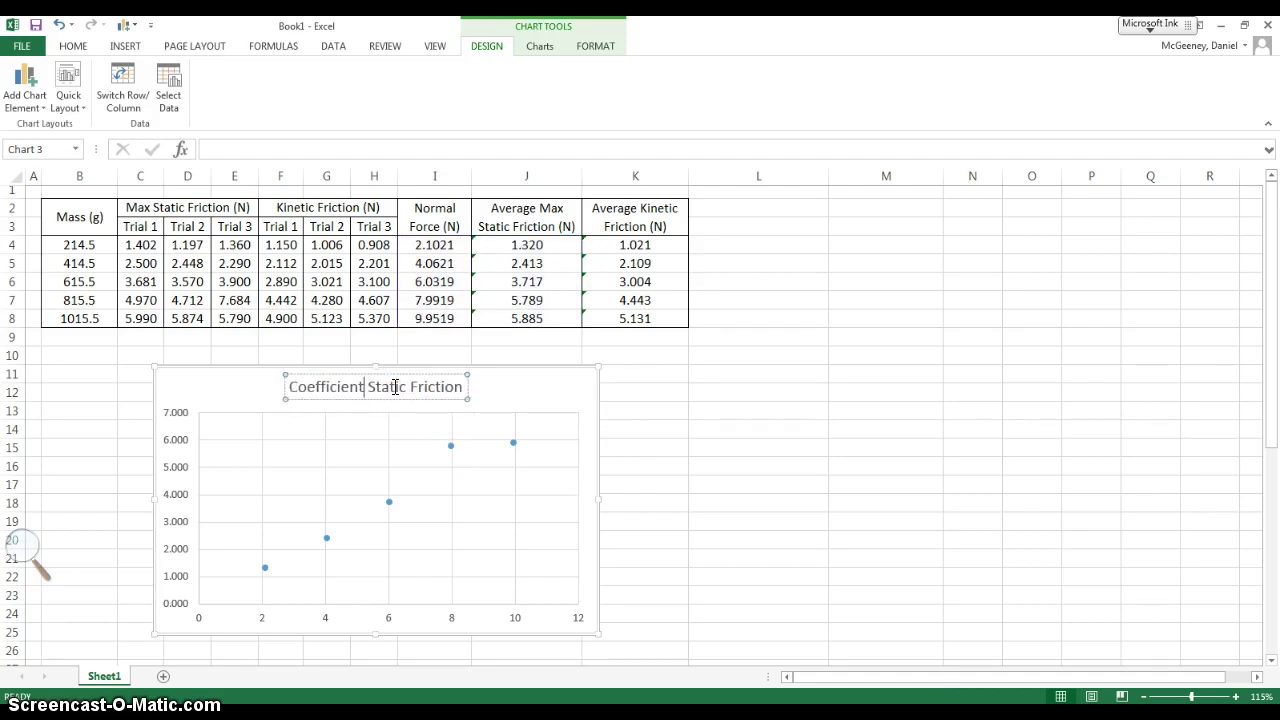
{"action": "left_click", "coordinate": [506, 391]}
{"action": "left_click", "coordinate": [452, 387]}
{"action": "type", "text": "Analysis"}
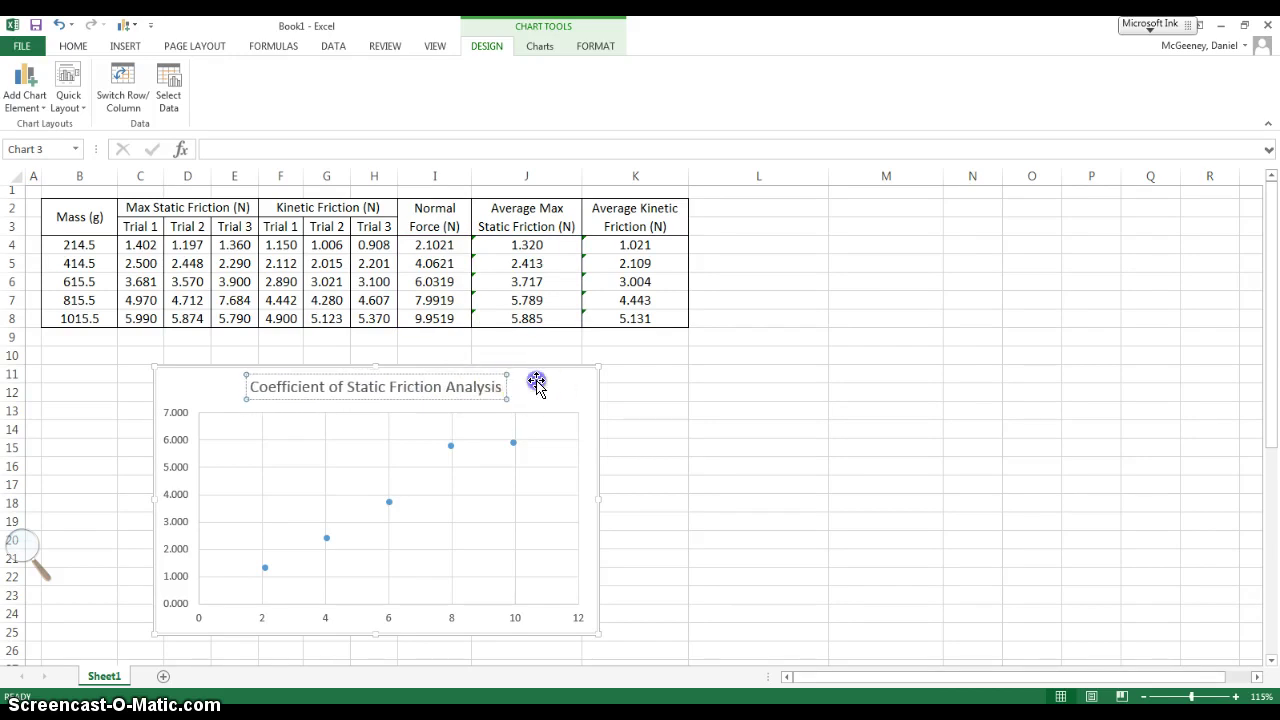
{"action": "left_click", "coordinate": [516, 383]}
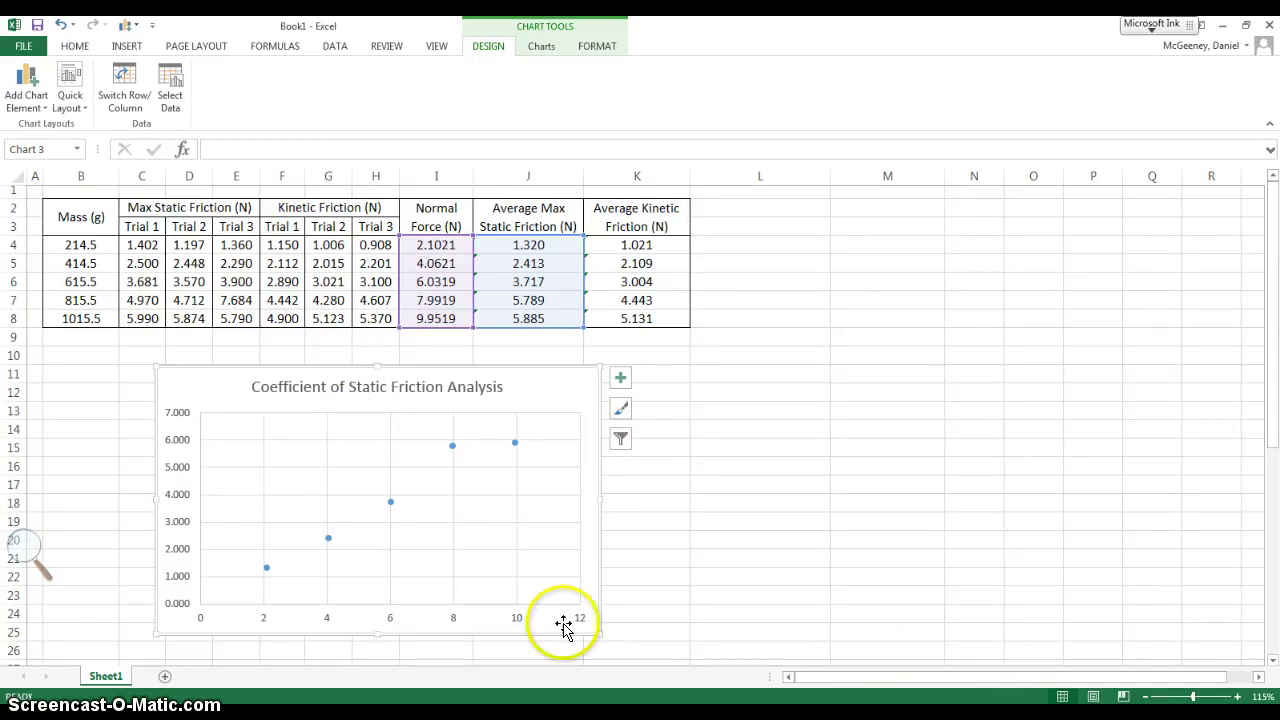
- Add axis titles to both axes of the static friction chart
{"action": "left_click", "coordinate": [487, 388]}
{"action": "left_click", "coordinate": [539, 379]}
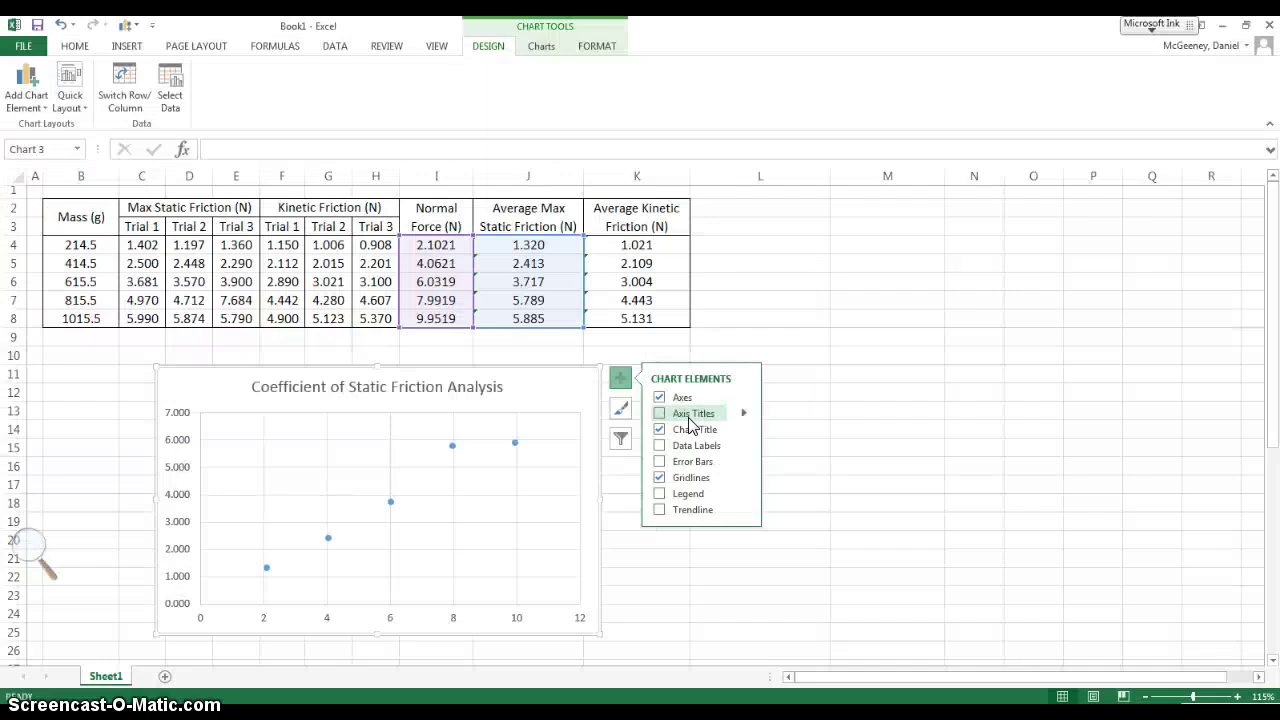
{"action": "left_click", "coordinate": [643, 411]}
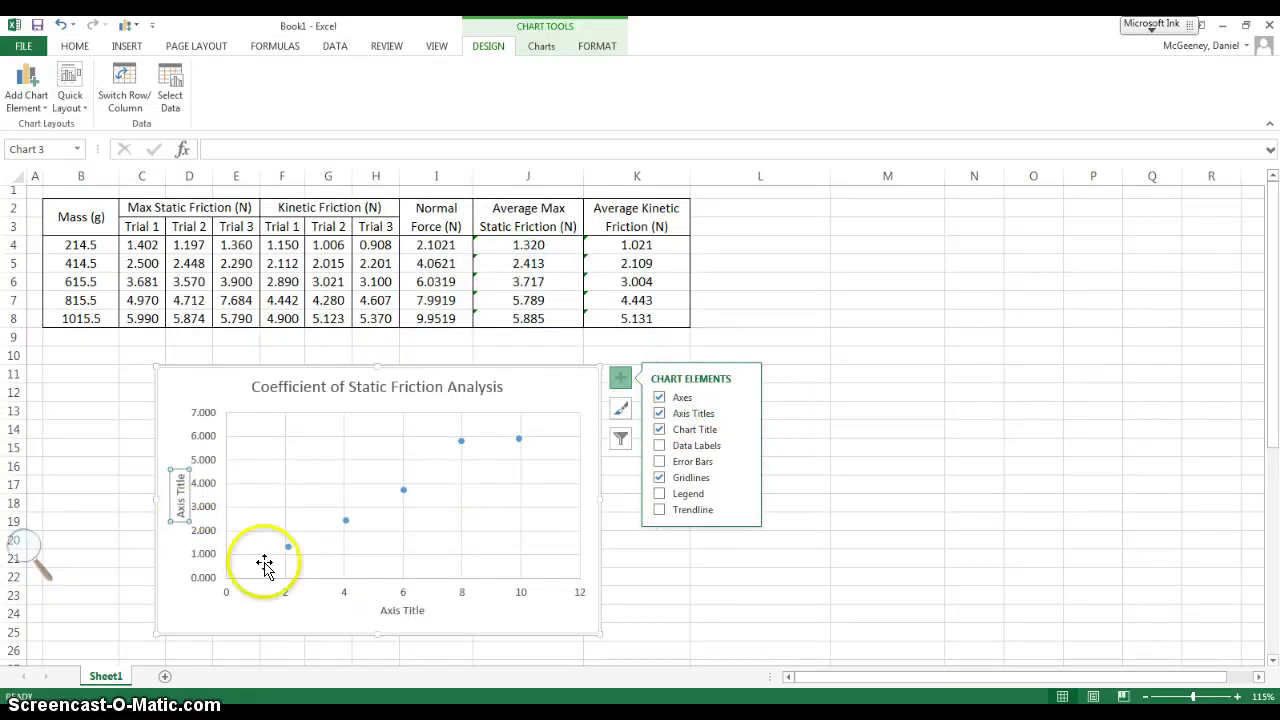
- Replace the horizontal axis title text with "FN (N)"
{"action": "left_click", "coordinate": [411, 612]}
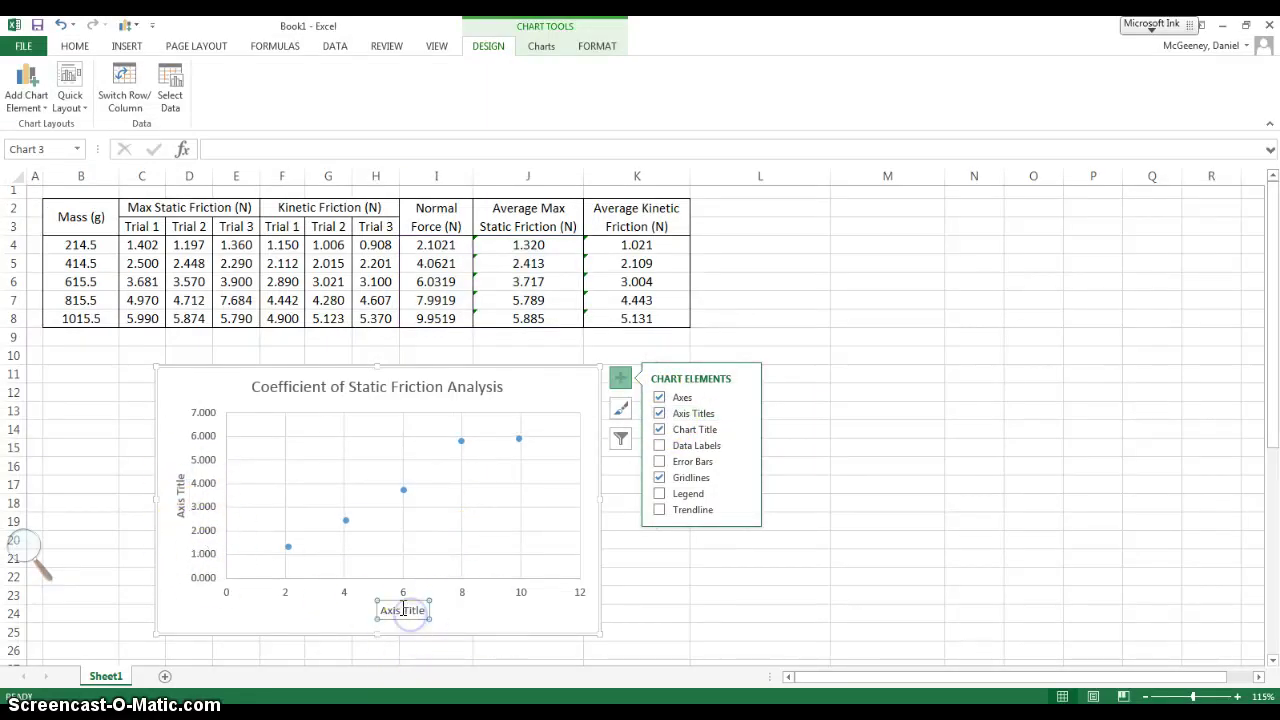
{"action": "left_click", "coordinate": [403, 609]}
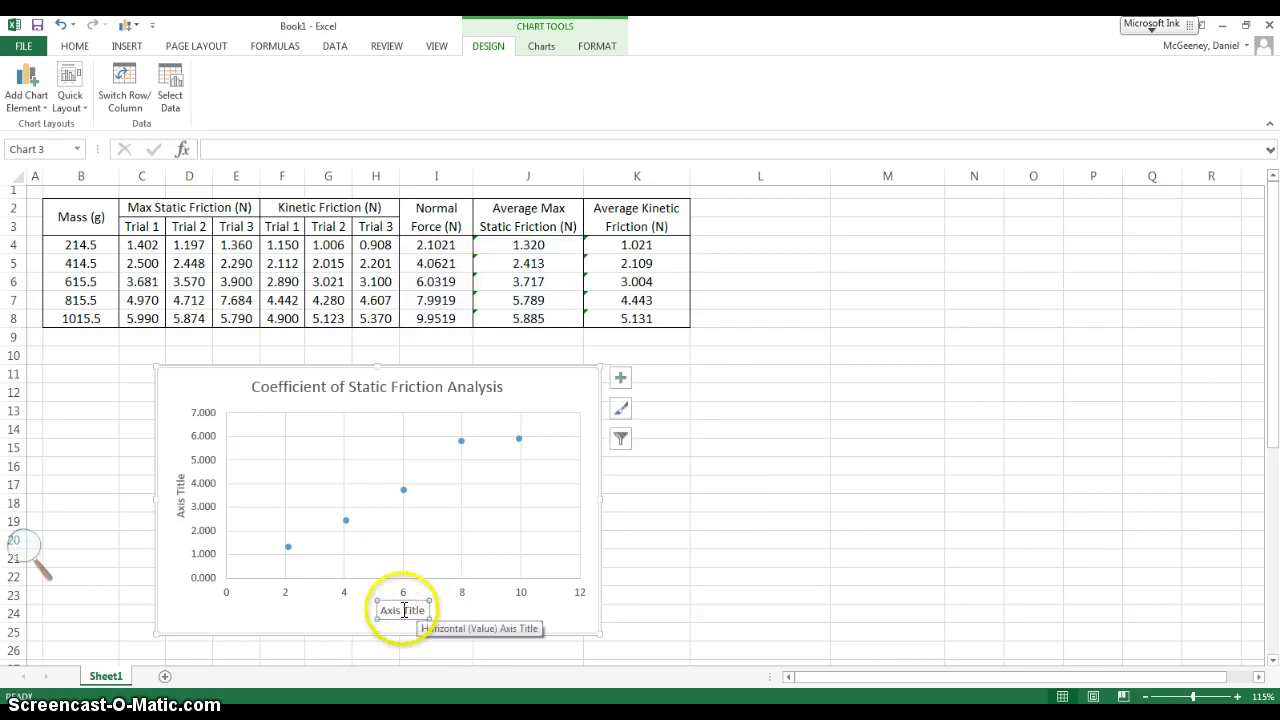
{"action": "left_click", "coordinate": [402, 610]}
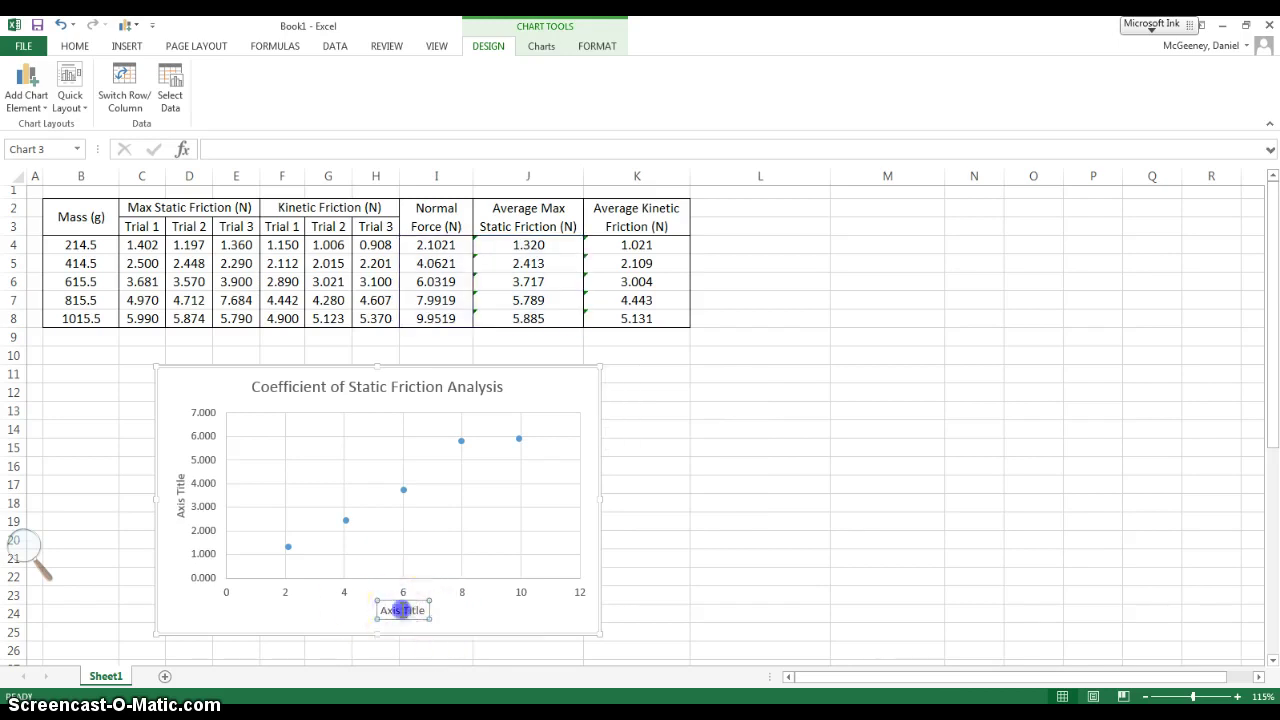
{"action": "double_click", "coordinate": [398, 610]}
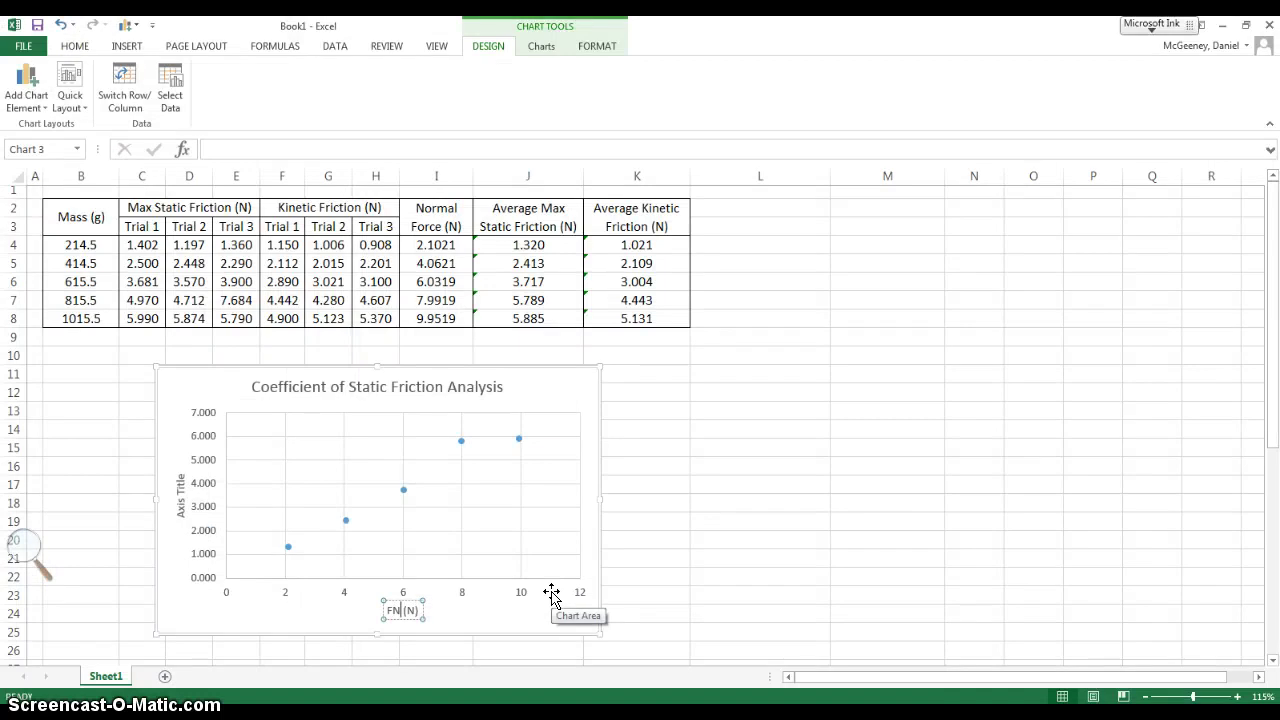
- Format the N after the F in the horizontal axis title as subscript
{"action": "key", "text": "shift+Left"}
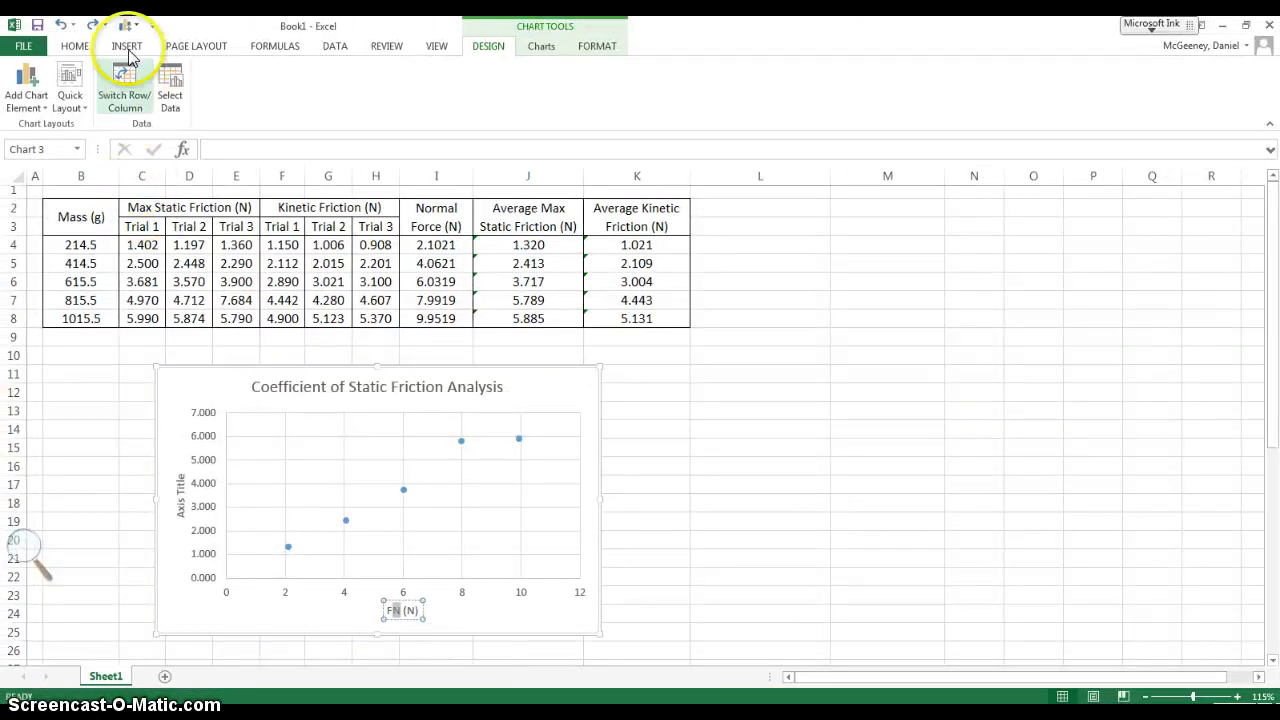
{"action": "left_click", "coordinate": [85, 50]}
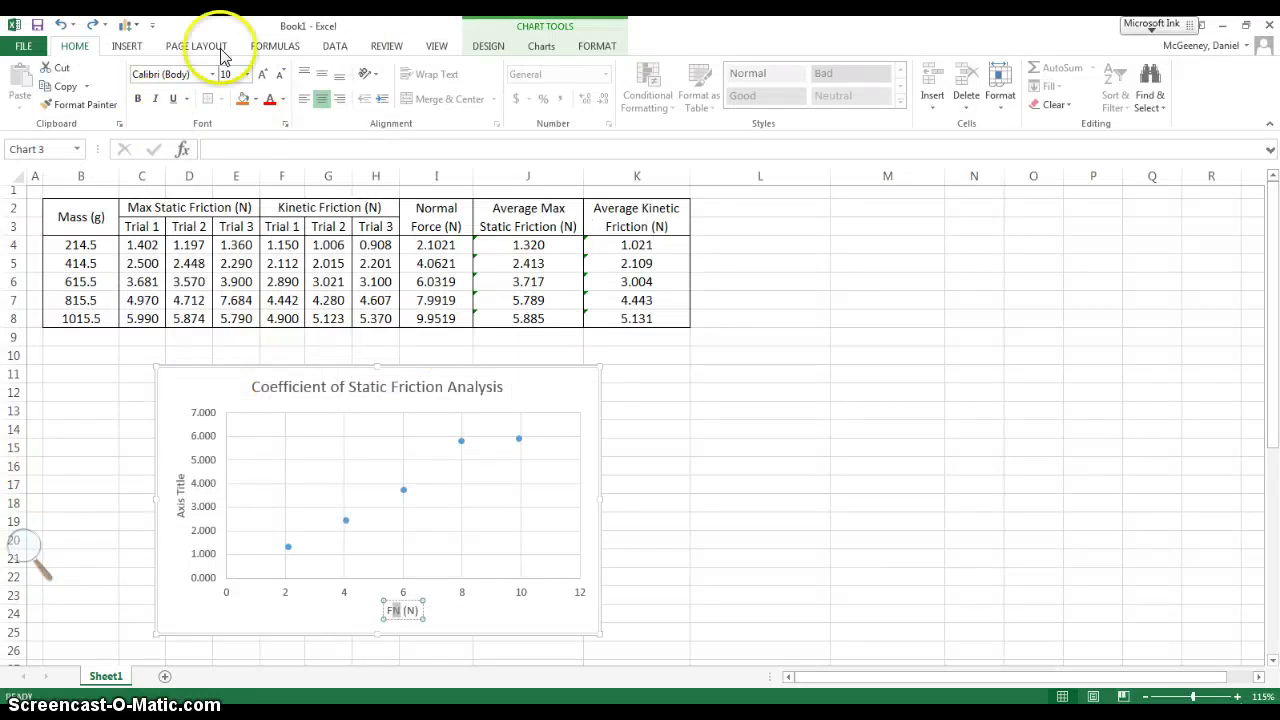
{"action": "left_click", "coordinate": [288, 126]}
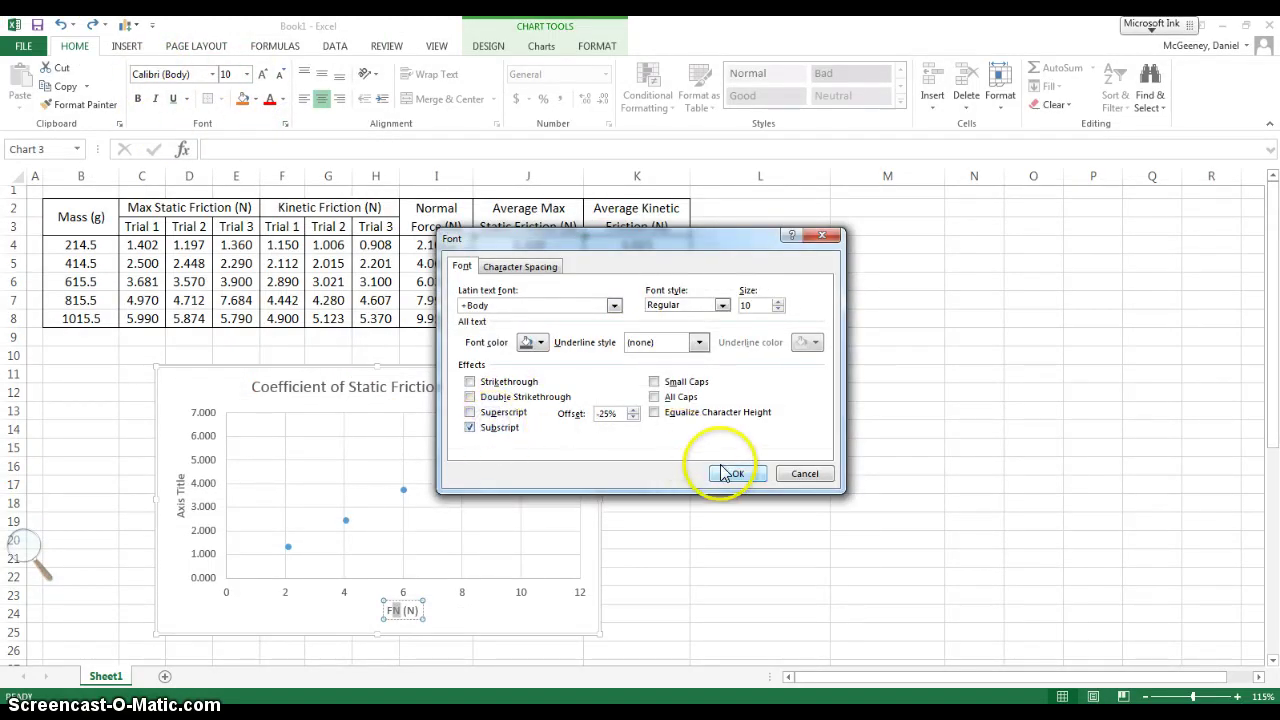
{"action": "left_click", "coordinate": [735, 473]}
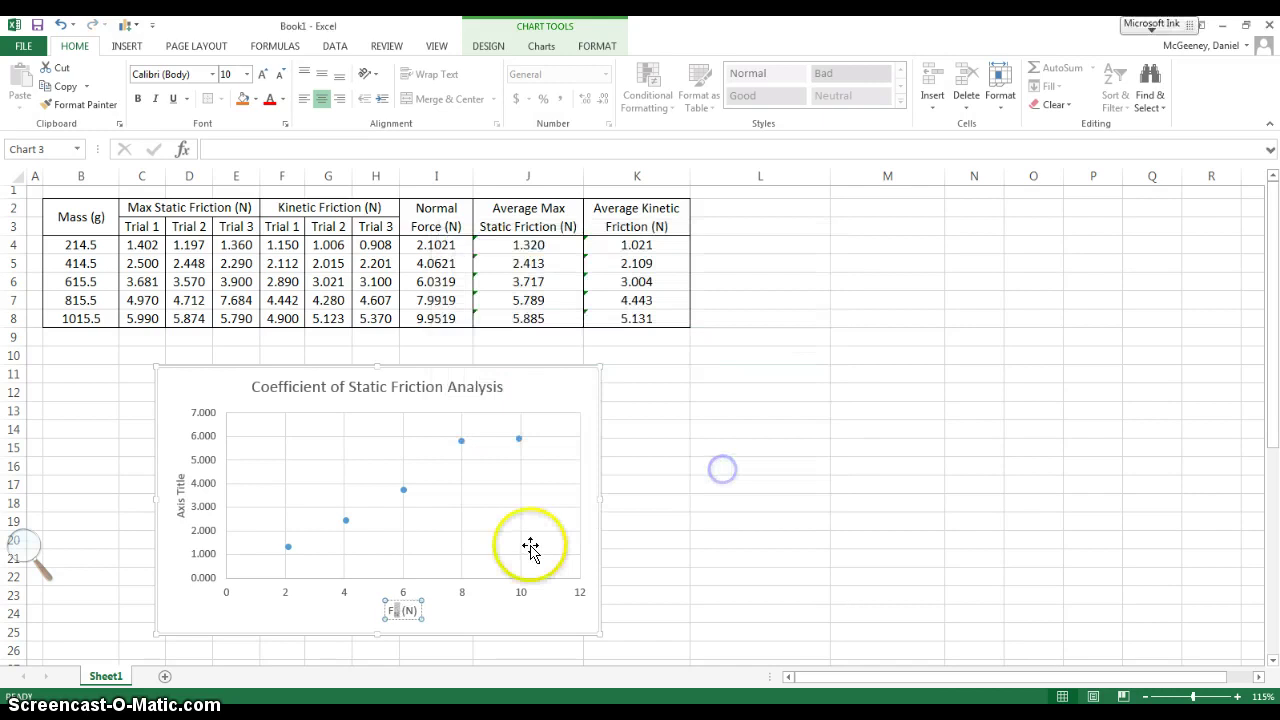
- Italicize the F and its subscript N in the horizontal axis title
{"action": "left_click", "coordinate": [400, 610]}
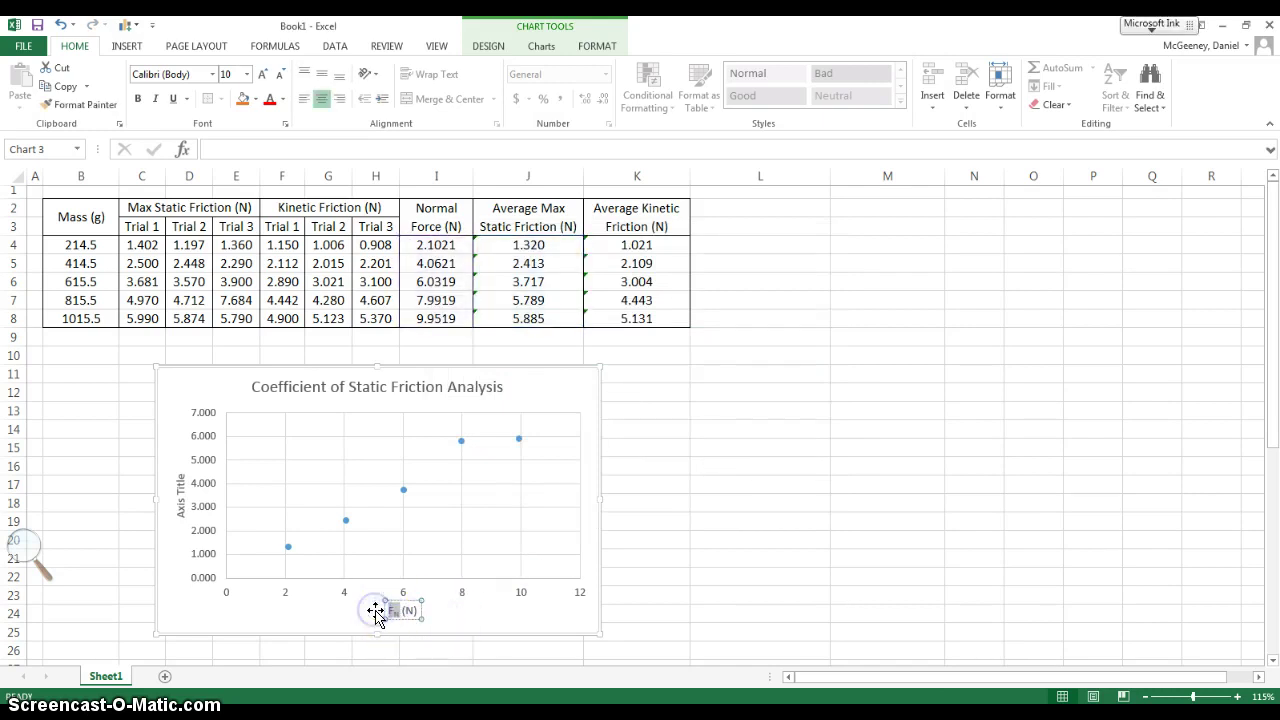
{"action": "left_click", "coordinate": [469, 608]}
{"action": "left_click", "coordinate": [400, 609]}
{"action": "left_click_drag", "start_coordinate": [374, 608], "coordinate": [396, 617]}
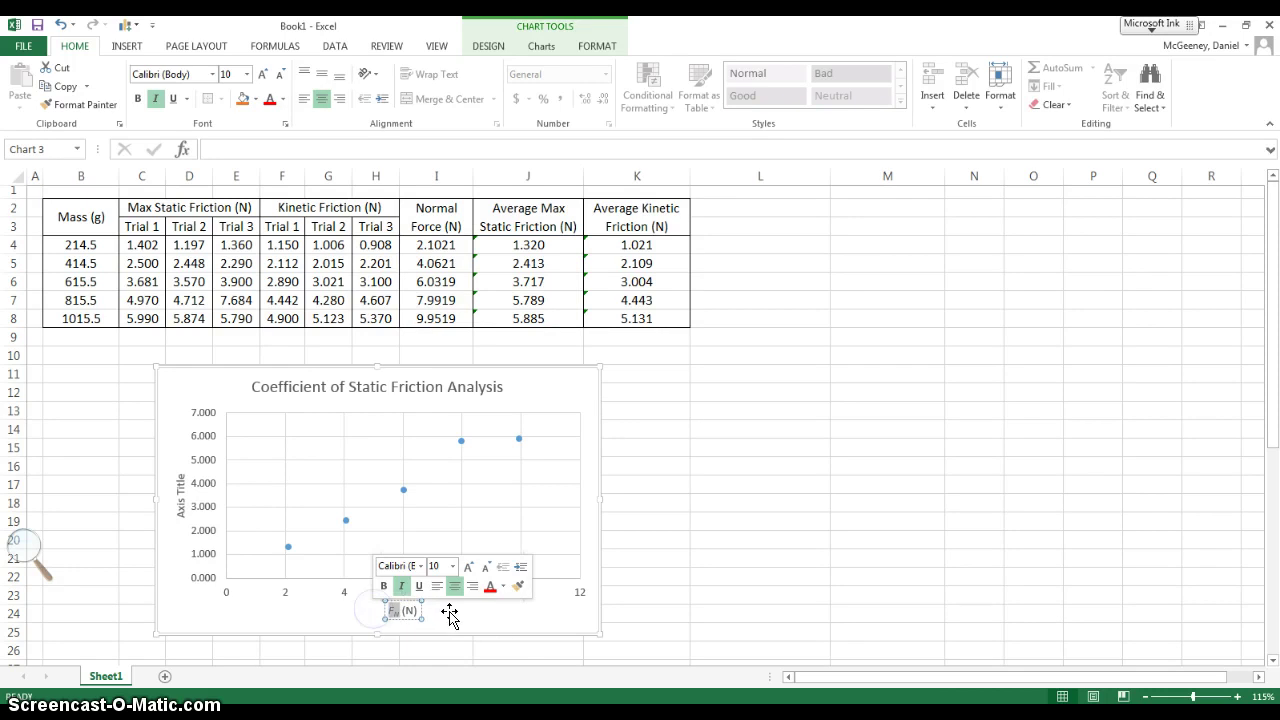
{"action": "left_click", "coordinate": [449, 617]}
{"action": "left_click", "coordinate": [391, 617]}
{"action": "left_click", "coordinate": [411, 612]}
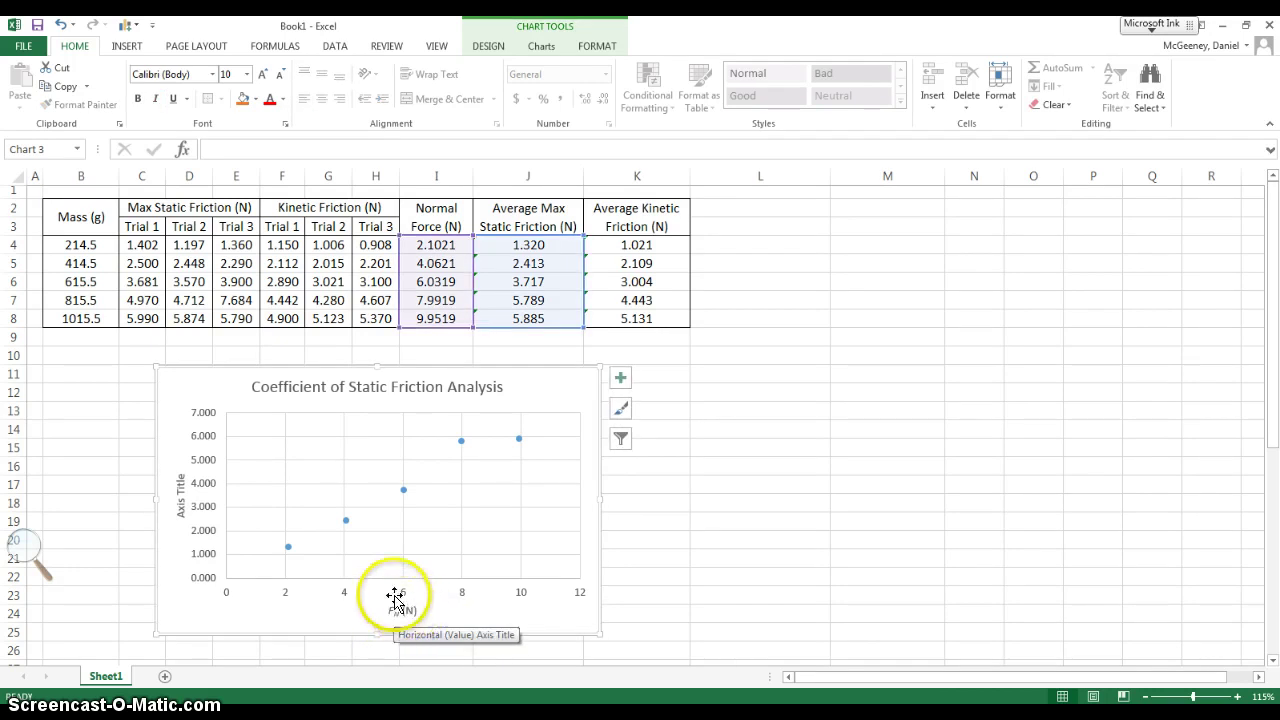
- Copy the formatted horizontal axis title and paste it over the vertical axis title's placeholder text
{"action": "left_click", "coordinate": [406, 612]}
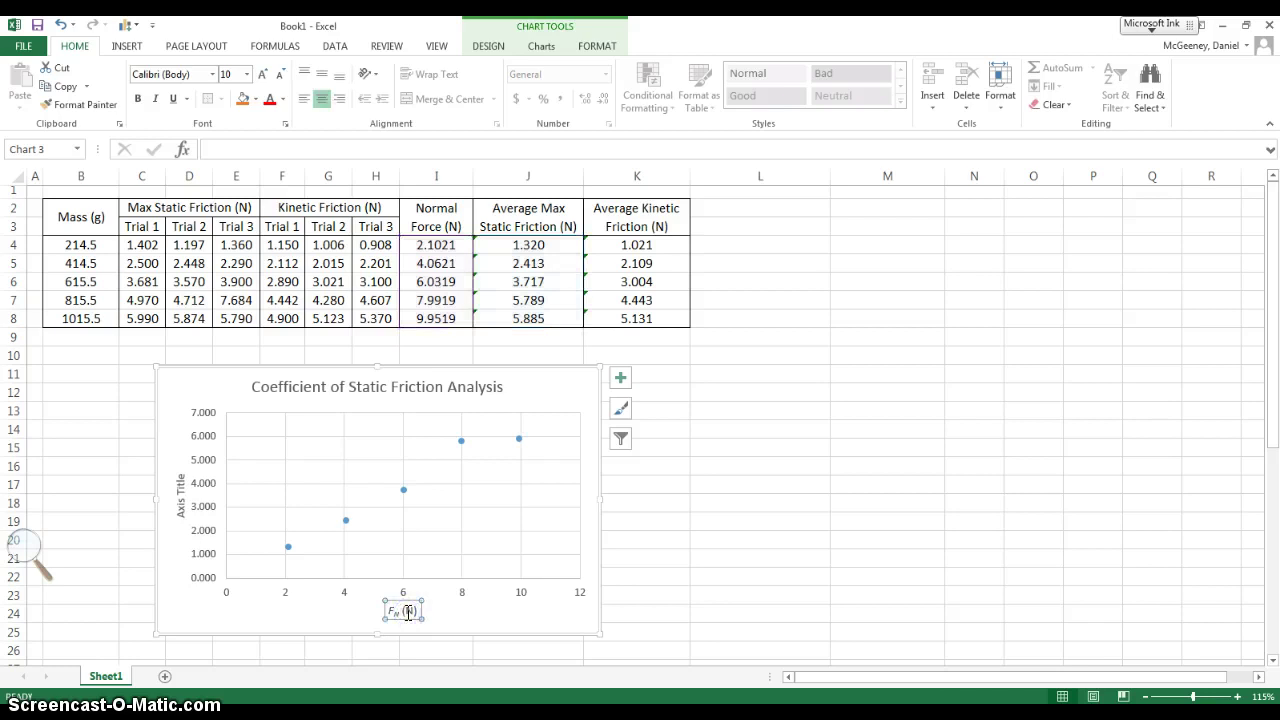
{"action": "triple_click", "coordinate": [408, 613]}
{"action": "key", "text": "ctrl+c"}
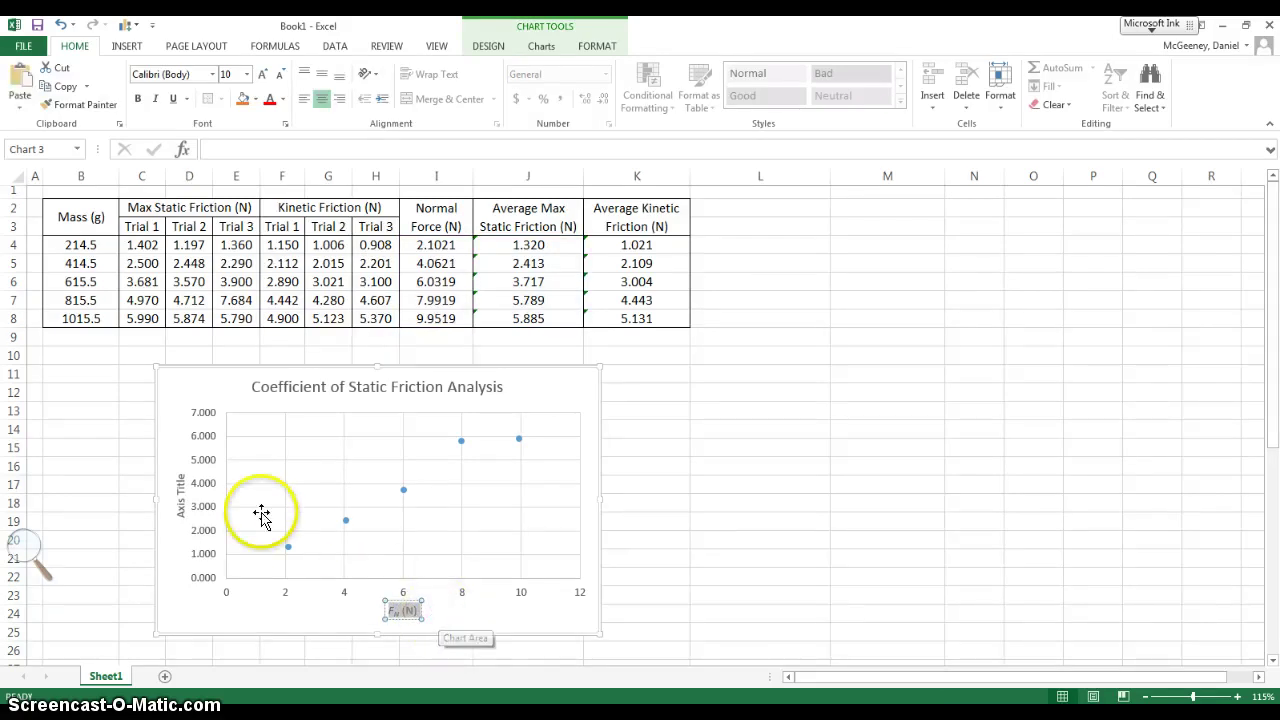
{"action": "left_click", "coordinate": [178, 498]}
{"action": "left_click", "coordinate": [179, 490]}
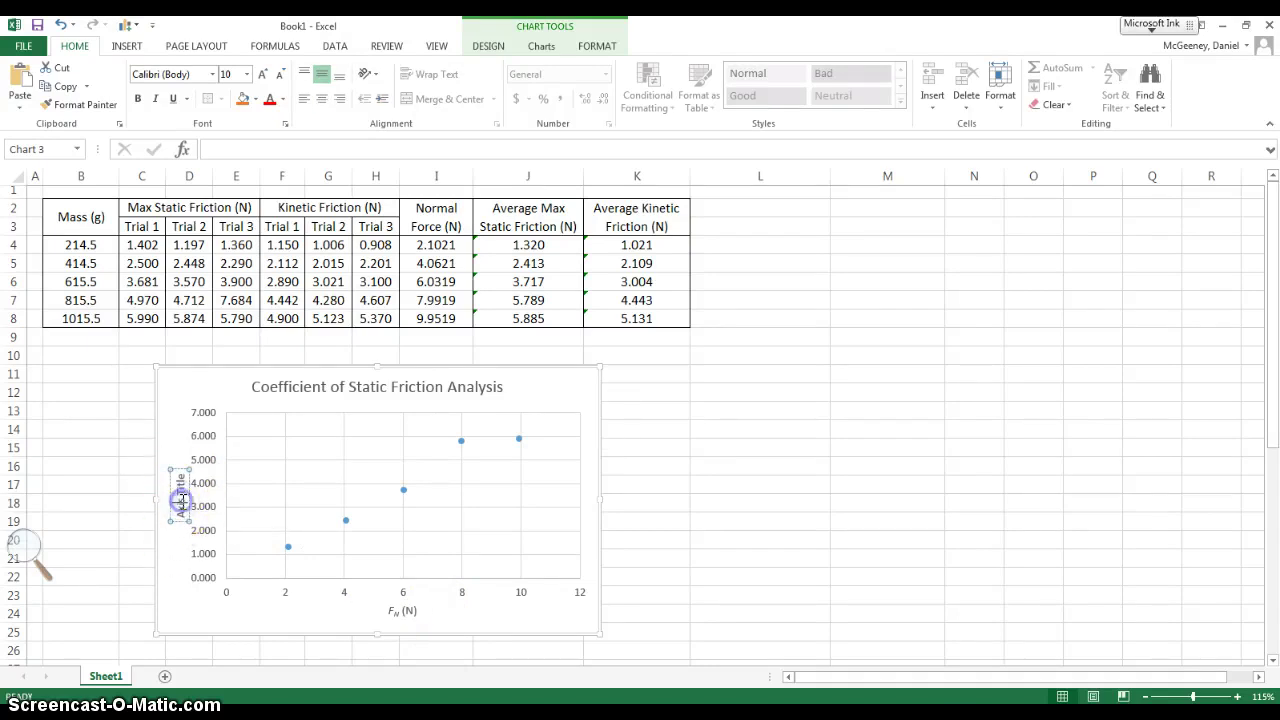
{"action": "triple_click", "coordinate": [180, 500]}
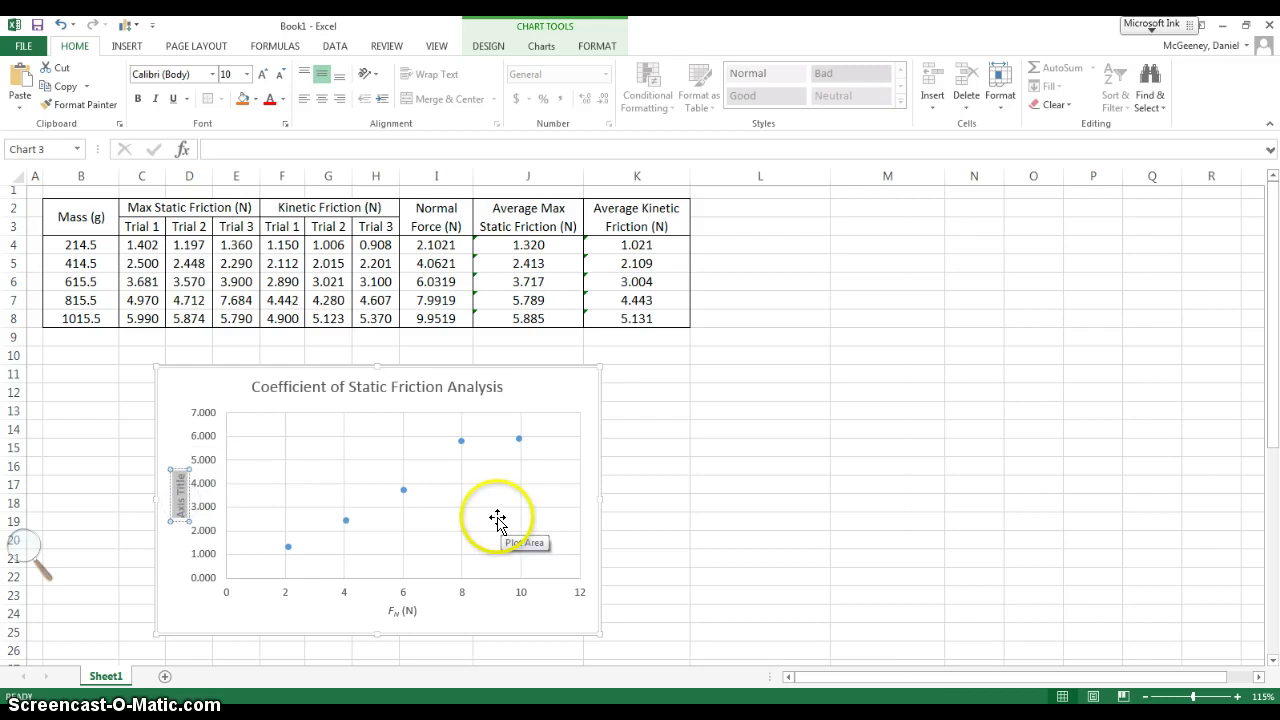
{"action": "key", "text": "ctrl+v"}
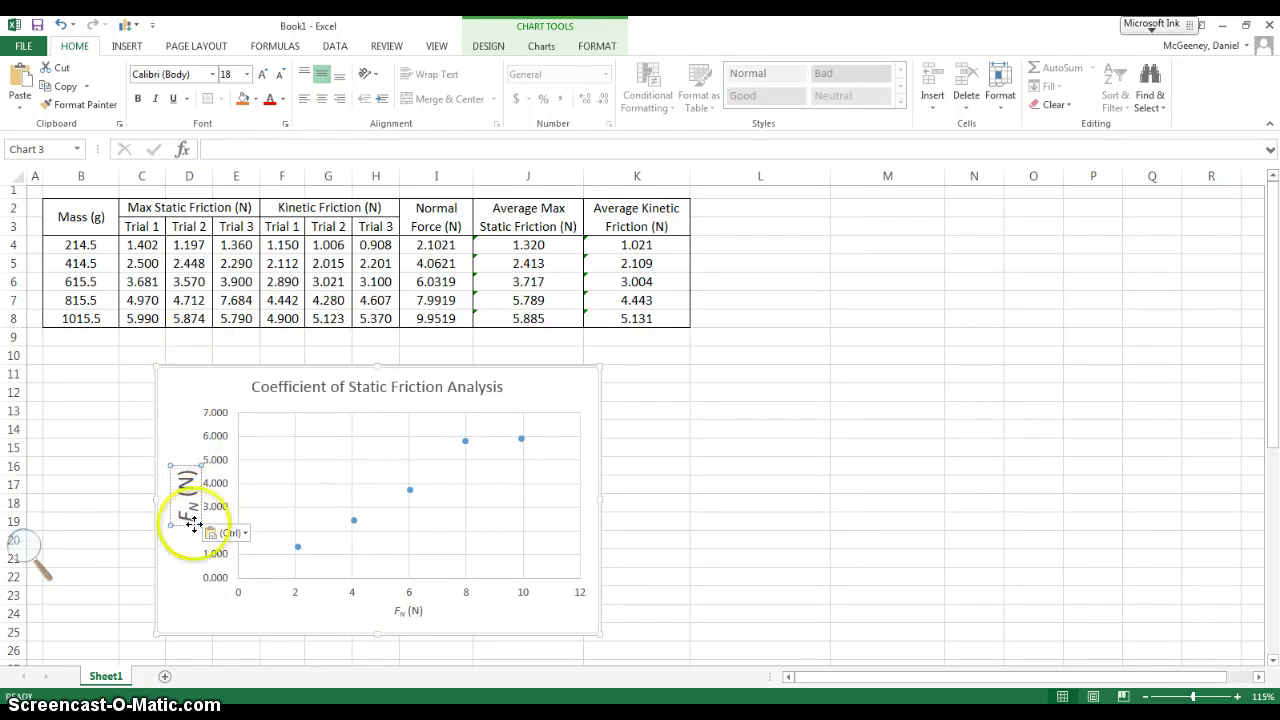
- Set the font size of both the vertical and horizontal axis titles to 14
{"action": "key", "text": "ctrl"}
{"action": "left_click_drag", "start_coordinate": [190, 510], "coordinate": [186, 468]}
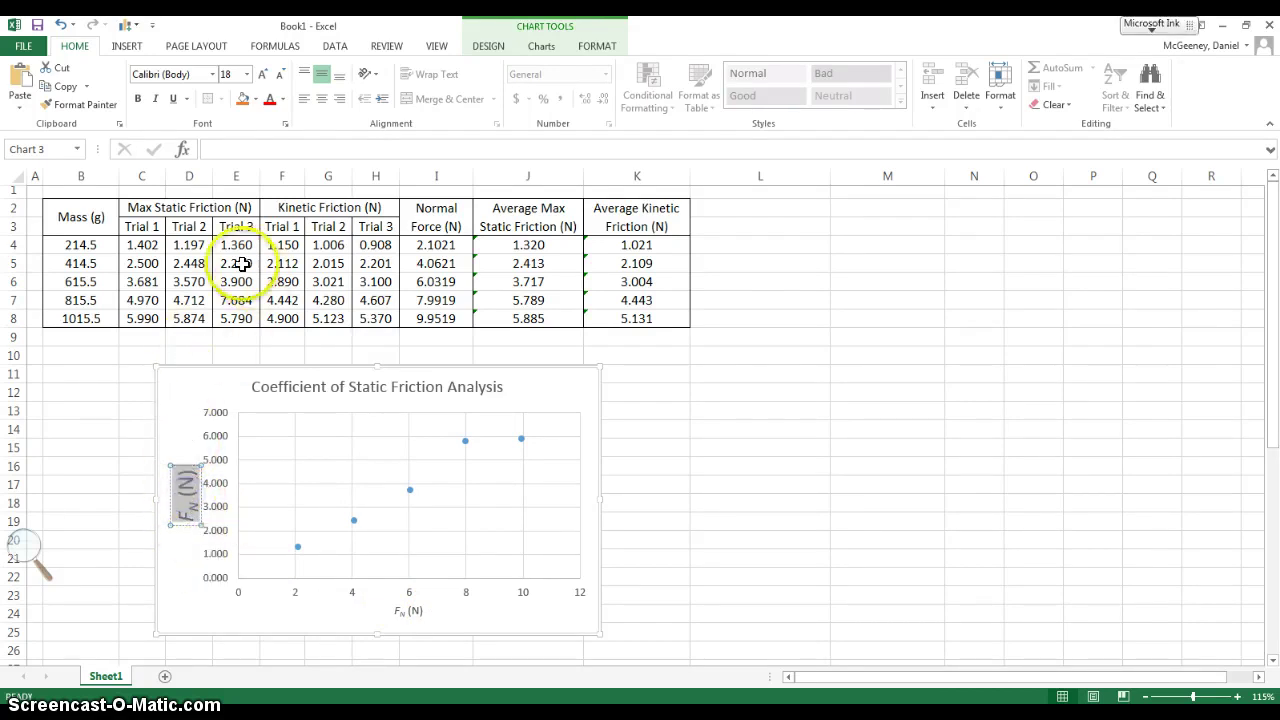
{"action": "left_click", "coordinate": [226, 73]}
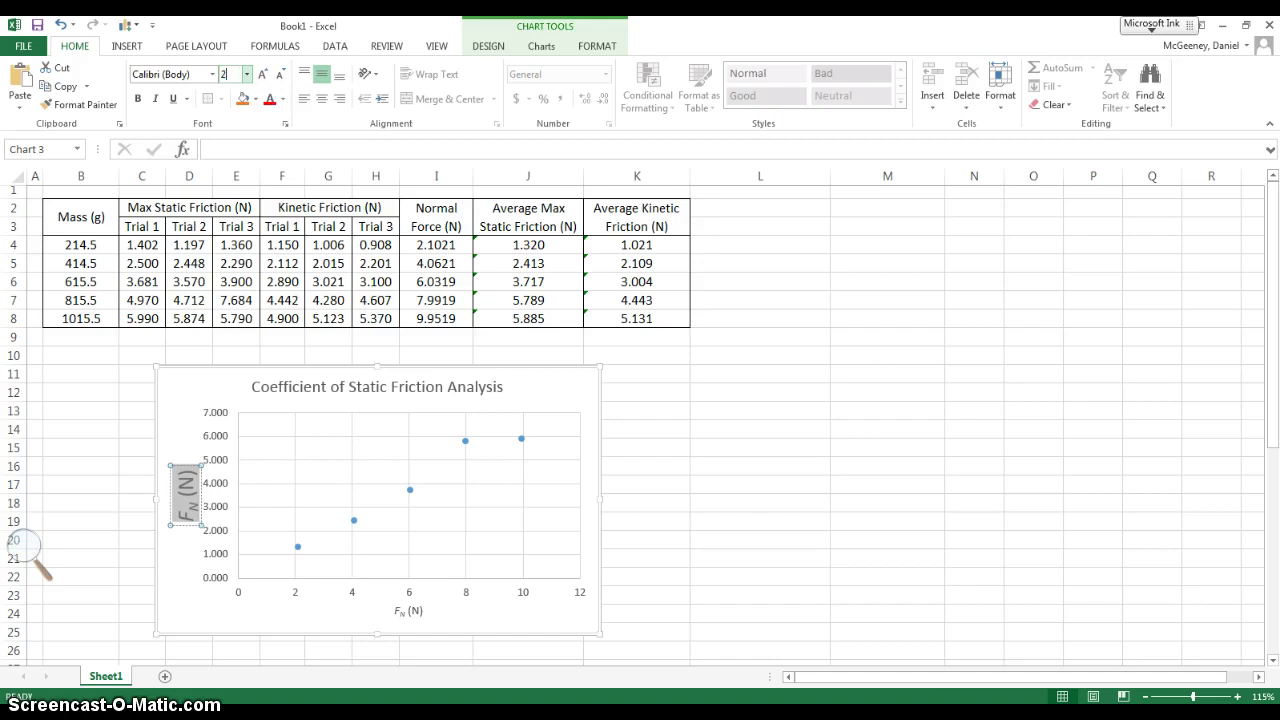
{"action": "left_click", "coordinate": [410, 608]}
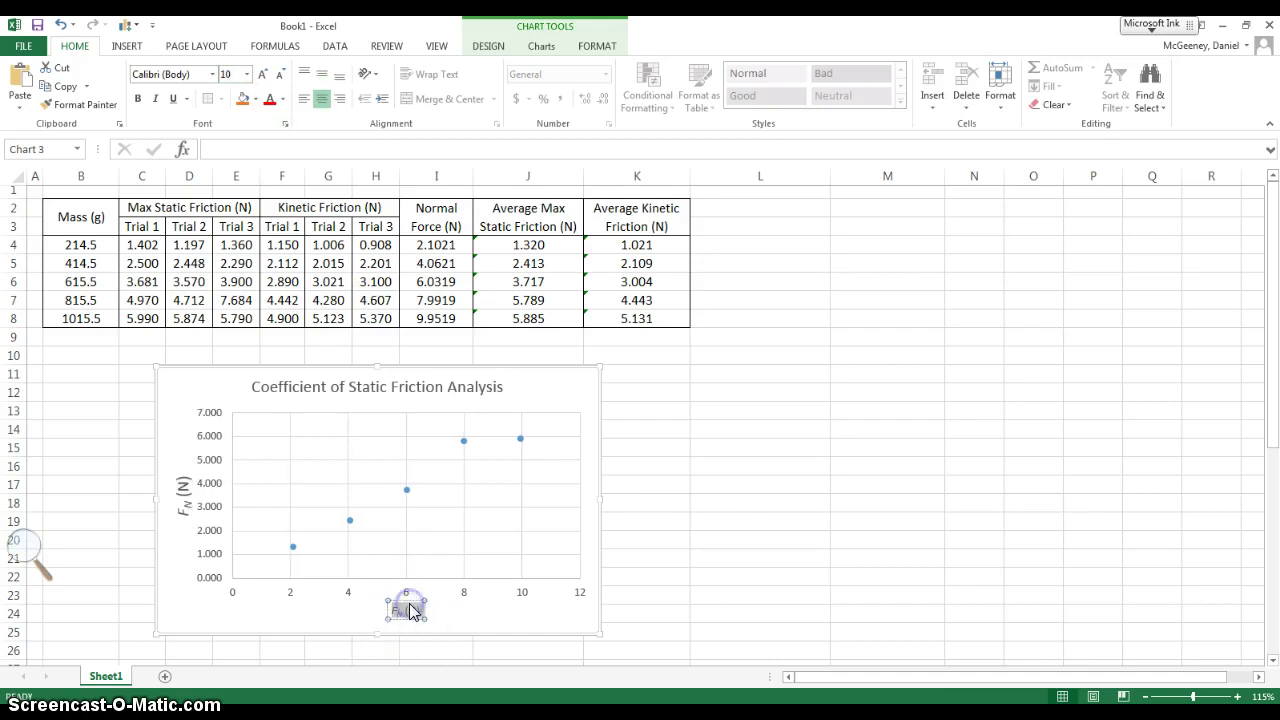
{"action": "left_click", "coordinate": [232, 76]}
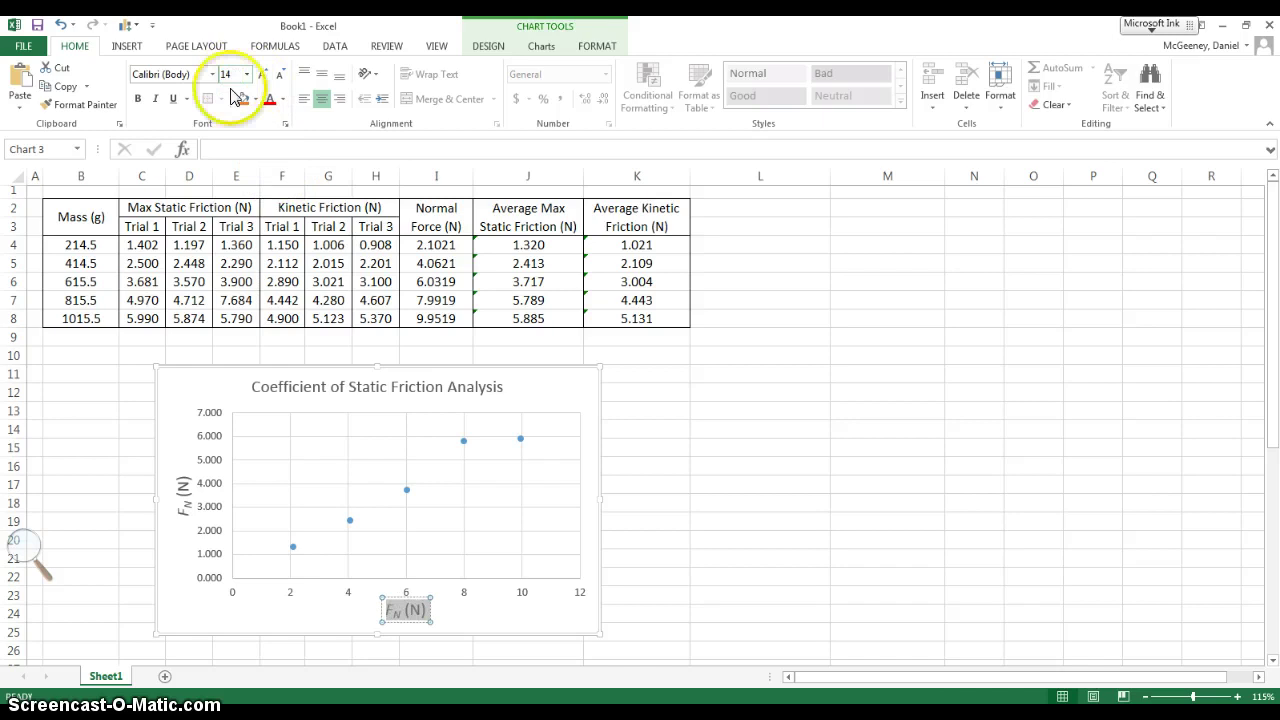
- Replace the subscript N in the vertical axis title with "s,max"
{"action": "left_click", "coordinate": [184, 492]}
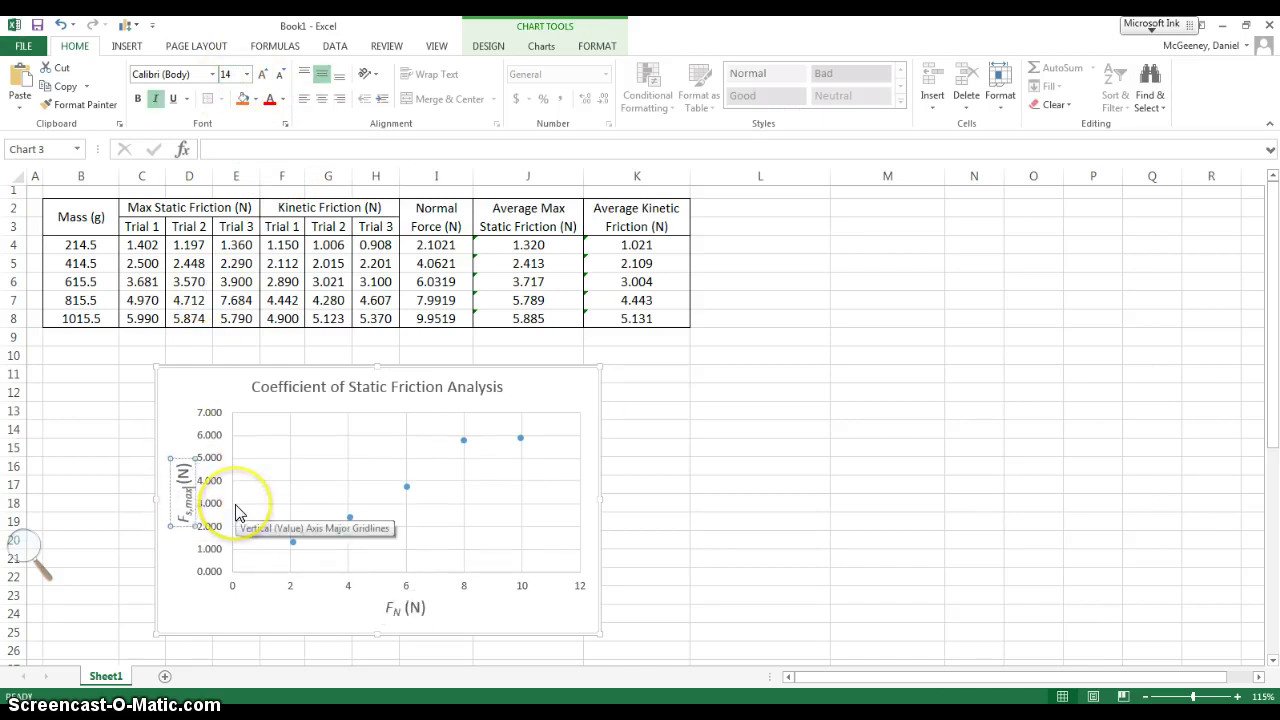
{"action": "left_click", "coordinate": [186, 380]}
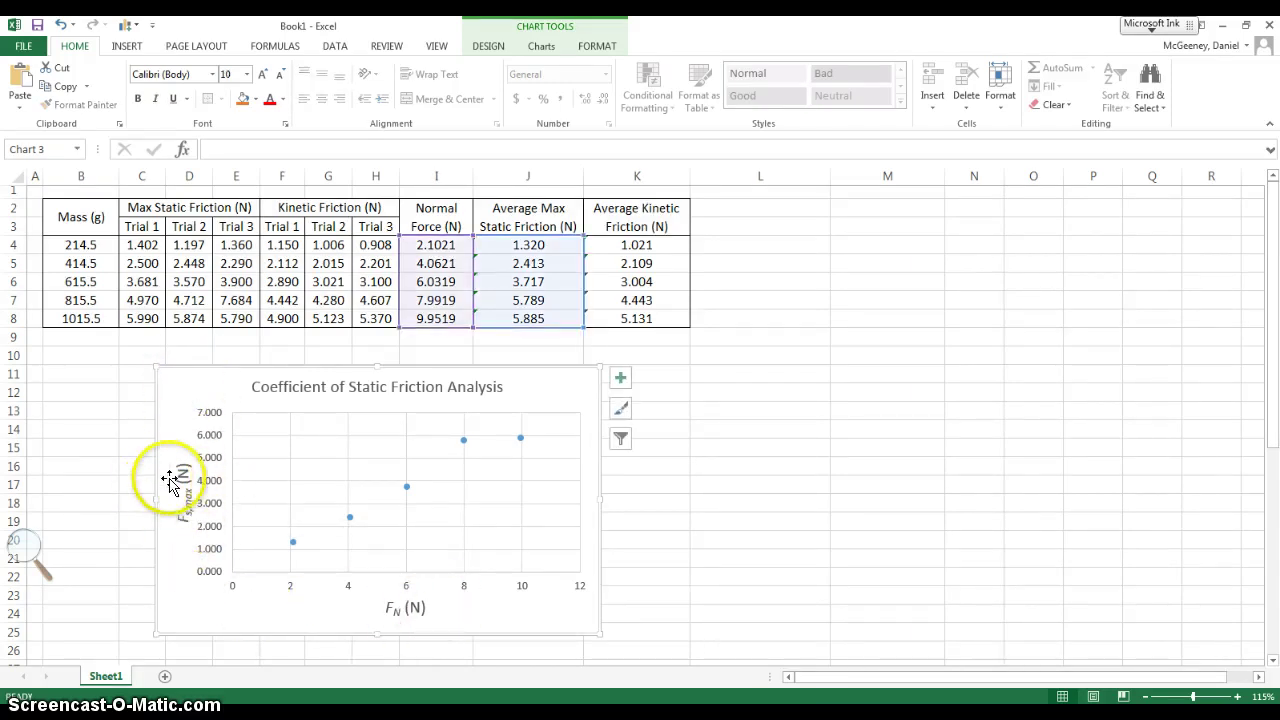
- Move the vertical and horizontal axis titles slightly farther from their axes
{"action": "left_click", "coordinate": [176, 484]}
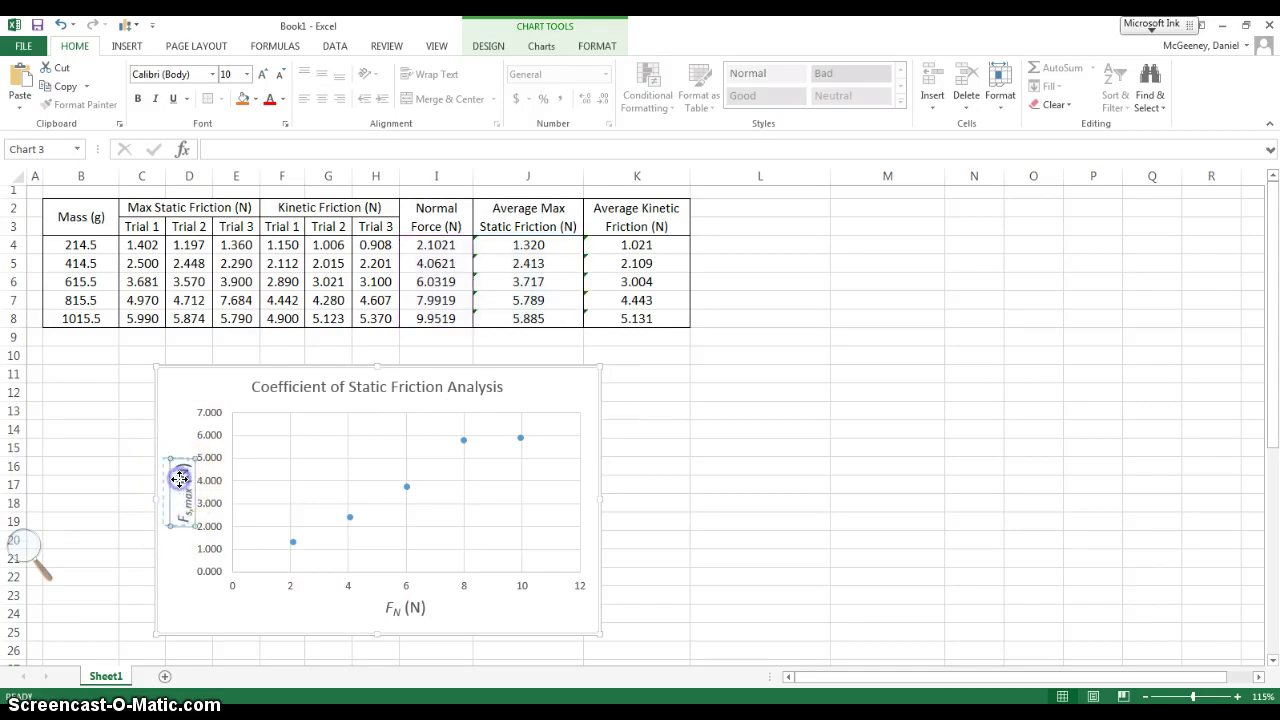
{"action": "left_click", "coordinate": [514, 614]}
{"action": "left_click", "coordinate": [420, 606]}
{"action": "left_click", "coordinate": [463, 613]}
{"action": "left_click", "coordinate": [549, 353]}
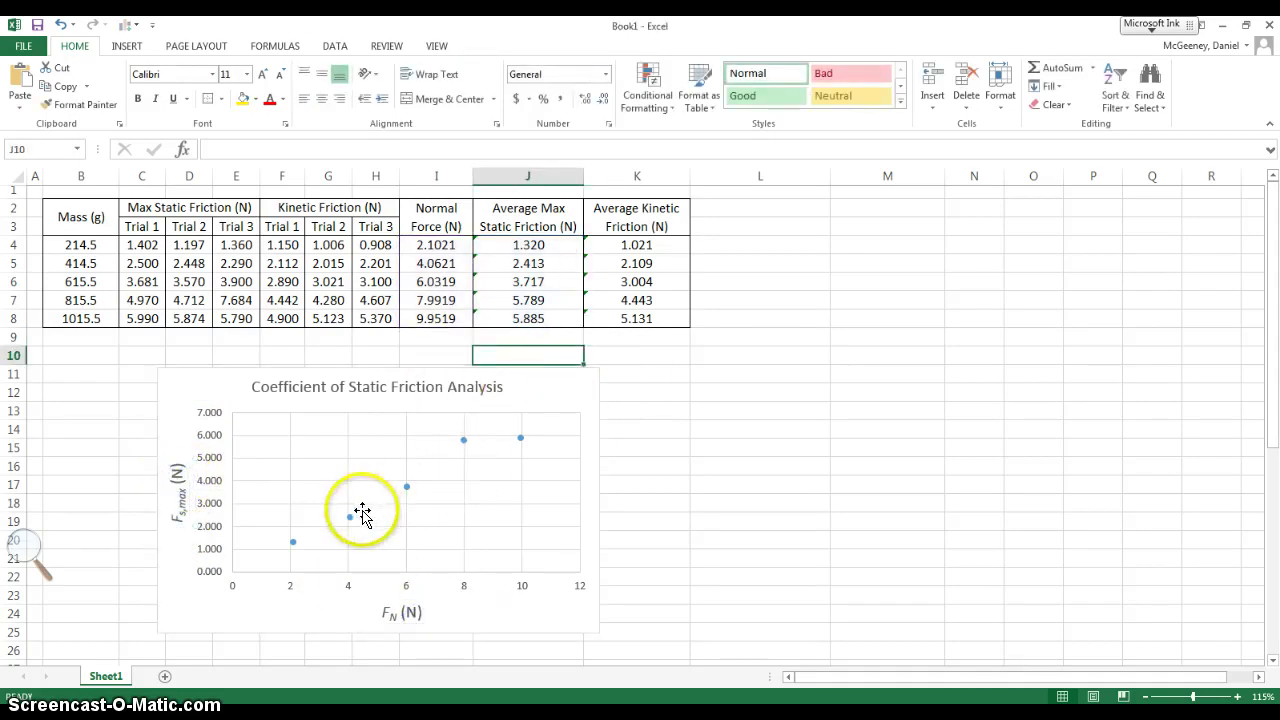
- Add a linear trendline to the static friction data points and display its equation on the chart
{"action": "right_click", "coordinate": [406, 488]}
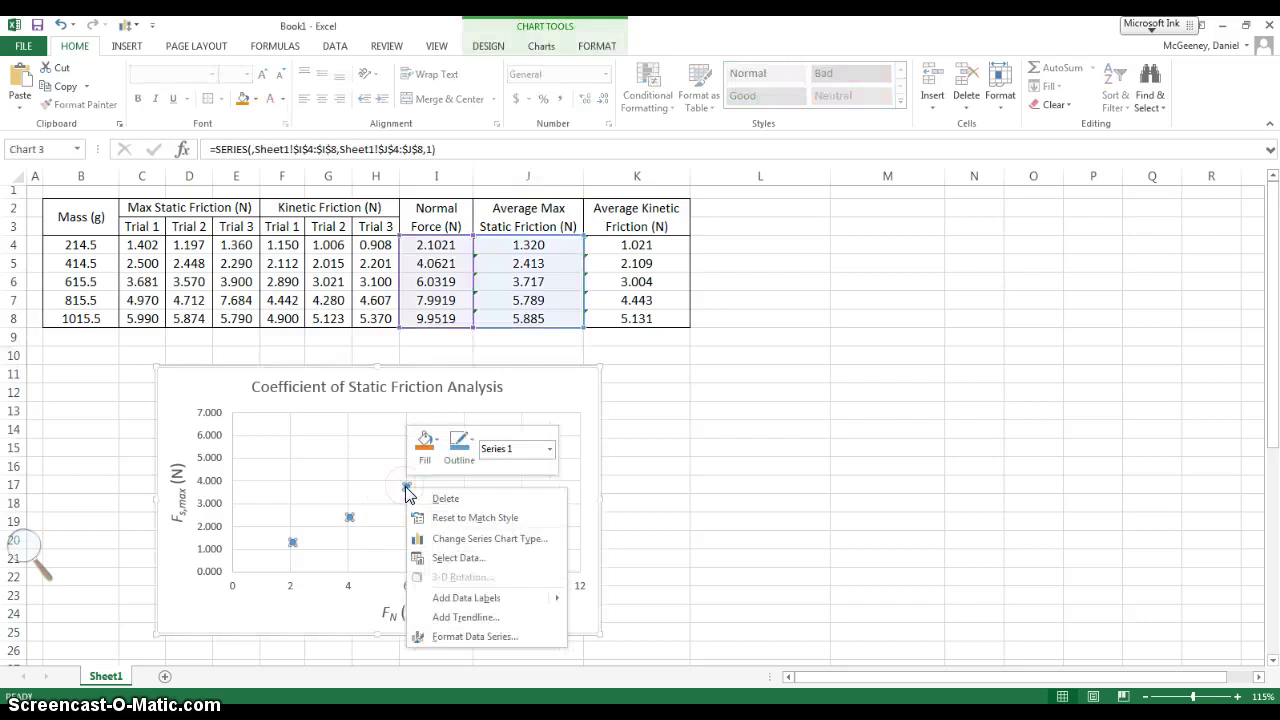
{"action": "left_click", "coordinate": [465, 617]}
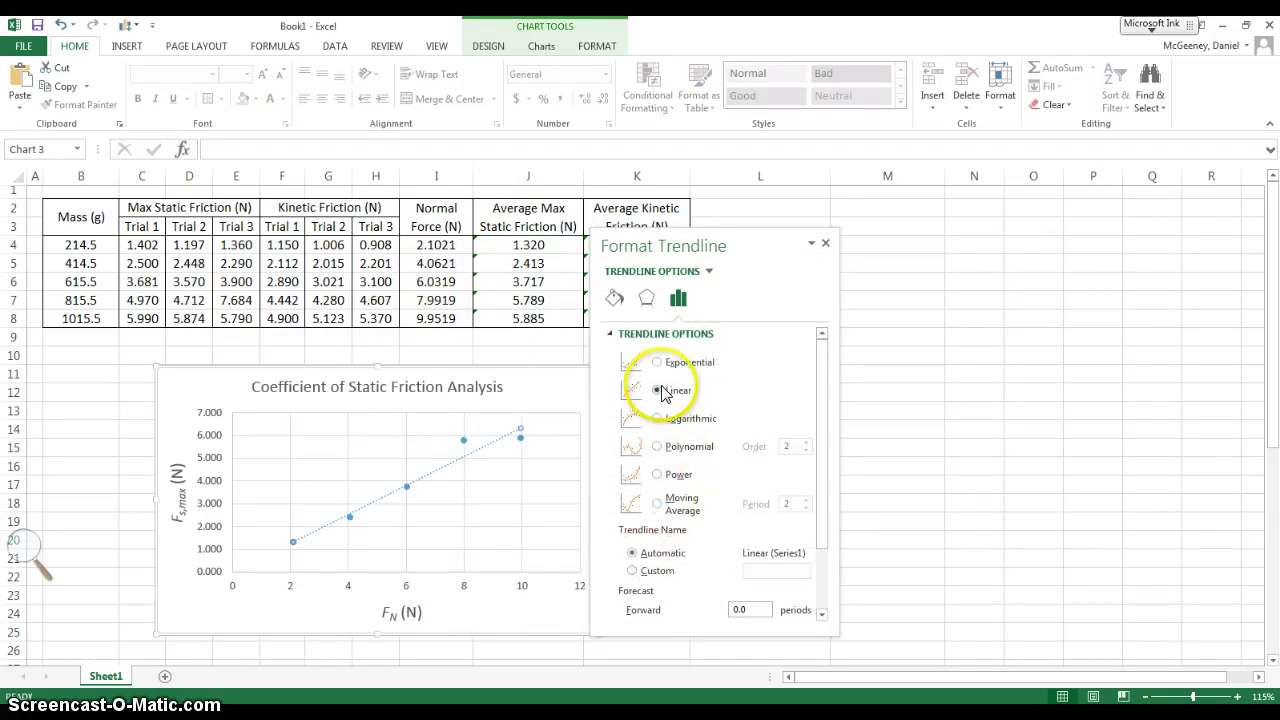
{"action": "left_click_drag", "start_coordinate": [826, 386], "coordinate": [821, 610]}
{"action": "left_click", "coordinate": [672, 588]}
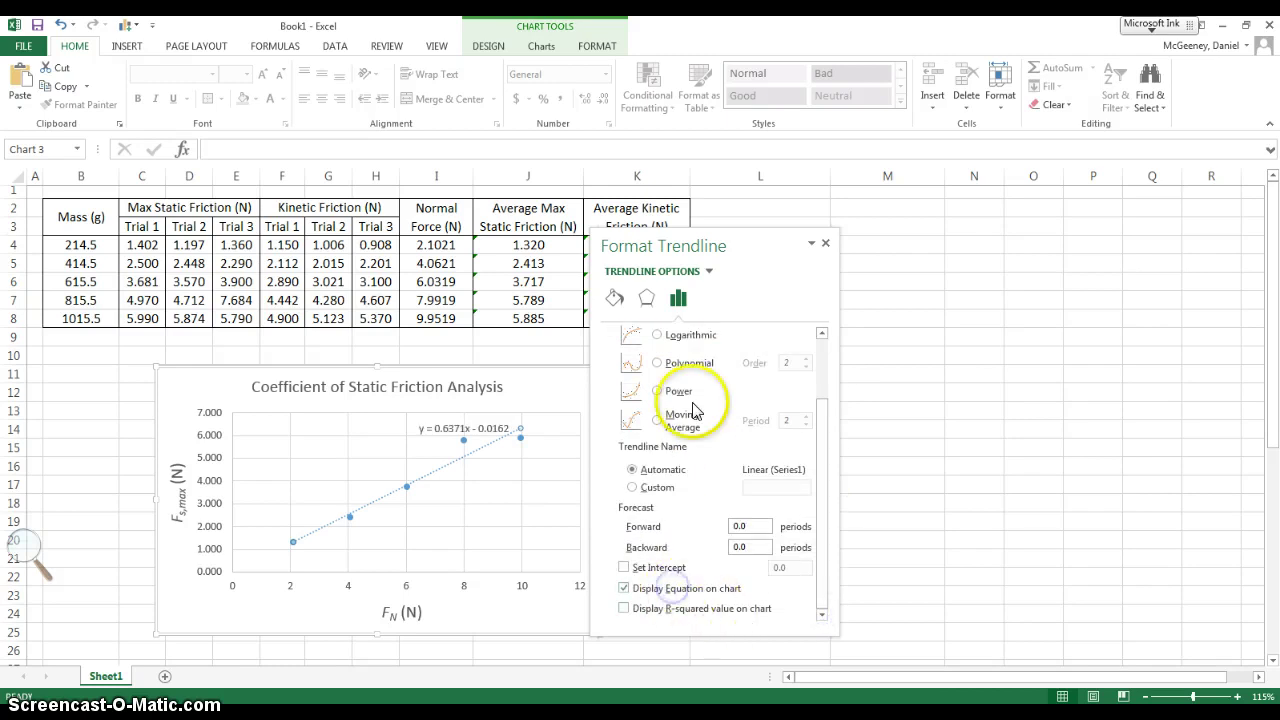
{"action": "left_click", "coordinate": [825, 244]}
- Move the trendline equation label to the clear area above the line, away from the data points
{"action": "left_click_drag", "start_coordinate": [500, 428], "coordinate": [440, 455]}
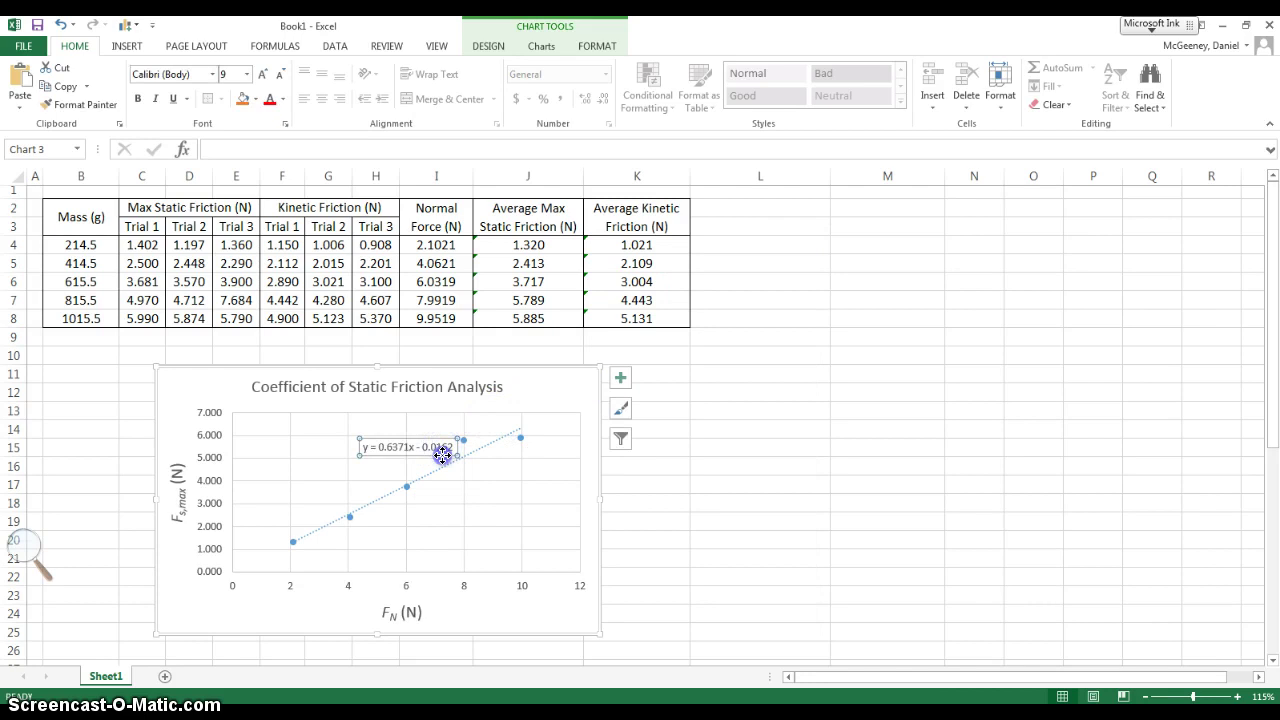
{"action": "left_click", "coordinate": [645, 481]}
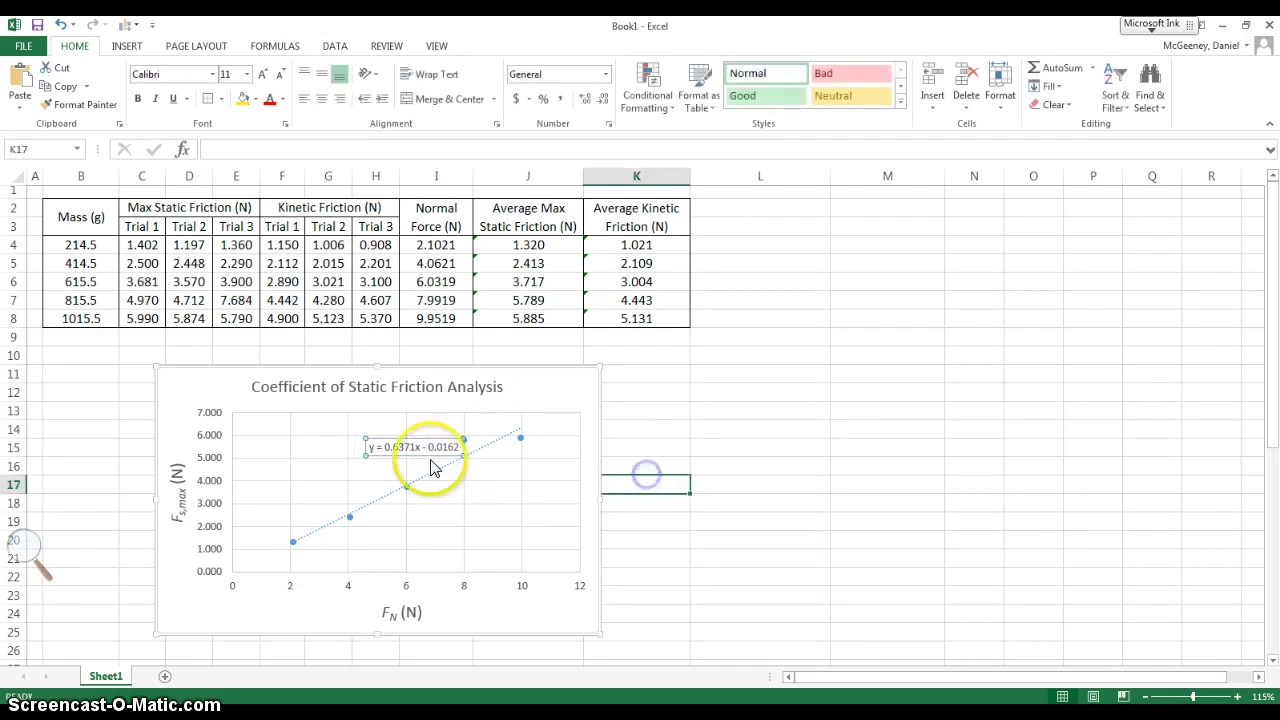
{"action": "left_click_drag", "start_coordinate": [451, 444], "coordinate": [431, 449]}
{"action": "left_click", "coordinate": [676, 449]}
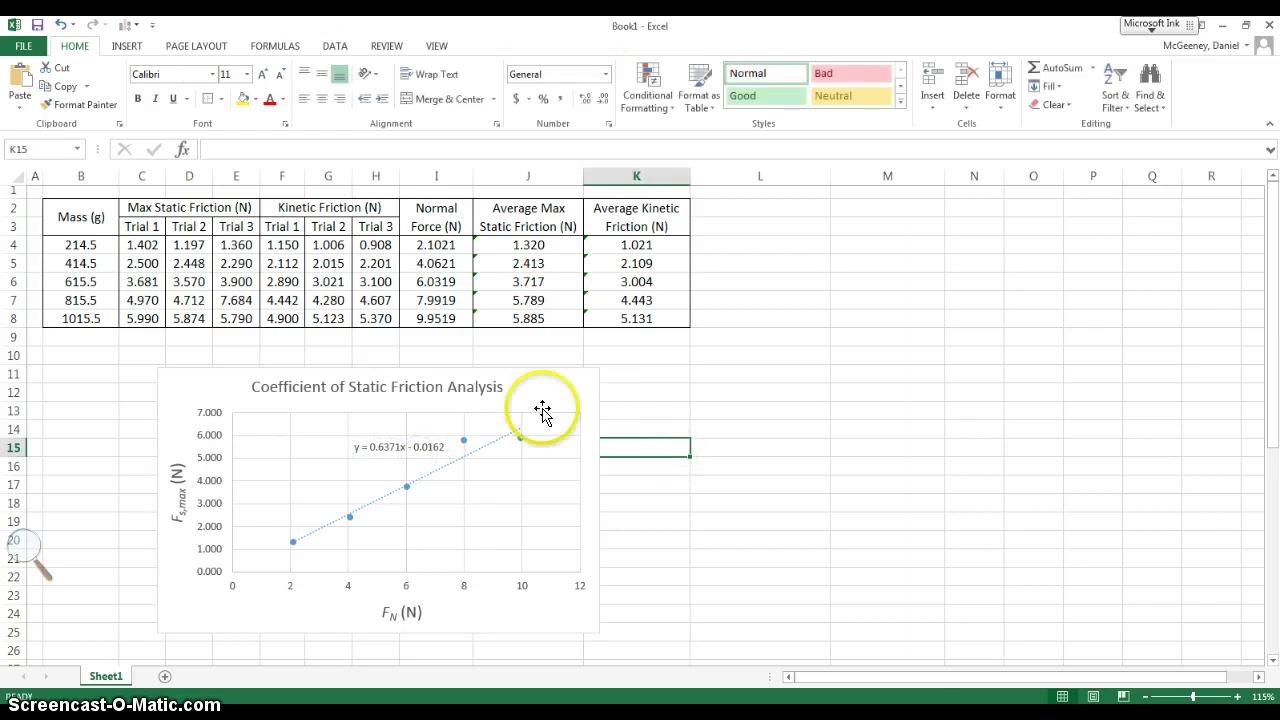
{"action": "left_click", "coordinate": [738, 206]}
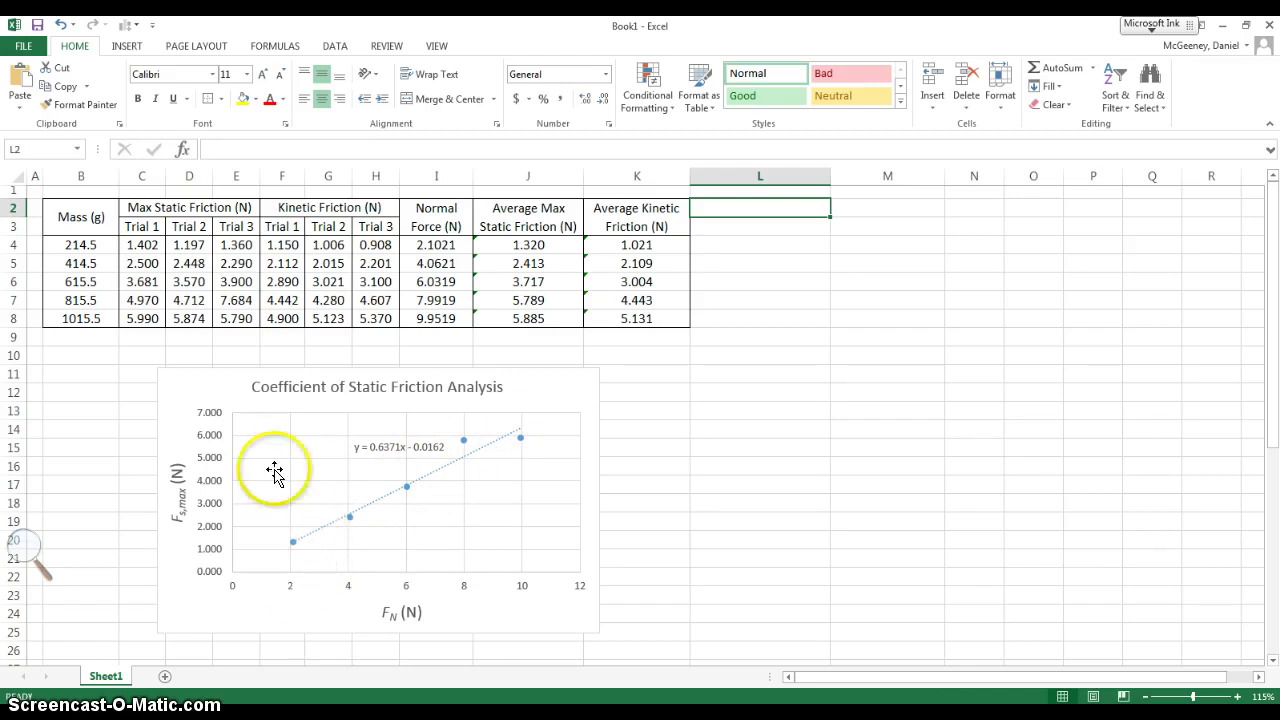
{"action": "left_click_drag", "start_coordinate": [150, 243], "coordinate": [231, 244]}
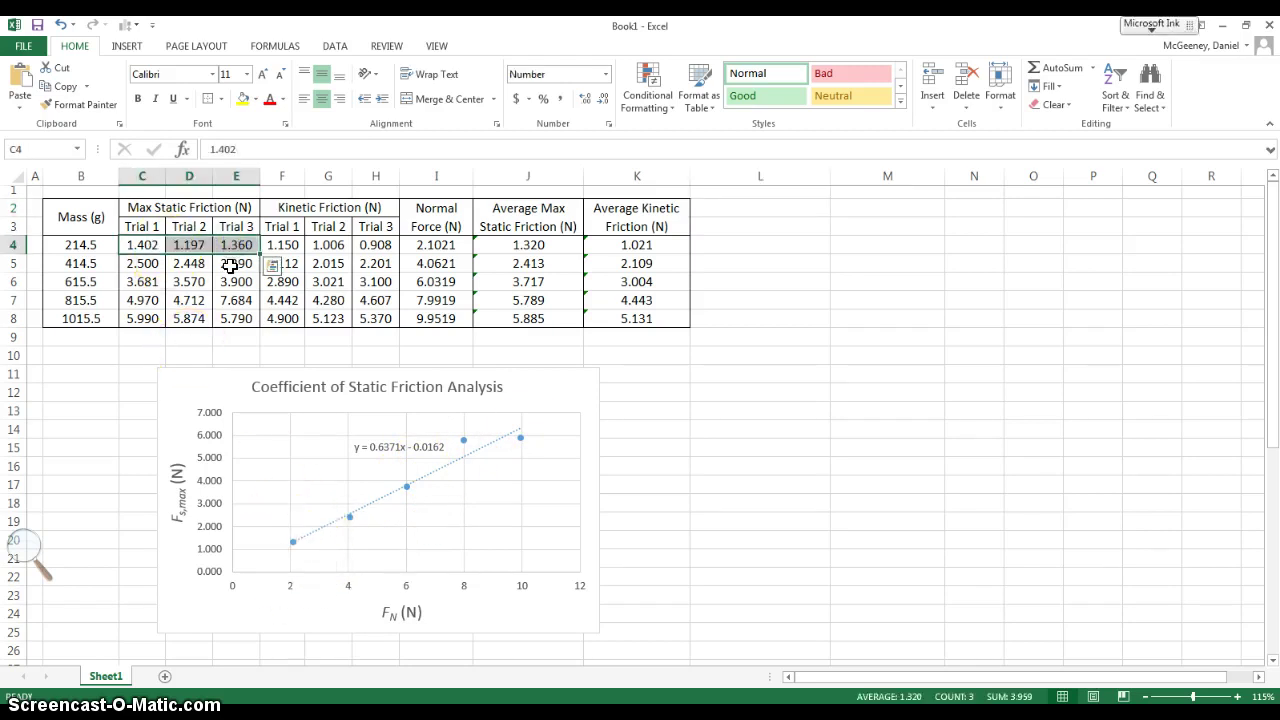
{"action": "left_click_drag", "start_coordinate": [145, 247], "coordinate": [222, 237]}
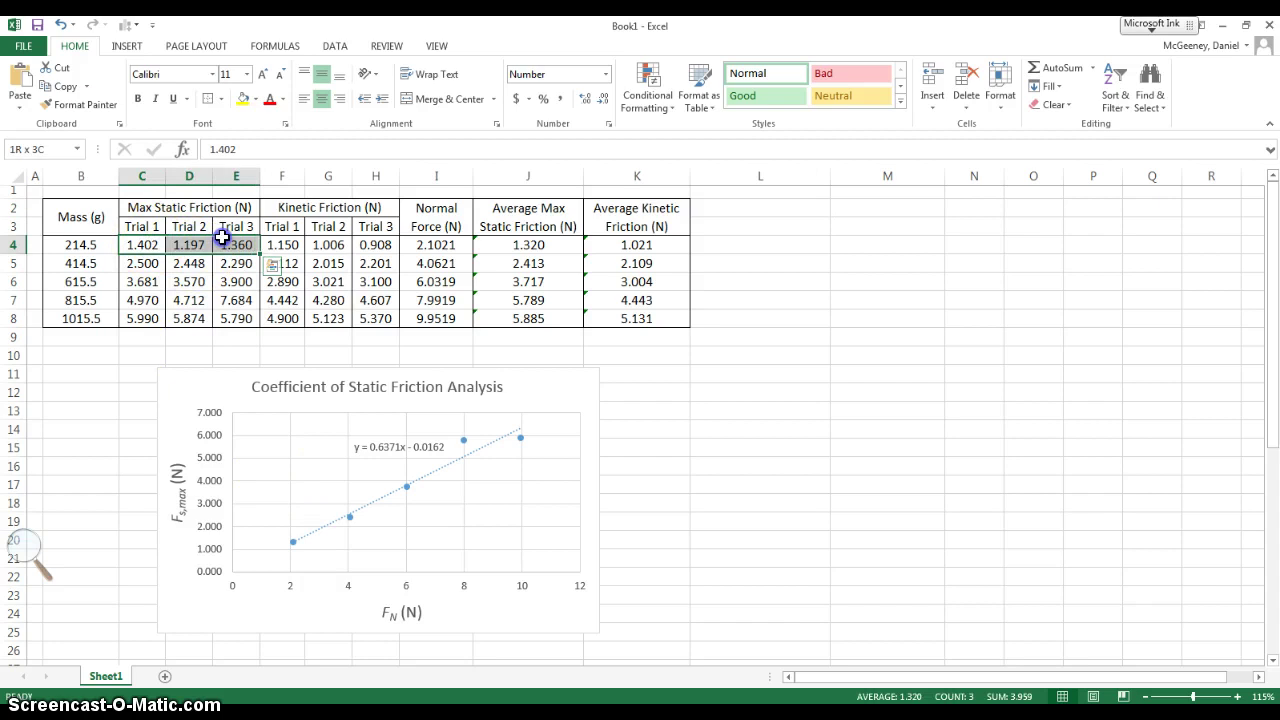
- Enter the column header "Fluctuation in Max Static Friction (N)" in cell L2
{"action": "left_click", "coordinate": [737, 207]}
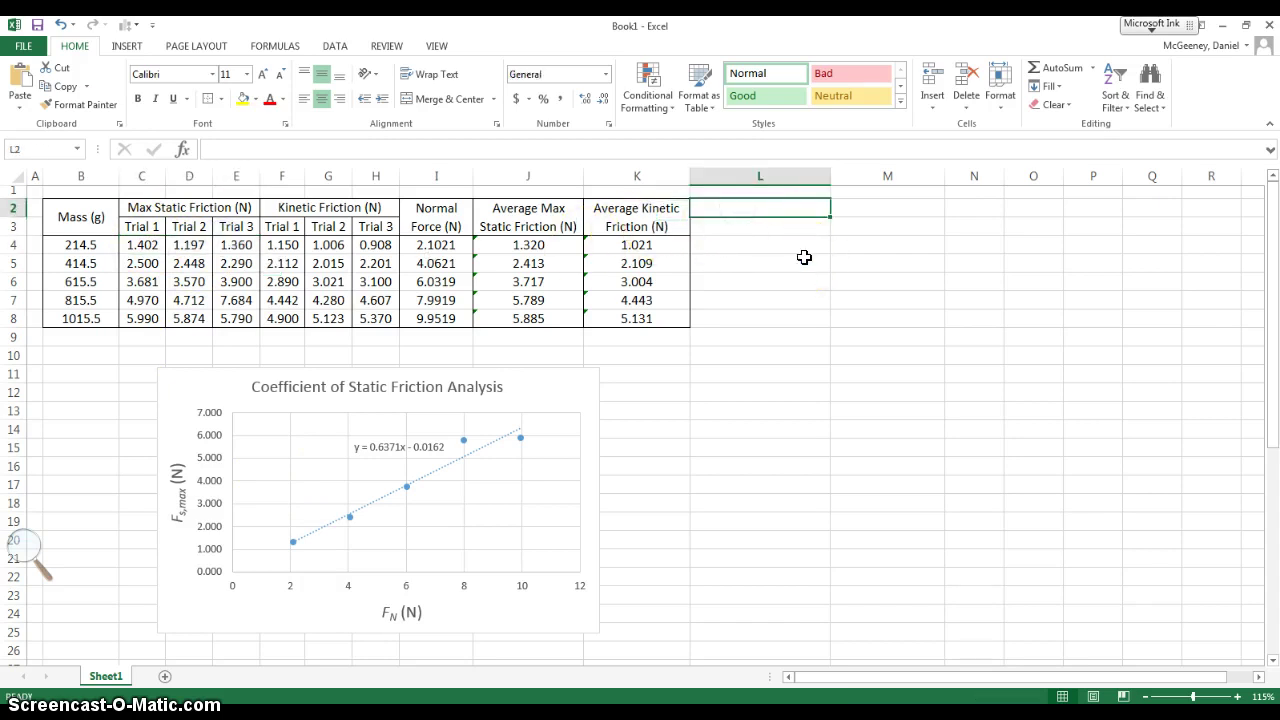
{"action": "type", "text": "Fluctuation in Max S"}
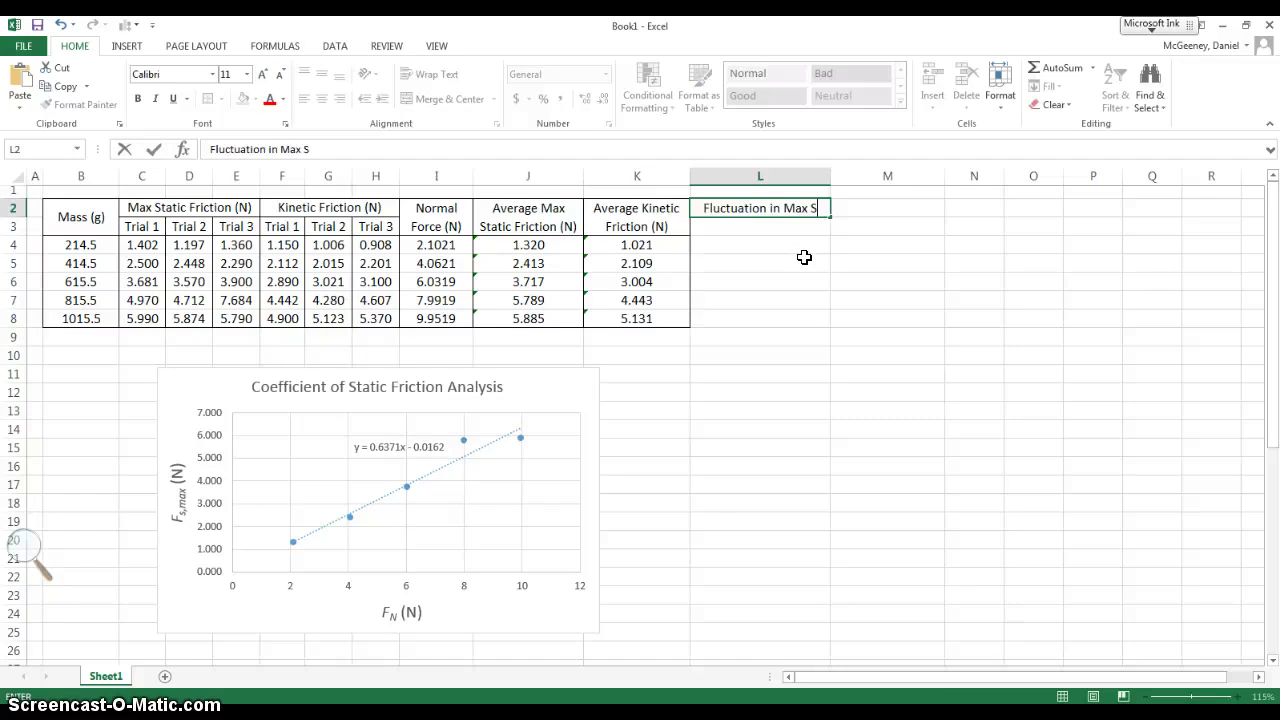
{"action": "type", "text": "tatic fr"}
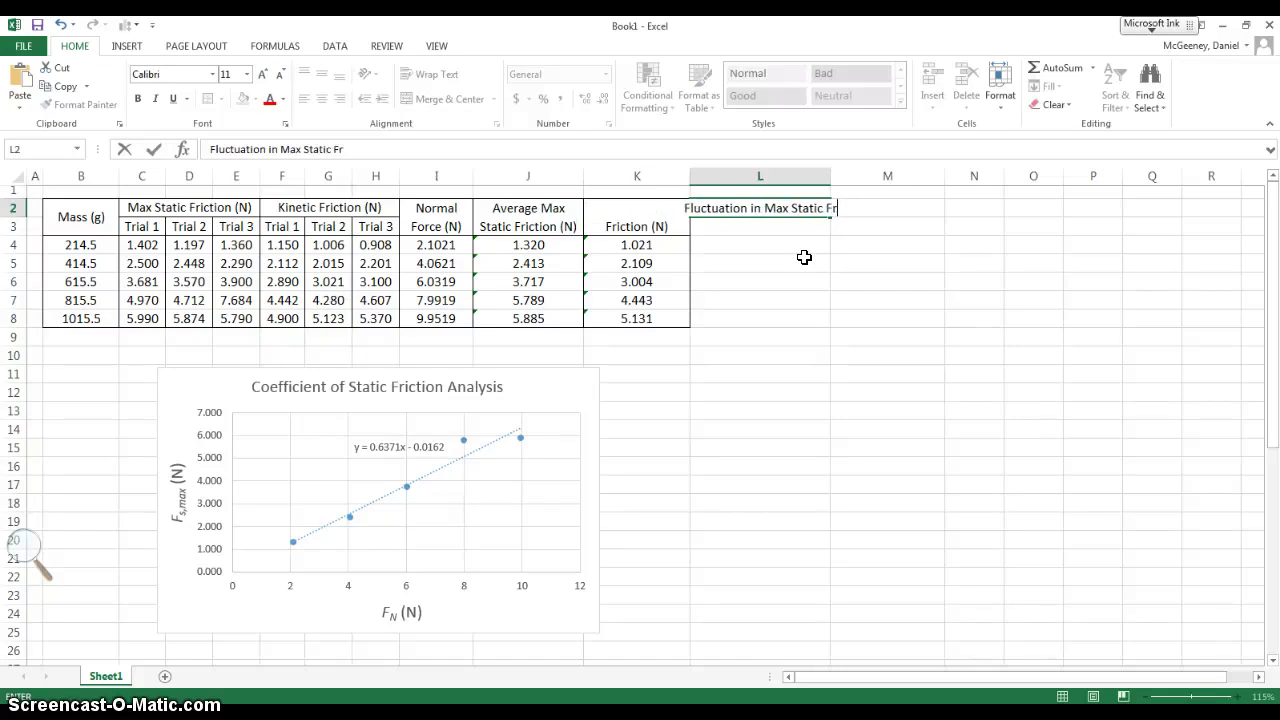
{"action": "type", "text": "iction (N)"}
{"action": "key", "text": "Tab"}
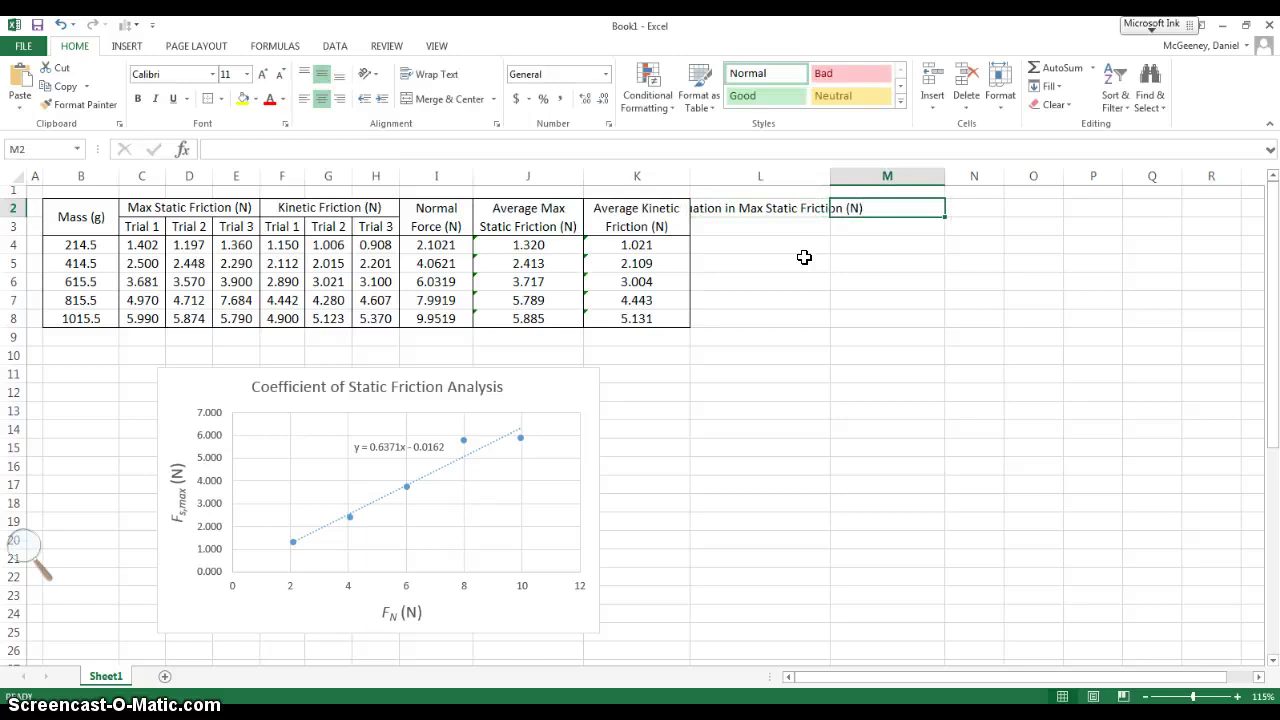
- Merge and center the new header across L2:L3 with wrapped text, and narrow column L to fit it
{"action": "left_click", "coordinate": [810, 209]}
{"action": "left_click", "coordinate": [812, 227], "text": "shift"}
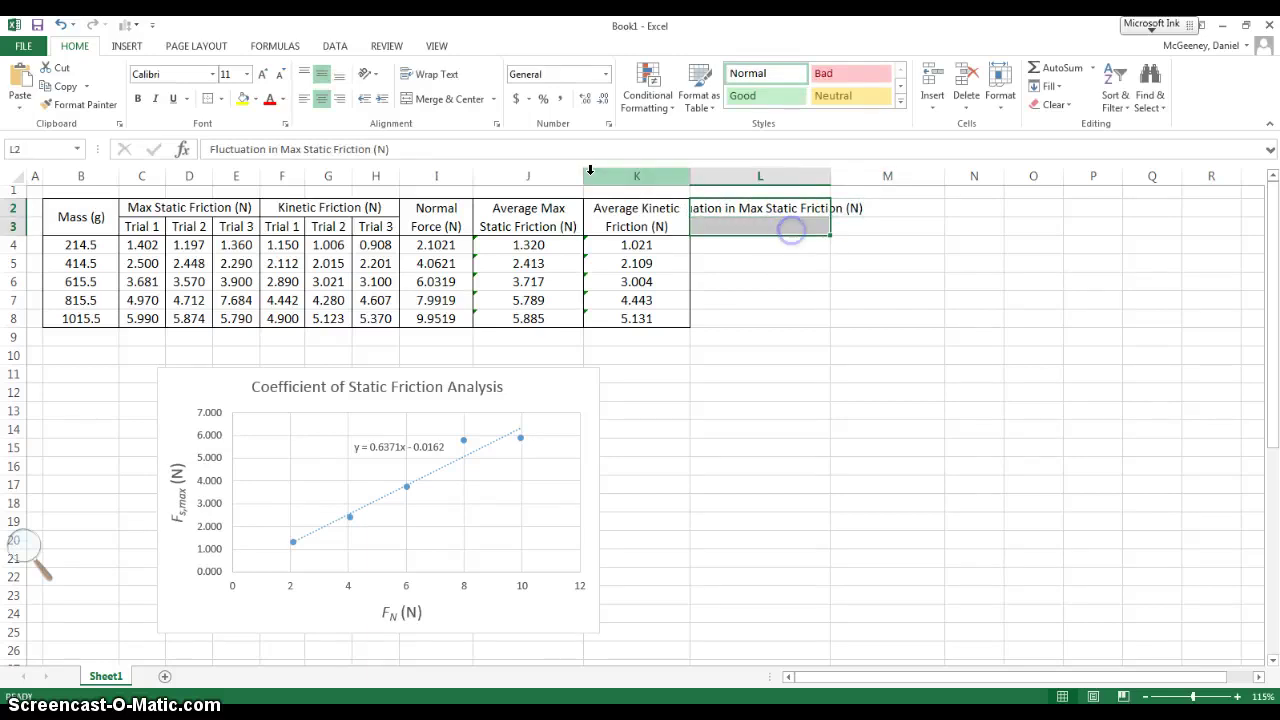
{"action": "left_click", "coordinate": [428, 101]}
{"action": "left_click", "coordinate": [440, 76]}
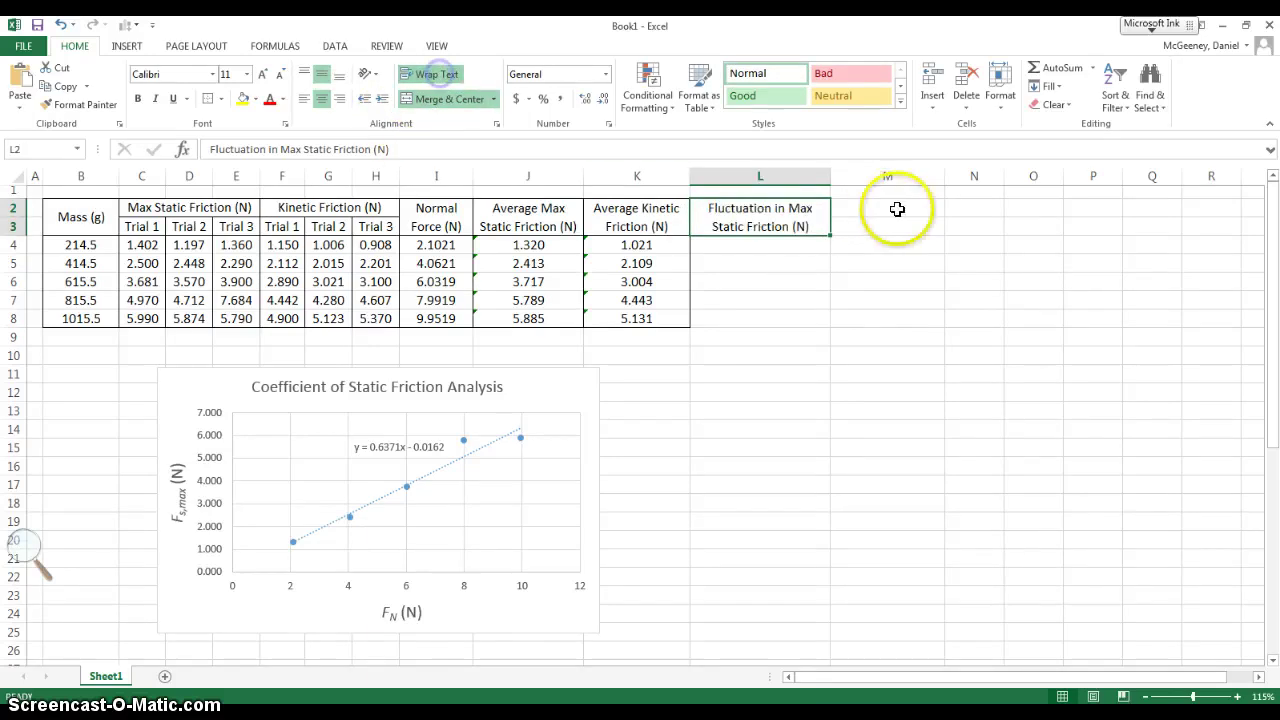
{"action": "left_click_drag", "start_coordinate": [829, 180], "coordinate": [810, 180]}
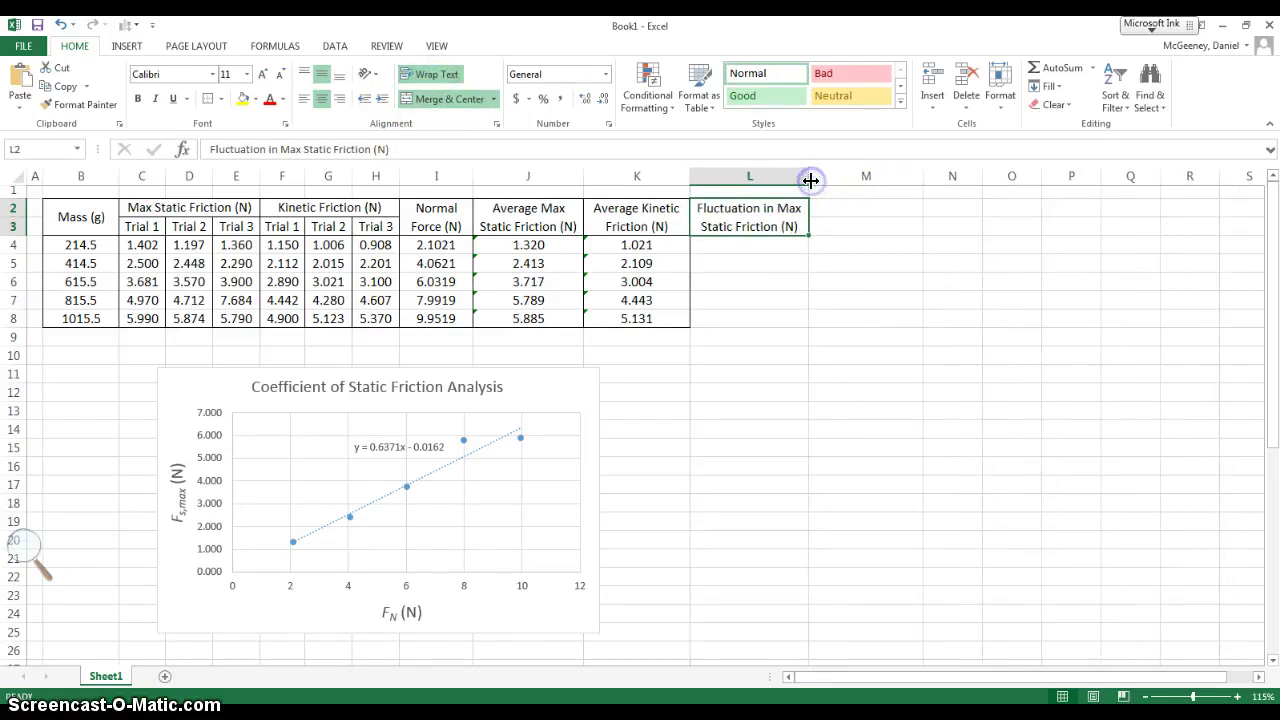
- Copy the fluctuation header to M2 and reword the copy as "Fluctuation in Kinetic Friction (N)"
{"action": "key", "text": "ctrl+c"}
{"action": "left_click", "coordinate": [850, 205]}
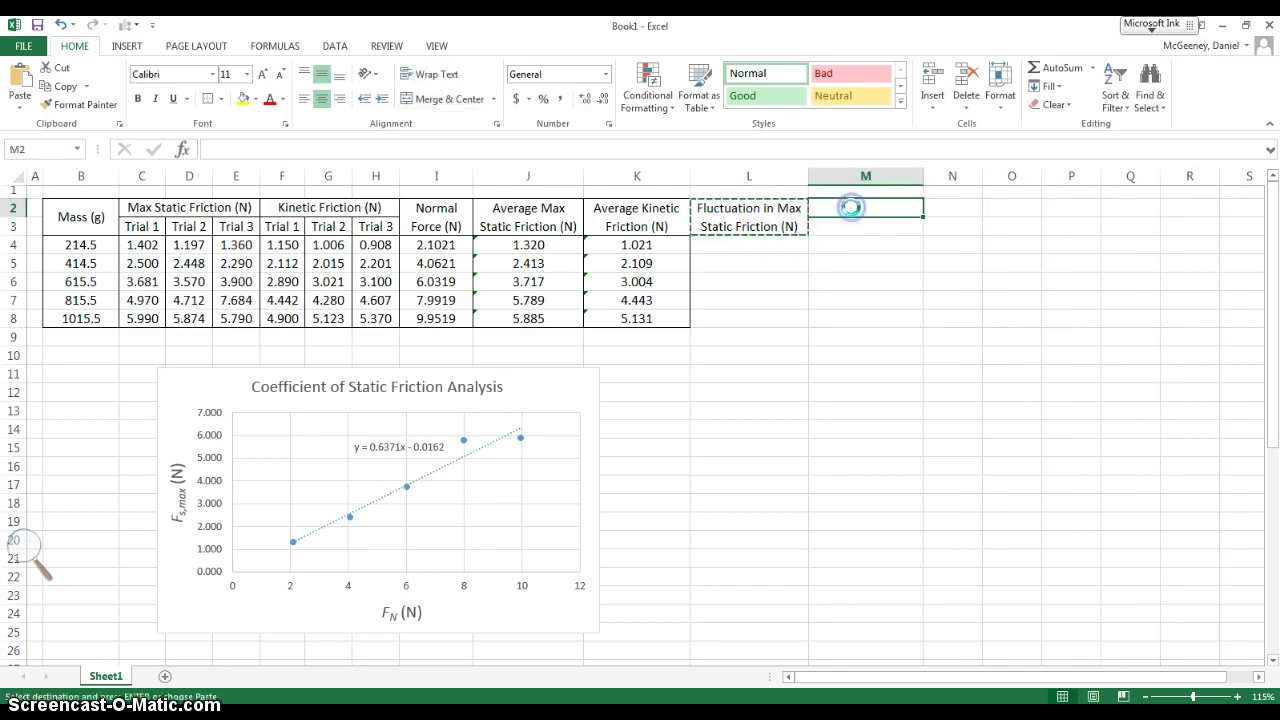
{"action": "key", "text": "ctrl+v"}
{"action": "double_click", "coordinate": [848, 225]}
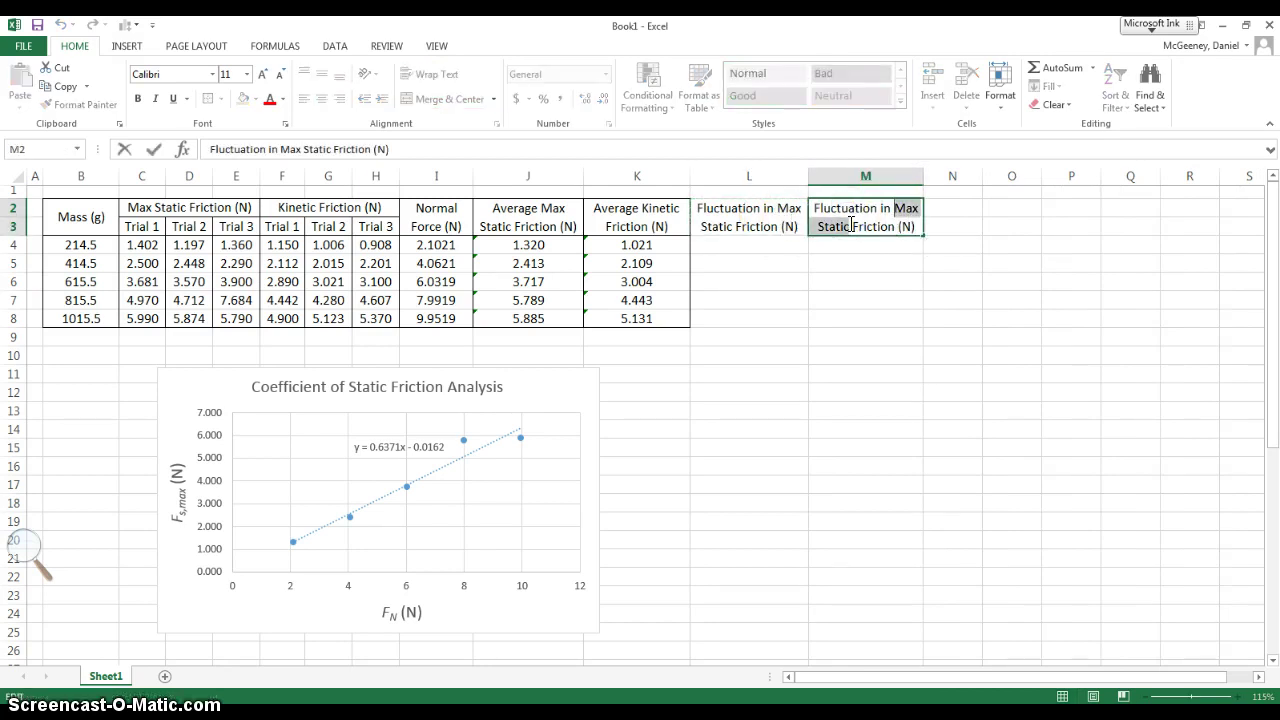
{"action": "type", "text": "Kinetic"}
{"action": "key", "text": "Return"}
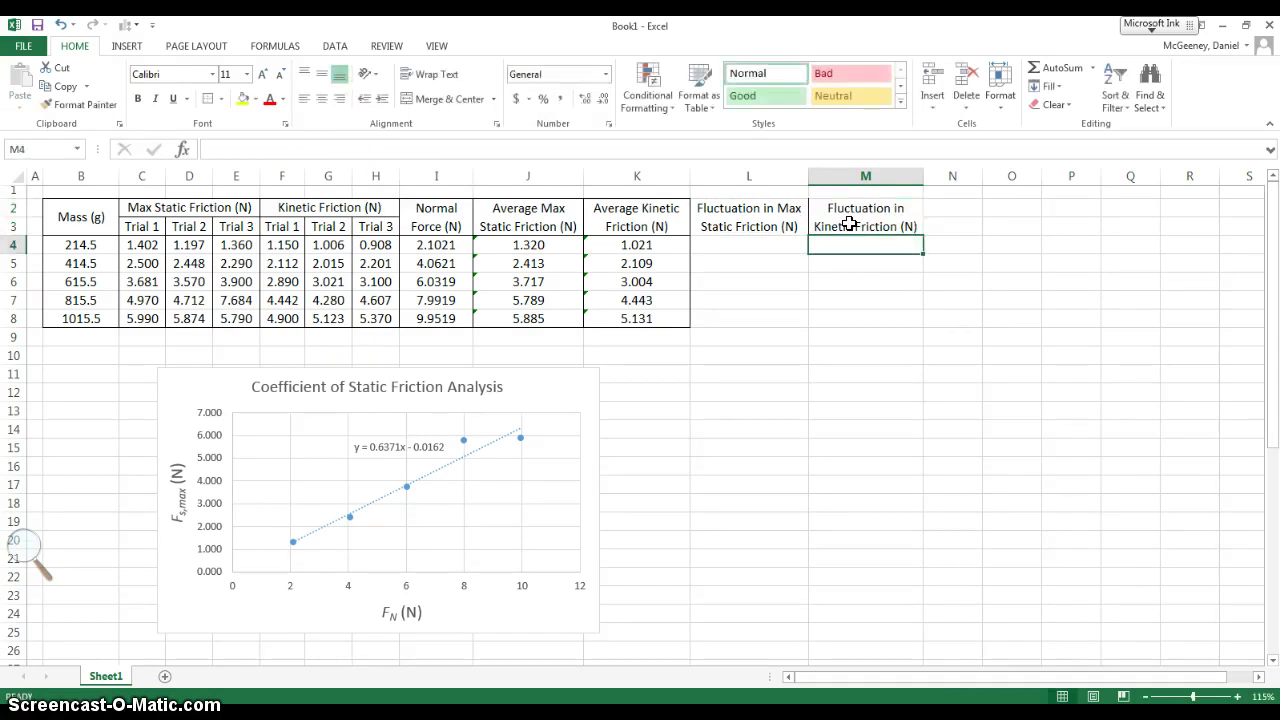
- Enter the formula =MAX(C4:E4)-MIN(C4:E4) in L4 to get the spread of the three static friction trials
{"action": "left_click", "coordinate": [737, 244]}
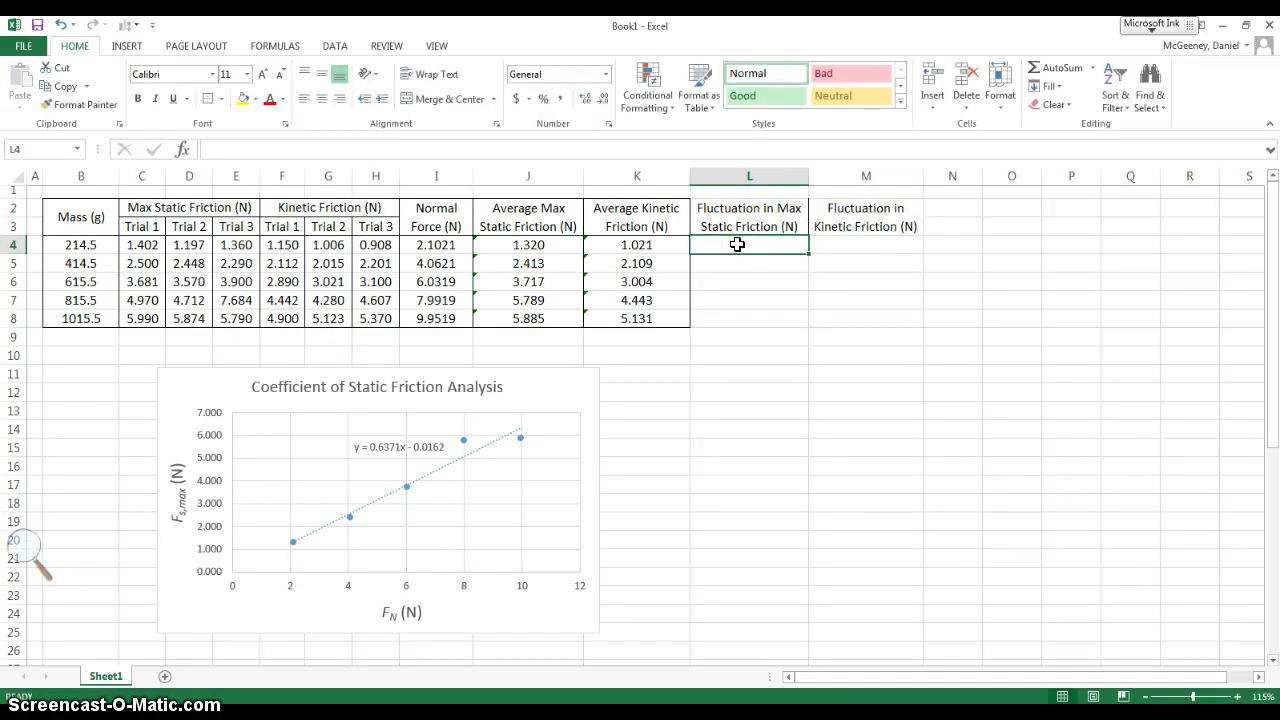
{"action": "type", "text": "="}
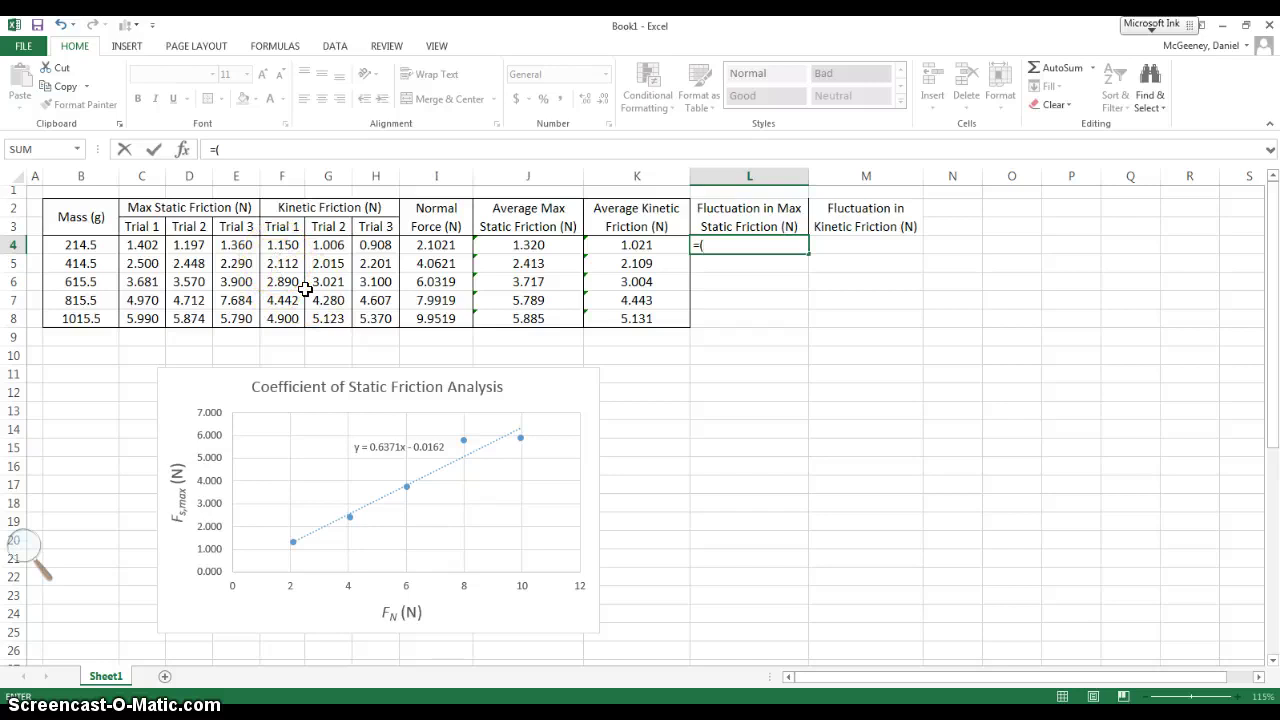
{"action": "type", "text": "max("}
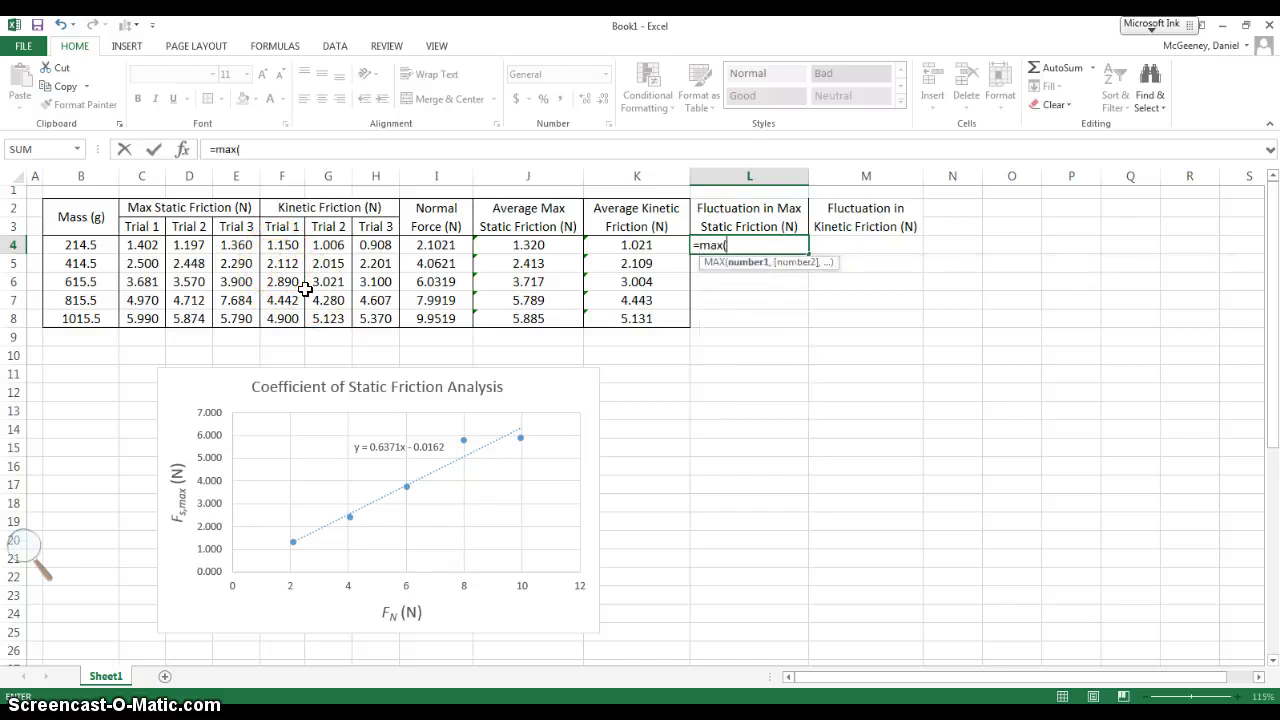
{"action": "left_click", "coordinate": [143, 247]}
{"action": "left_click_drag", "start_coordinate": [200, 245], "coordinate": [245, 246]}
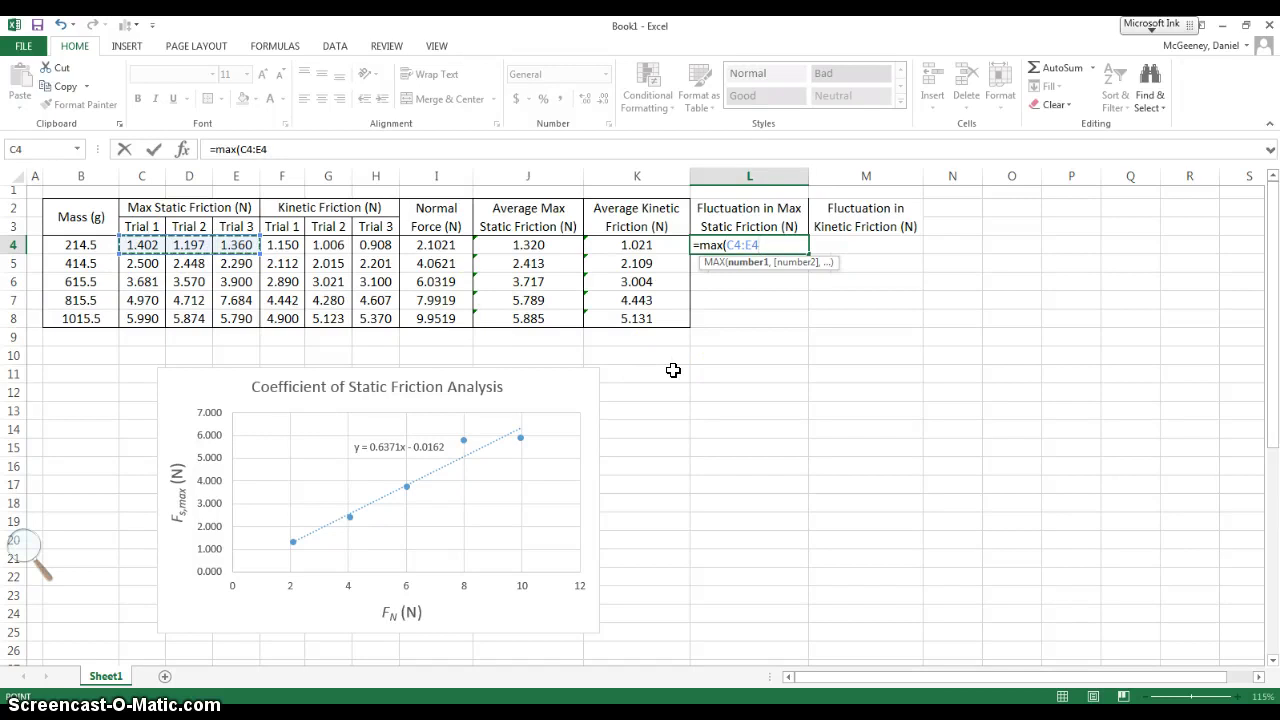
{"action": "type", "text": ")"}
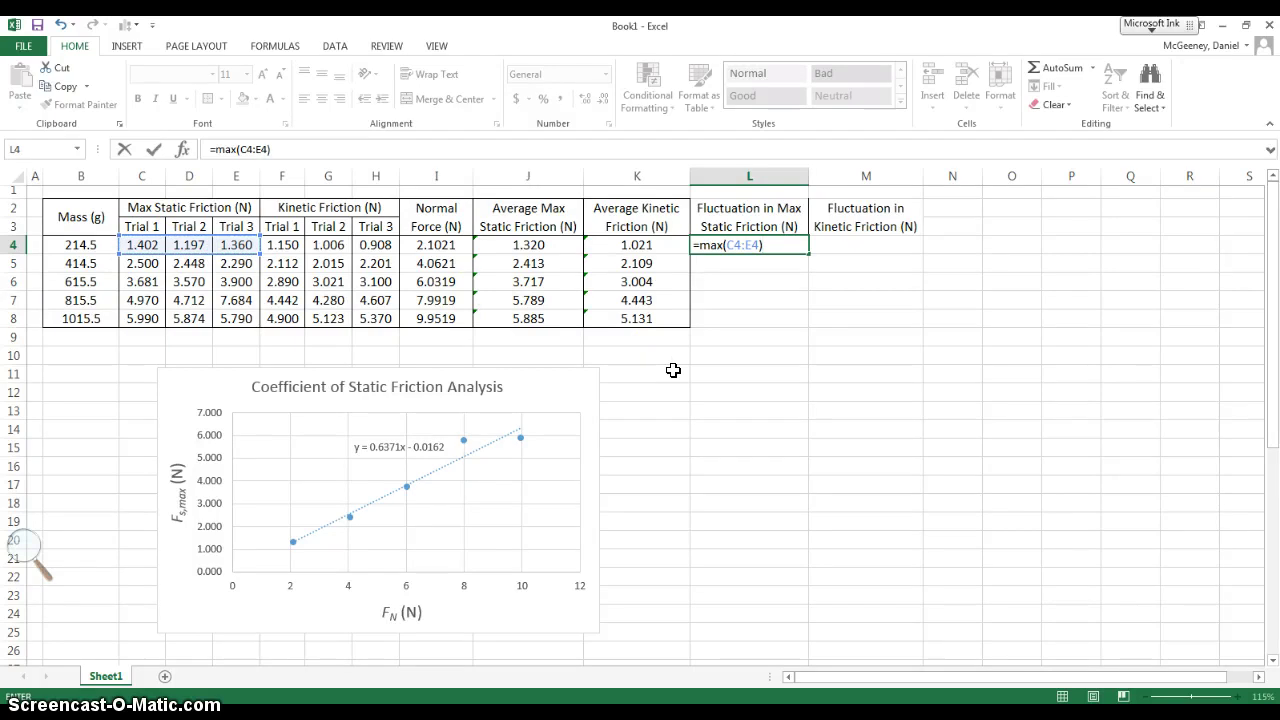
{"action": "type", "text": "-min("}
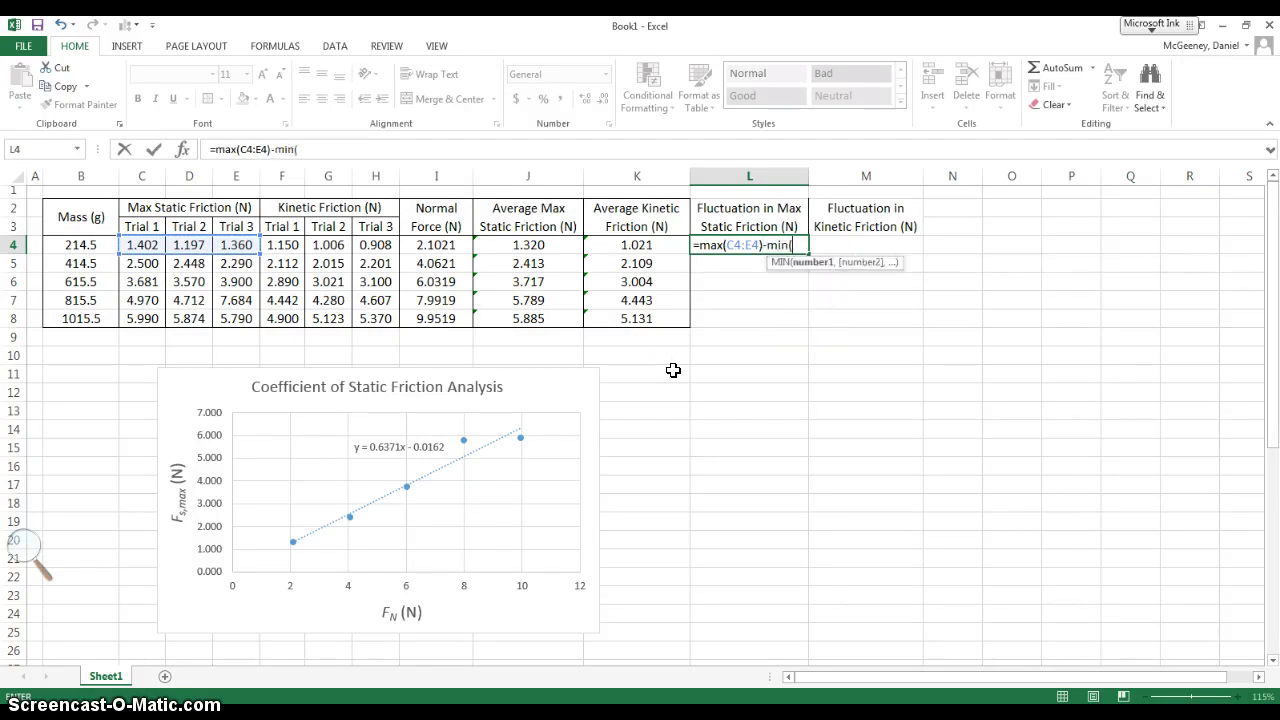
{"action": "left_click", "coordinate": [150, 245]}
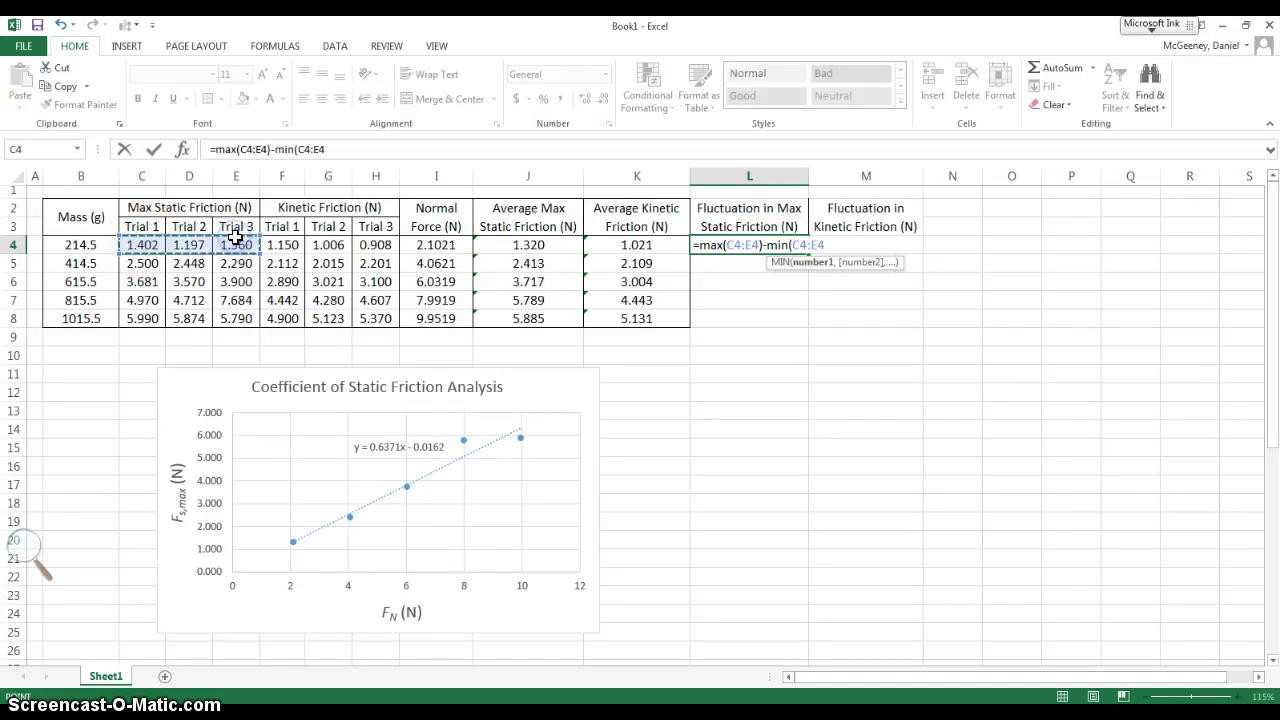
{"action": "type", "text": ")"}
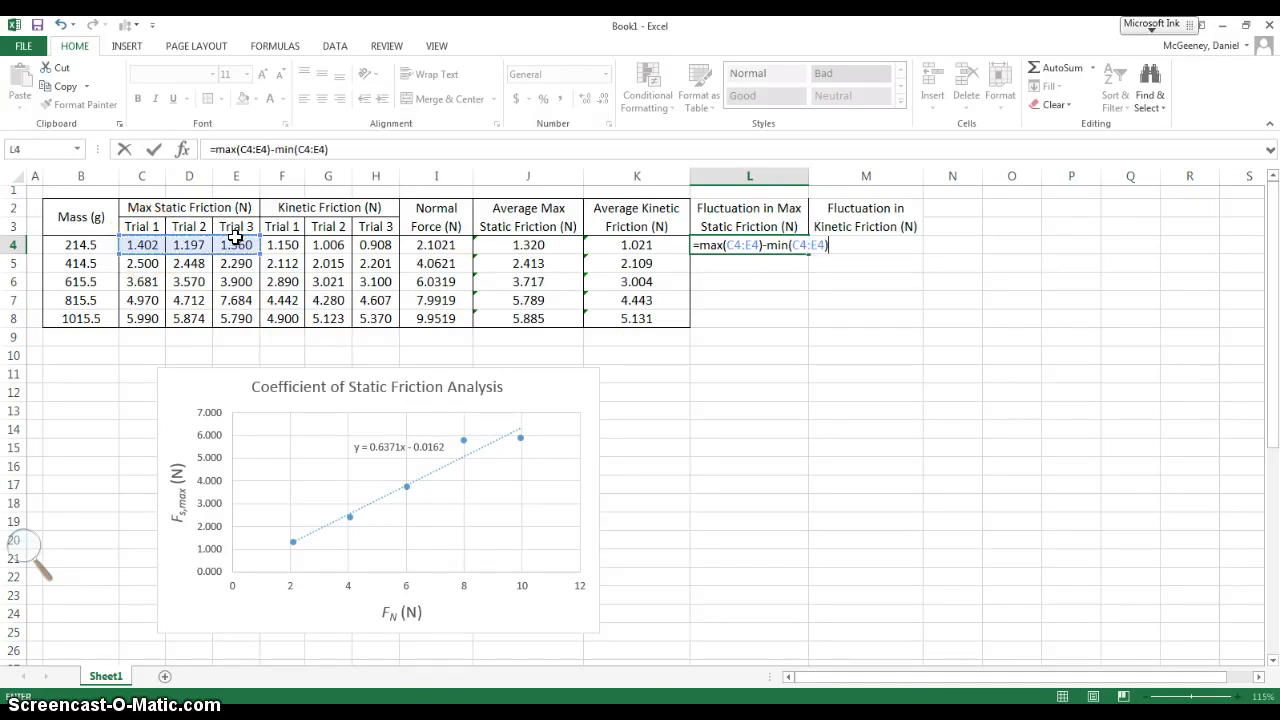
{"action": "key", "text": "Return"}
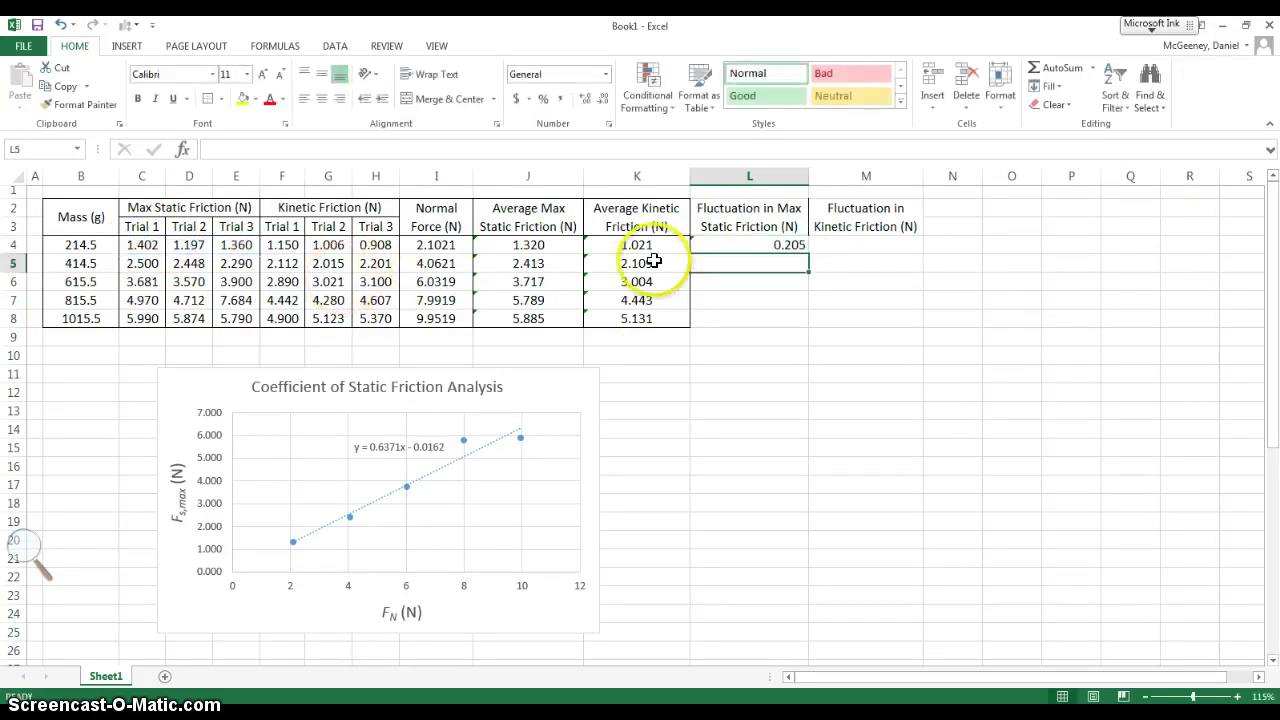
- Edit the formula in L4 to halve the range, making it =(MAX(C4:E4)-MIN(C4:E4))/2
{"action": "left_click", "coordinate": [750, 245]}
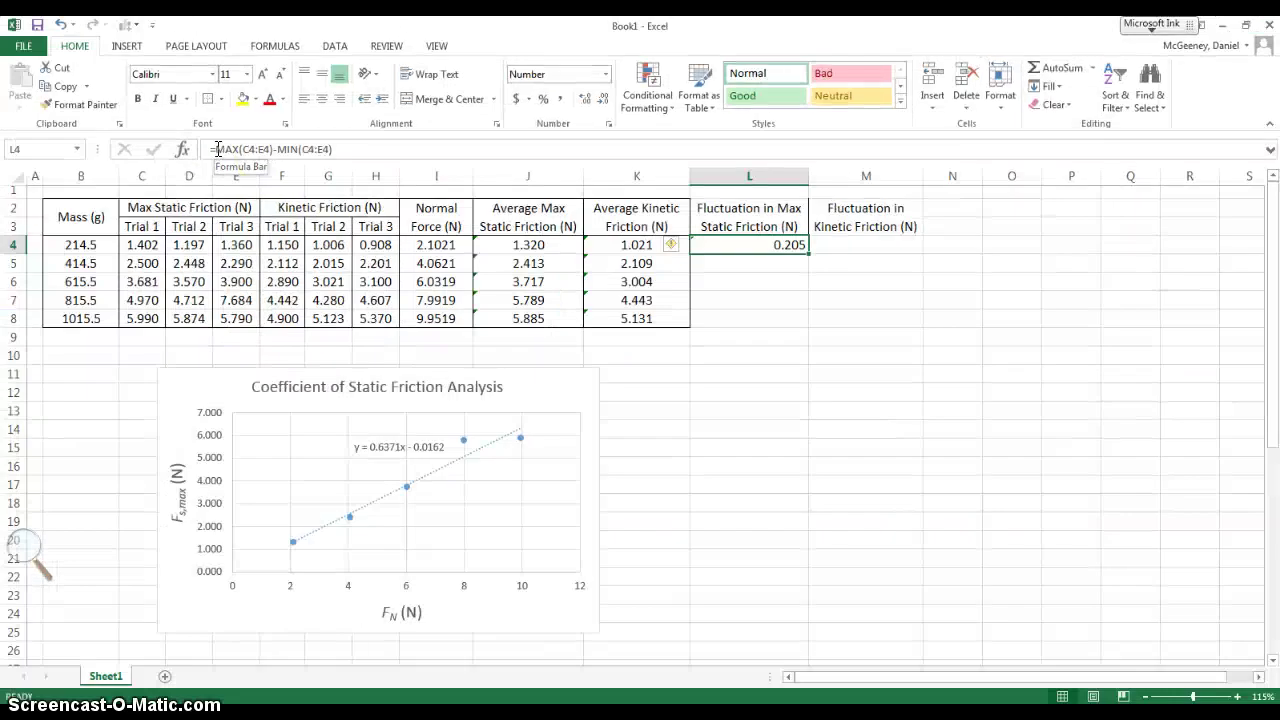
{"action": "left_click", "coordinate": [217, 149]}
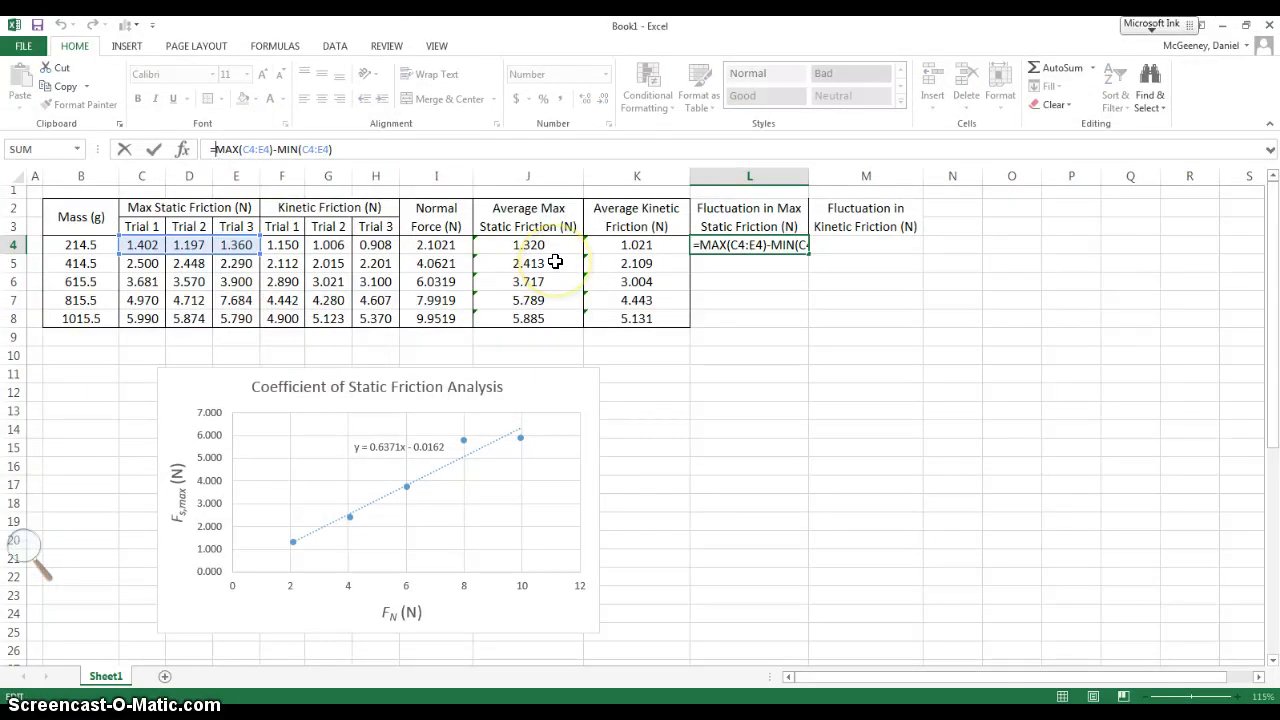
{"action": "type", "text": "("}
{"action": "left_click", "coordinate": [368, 148]}
{"action": "type", "text": ")"}
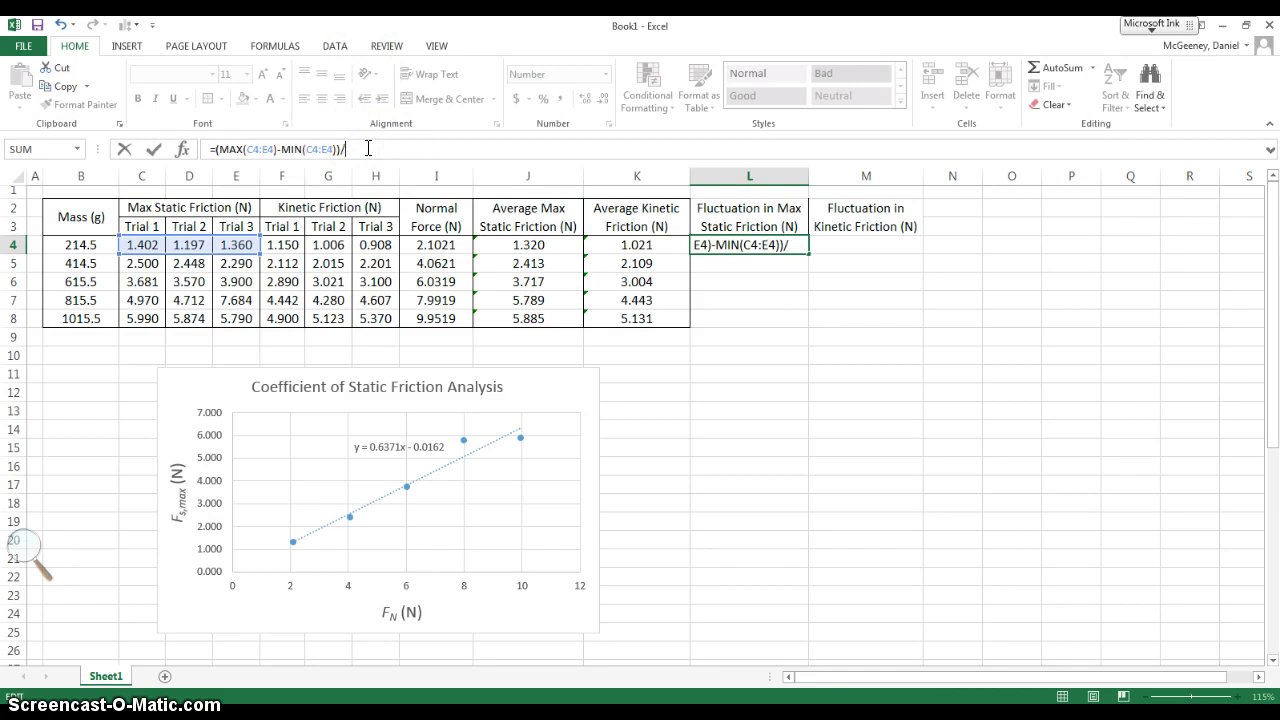
{"action": "type", "text": "/2"}
{"action": "key", "text": "Return"}
{"action": "key", "text": "Up"}
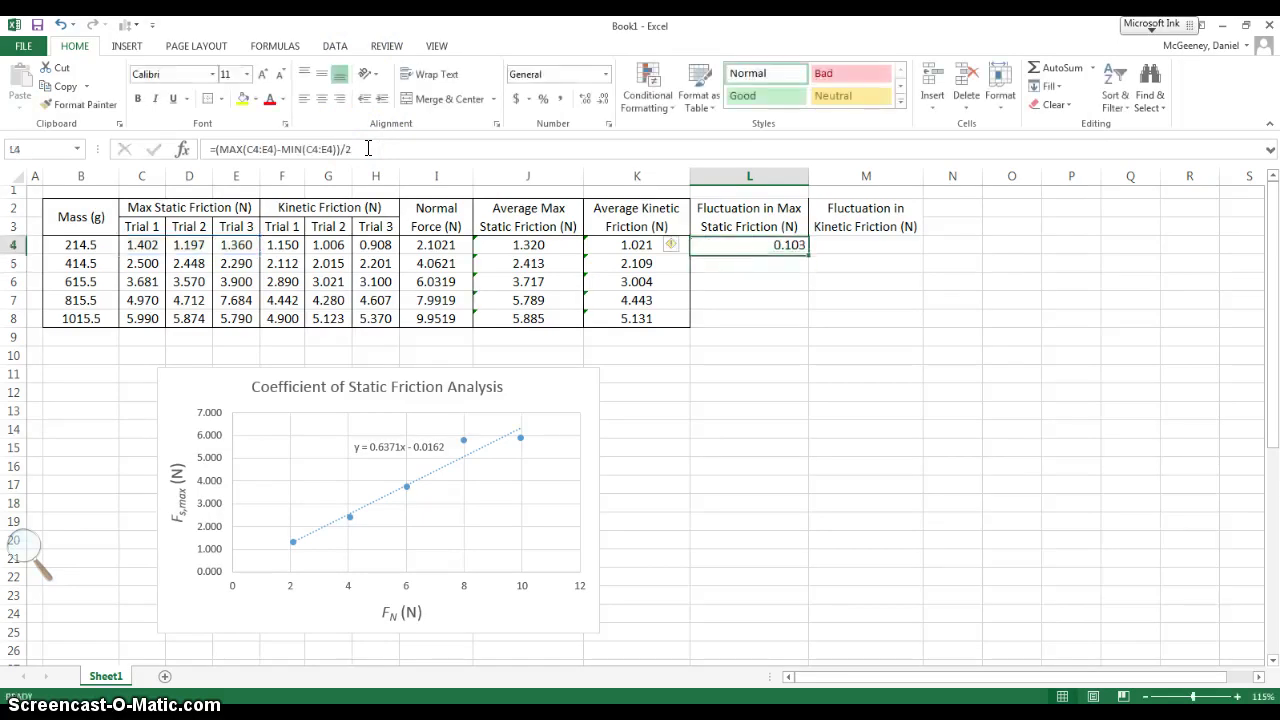
- Copy the L4 fluctuation formula down through L8 and center the values horizontally
{"action": "key", "text": "ctrl+c"}
{"action": "left_click_drag", "start_coordinate": [760, 245], "coordinate": [758, 309]}
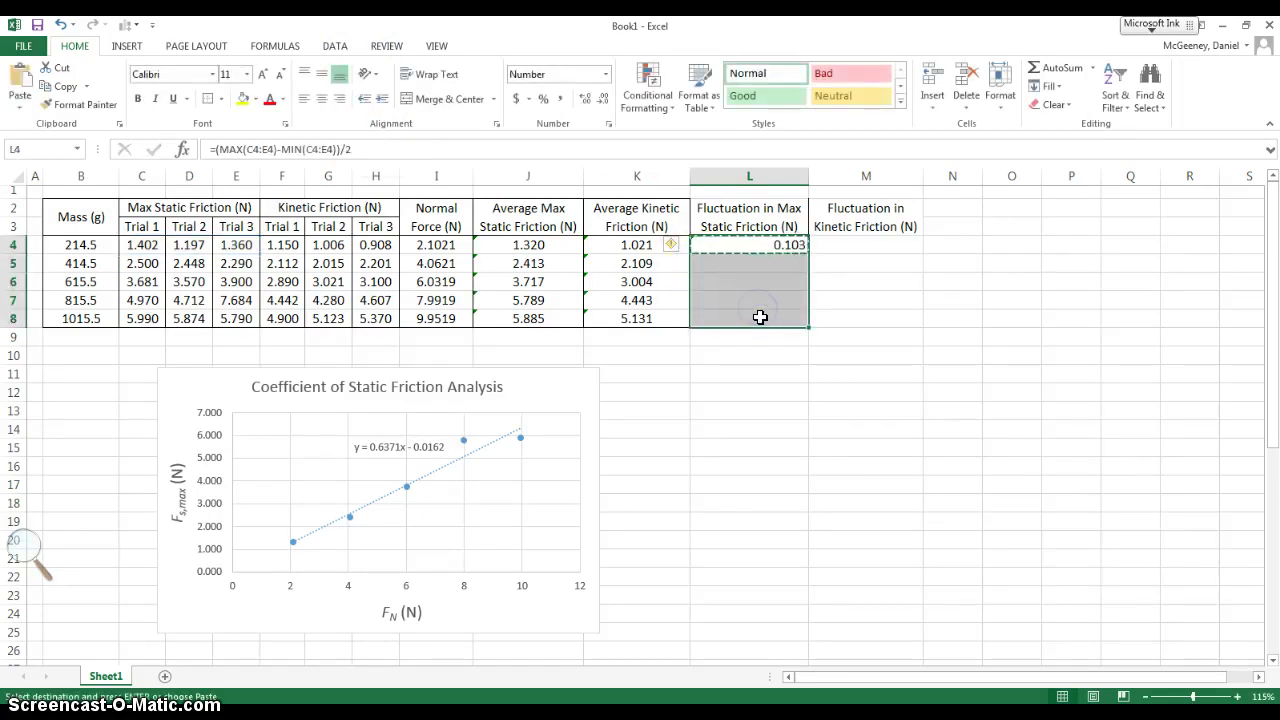
{"action": "key", "text": "ctrl+v"}
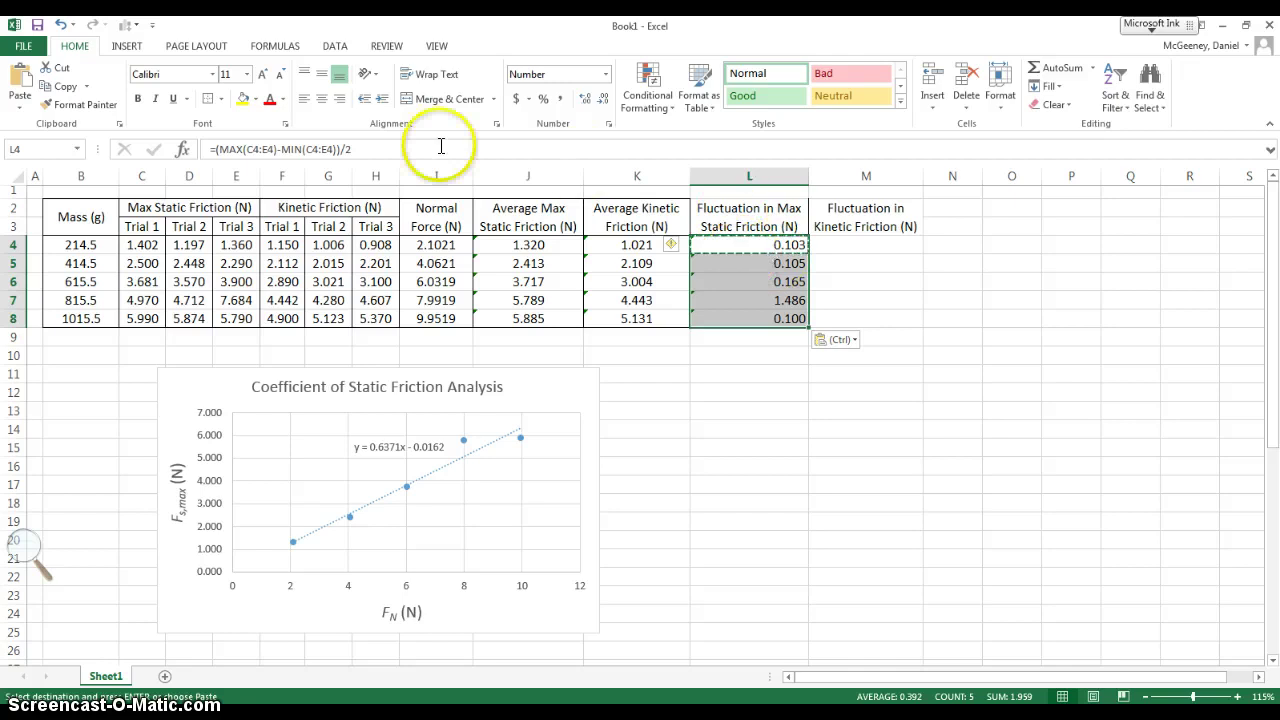
{"action": "left_click", "coordinate": [318, 100]}
- Apply outside borders to the static fluctuation header in L2:L3 and to the values in L4:L8
{"action": "left_click", "coordinate": [760, 220]}
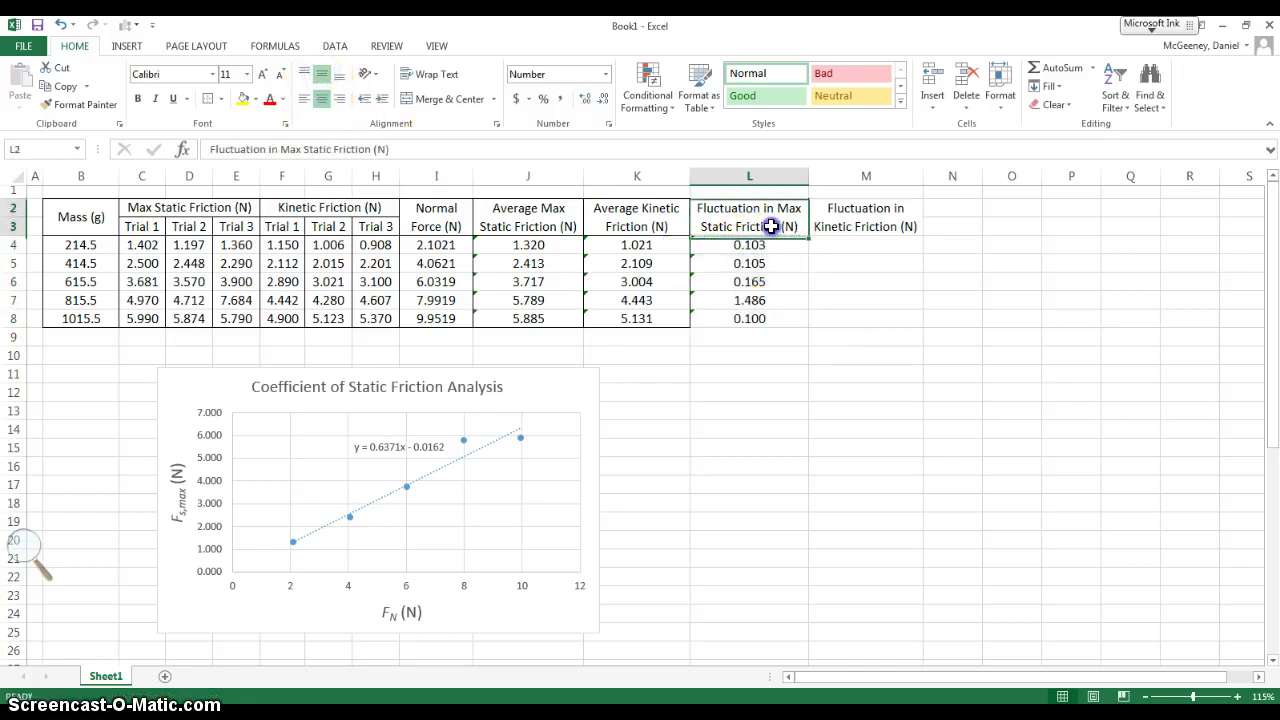
{"action": "left_click", "coordinate": [221, 99]}
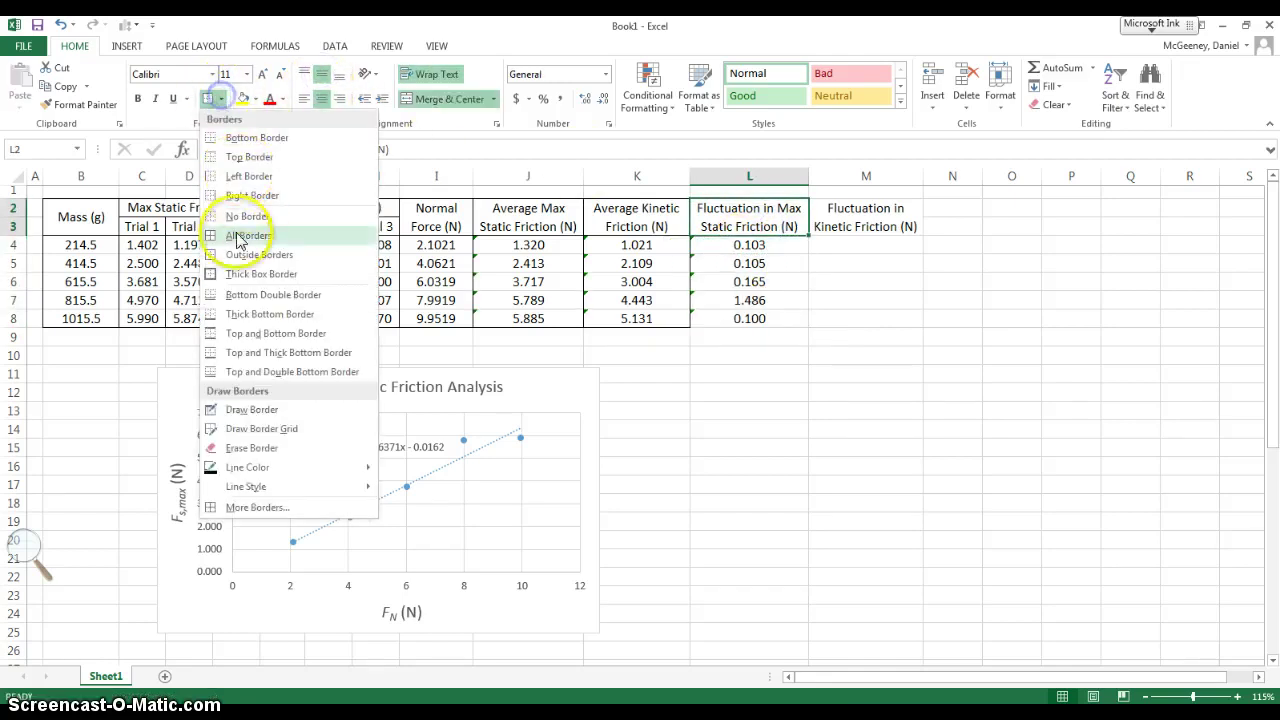
{"action": "left_click", "coordinate": [240, 255]}
{"action": "left_click_drag", "start_coordinate": [748, 245], "coordinate": [740, 328]}
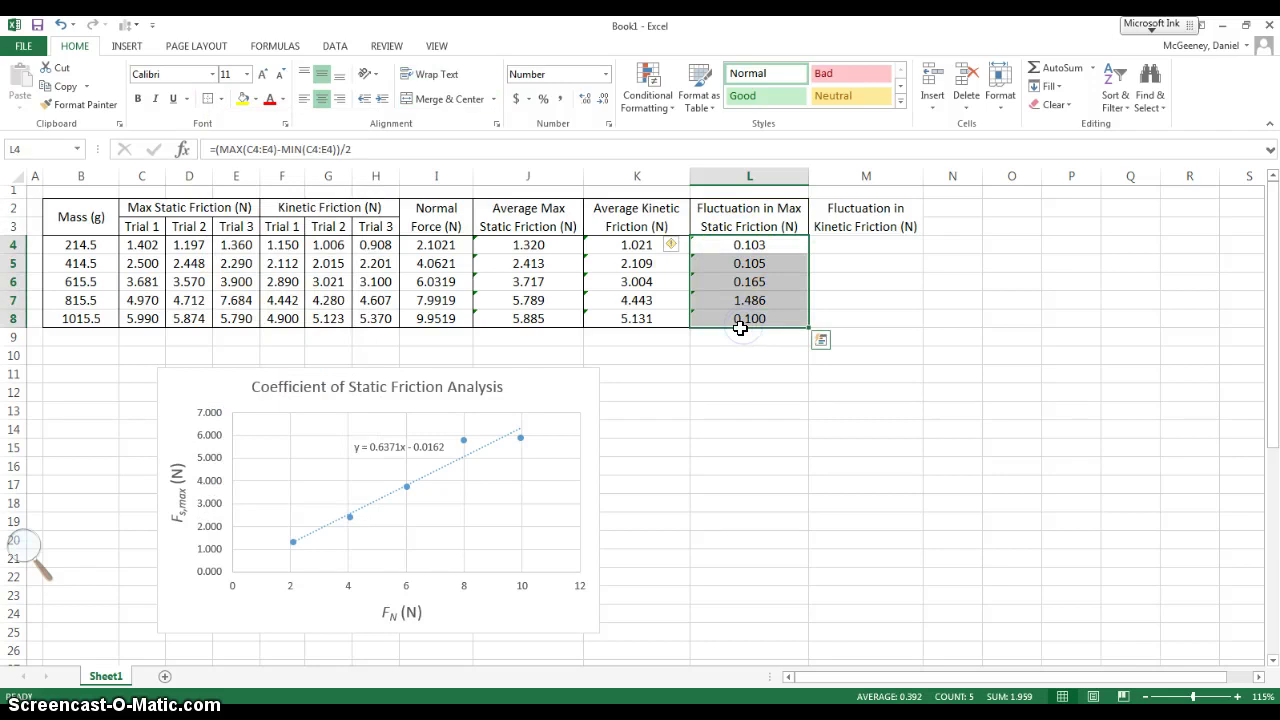
- Copy the L4 formula to M4 and change both of its ranges to the kinetic friction trials F4:H4
{"action": "left_click", "coordinate": [771, 248]}
{"action": "key", "text": "ctrl+c"}
{"action": "left_click", "coordinate": [828, 245]}
{"action": "key", "text": "ctrl+v"}
{"action": "left_click", "coordinate": [674, 148]}
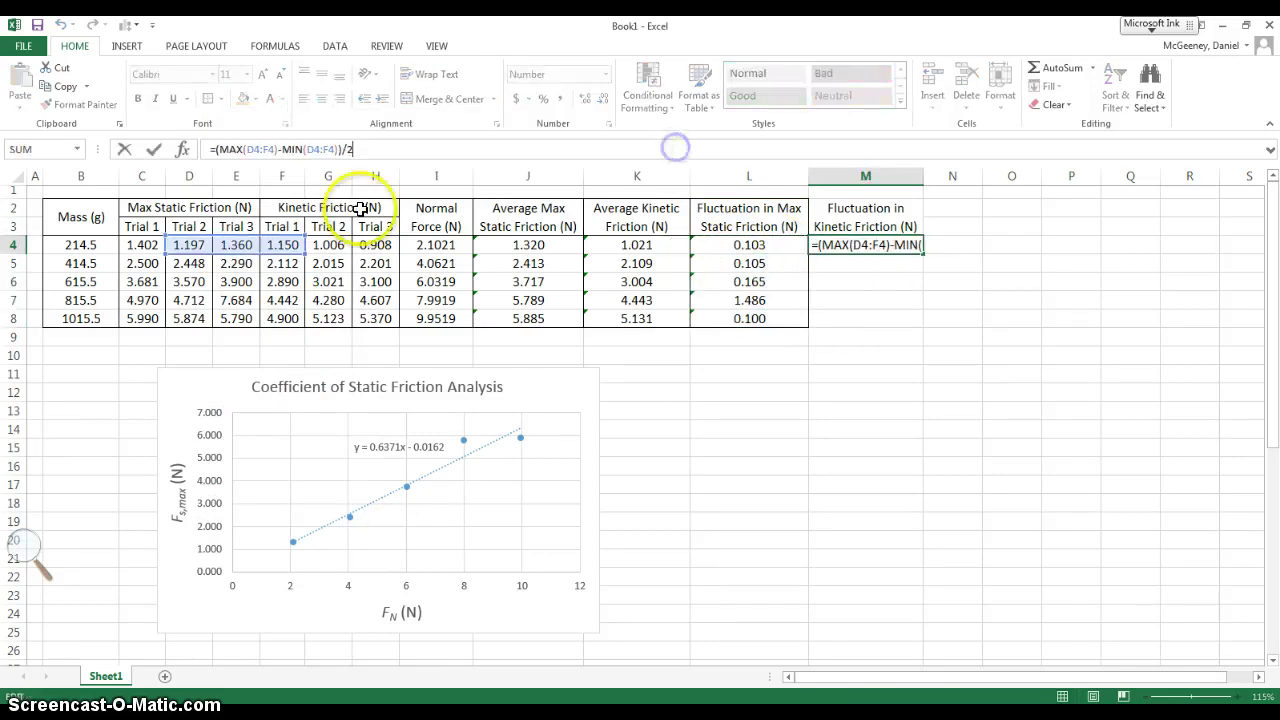
{"action": "left_click_drag", "start_coordinate": [287, 254], "coordinate": [354, 254]}
{"action": "left_click_drag", "start_coordinate": [250, 256], "coordinate": [328, 254]}
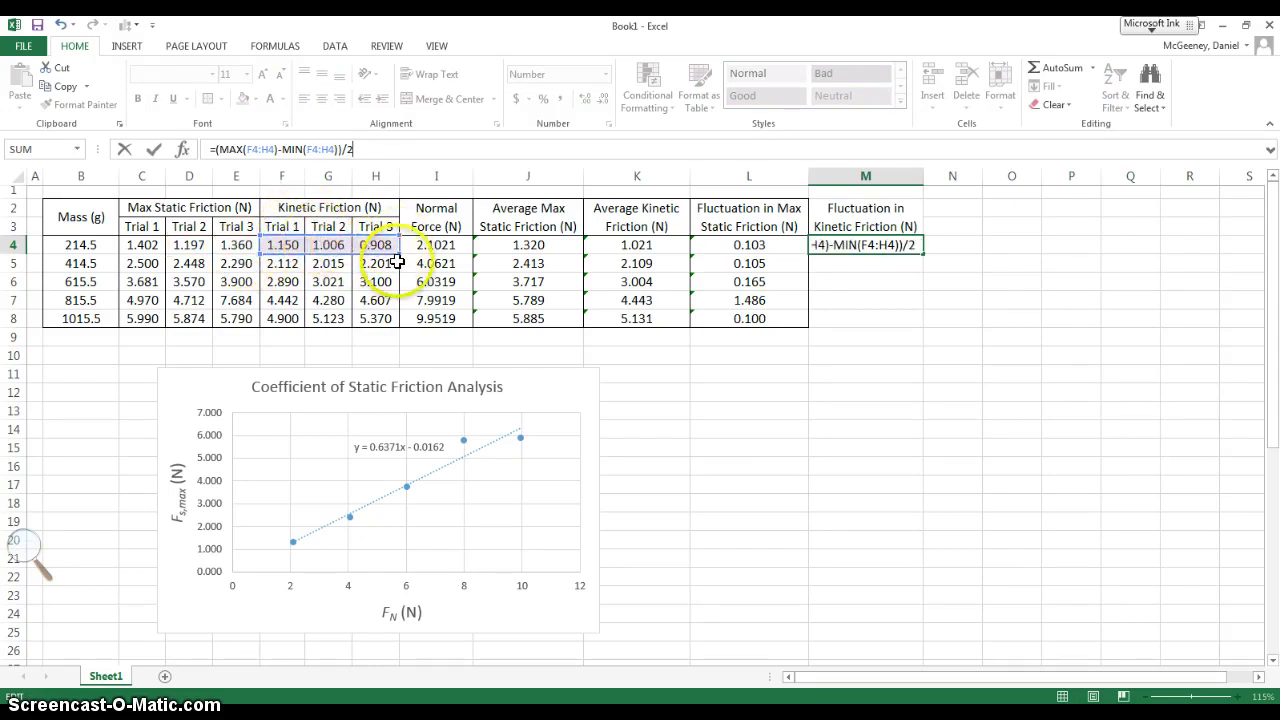
{"action": "key", "text": "ctrl+Return"}
- Copy the kinetic fluctuation formula from M4 down through M8
{"action": "key", "text": "ctrl+c"}
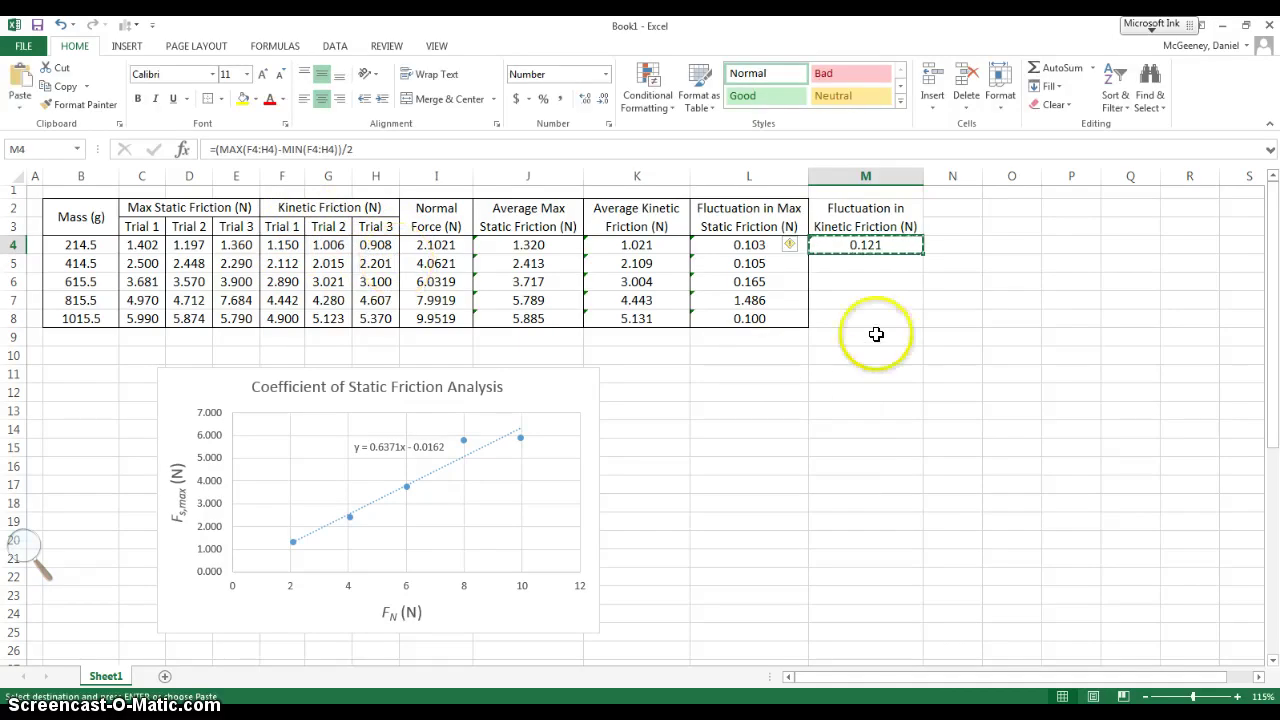
{"action": "left_click", "coordinate": [865, 317], "text": "shift"}
{"action": "key", "text": "ctrl+v"}
- Remove all borders from the kinetic fluctuation column, M2:M8
{"action": "left_click", "coordinate": [850, 215]}
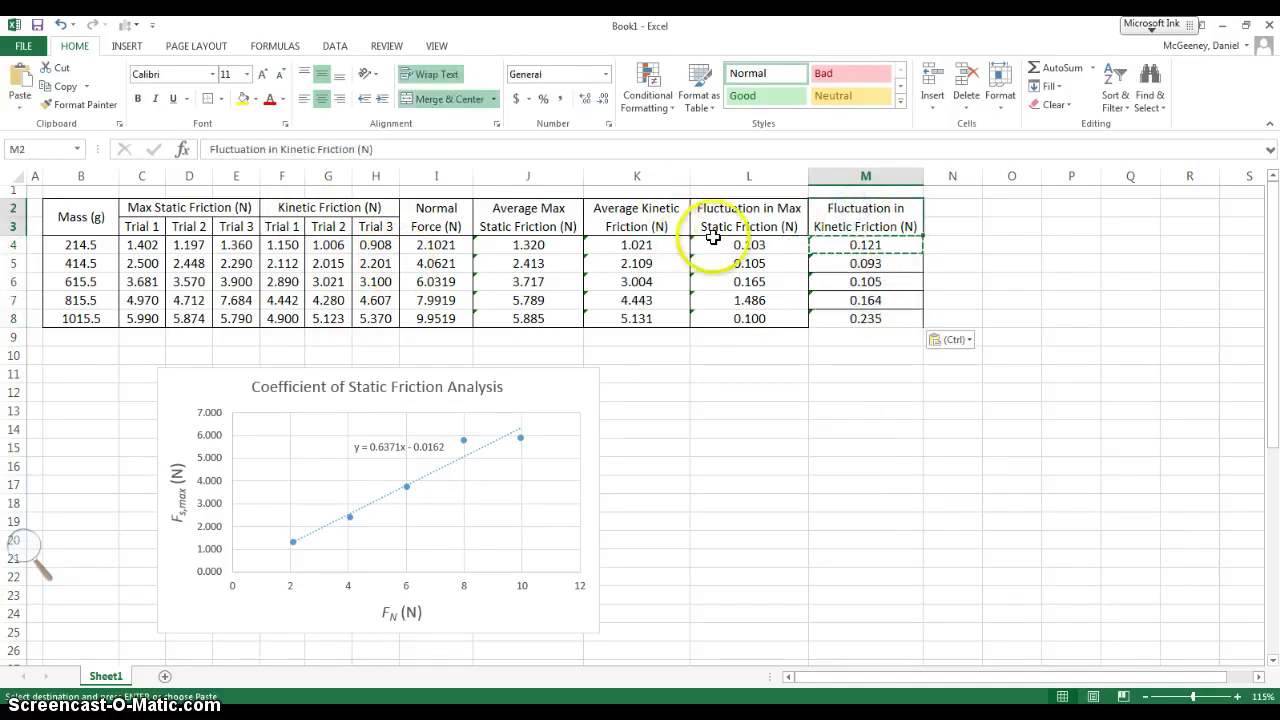
{"action": "left_click", "coordinate": [865, 318], "text": "shift"}
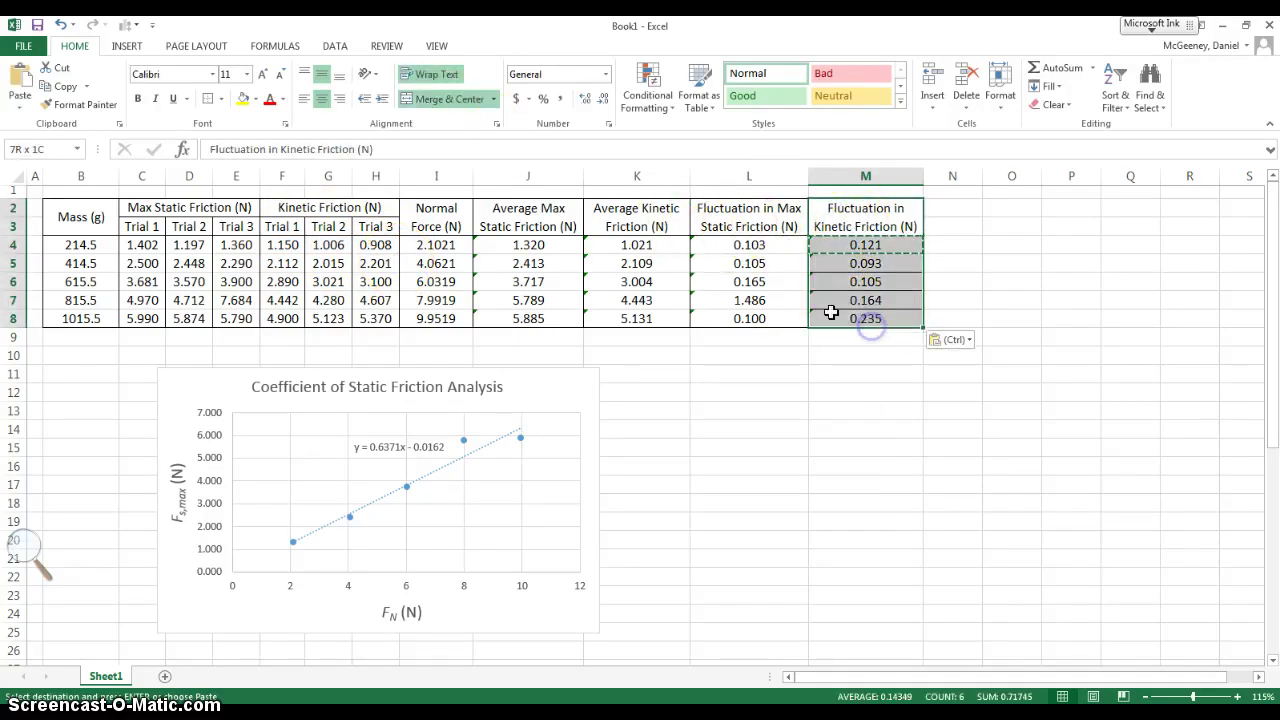
{"action": "left_click", "coordinate": [221, 99]}
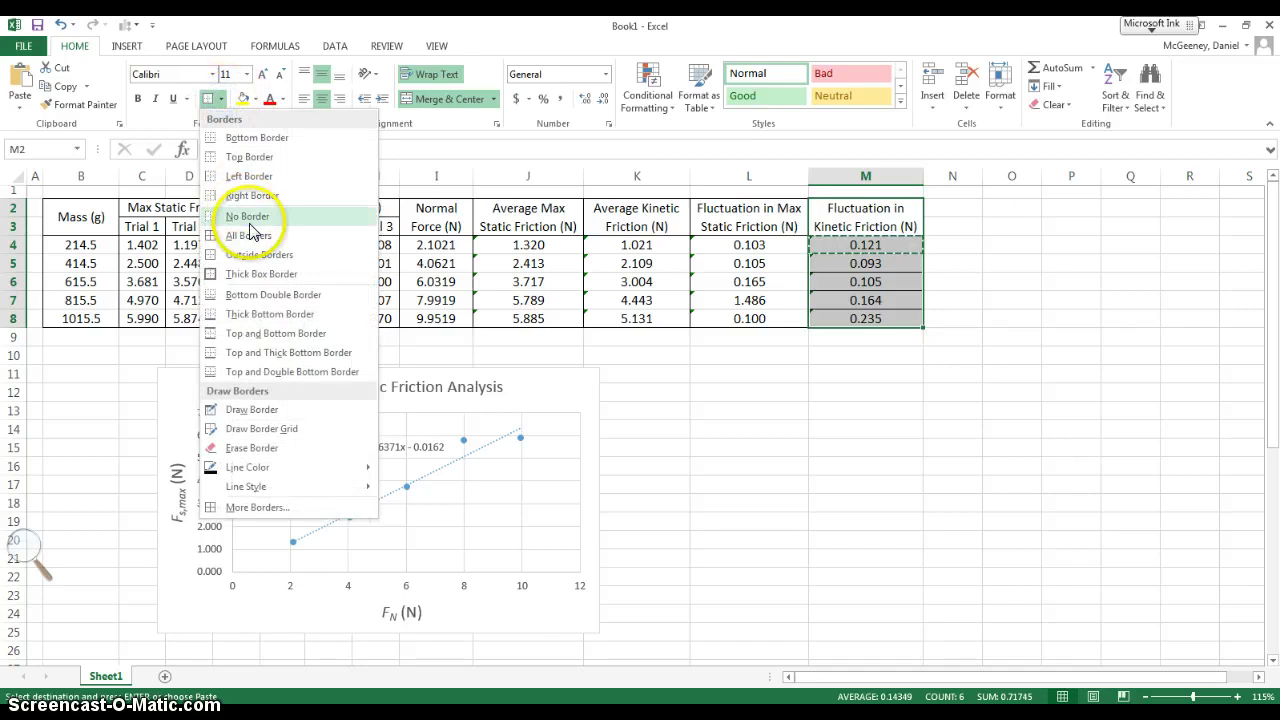
{"action": "left_click", "coordinate": [251, 217]}
- Apply outside borders to the kinetic fluctuation header in M2:M3 and separately to the values in M4:M8
{"action": "left_click", "coordinate": [824, 214]}
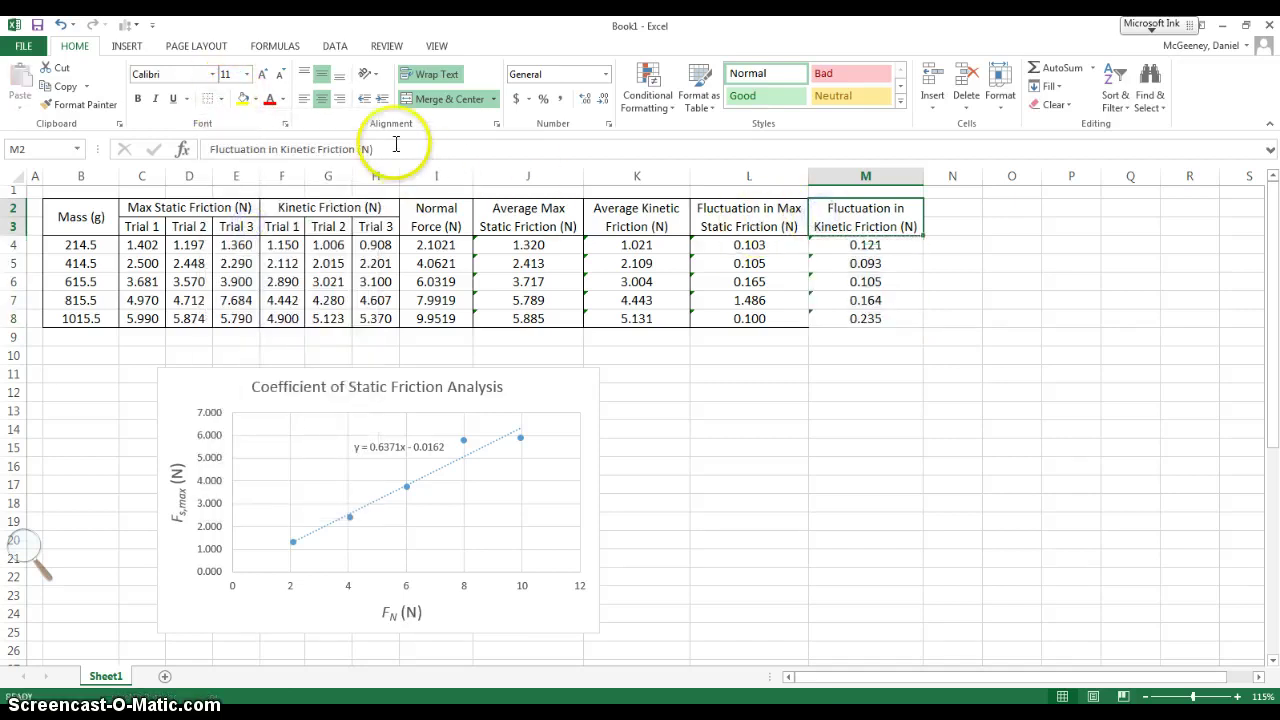
{"action": "left_click", "coordinate": [221, 99]}
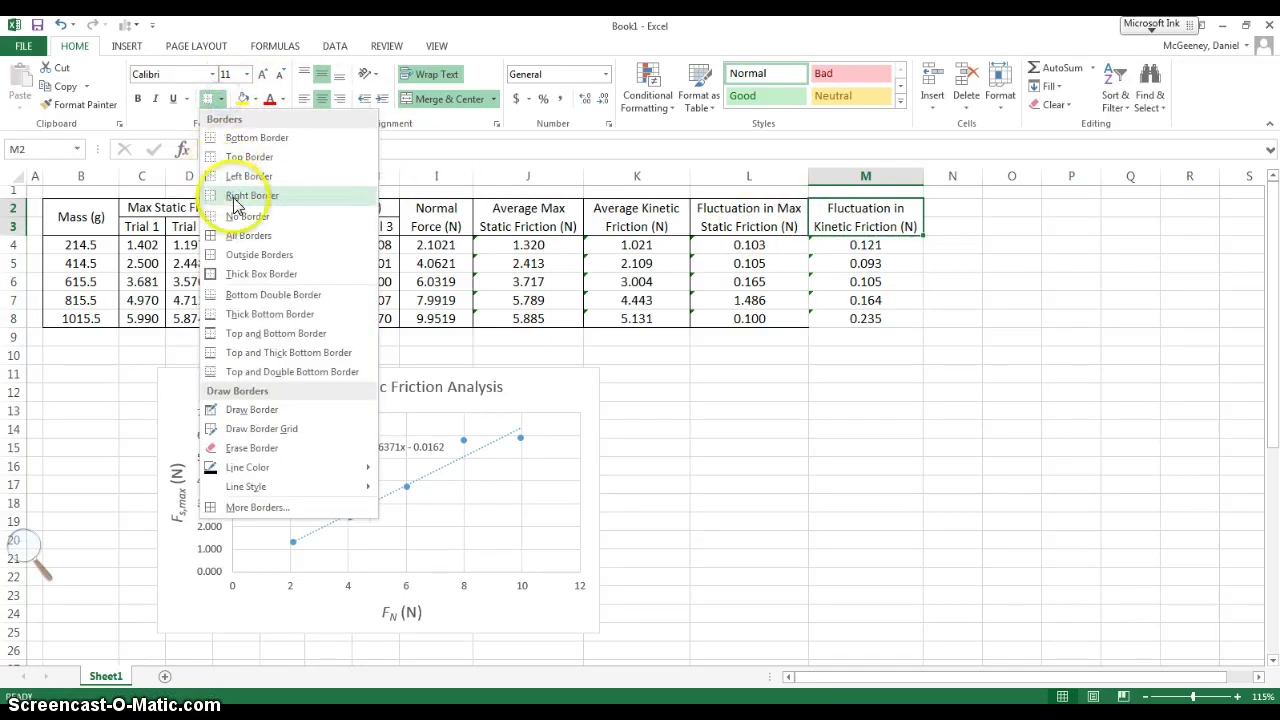
{"action": "left_click", "coordinate": [261, 256]}
{"action": "left_click_drag", "start_coordinate": [862, 246], "coordinate": [866, 318]}
{"action": "left_click", "coordinate": [220, 99]}
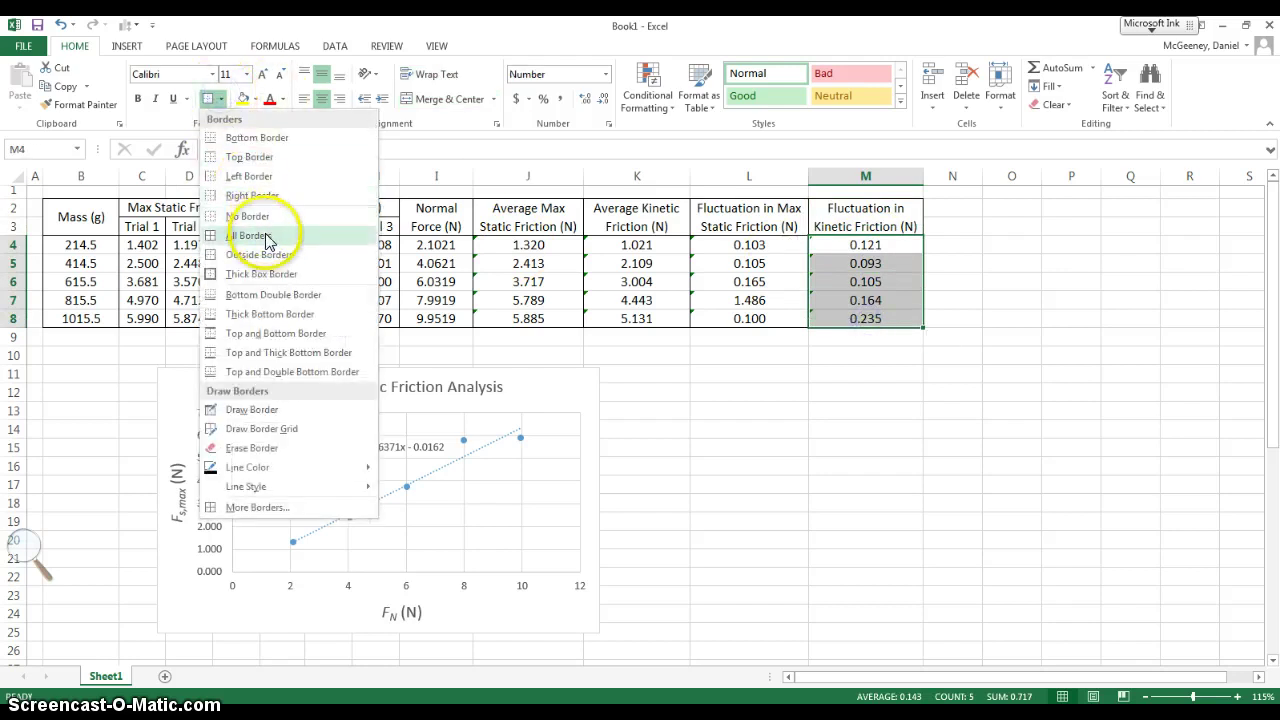
{"action": "left_click", "coordinate": [267, 256]}
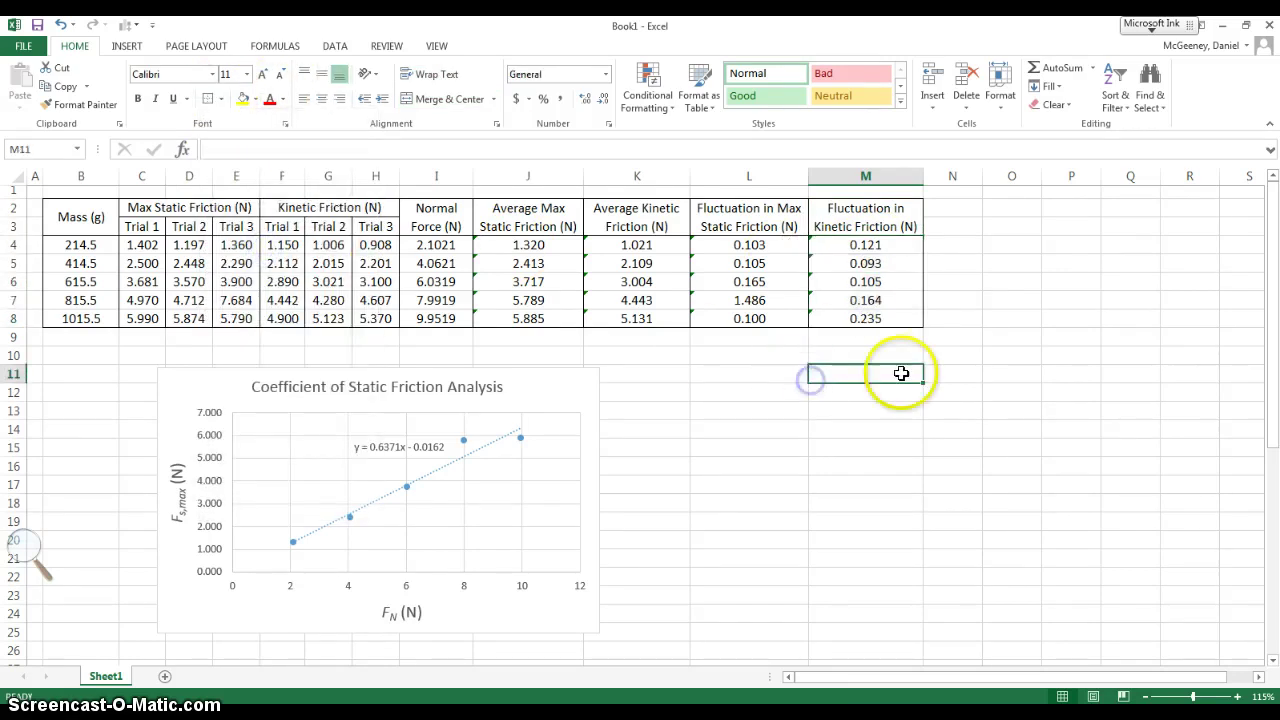